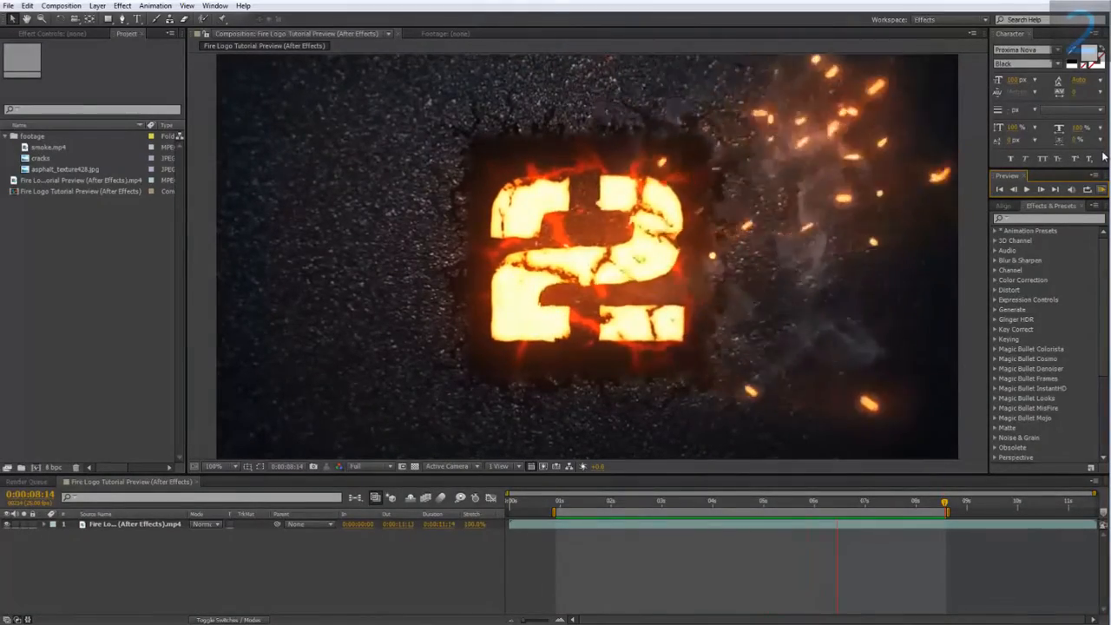
Create a new composition named "fire logo 02".
{"action": "left_click", "coordinate": [61, 5]}
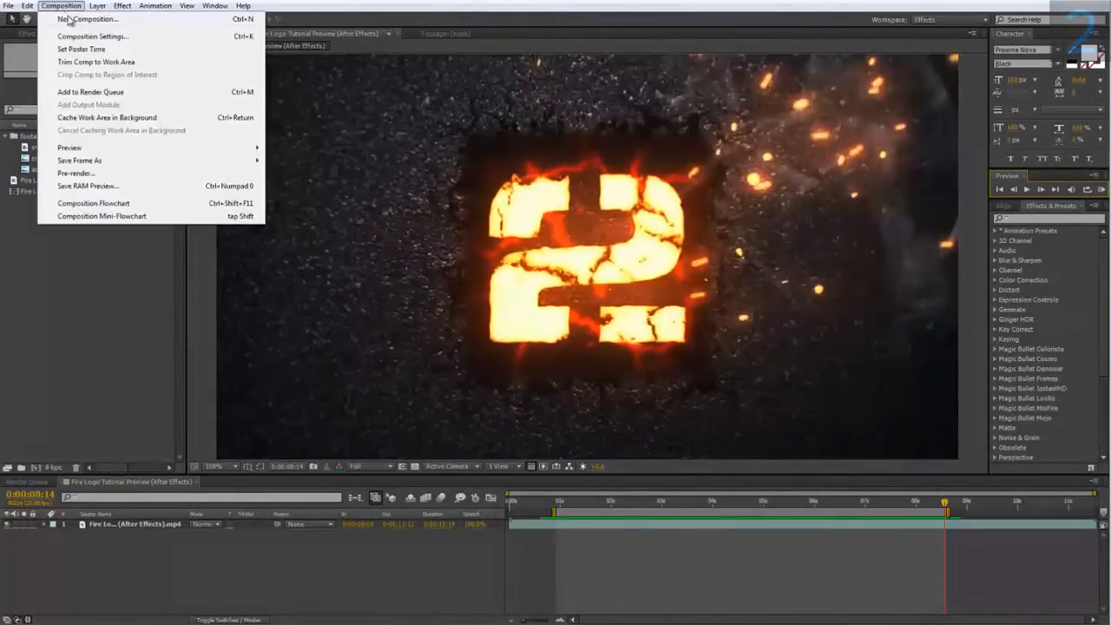
{"action": "left_click", "coordinate": [70, 19]}
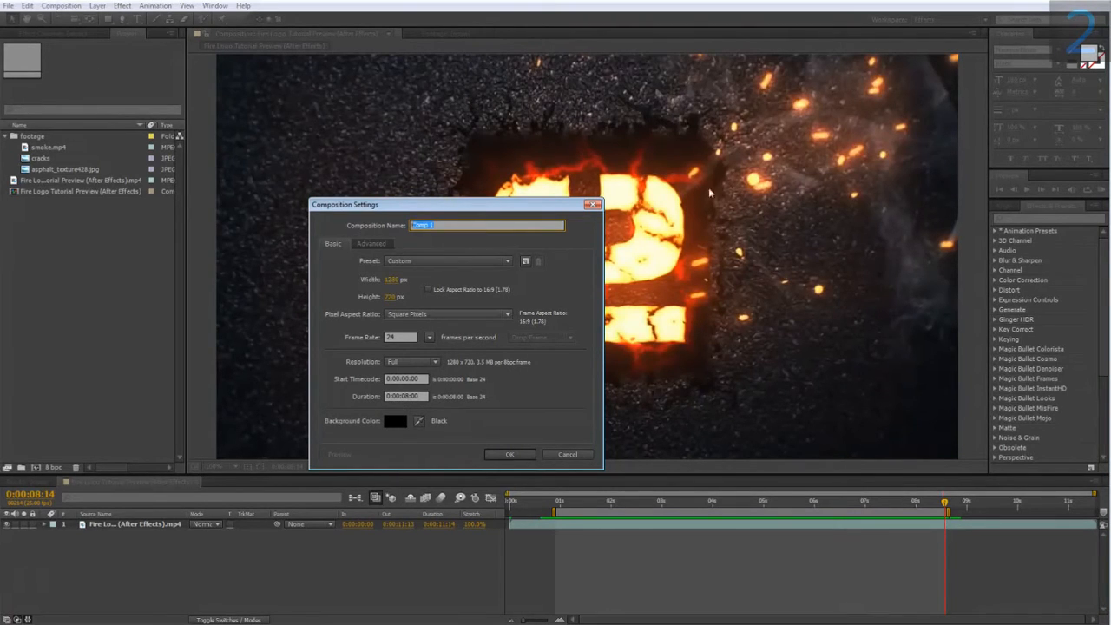
{"action": "type", "text": "fire logo 02"}
{"action": "left_click", "coordinate": [506, 453]}
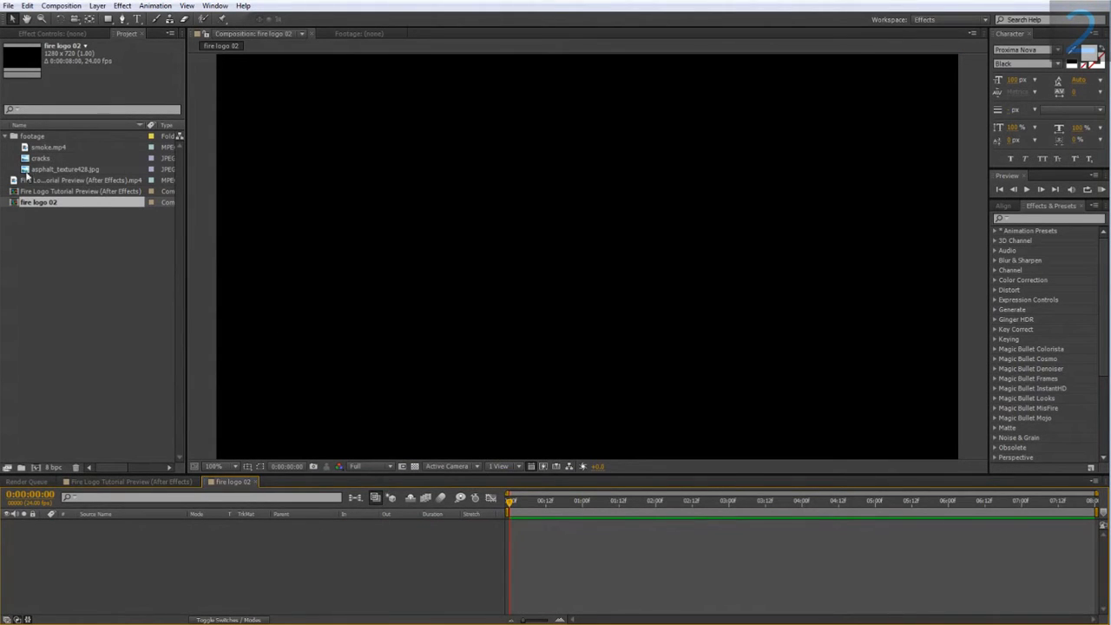
Add the asphalt_texture428.jpg image to the new composition as a layer.
{"action": "left_click_drag", "start_coordinate": [39, 170], "coordinate": [116, 530]}
{"action": "scroll", "coordinate": [384, 255], "scroll_direction": "down", "scroll_amount": 1}
{"action": "left_click_drag", "start_coordinate": [384, 255], "coordinate": [338, 257]}
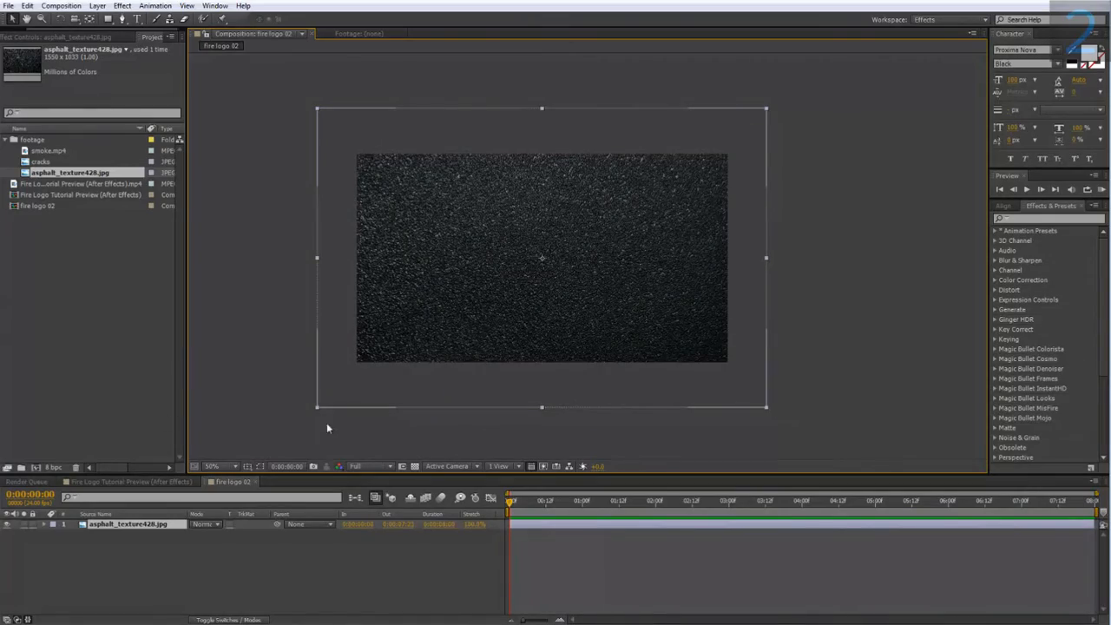
{"action": "scroll", "coordinate": [299, 408], "scroll_direction": "up", "scroll_amount": 1}
{"action": "left_click_drag", "start_coordinate": [315, 400], "coordinate": [365, 407]}
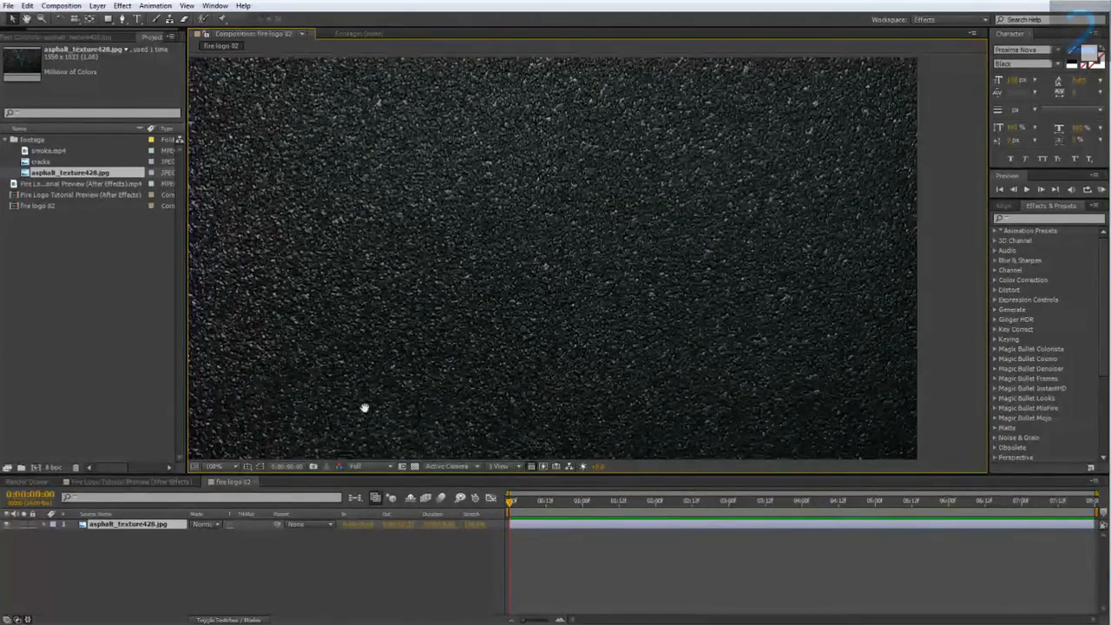
{"action": "scroll", "coordinate": [364, 400], "scroll_direction": "up", "scroll_amount": 3}
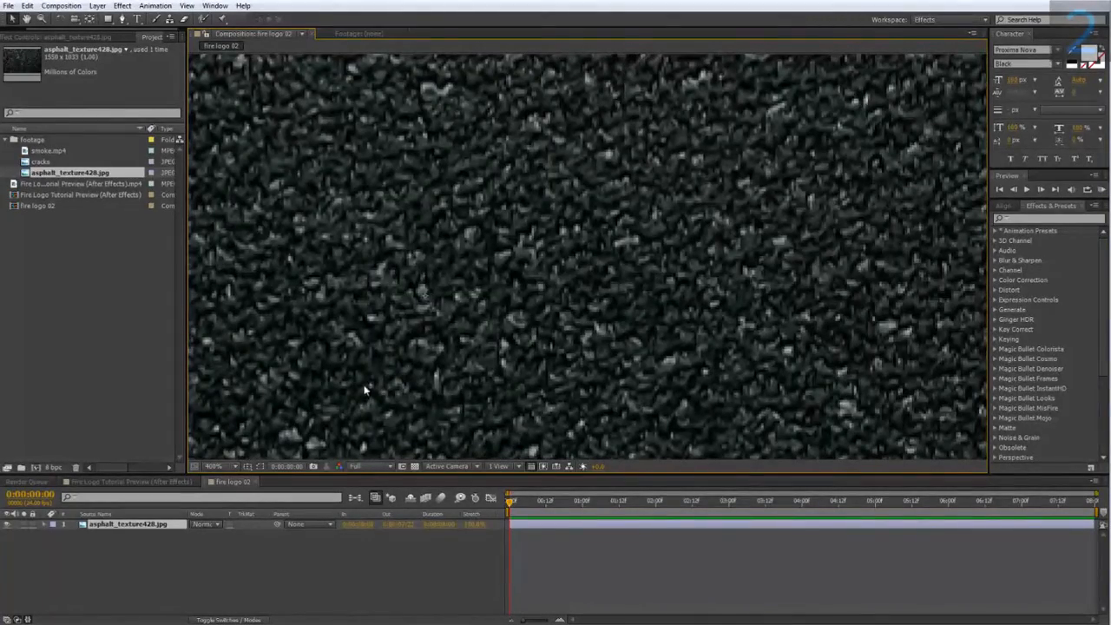
{"action": "scroll", "coordinate": [359, 282], "scroll_direction": "down", "scroll_amount": 4}
{"action": "mouse_move", "coordinate": [357, 288]}
{"action": "left_mouse_down"}
{"action": "mouse_move", "coordinate": [378, 288]}
{"action": "mouse_move", "coordinate": [363, 283]}
{"action": "left_mouse_up"}
Apply the Tint color-correction effect to the asphalt layer.
{"action": "right_click", "coordinate": [115, 527]}
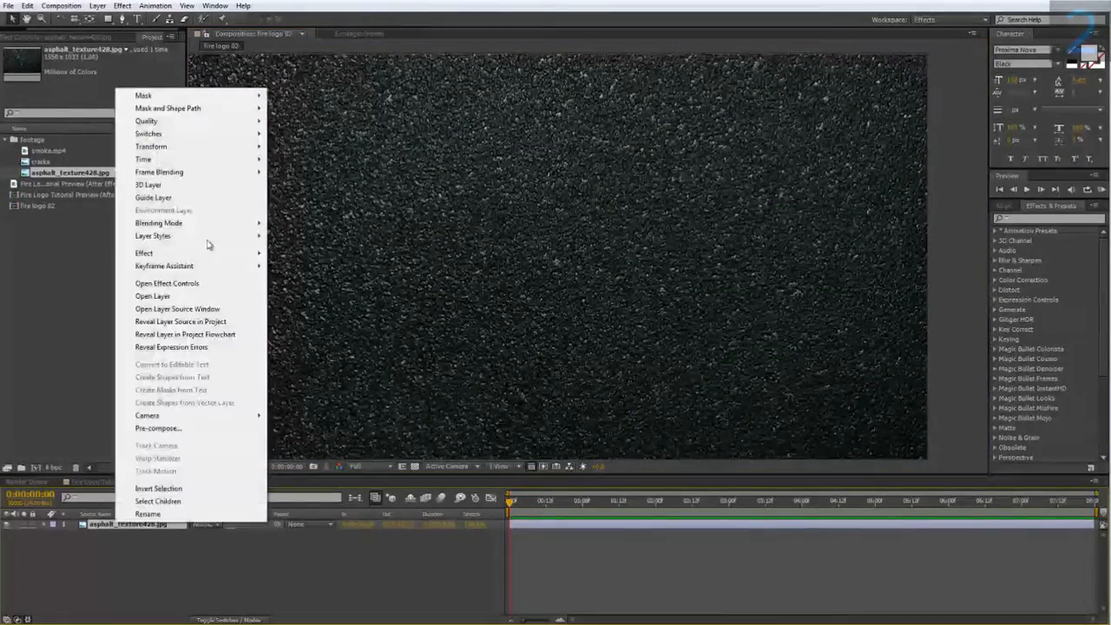
{"action": "mouse_move", "coordinate": [144, 254]}
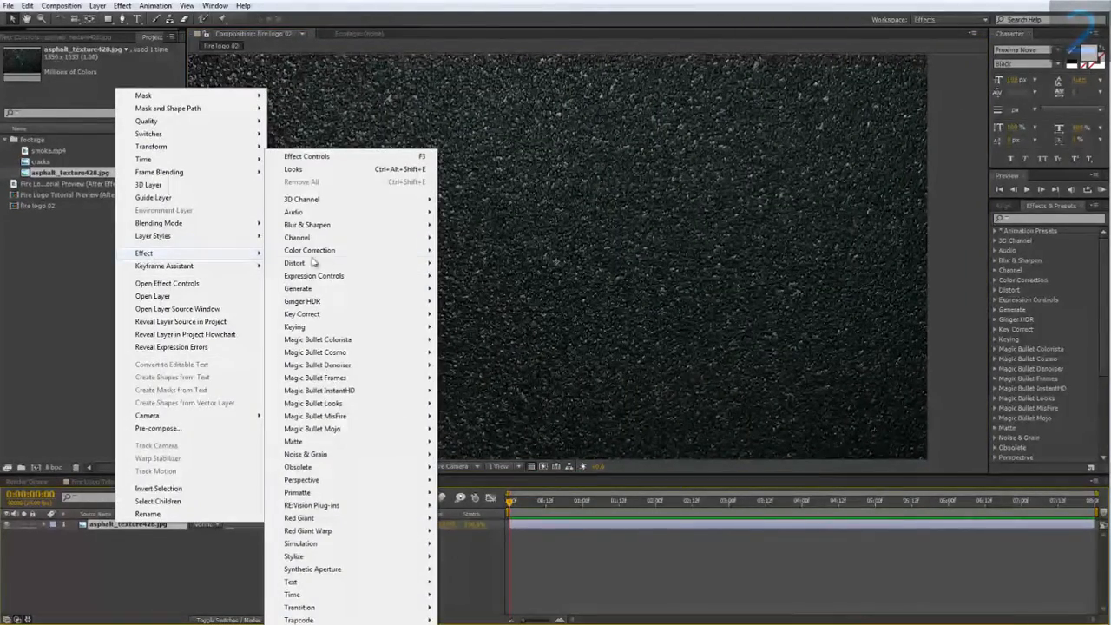
{"action": "mouse_move", "coordinate": [327, 253]}
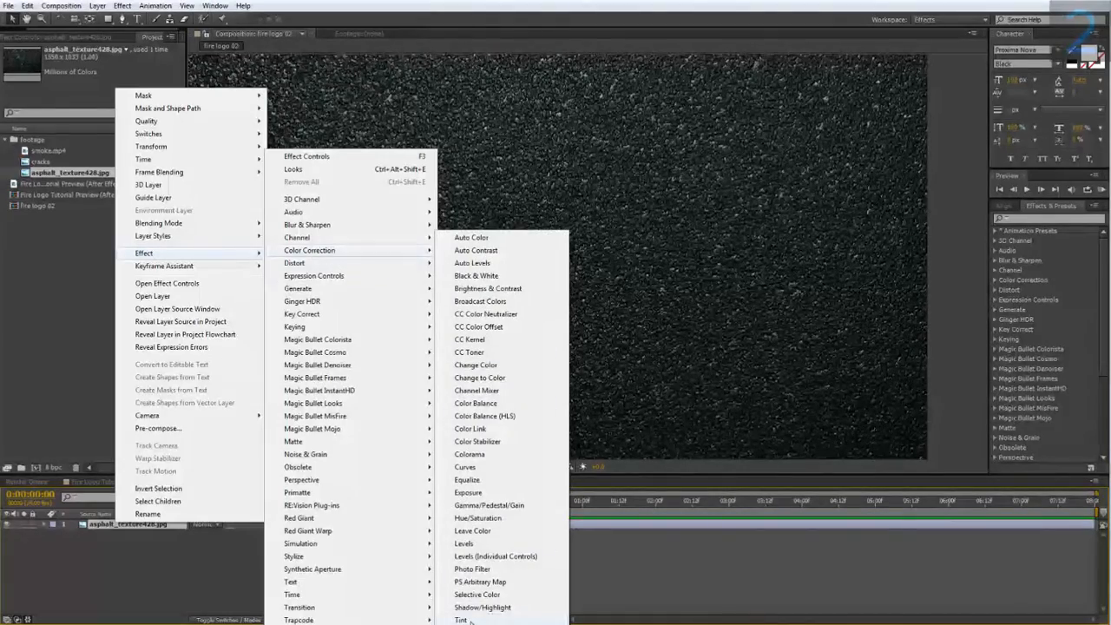
{"action": "left_click", "coordinate": [468, 619]}
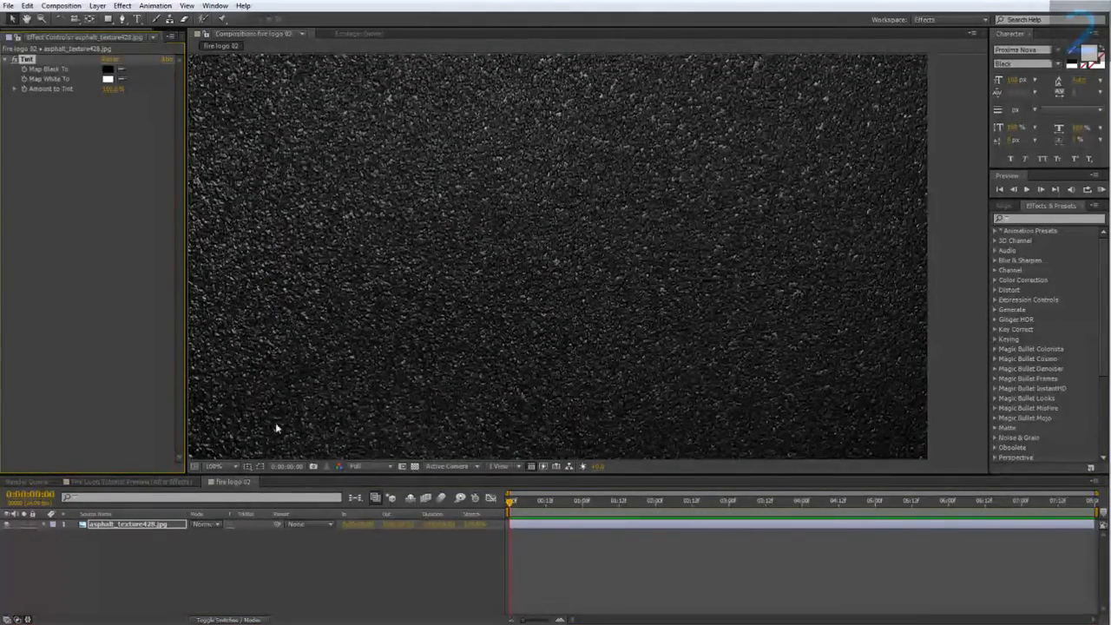
Draw a square rectangle mask centred on the asphalt layer.
{"action": "left_click", "coordinate": [133, 481]}
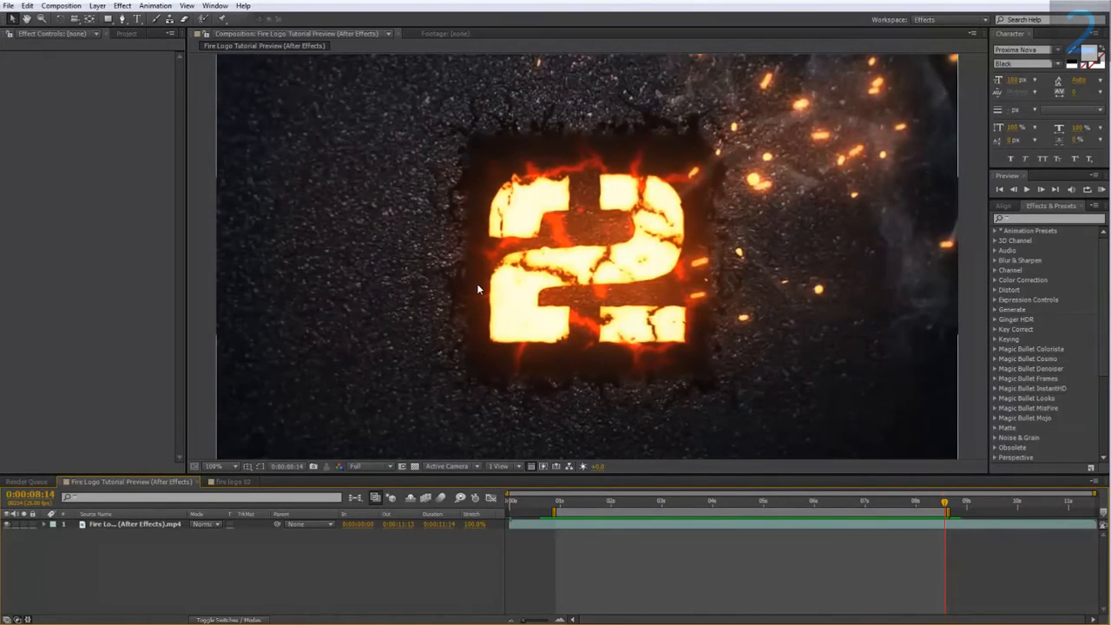
{"action": "left_click", "coordinate": [245, 479]}
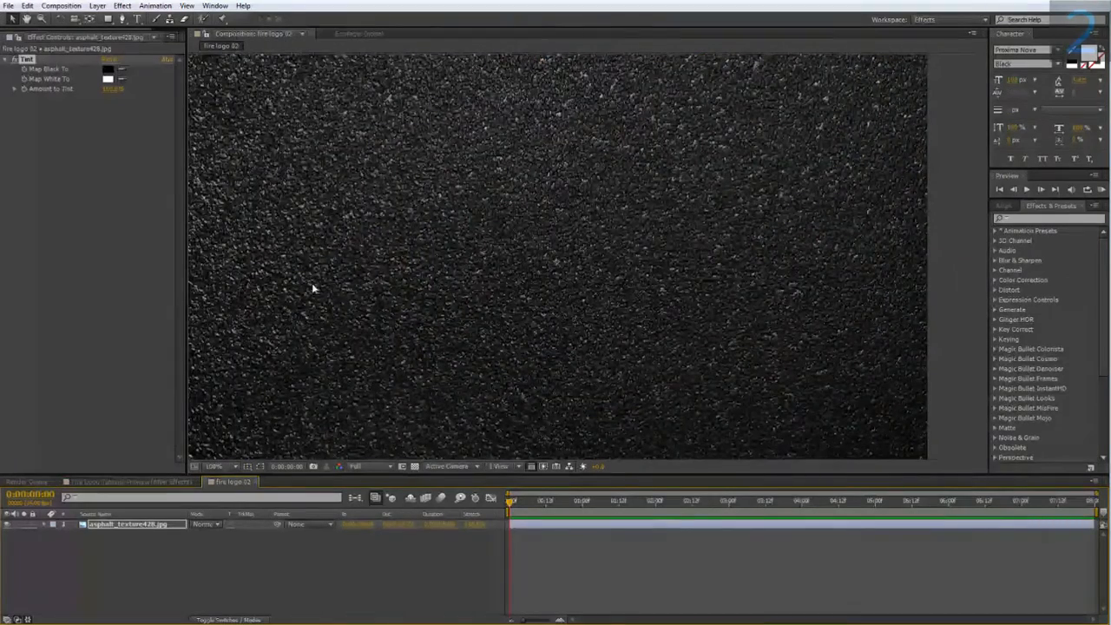
{"action": "left_click", "coordinate": [107, 21]}
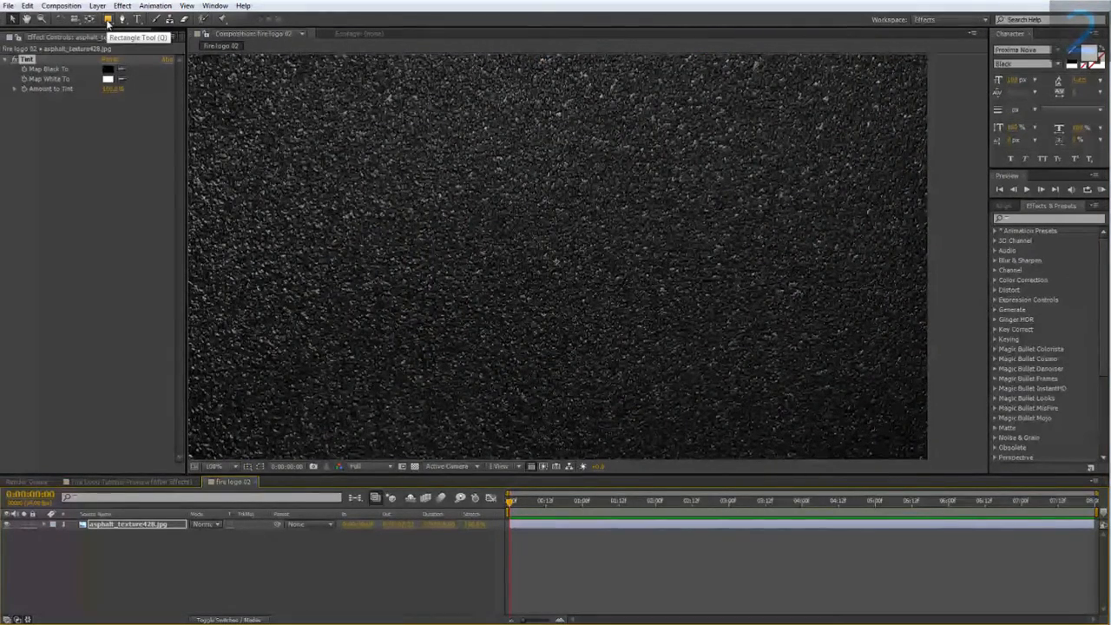
{"action": "key", "text": "comma"}
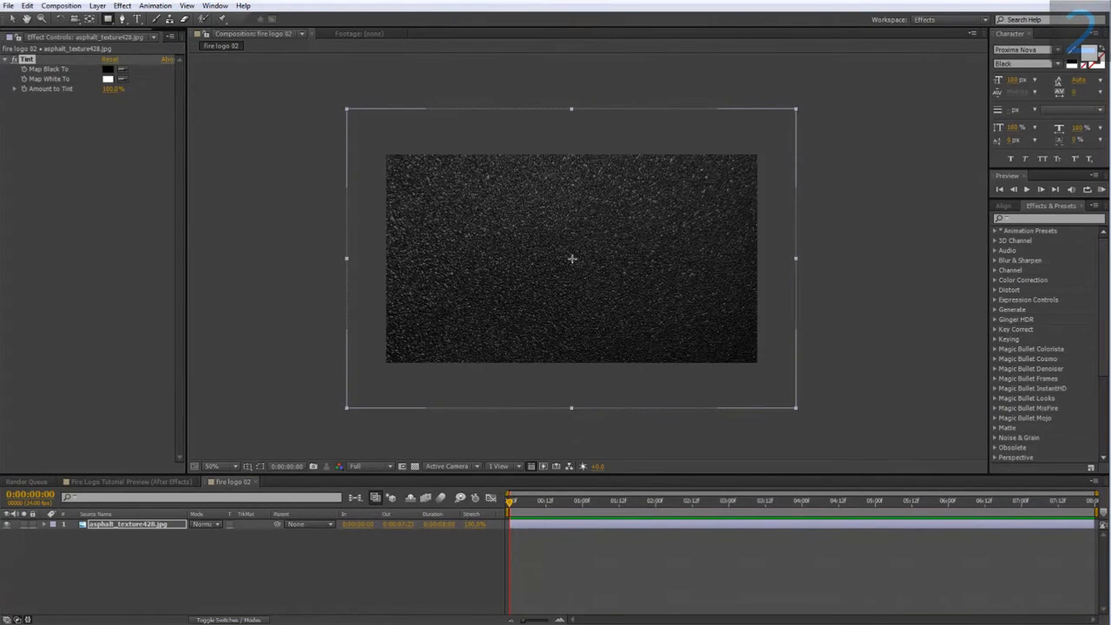
{"action": "left_click_drag", "start_coordinate": [571, 258], "coordinate": [610, 295]}
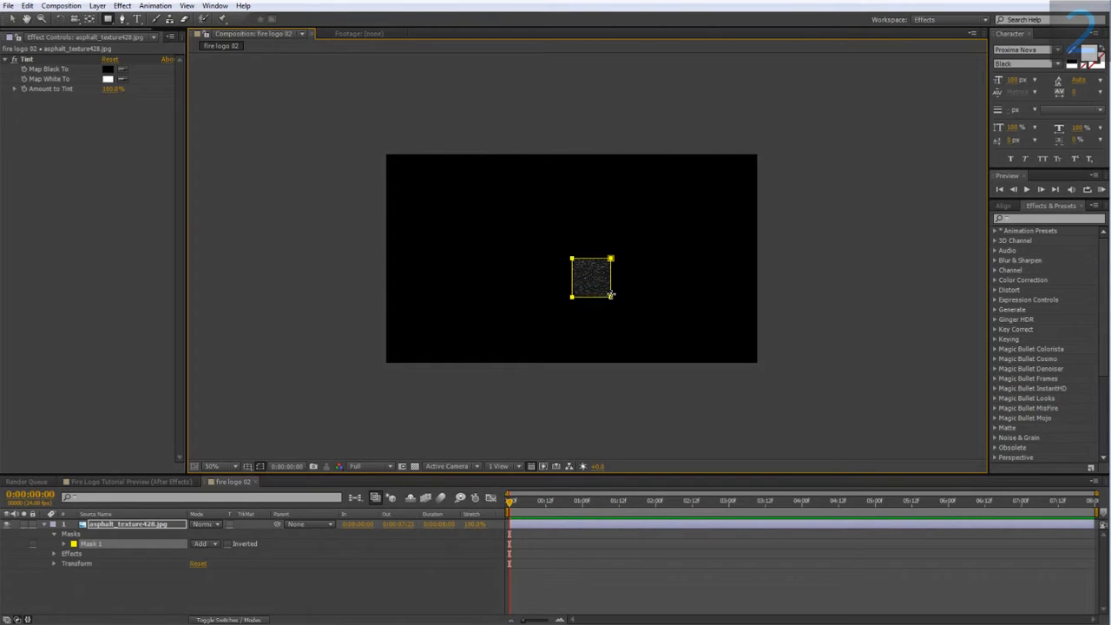
{"action": "key", "text": "ctrl"}
{"action": "mouse_move", "coordinate": [611, 295]}
{"action": "left_mouse_down"}
{"action": "mouse_move", "coordinate": [628, 313]}
{"action": "mouse_move", "coordinate": [620, 310]}
{"action": "left_mouse_up"}
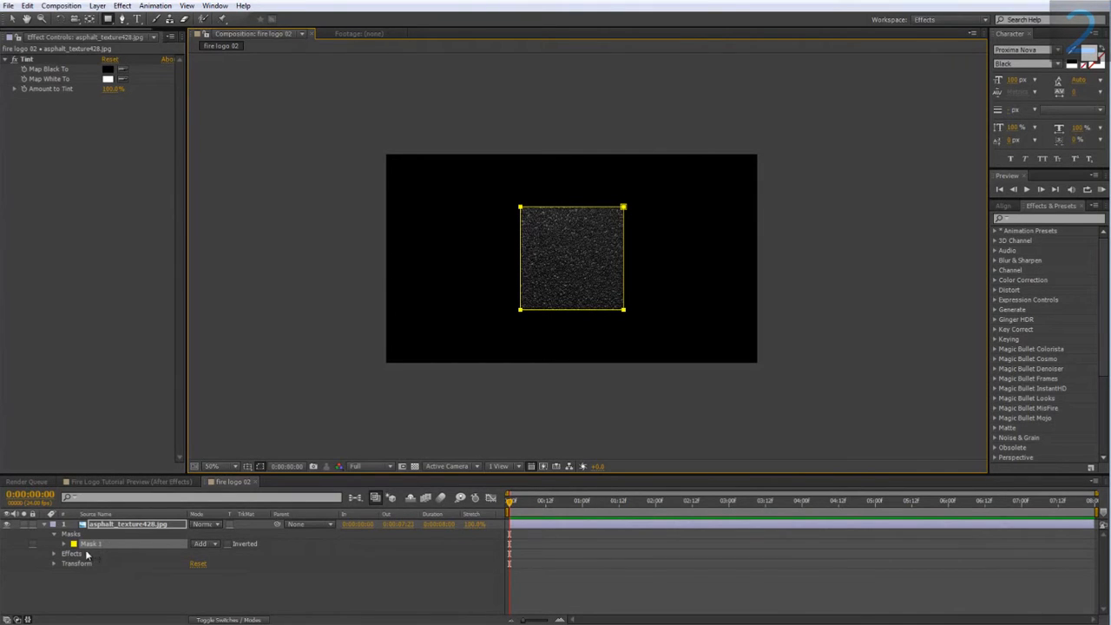
Set the asphalt layer's mask mode to Subtract.
{"action": "left_click", "coordinate": [198, 544]}
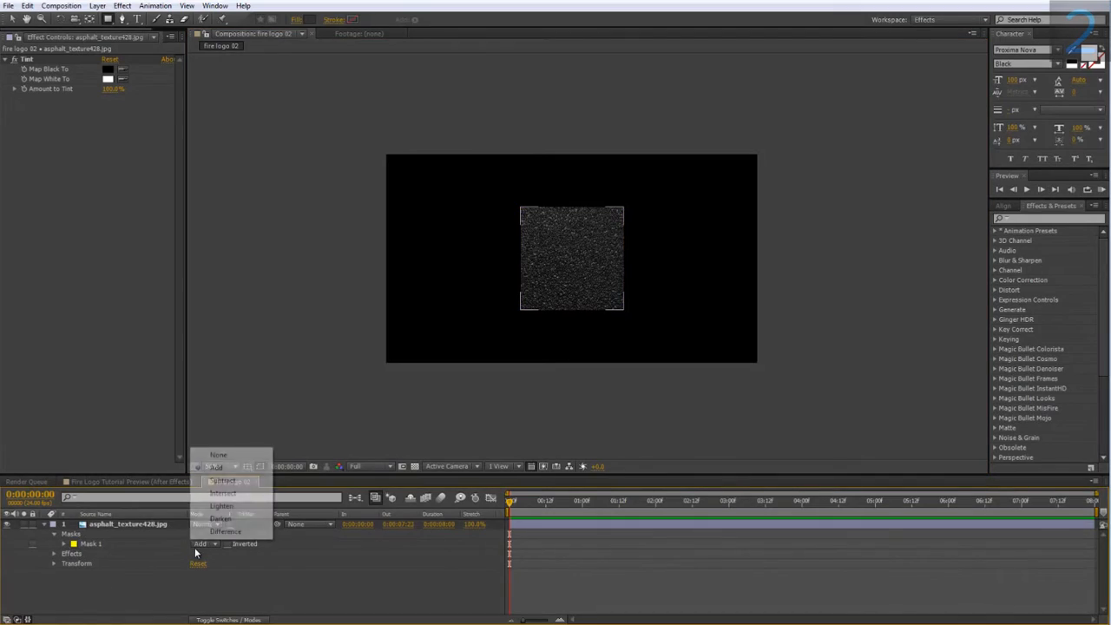
{"action": "left_click", "coordinate": [208, 482]}
{"action": "key", "text": "slash"}
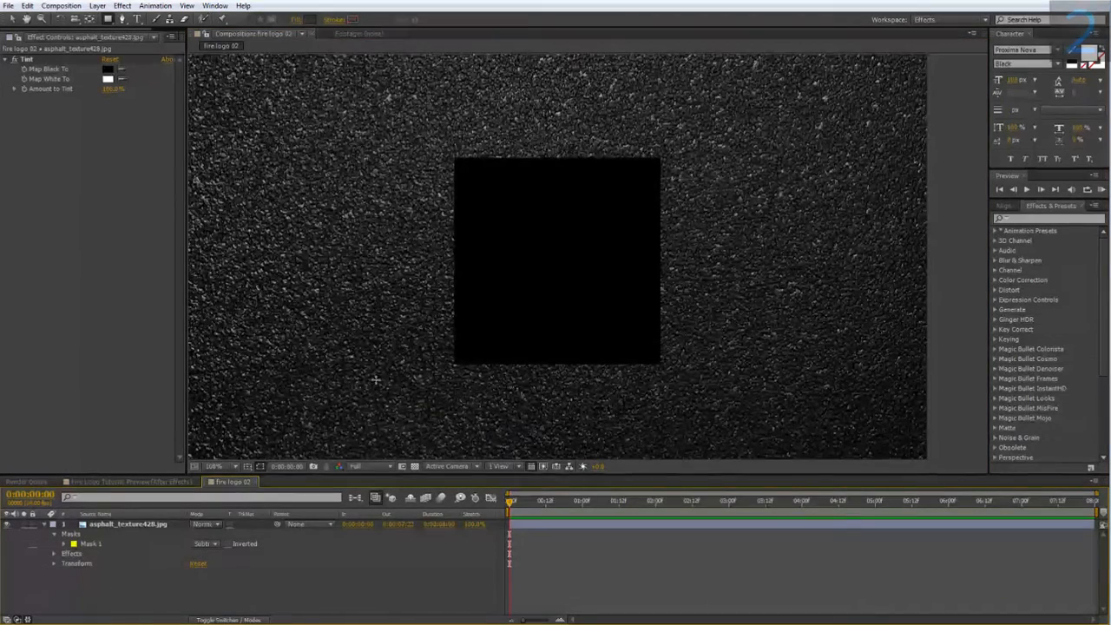
Set the mask feather to 25 pixels.
{"action": "left_click", "coordinate": [119, 527]}
{"action": "key", "text": "f"}
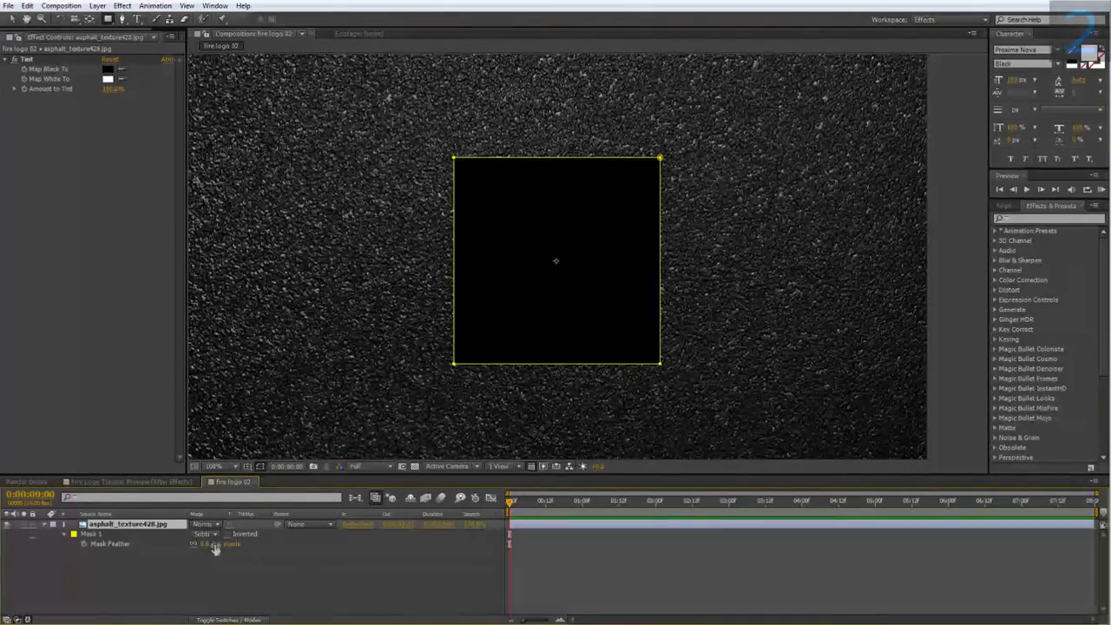
{"action": "left_click", "coordinate": [221, 543]}
{"action": "type", "text": "25"}
{"action": "left_click", "coordinate": [217, 566]}
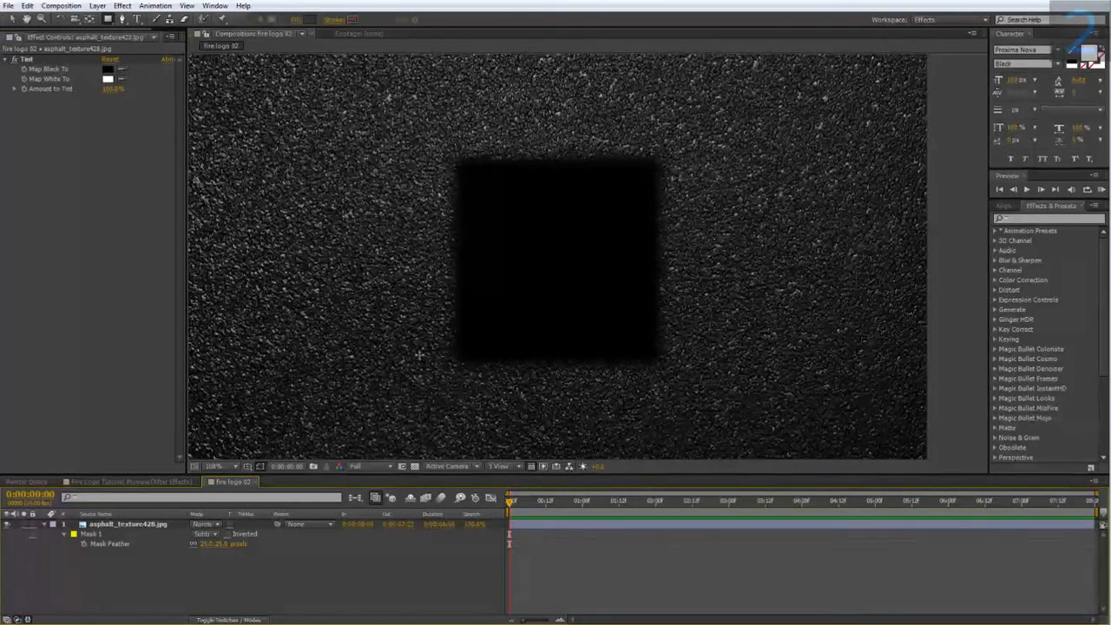
Apply the Stylize Roughen Edges effect to the asphalt layer.
{"action": "left_click", "coordinate": [171, 481]}
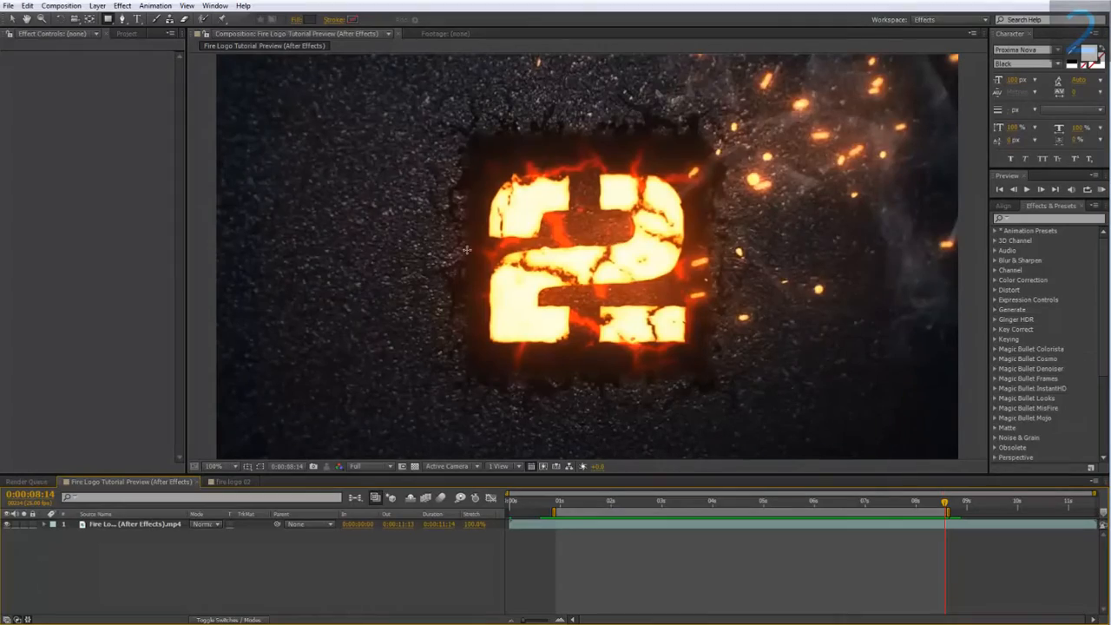
{"action": "left_click", "coordinate": [233, 481]}
{"action": "right_click", "coordinate": [142, 524]}
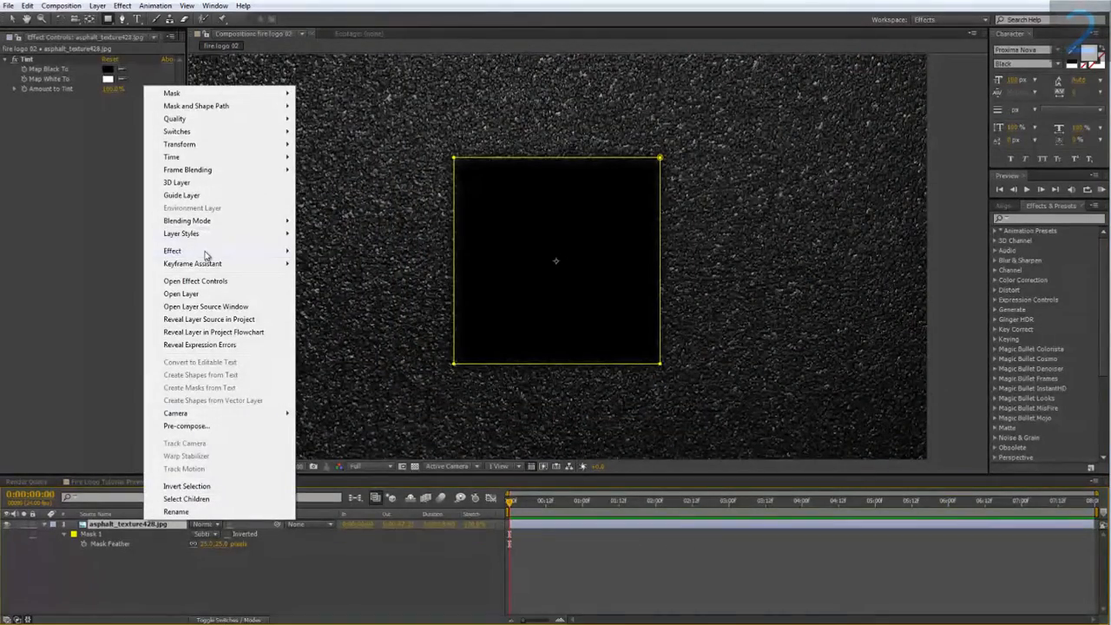
{"action": "mouse_move", "coordinate": [205, 251]}
{"action": "mouse_move", "coordinate": [379, 556]}
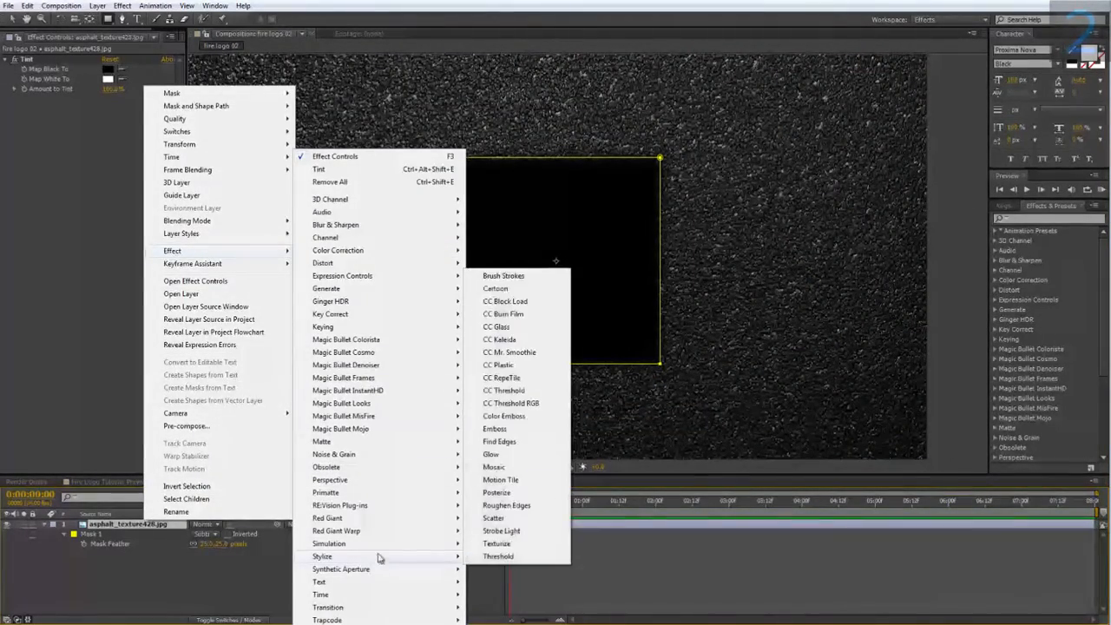
{"action": "left_click", "coordinate": [506, 505]}
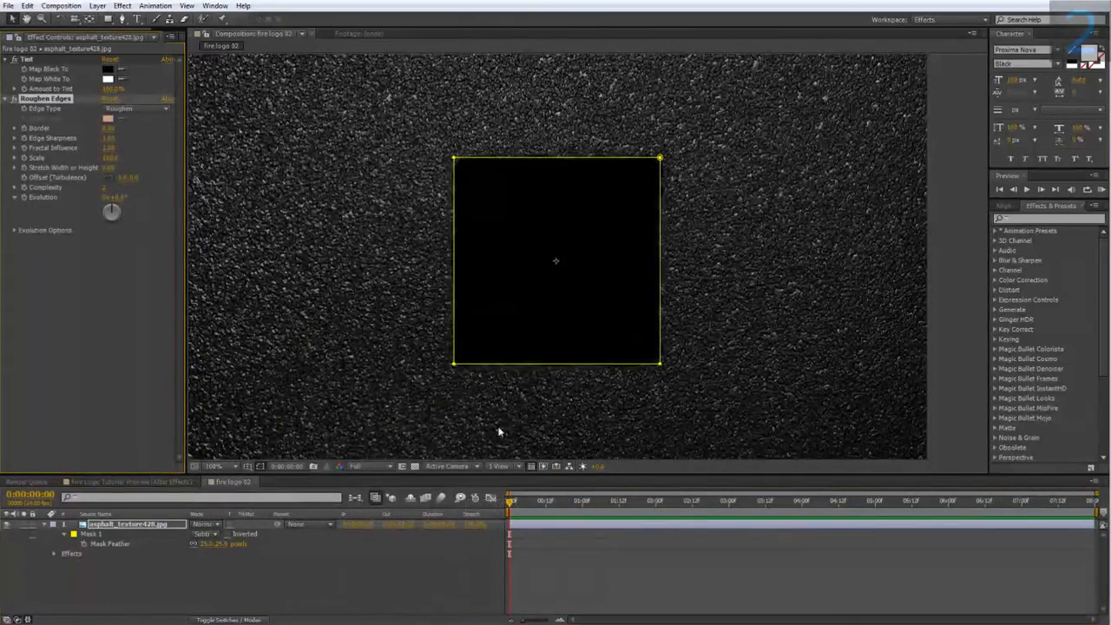
Set the Roughen Edges edge type to Rusty.
{"action": "left_click", "coordinate": [114, 111]}
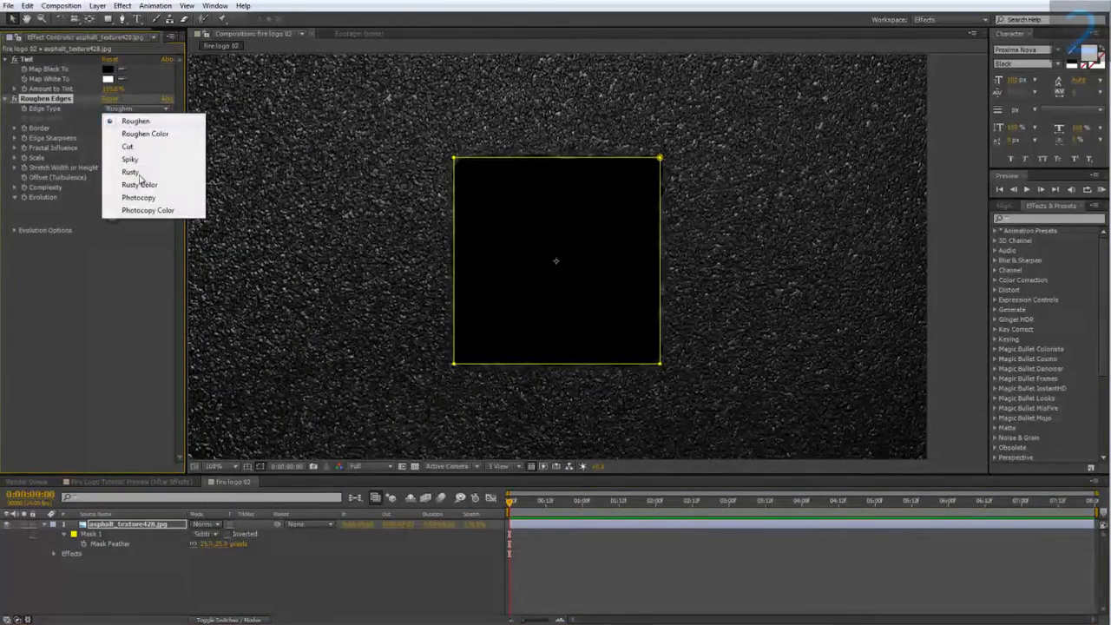
{"action": "left_click", "coordinate": [130, 173]}
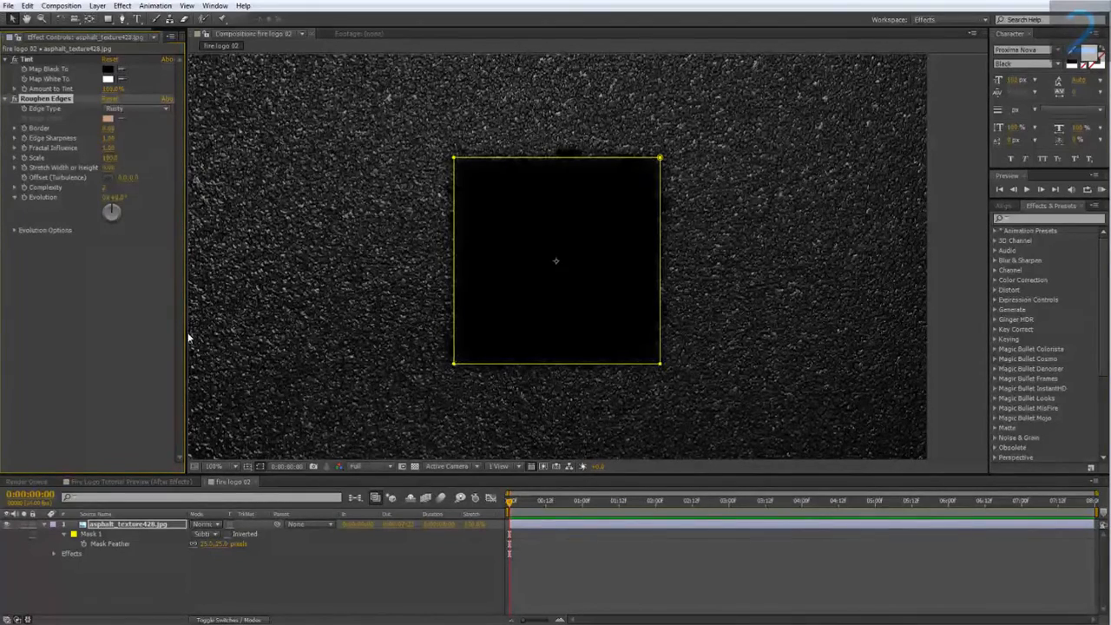
{"action": "left_click", "coordinate": [260, 466]}
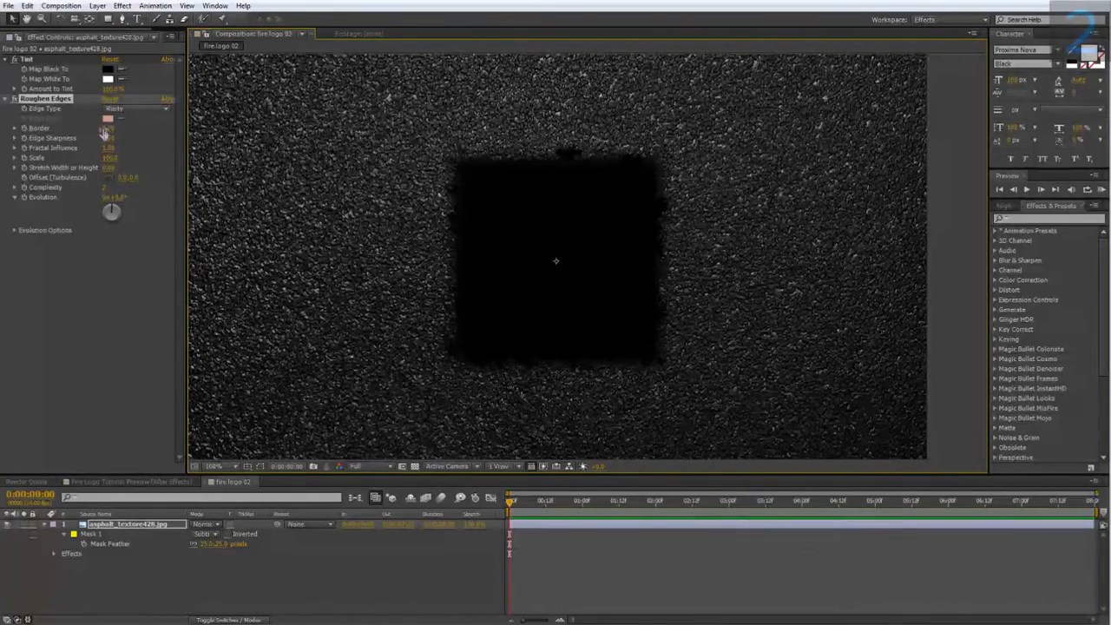
Adjust the Roughen Edges border and set the edge sharpness to 10.
{"action": "left_click", "coordinate": [104, 128]}
{"action": "key", "text": "Return"}
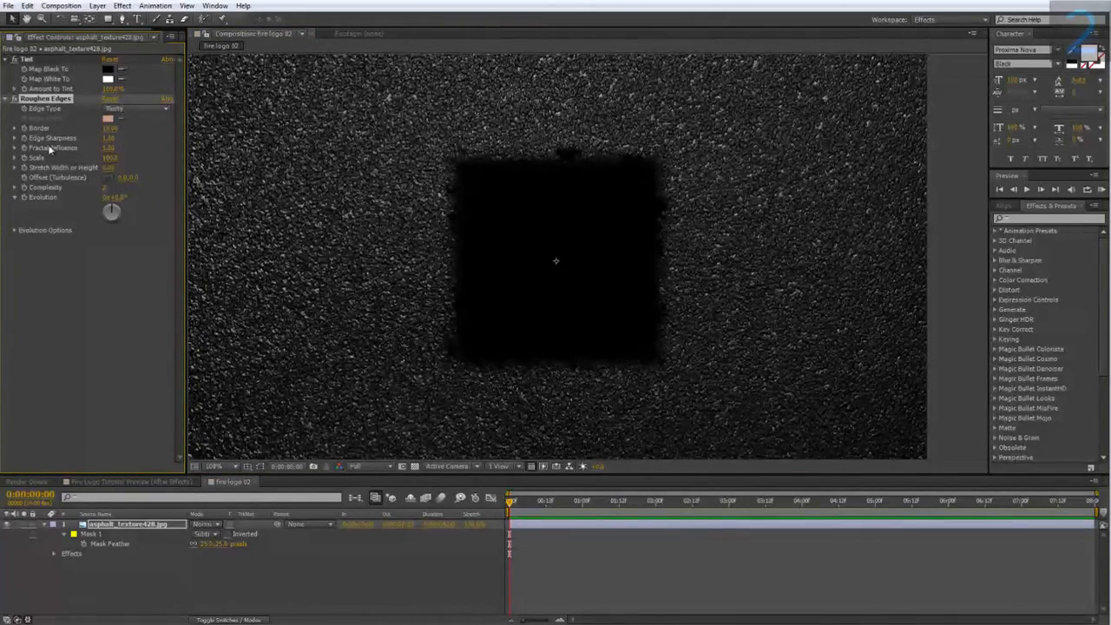
{"action": "left_click", "coordinate": [107, 138]}
{"action": "type", "text": "10"}
{"action": "key", "text": "Return"}
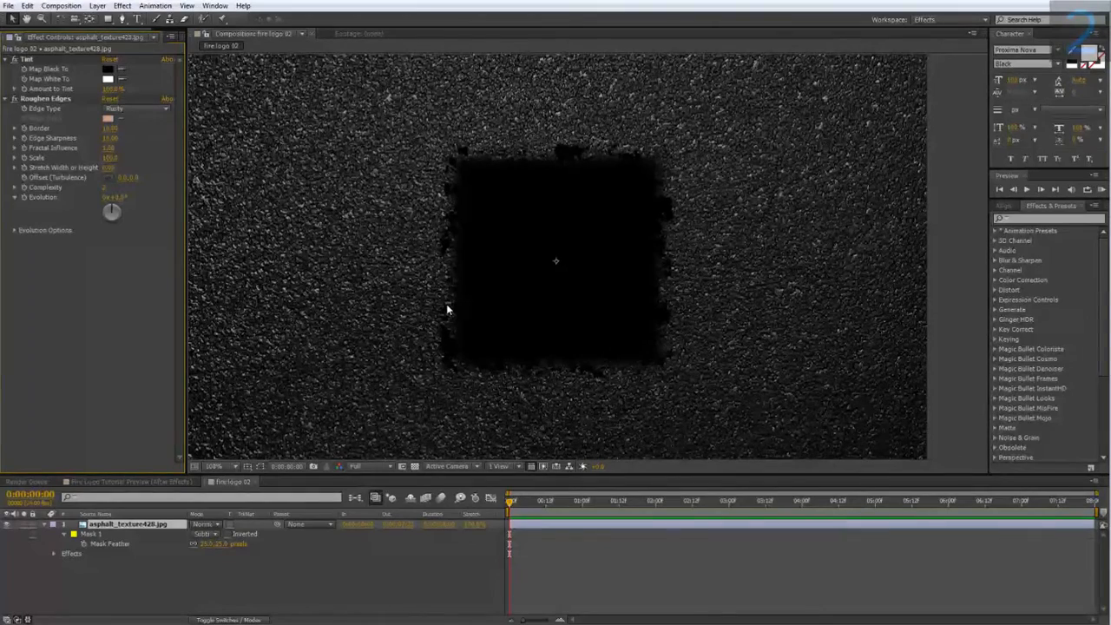
Add the cracks image to the composition as a layer above the asphalt layer.
{"action": "left_click", "coordinate": [163, 483]}
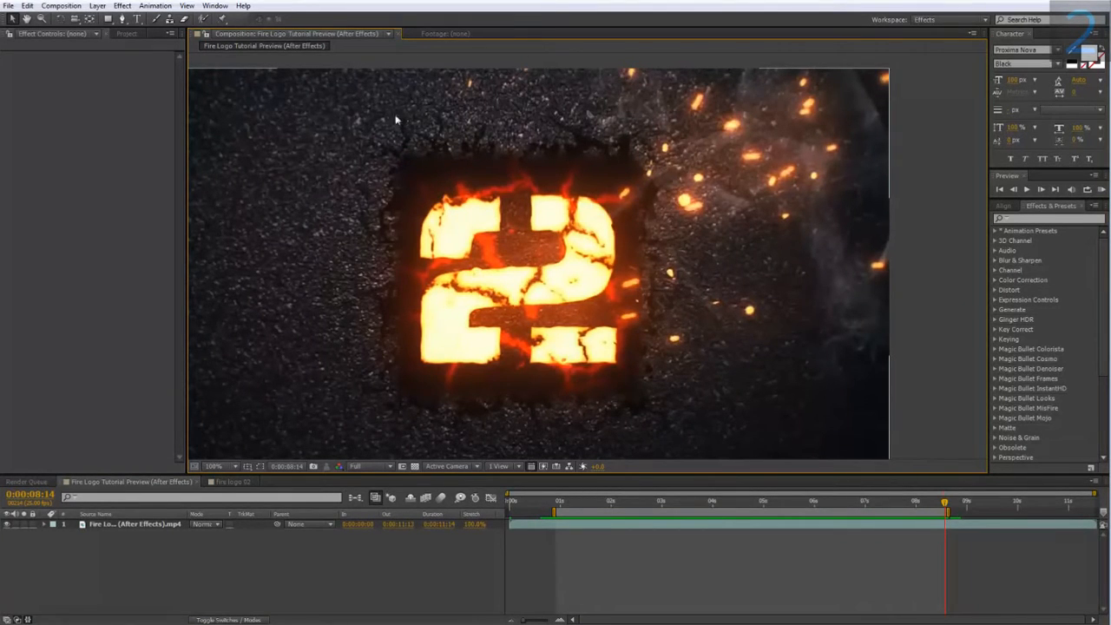
{"action": "left_click", "coordinate": [236, 482]}
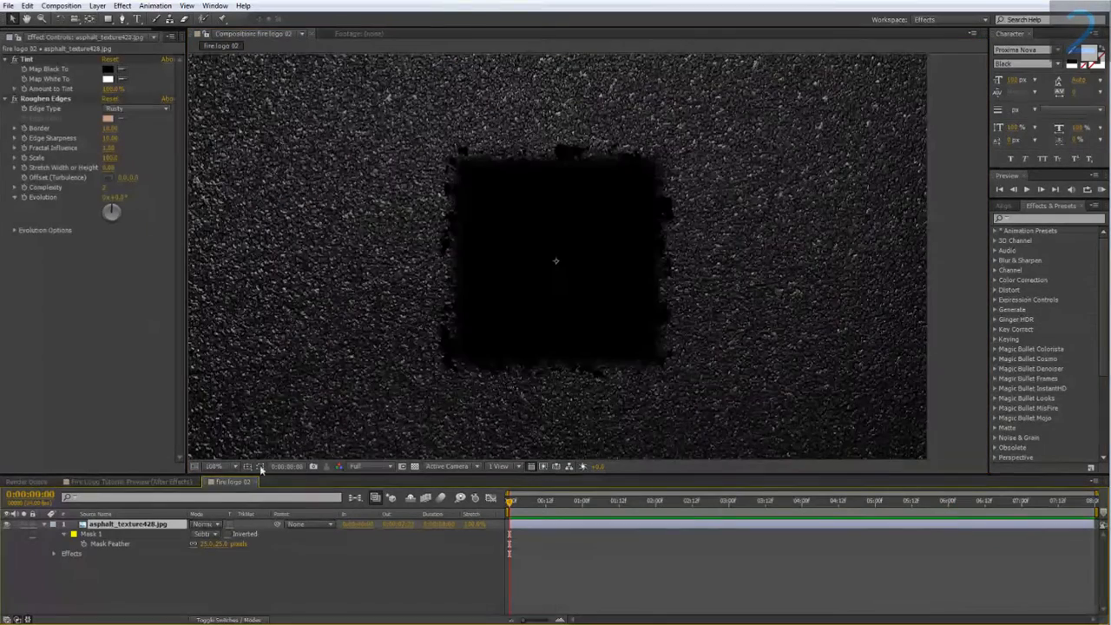
{"action": "left_click", "coordinate": [132, 335]}
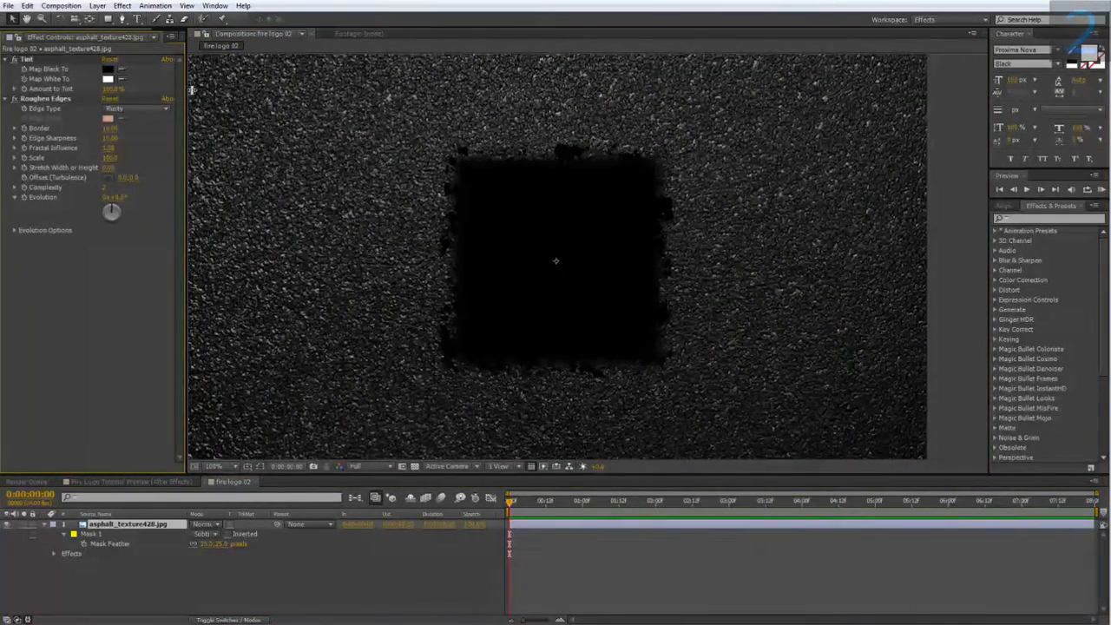
{"action": "left_click_drag", "start_coordinate": [185, 93], "coordinate": [237, 94]}
{"action": "left_click", "coordinate": [183, 33]}
{"action": "left_click_drag", "start_coordinate": [40, 161], "coordinate": [133, 526]}
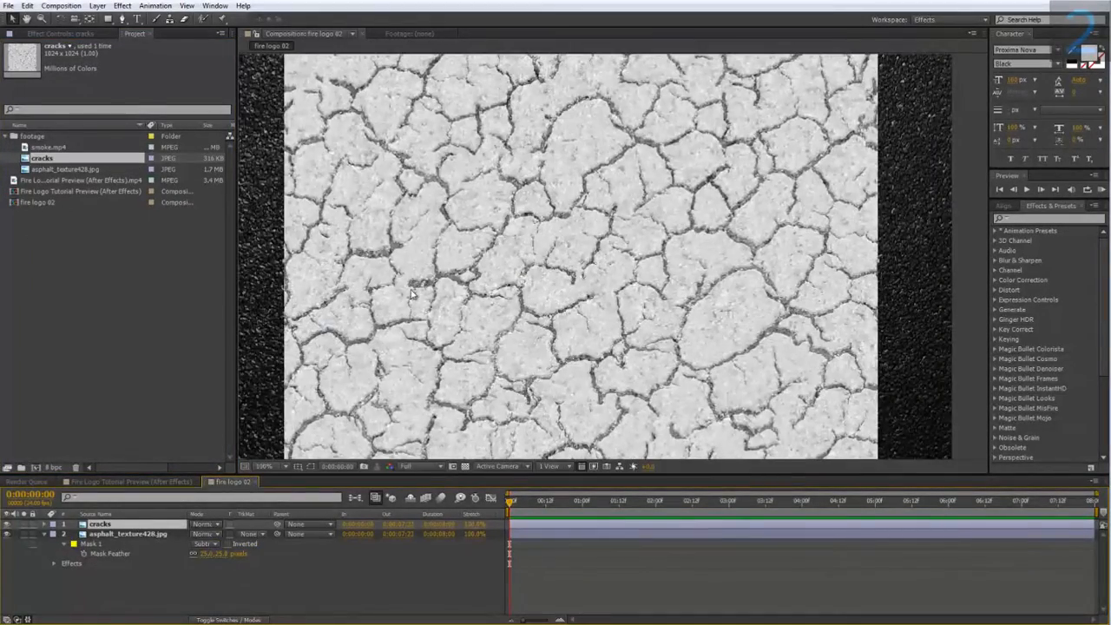
Apply the Curves color-correction effect to the cracks layer.
{"action": "right_click", "coordinate": [139, 526]}
{"action": "mouse_move", "coordinate": [208, 256]}
{"action": "mouse_move", "coordinate": [345, 251]}
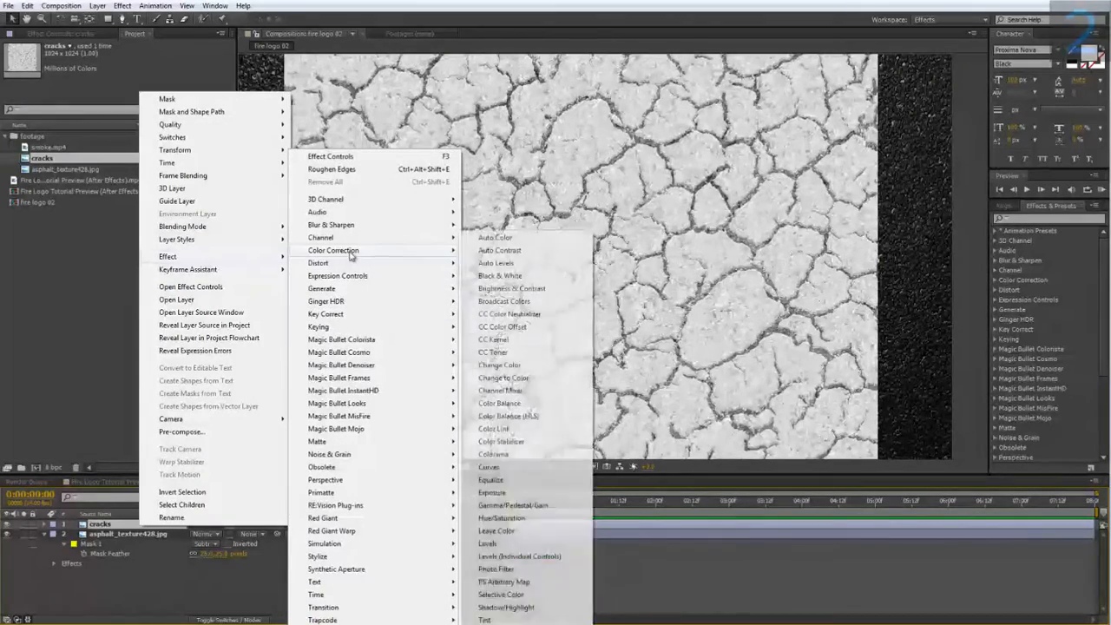
{"action": "left_click", "coordinate": [507, 475]}
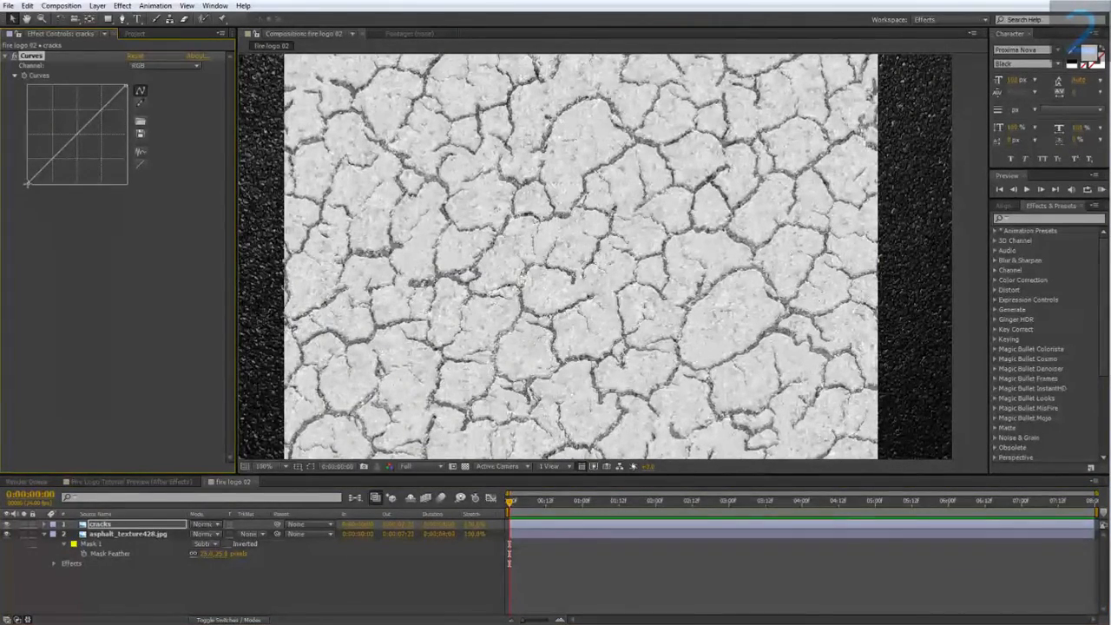
Steepen the Curves graph on the cracks layer to turn the texture into high-contrast black and white.
{"action": "left_click_drag", "start_coordinate": [28, 185], "coordinate": [87, 202]}
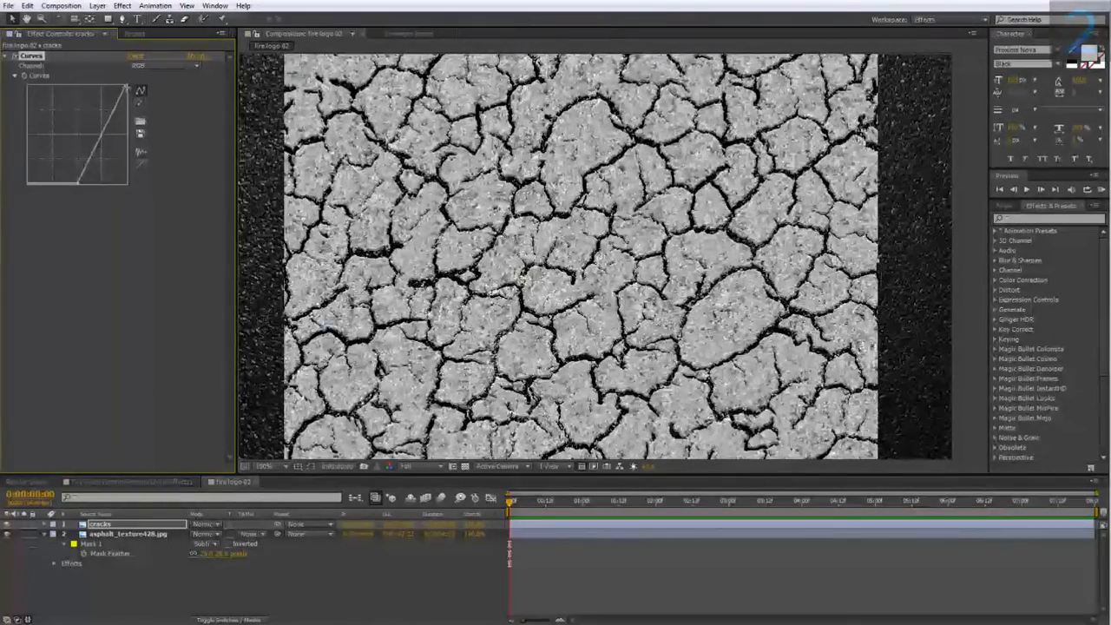
{"action": "left_click_drag", "start_coordinate": [125, 87], "coordinate": [101, 85]}
{"action": "left_click_drag", "start_coordinate": [87, 147], "coordinate": [96, 153]}
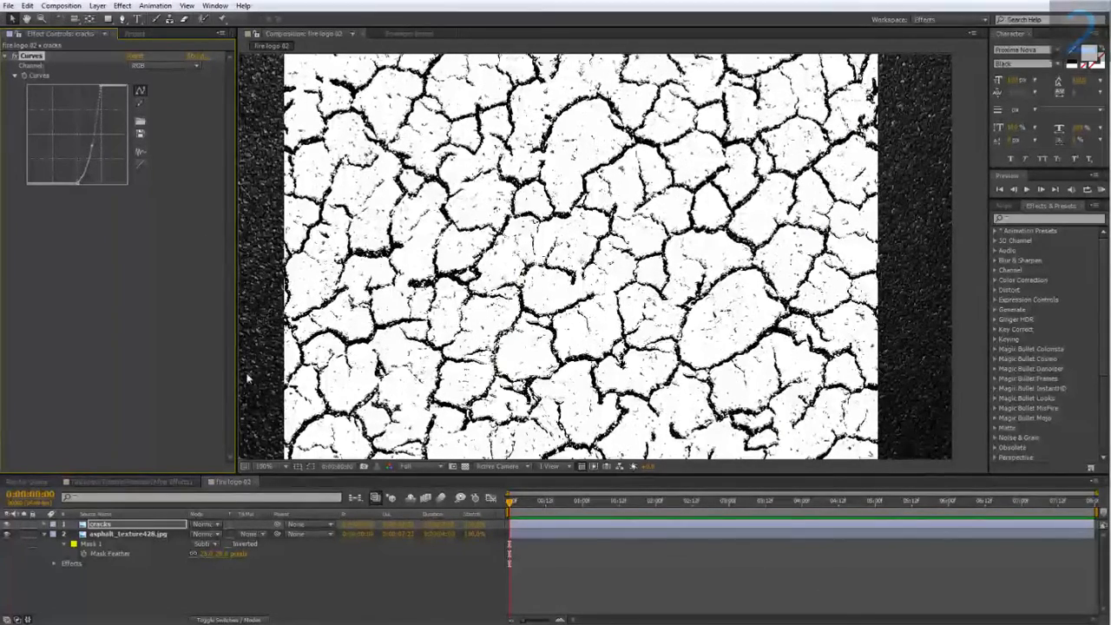
Copy the asphalt layer's mask and paste it onto the cracks layer.
{"action": "left_click", "coordinate": [98, 545]}
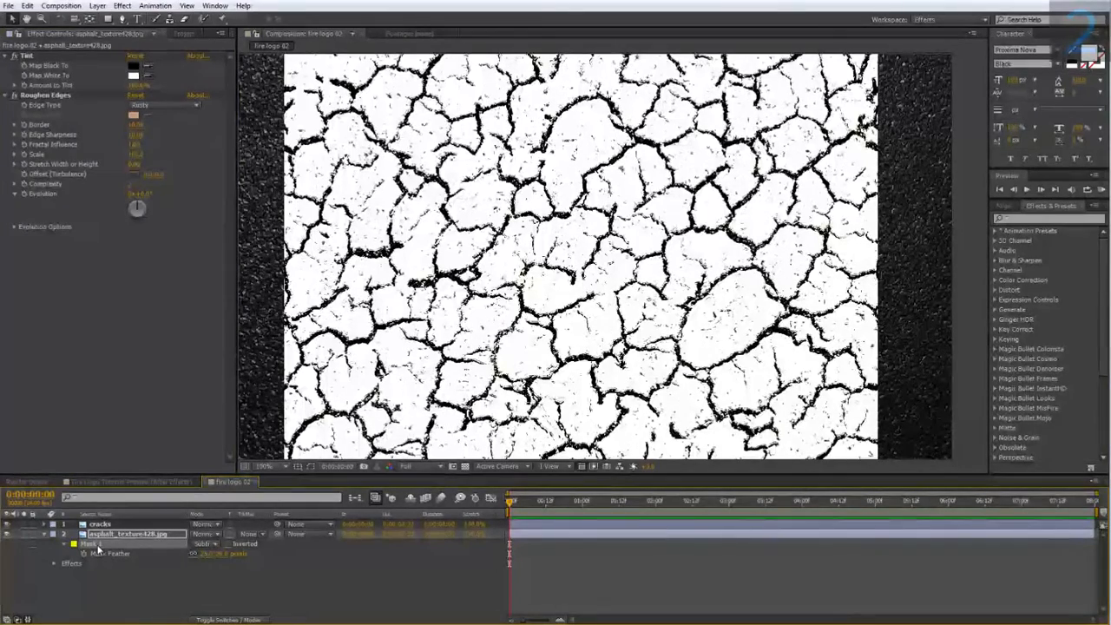
{"action": "left_click", "coordinate": [109, 525]}
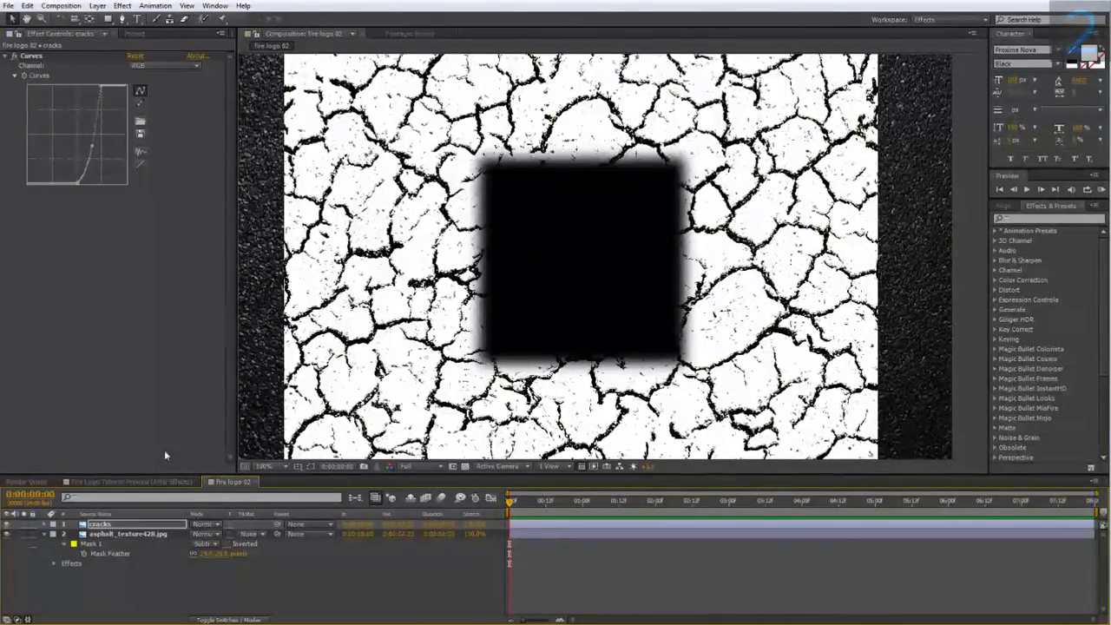
{"action": "key", "text": "ctrl+v"}
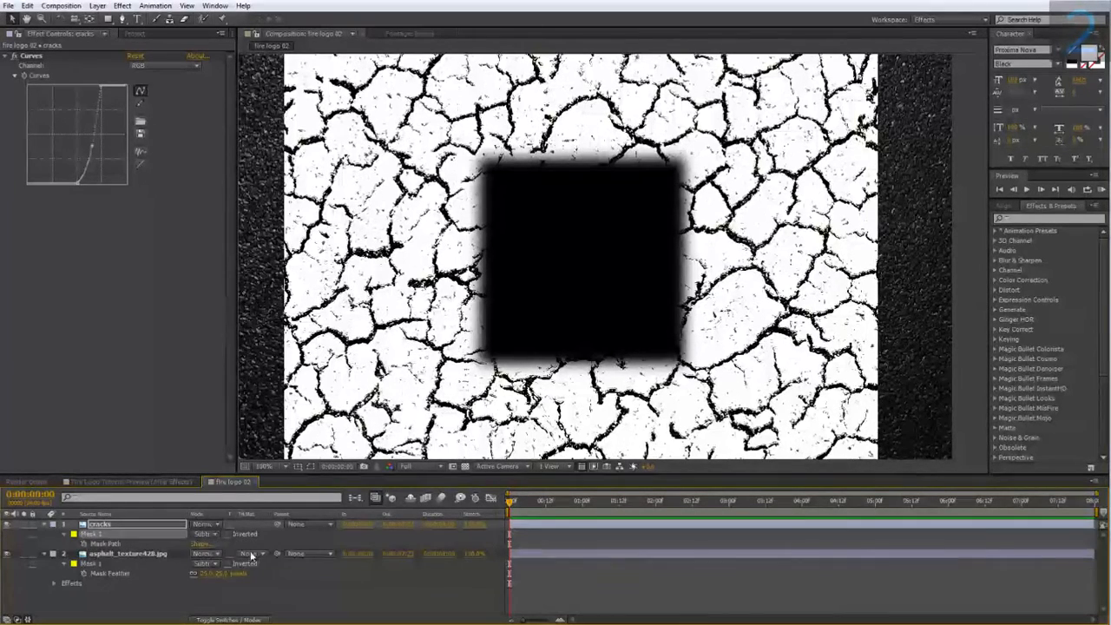
Set the cracks layer's mask mode to Add and its mask feather to 100 pixels.
{"action": "left_click", "coordinate": [209, 535]}
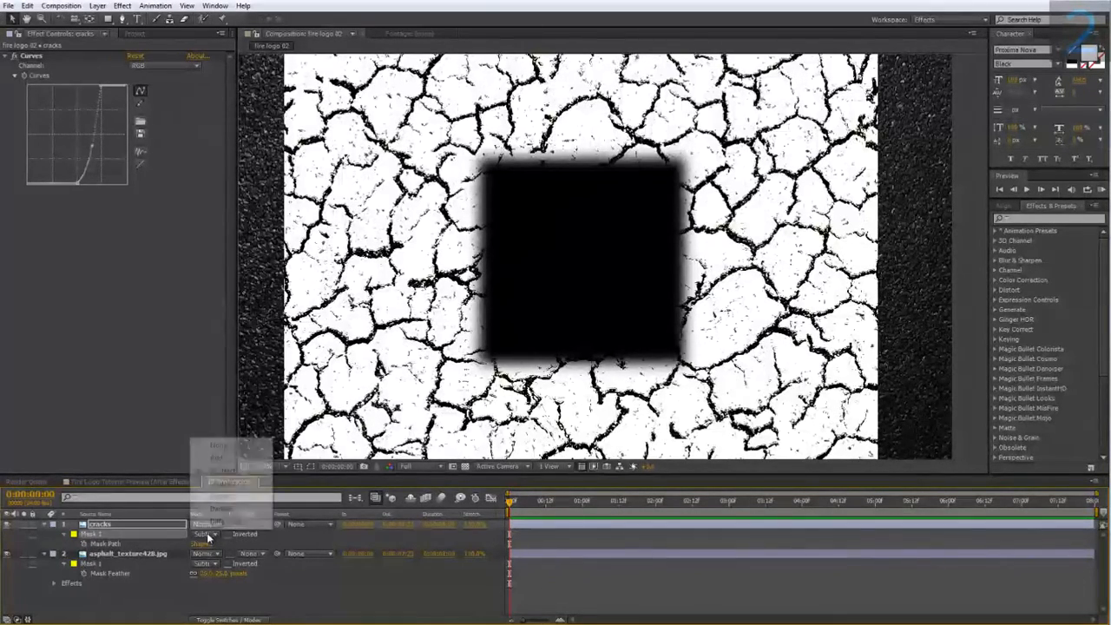
{"action": "left_click", "coordinate": [228, 458]}
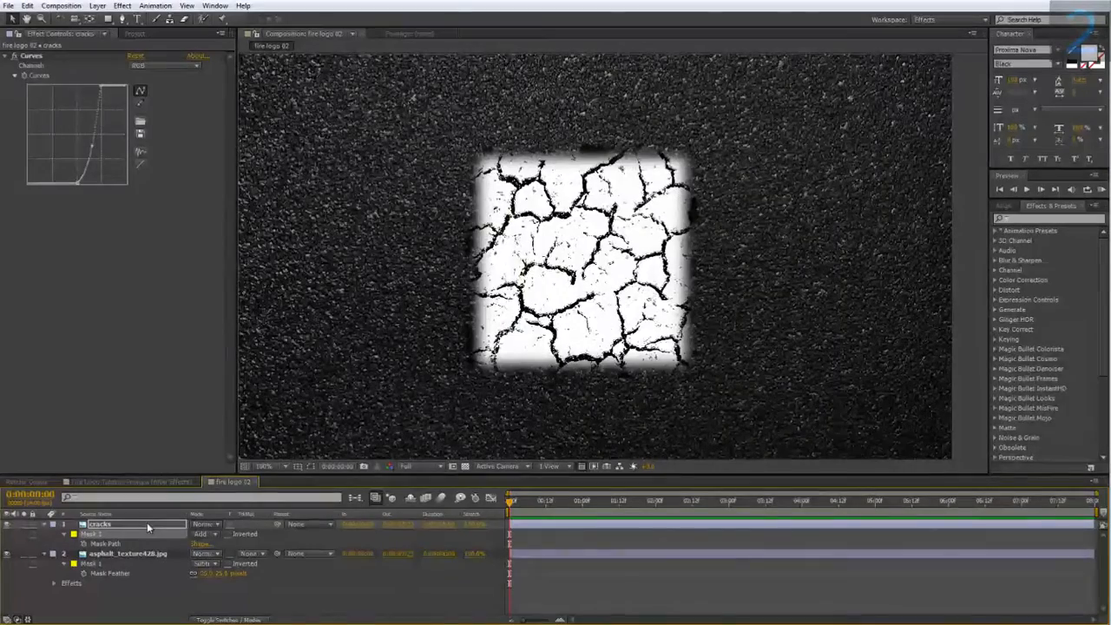
{"action": "key", "text": "f"}
{"action": "left_click", "coordinate": [220, 545]}
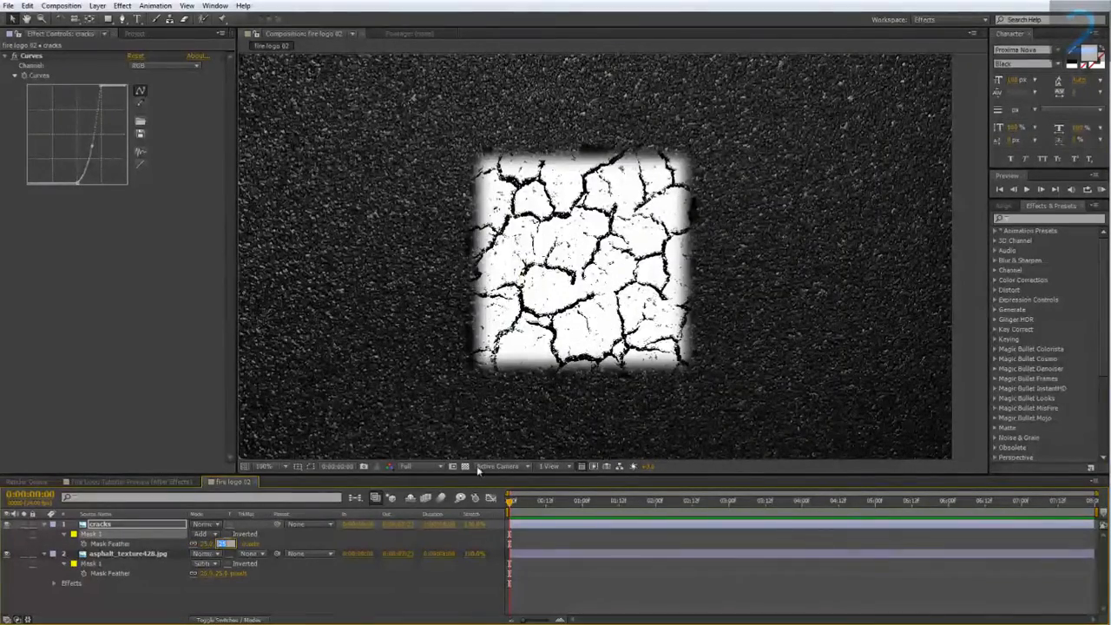
{"action": "type", "text": "100"}
{"action": "key", "text": "Return"}
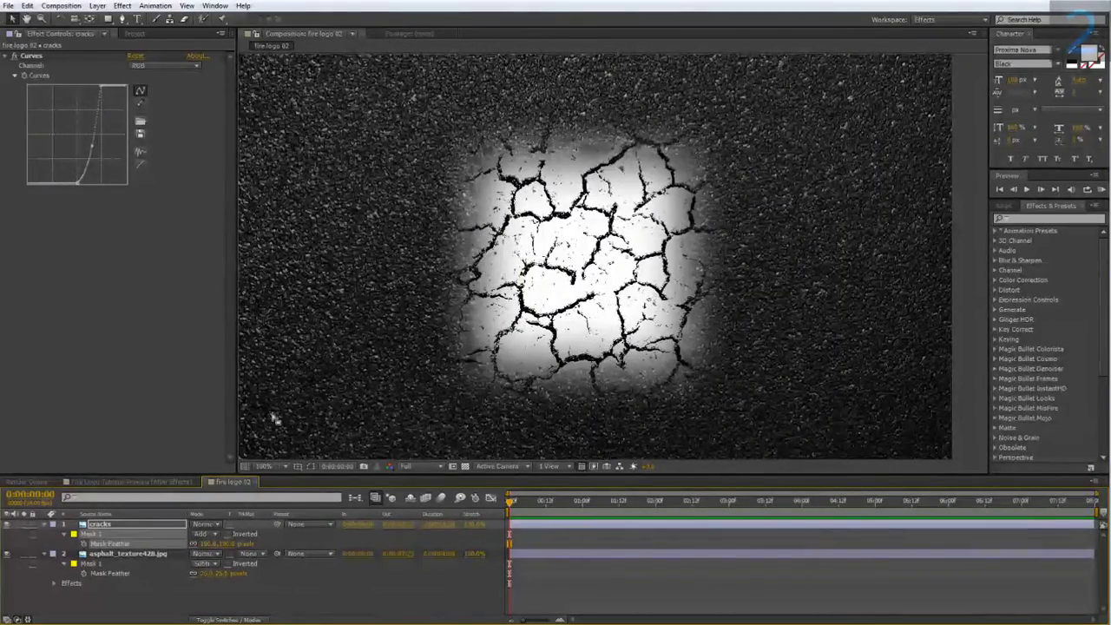
Set the cracks layer's mask expansion to 100 pixels.
{"action": "left_click", "coordinate": [67, 534]}
{"action": "left_click", "coordinate": [67, 533]}
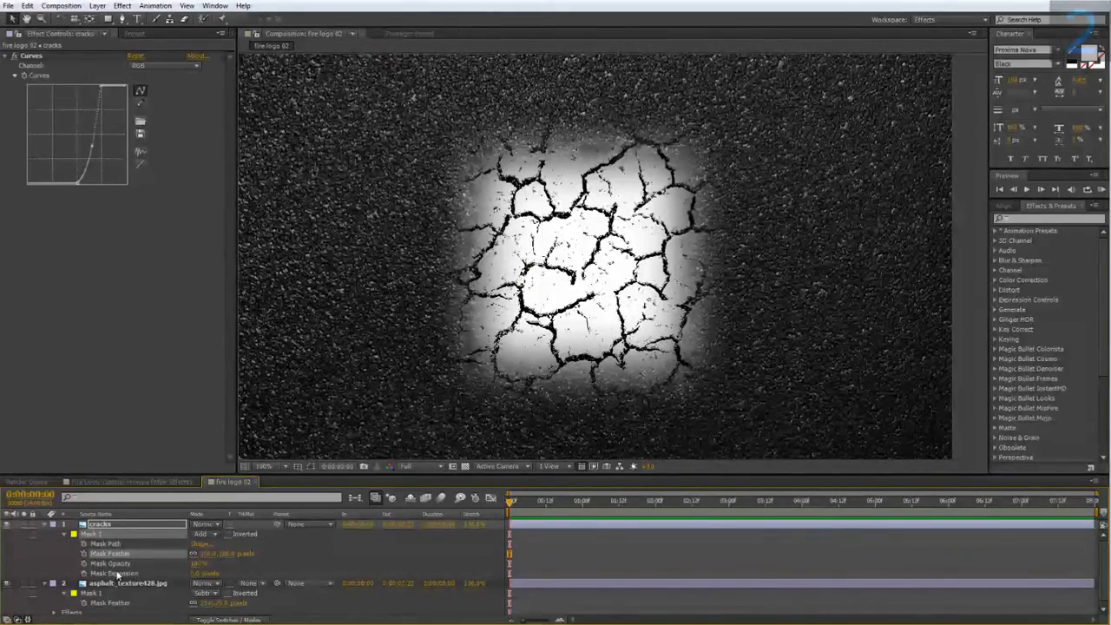
{"action": "left_click", "coordinate": [195, 573]}
{"action": "type", "text": "100"}
{"action": "key", "text": "Return"}
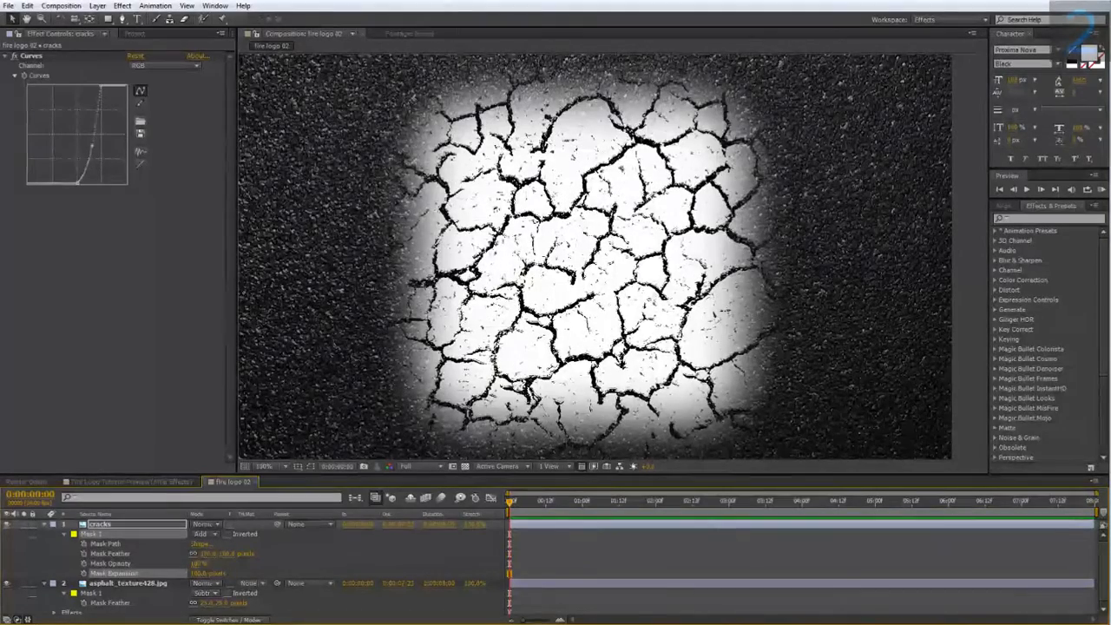
Pre-compose the cracks layer as cracks alpha, moving all attributes into the new composition.
{"action": "left_click", "coordinate": [45, 524]}
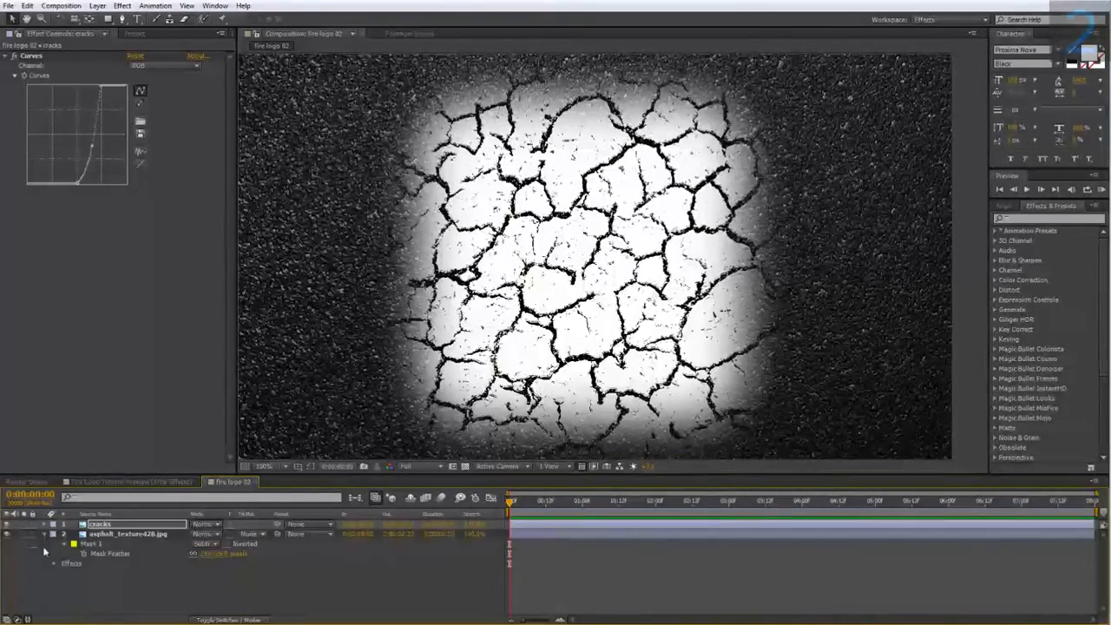
{"action": "left_click", "coordinate": [45, 534]}
{"action": "right_click", "coordinate": [96, 526]}
{"action": "left_click", "coordinate": [146, 426]}
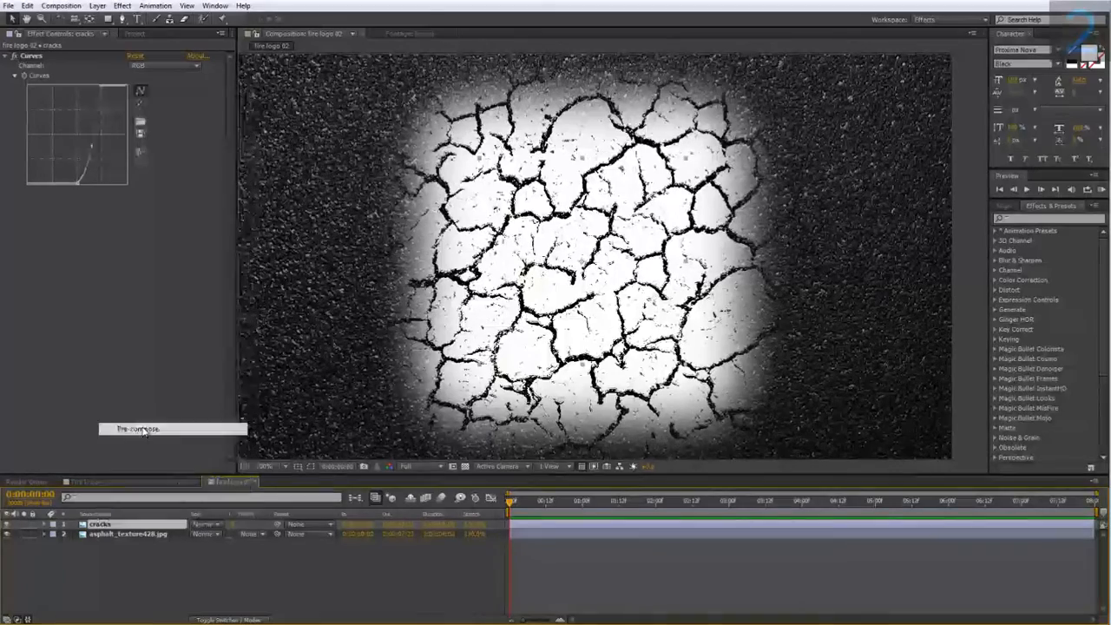
{"action": "type", "text": "cracks"}
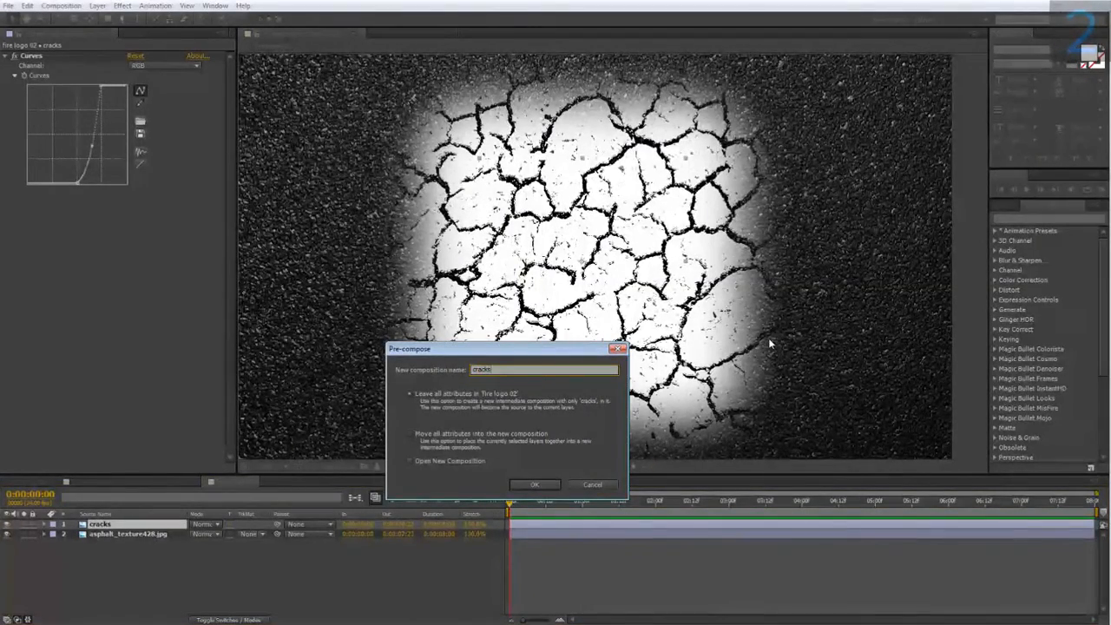
{"action": "type", "text": ".alpha"}
{"action": "left_click", "coordinate": [414, 438]}
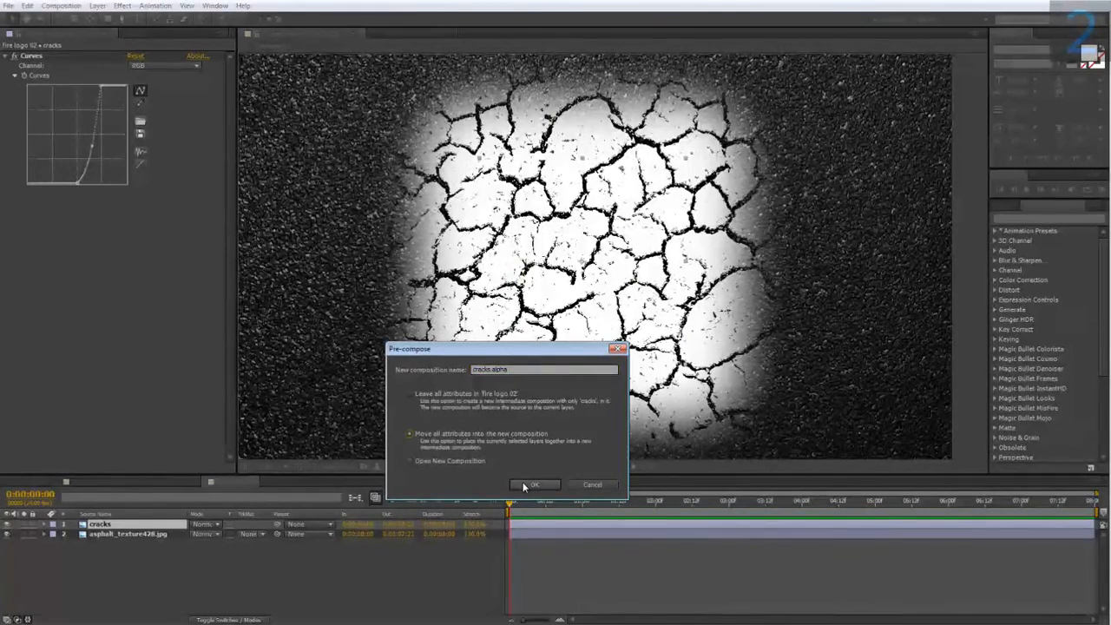
{"action": "left_click", "coordinate": [524, 482]}
Inside the cracks alpha composition, add a white solid layer and place it beneath the cracks layer.
{"action": "double_click", "coordinate": [117, 522]}
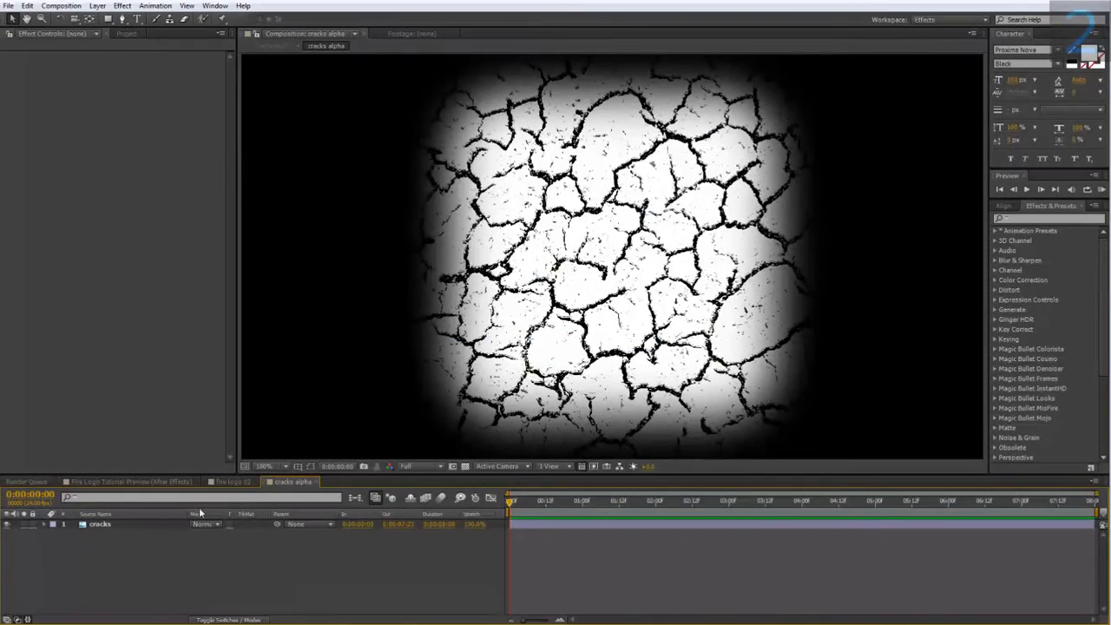
{"action": "right_click", "coordinate": [170, 539]}
{"action": "mouse_move", "coordinate": [217, 416]}
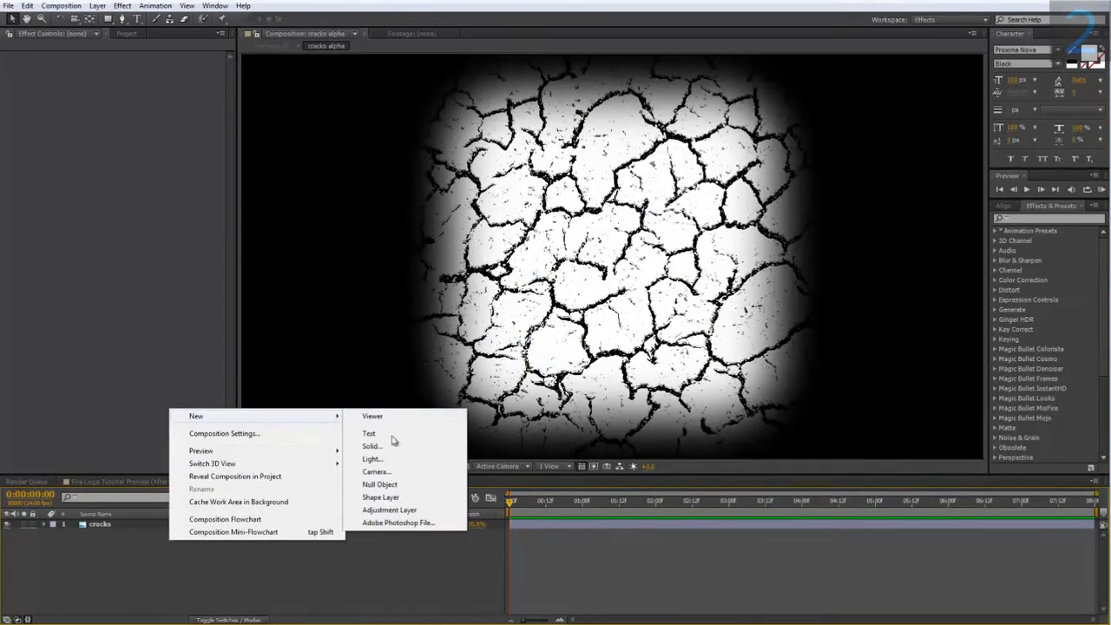
{"action": "left_click", "coordinate": [387, 448]}
{"action": "left_click", "coordinate": [572, 417]}
{"action": "left_click", "coordinate": [564, 378]}
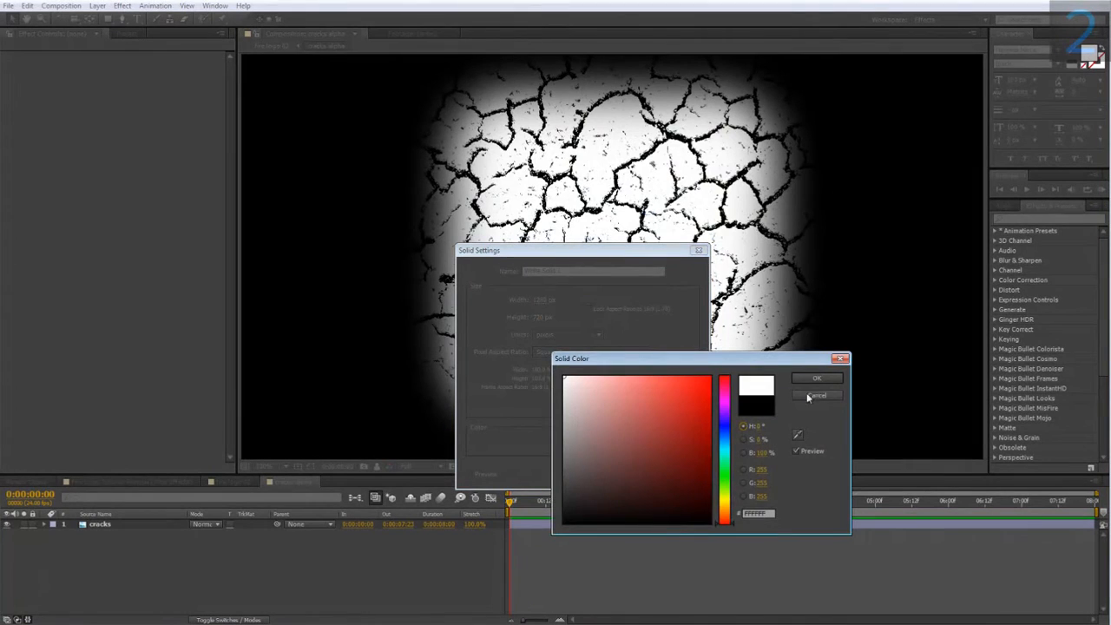
{"action": "left_click", "coordinate": [815, 379]}
{"action": "left_click", "coordinate": [614, 474]}
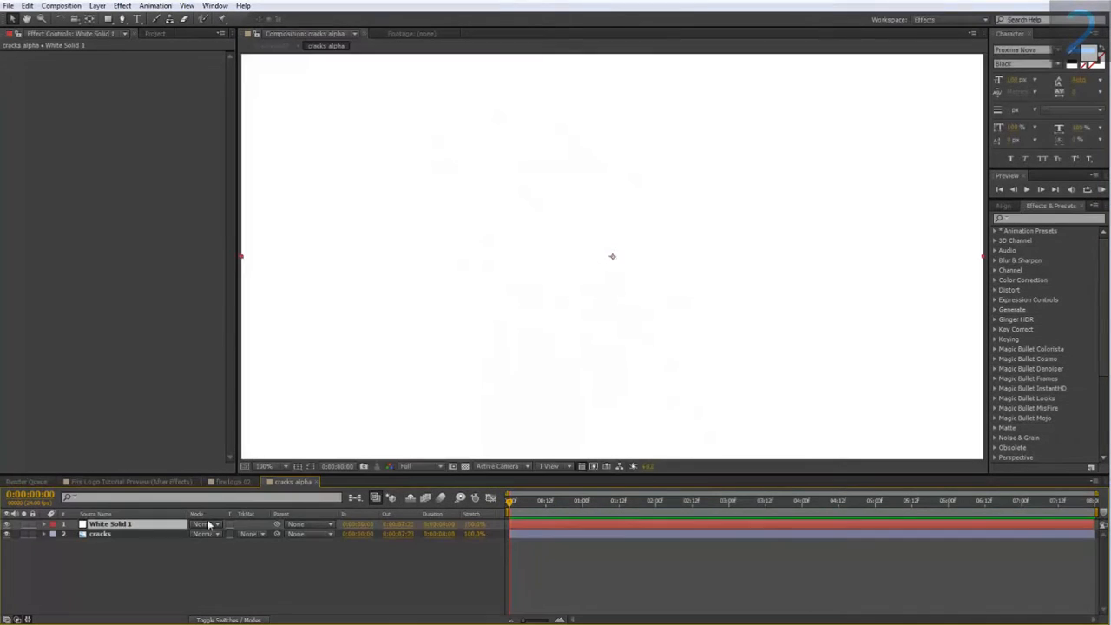
{"action": "left_click_drag", "start_coordinate": [140, 526], "coordinate": [134, 545]}
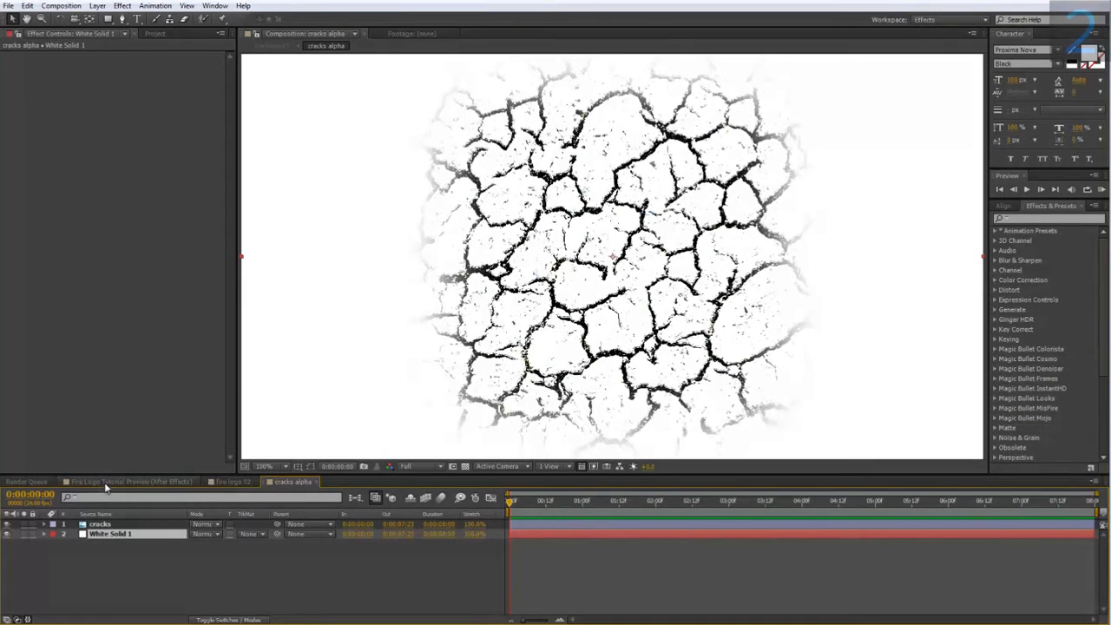
Back in fire logo 02, set the asphalt layer's track matte to Luma Matte using cracks alpha.
{"action": "left_click", "coordinate": [230, 481]}
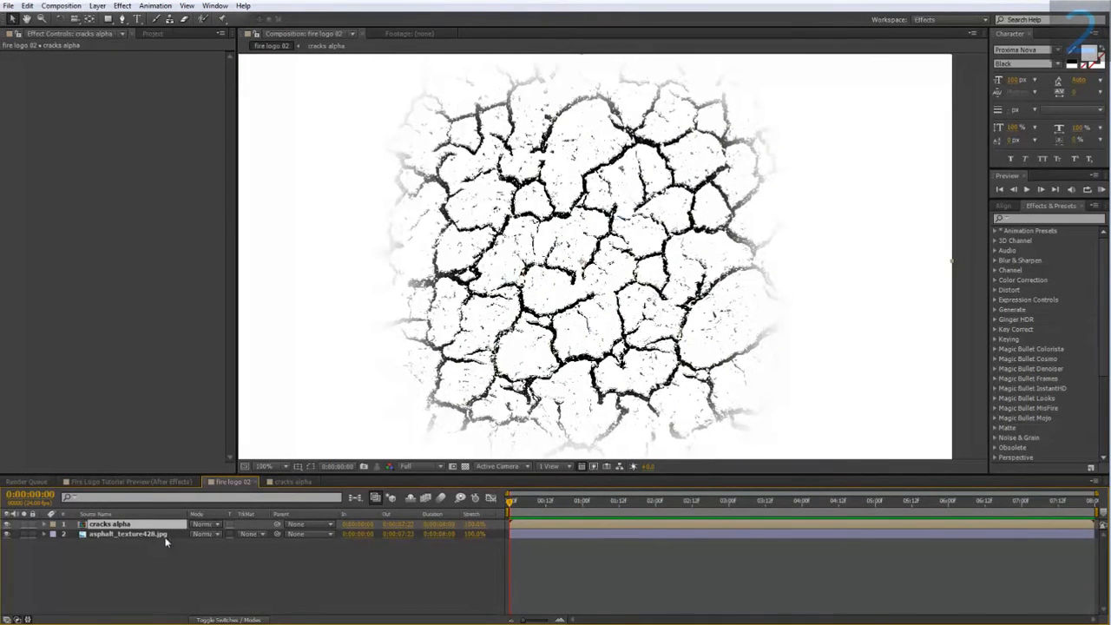
{"action": "left_click", "coordinate": [249, 534]}
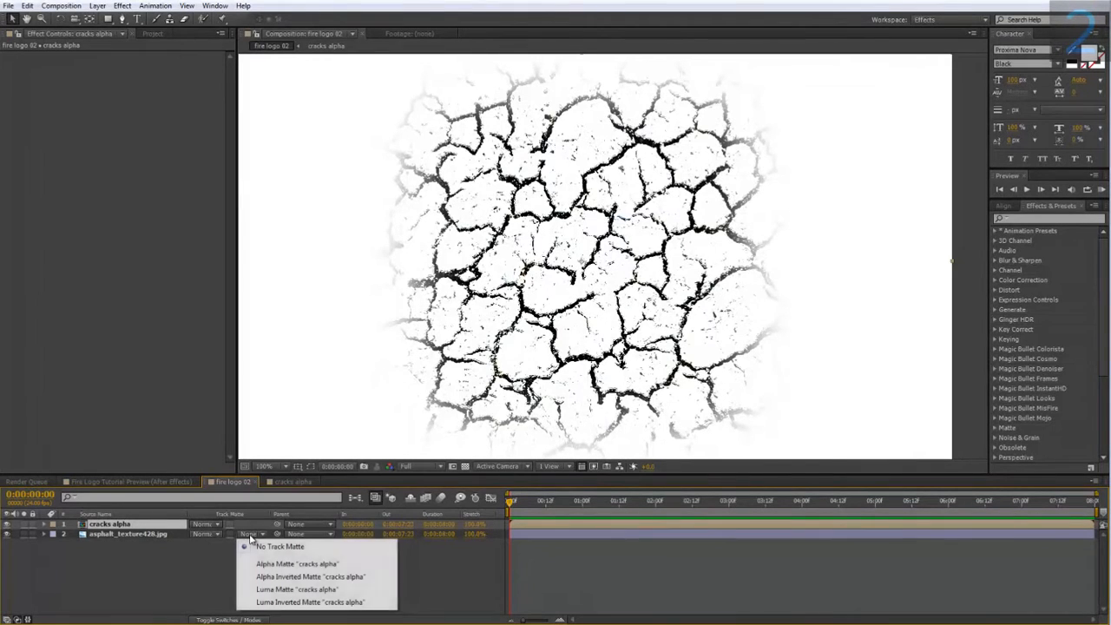
{"action": "left_click", "coordinate": [279, 590]}
{"action": "left_click_drag", "start_coordinate": [490, 178], "coordinate": [474, 222]}
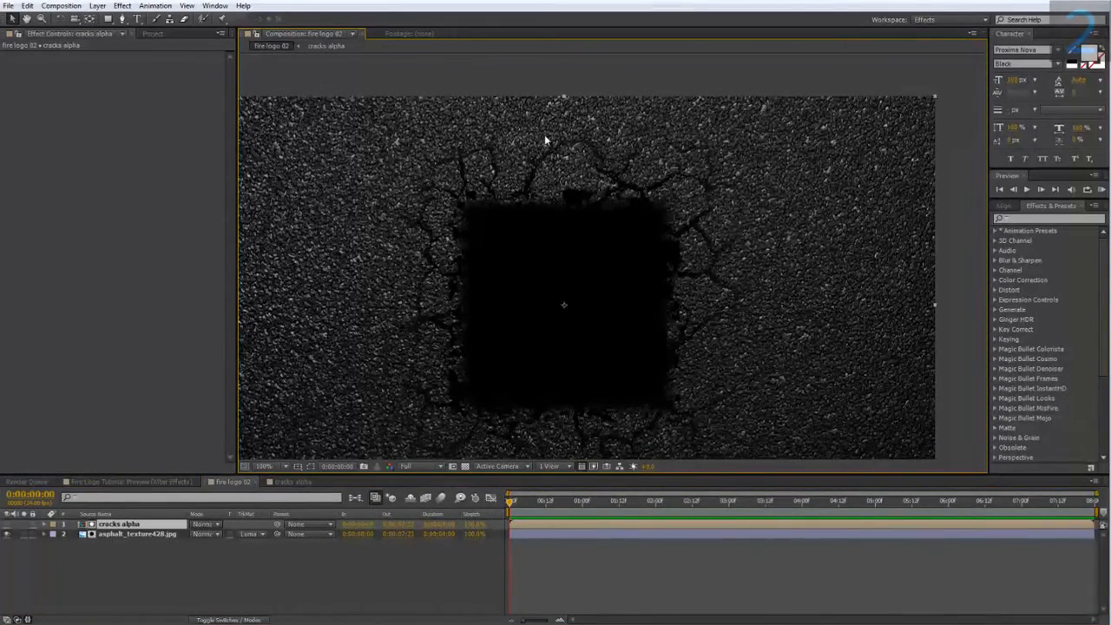
{"action": "left_click_drag", "start_coordinate": [395, 327], "coordinate": [390, 269]}
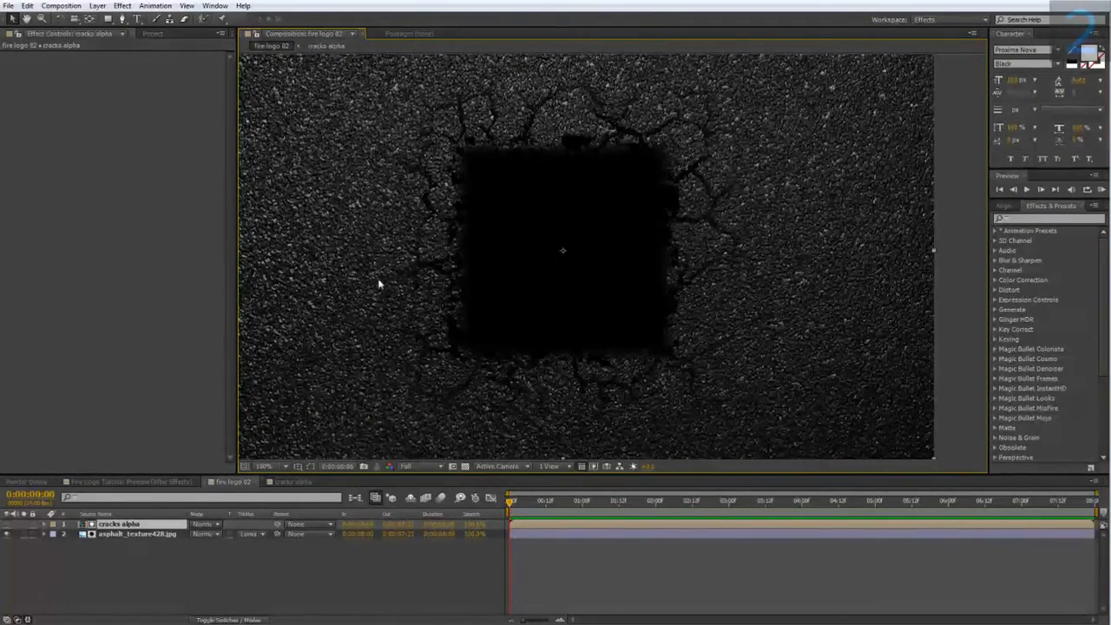
After checking the reference preview, add a gray solid layer named bg to the fire logo 02 composition.
{"action": "left_click", "coordinate": [130, 481]}
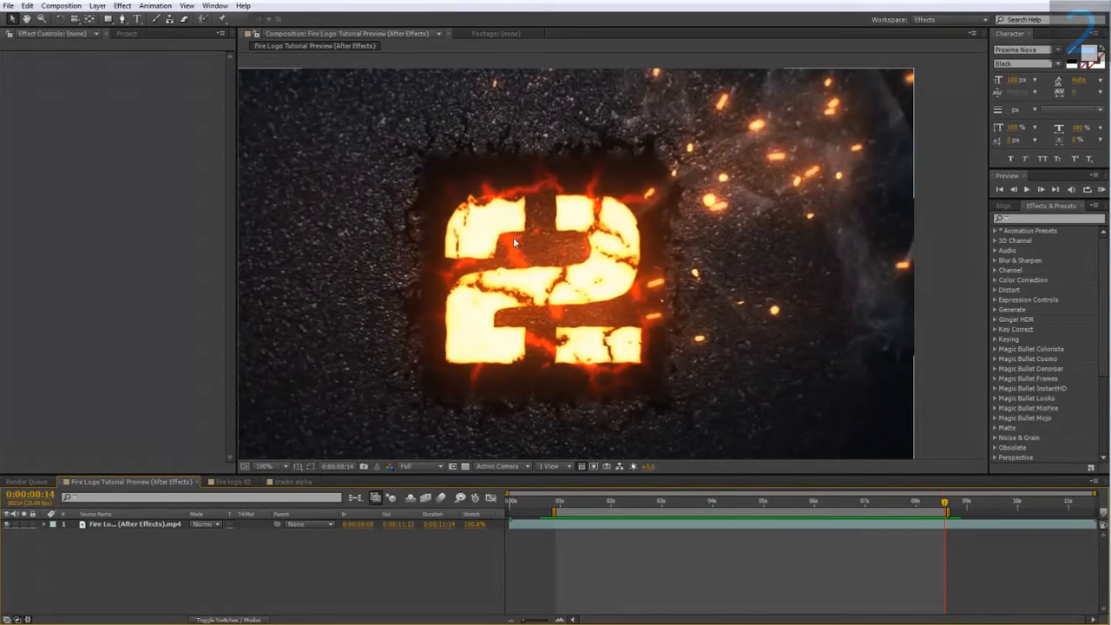
{"action": "left_click", "coordinate": [230, 482]}
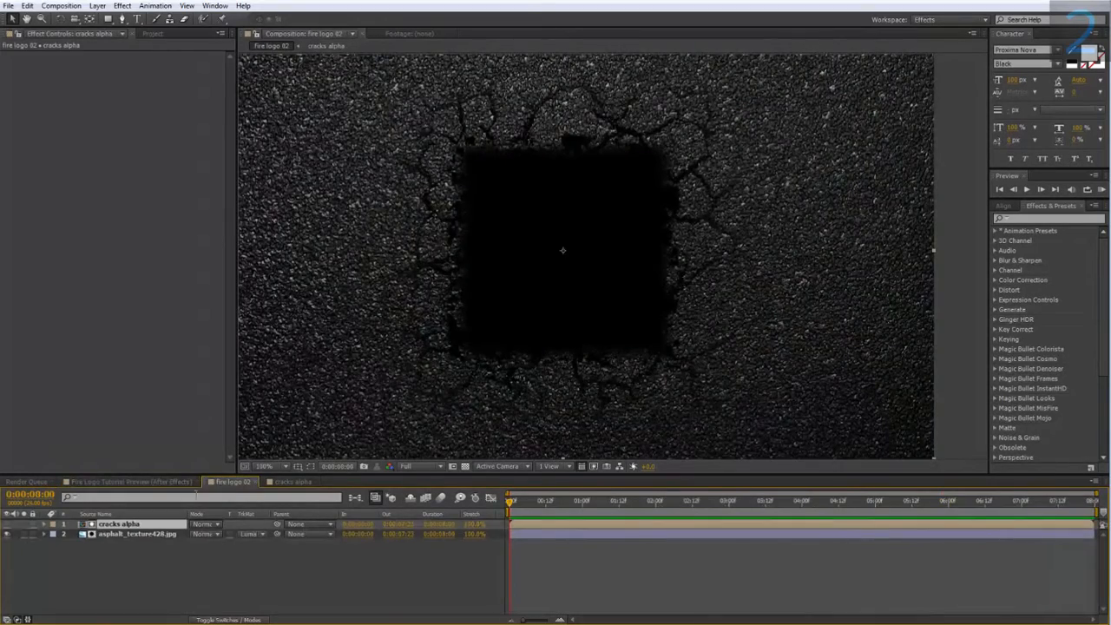
{"action": "right_click", "coordinate": [159, 548]}
{"action": "mouse_move", "coordinate": [204, 425]}
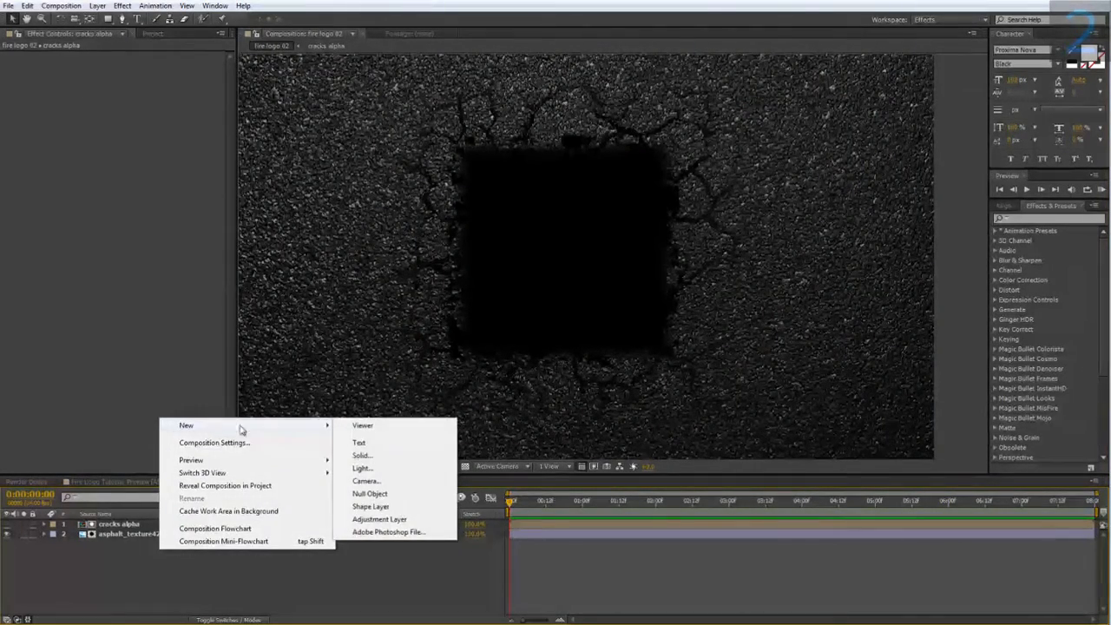
{"action": "left_click", "coordinate": [363, 455]}
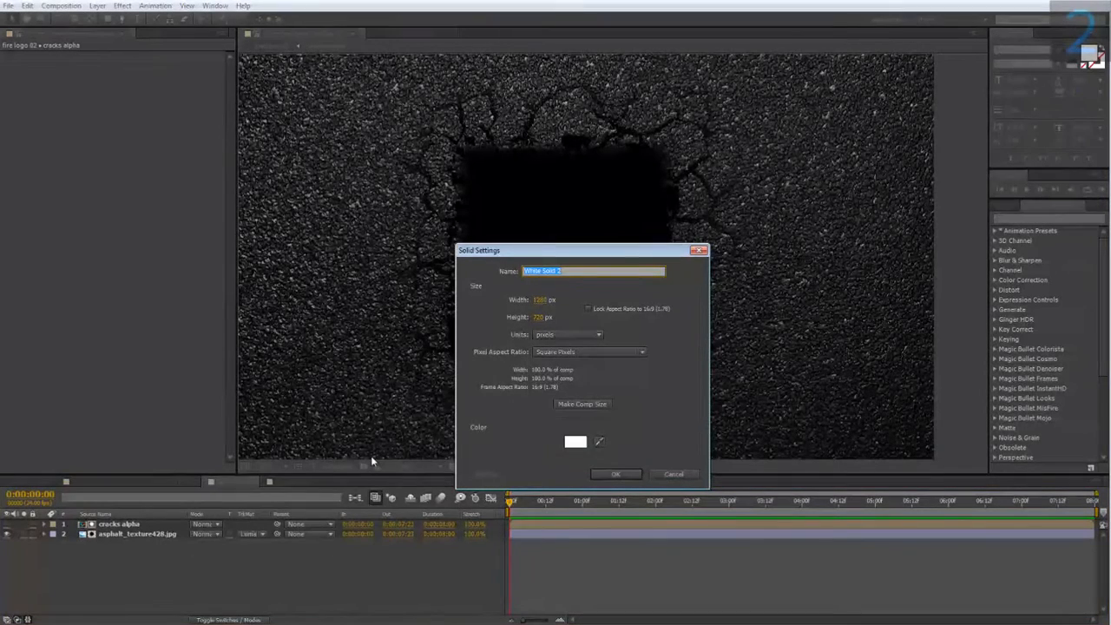
{"action": "type", "text": "bg"}
{"action": "left_click", "coordinate": [575, 442]}
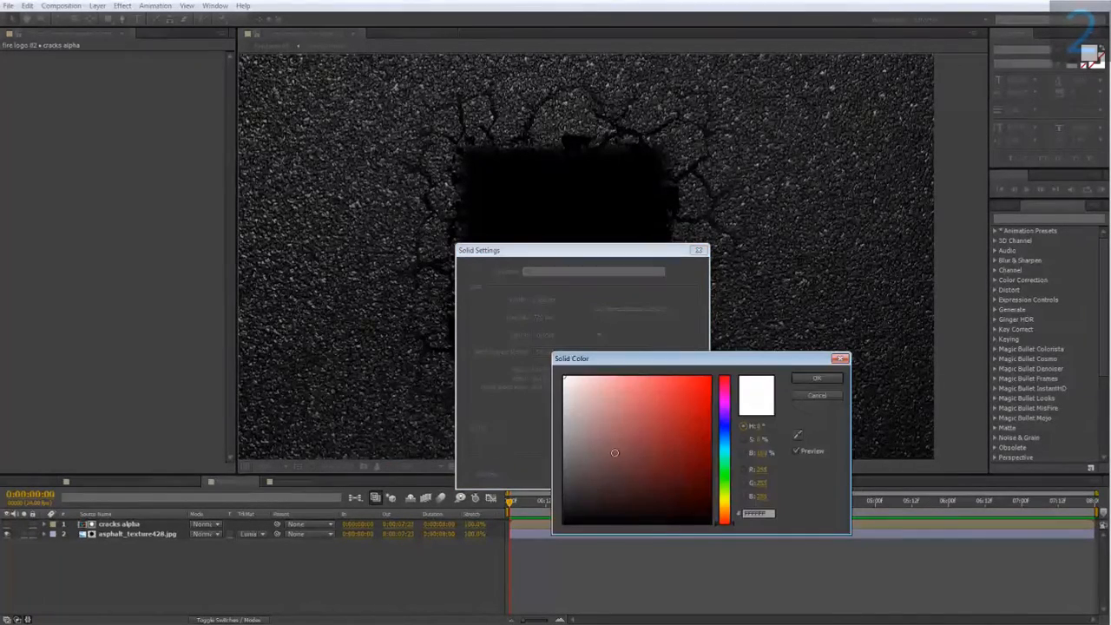
{"action": "left_click", "coordinate": [794, 380]}
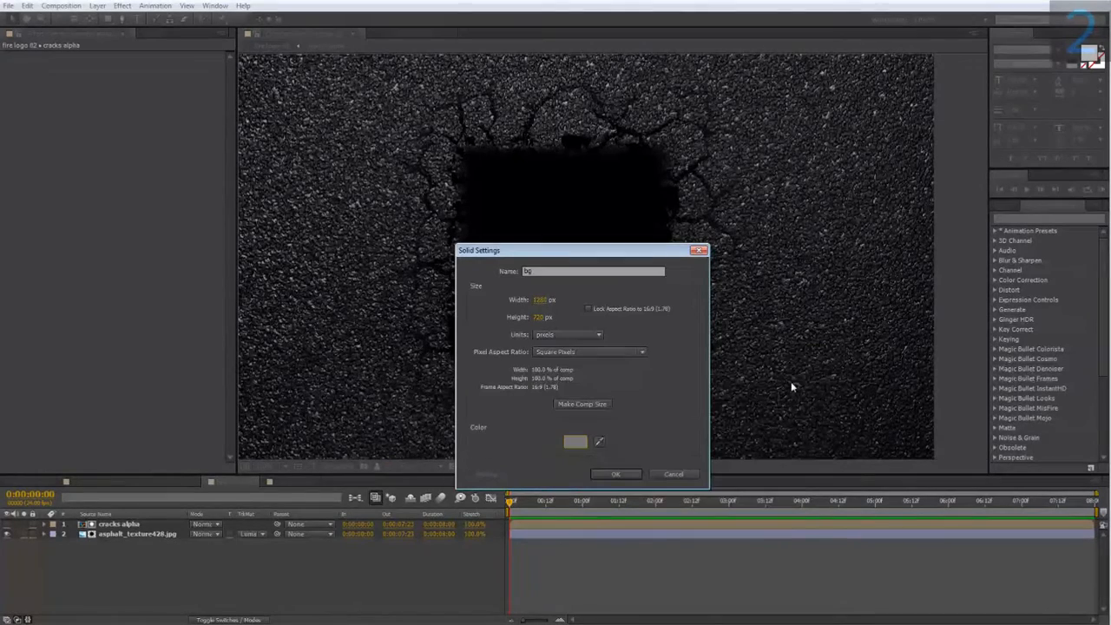
{"action": "left_click", "coordinate": [608, 476]}
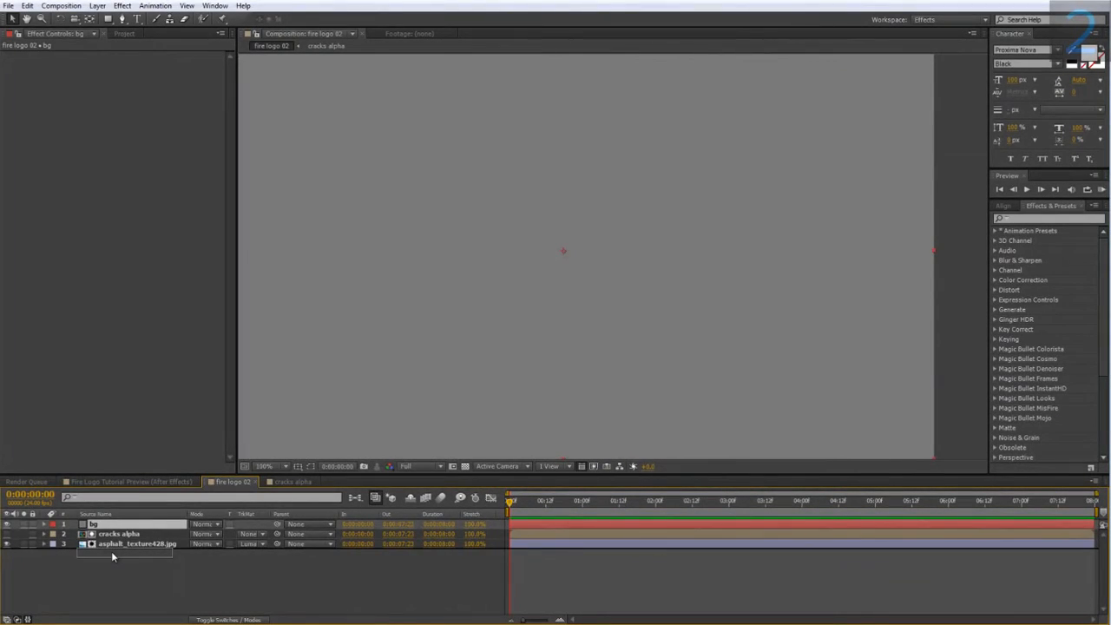
Move the bg solid to the bottom of the layer stack and pre-compose it as bg pre.
{"action": "left_click_drag", "start_coordinate": [111, 555], "coordinate": [112, 553]}
{"action": "right_click", "coordinate": [123, 544]}
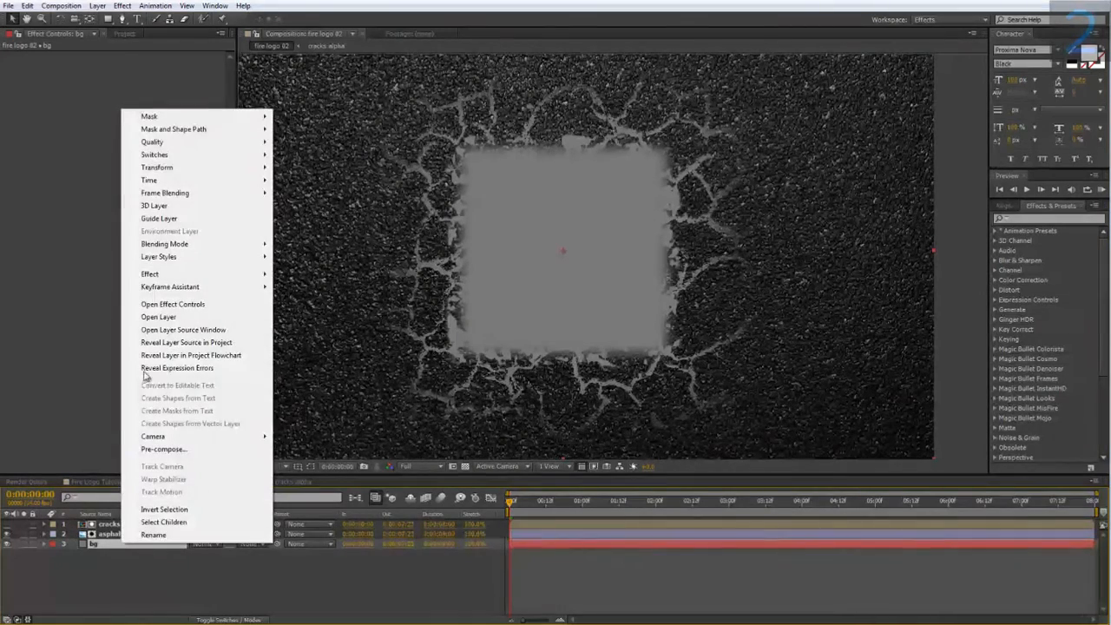
{"action": "left_click", "coordinate": [164, 449]}
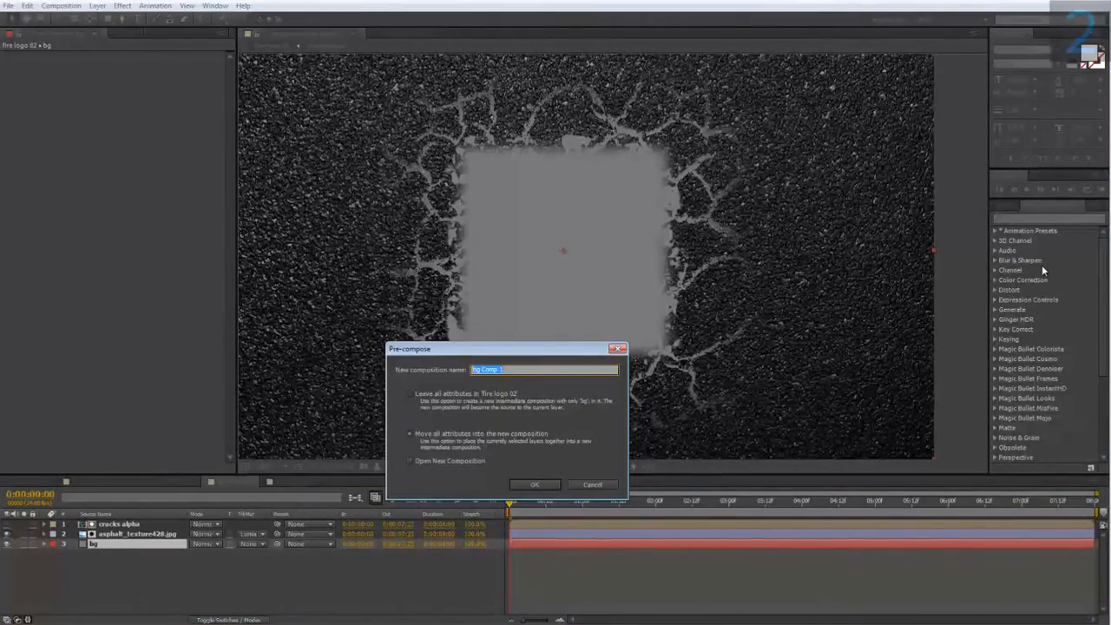
{"action": "type", "text": "bg"}
{"action": "type", "text": " cr"}
{"action": "left_click", "coordinate": [520, 483]}
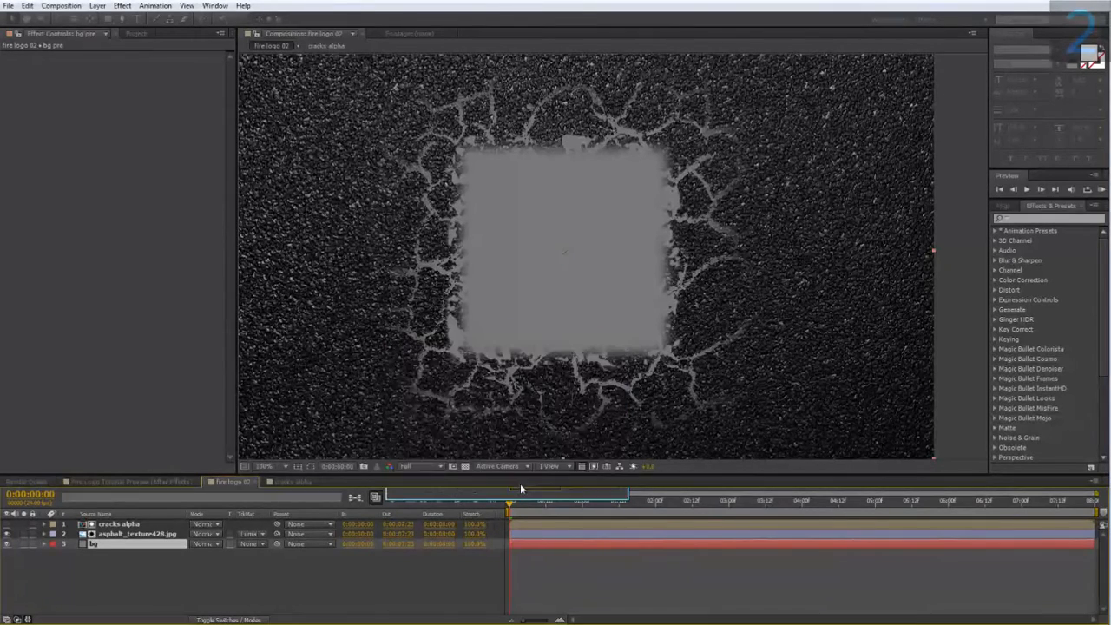
Open the bg pre composition and show the project panel.
{"action": "double_click", "coordinate": [103, 543]}
{"action": "left_click", "coordinate": [143, 34]}
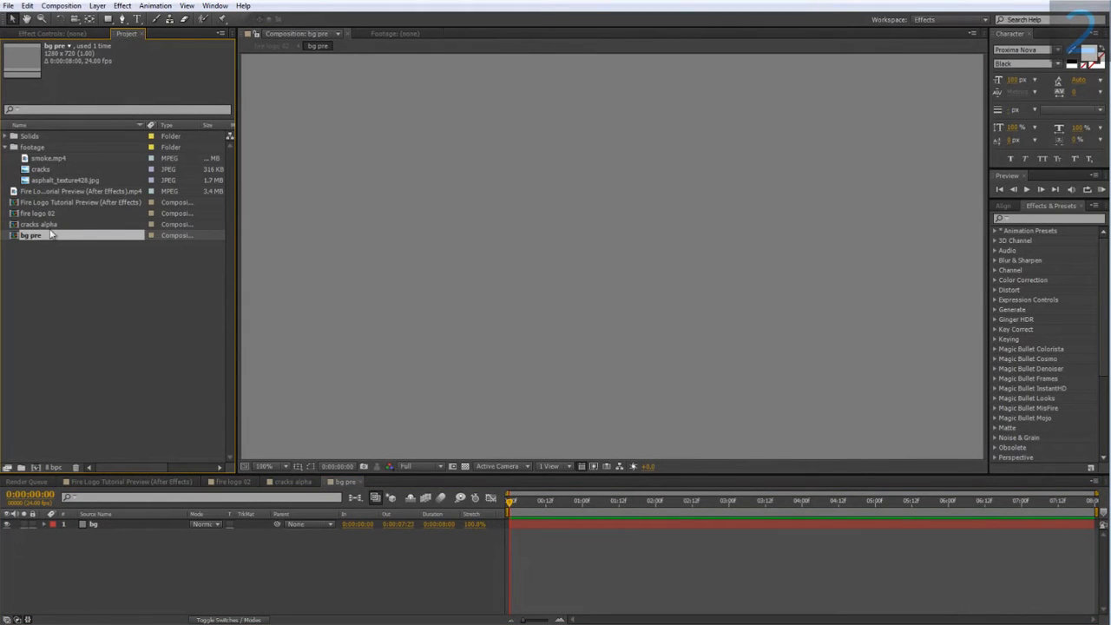
In bg pre, add the cracks alpha composition and the asphalt texture as layers, then delete the gray bg solid.
{"action": "left_click_drag", "start_coordinate": [45, 225], "coordinate": [117, 524]}
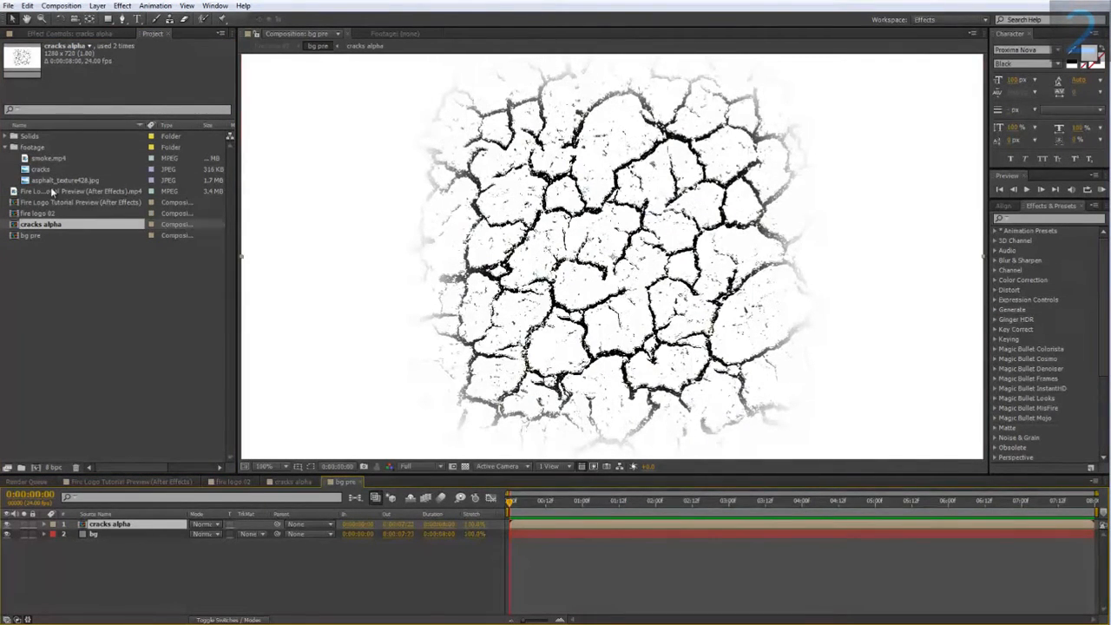
{"action": "left_click_drag", "start_coordinate": [50, 180], "coordinate": [115, 529]}
{"action": "left_click", "coordinate": [129, 544]}
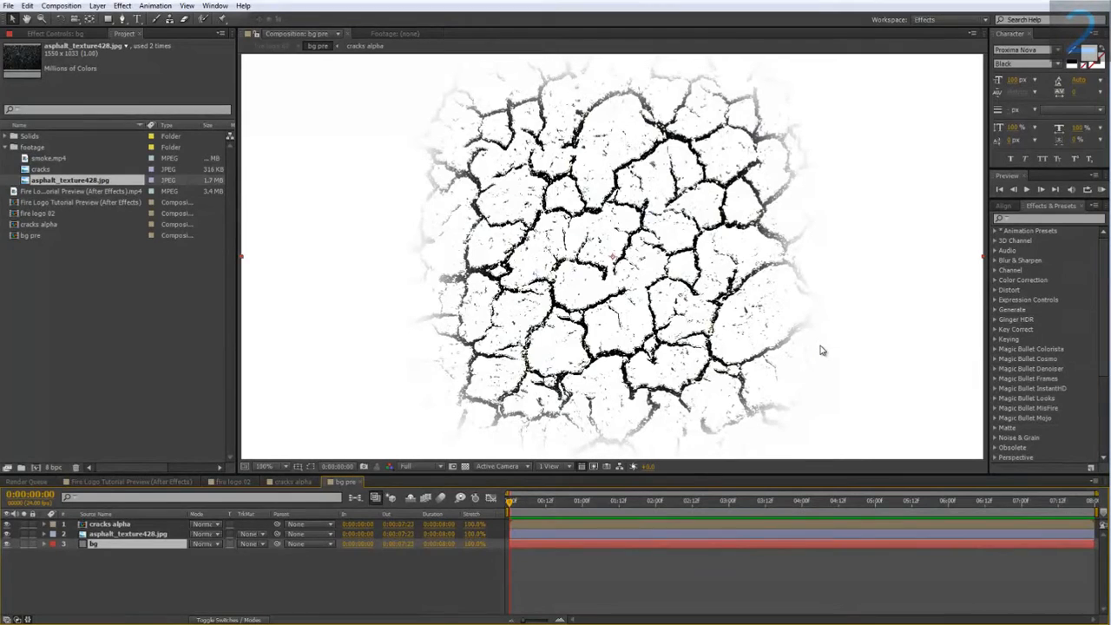
{"action": "key", "text": "Delete"}
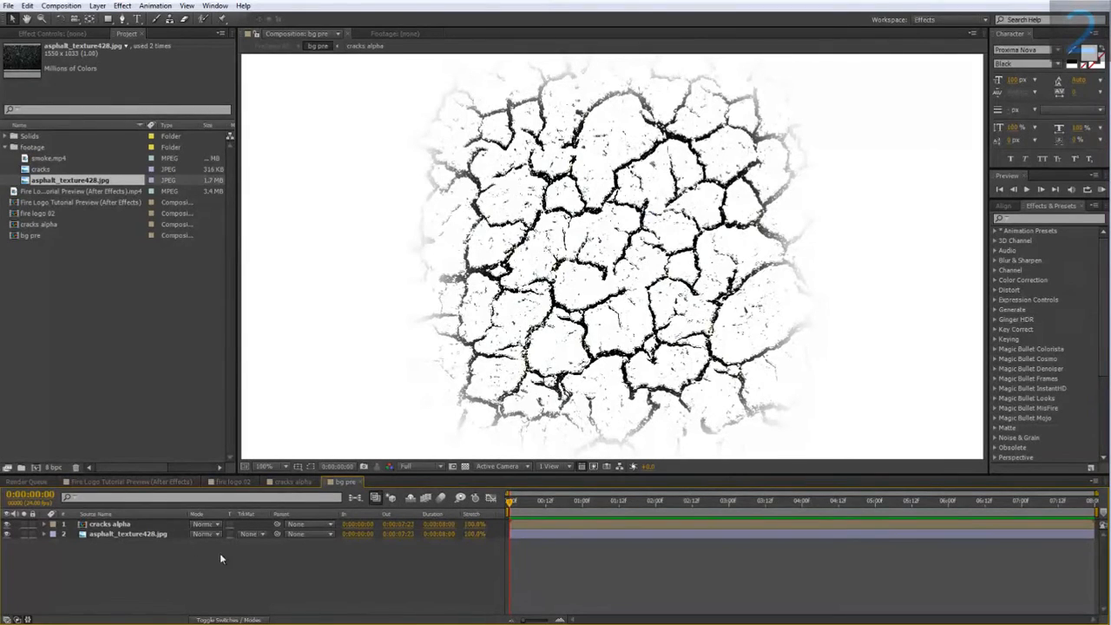
Create a new full-size solid layer in bg pre with a bright red-orange color.
{"action": "right_click", "coordinate": [138, 543]}
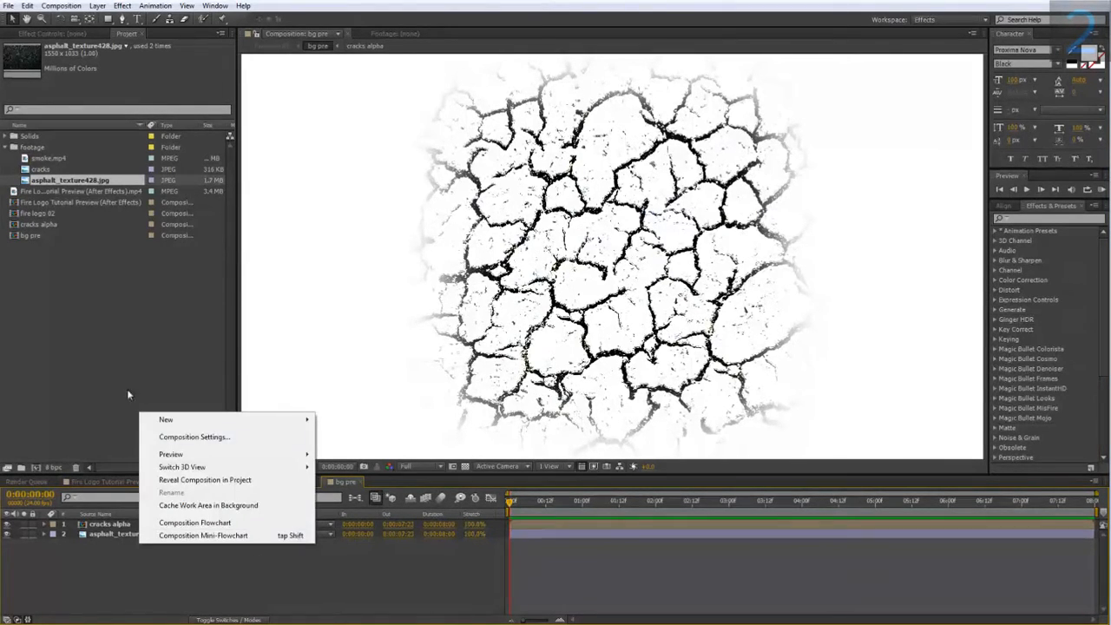
{"action": "mouse_move", "coordinate": [174, 419]}
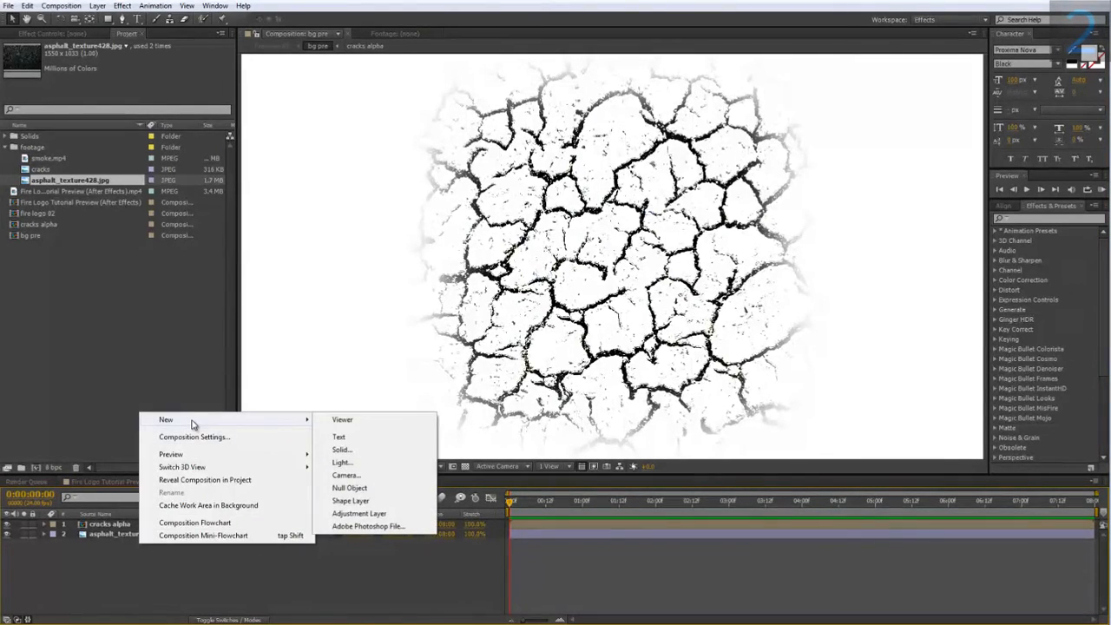
{"action": "left_click", "coordinate": [370, 451]}
{"action": "left_click", "coordinate": [574, 446]}
{"action": "left_click_drag", "start_coordinate": [691, 423], "coordinate": [712, 386]}
{"action": "left_click", "coordinate": [730, 519]}
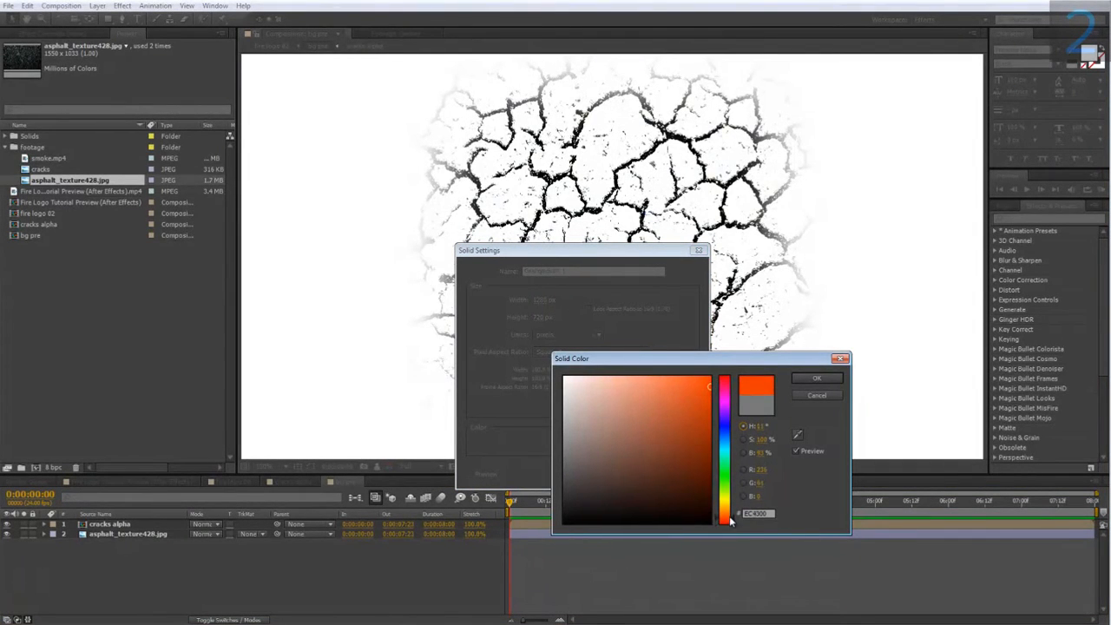
{"action": "left_click_drag", "start_coordinate": [730, 519], "coordinate": [735, 523]}
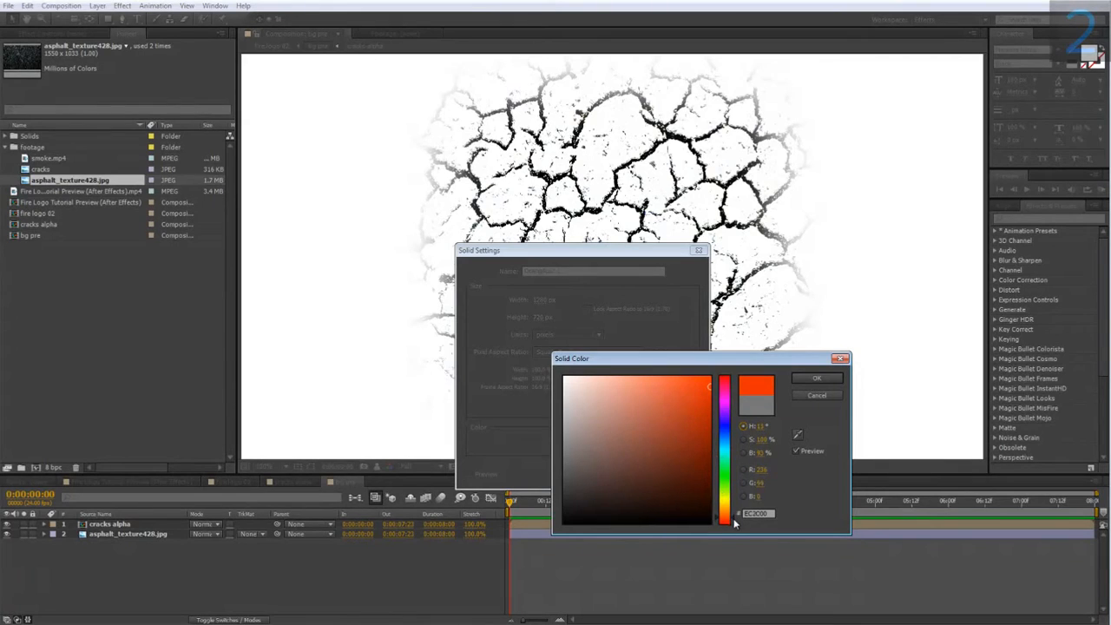
{"action": "left_click", "coordinate": [815, 382]}
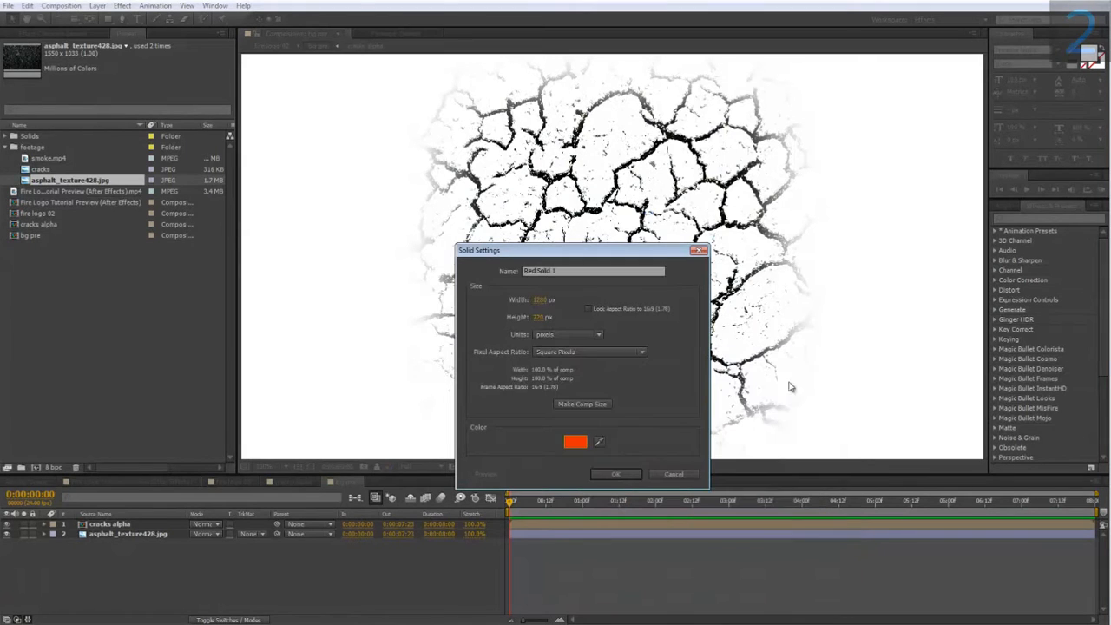
{"action": "left_click", "coordinate": [605, 471]}
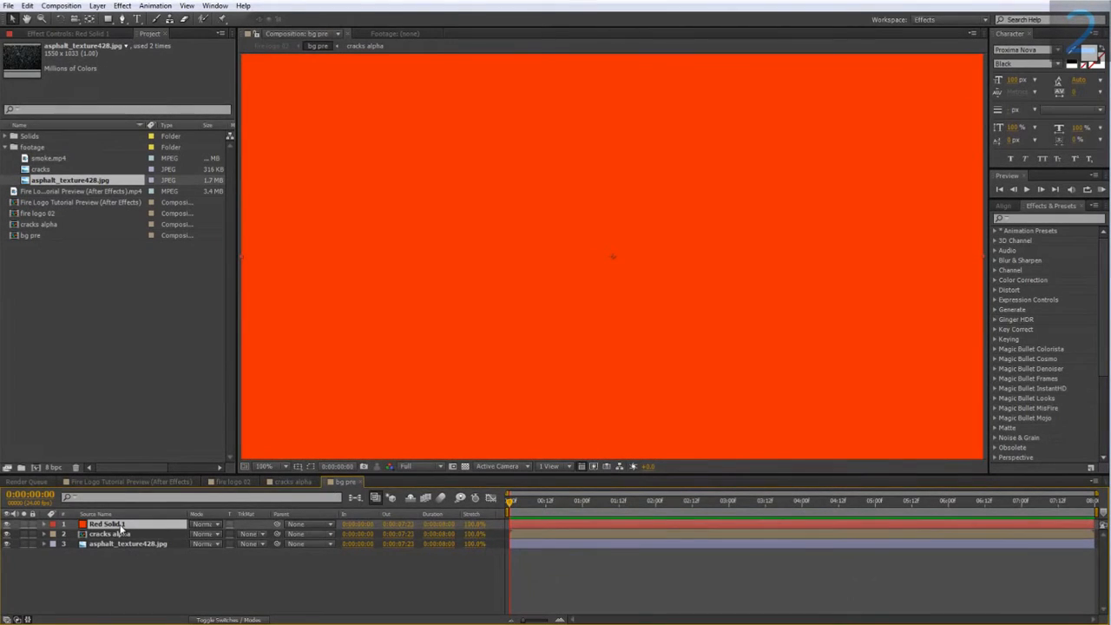
Move the red solid below cracks alpha and set its track matte to Luma Inverted Matte using cracks alpha.
{"action": "left_click_drag", "start_coordinate": [120, 540], "coordinate": [130, 539]}
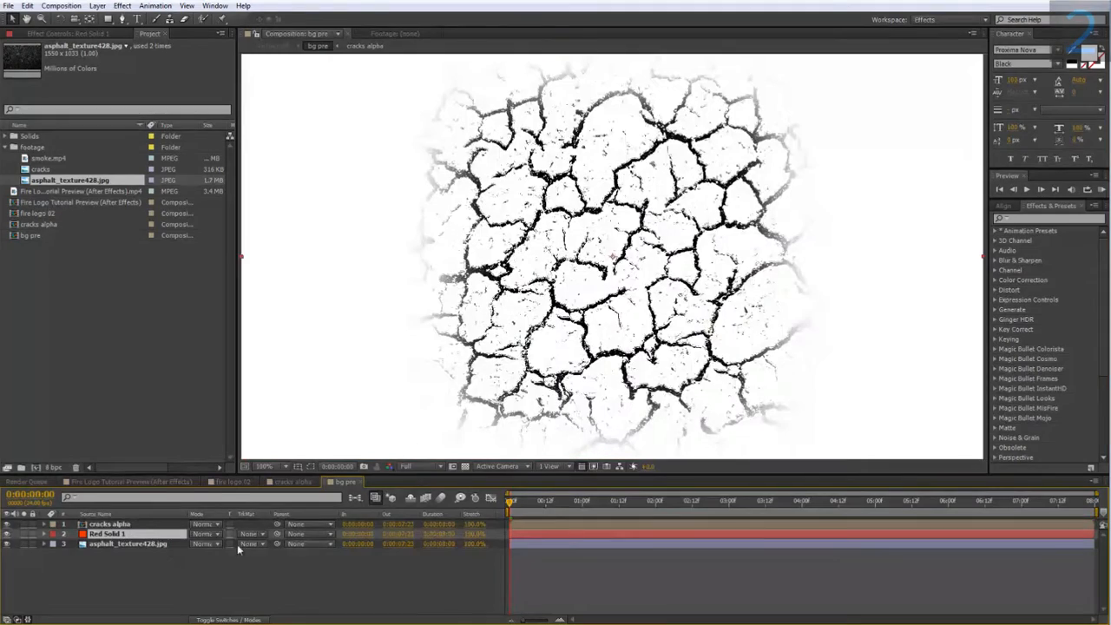
{"action": "left_click", "coordinate": [249, 534]}
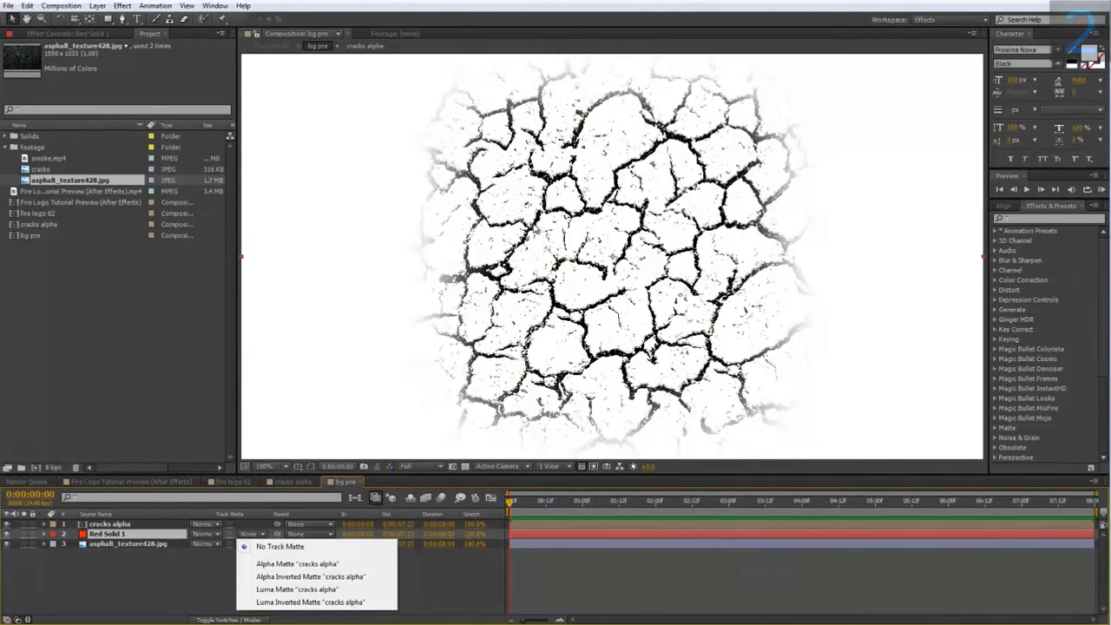
{"action": "left_click", "coordinate": [325, 601]}
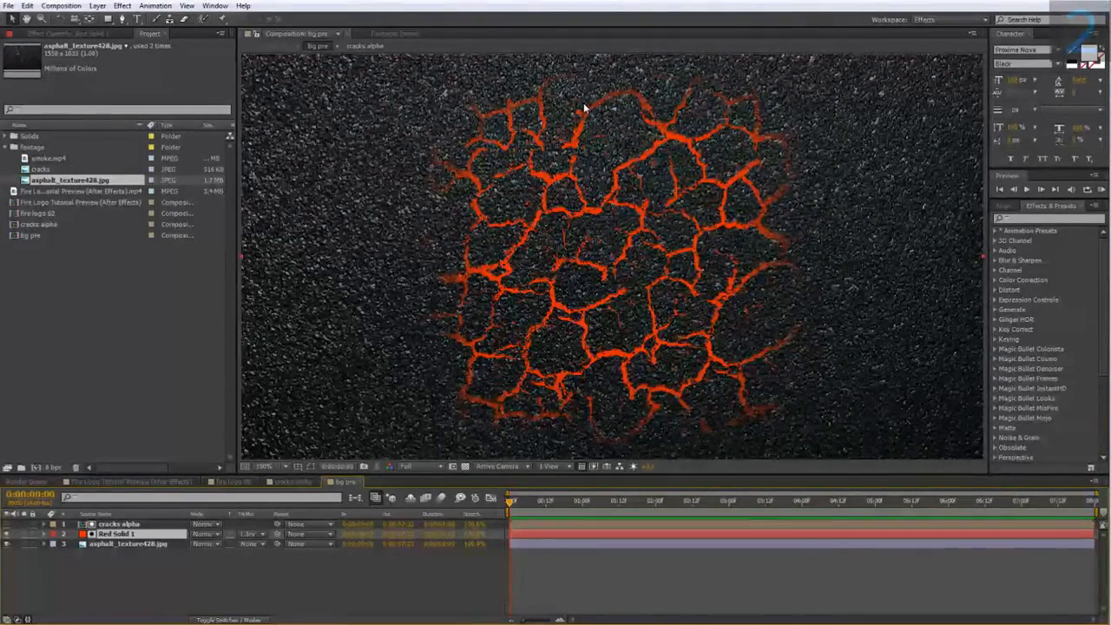
Scale the asphalt texture layer down to about 64%.
{"action": "left_click", "coordinate": [165, 544]}
{"action": "key", "text": "s"}
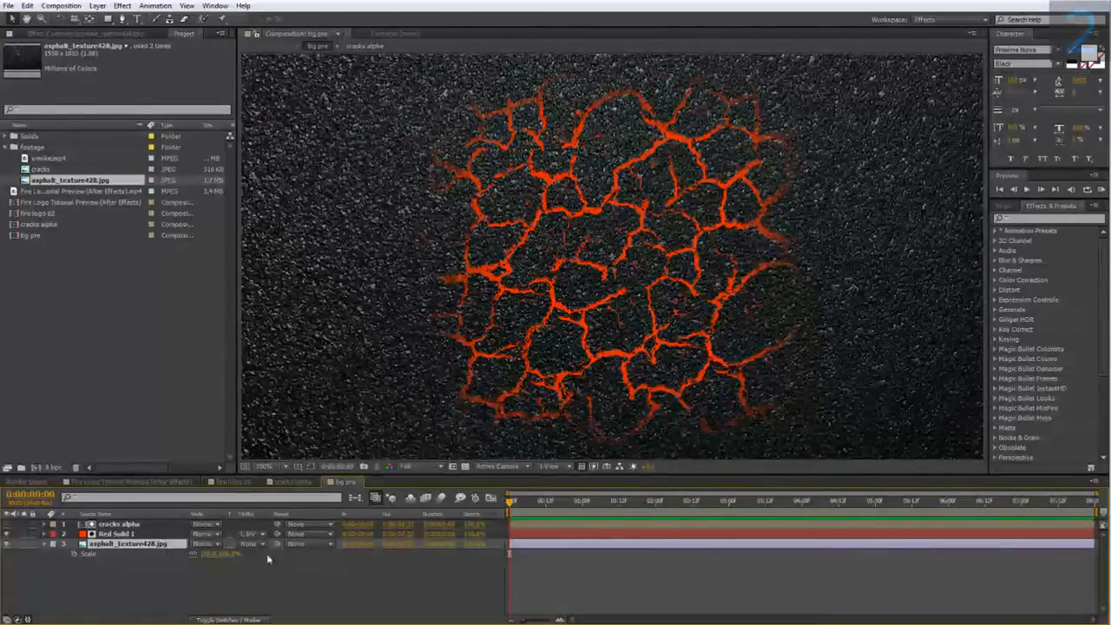
{"action": "left_click_drag", "start_coordinate": [224, 553], "coordinate": [195, 553]}
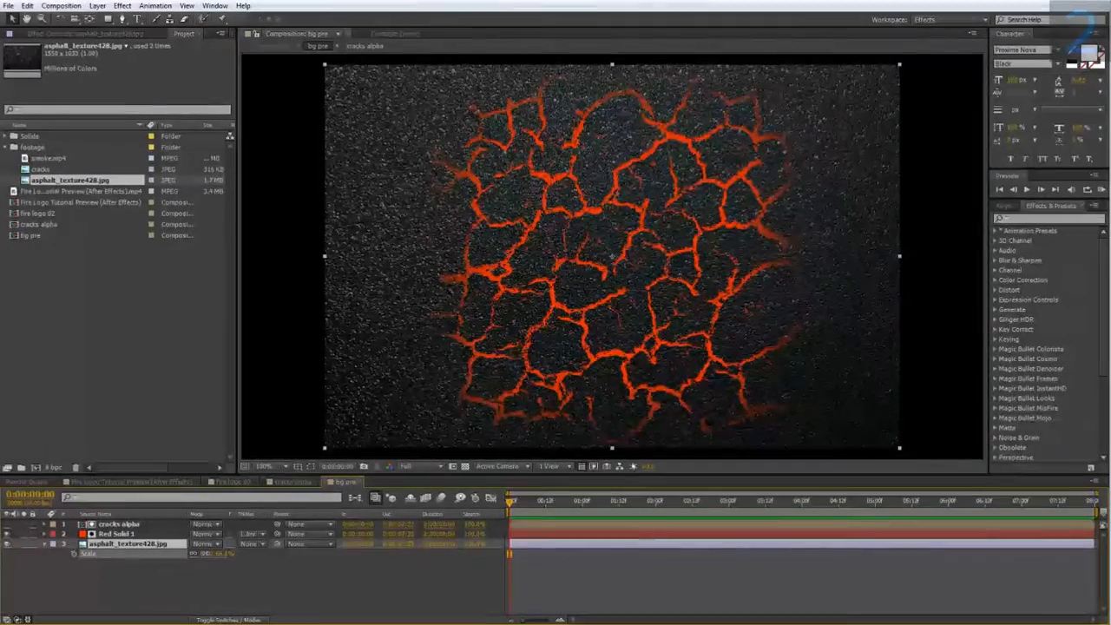
{"action": "scroll", "coordinate": [395, 310], "scroll_direction": "down", "scroll_amount": 1}
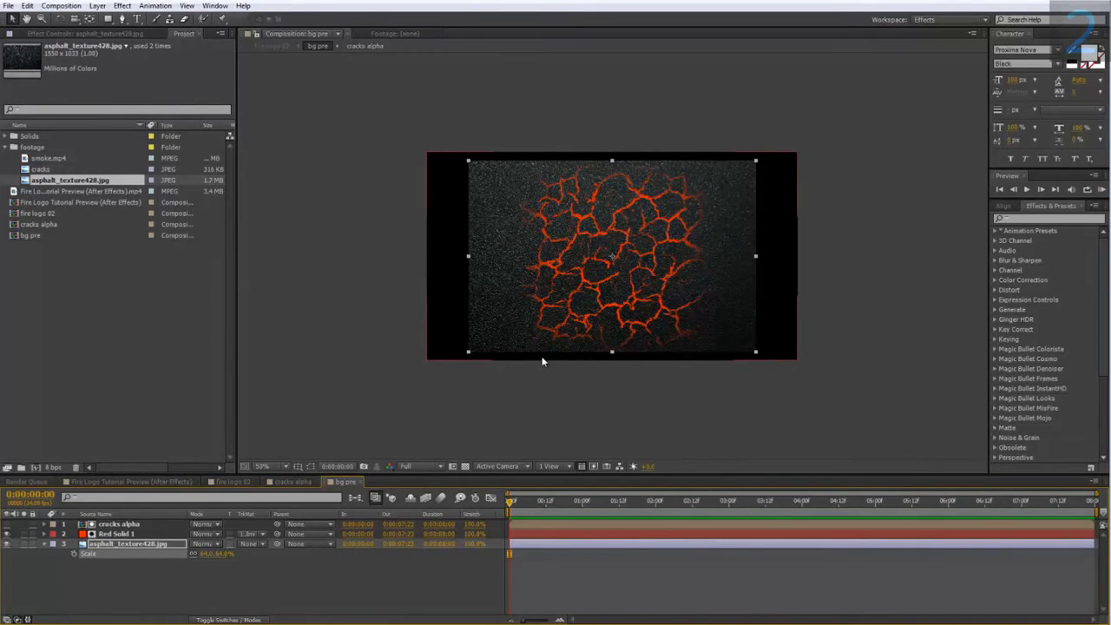
Check the result in fire logo 02 and return to bg pre.
{"action": "left_click", "coordinate": [125, 480]}
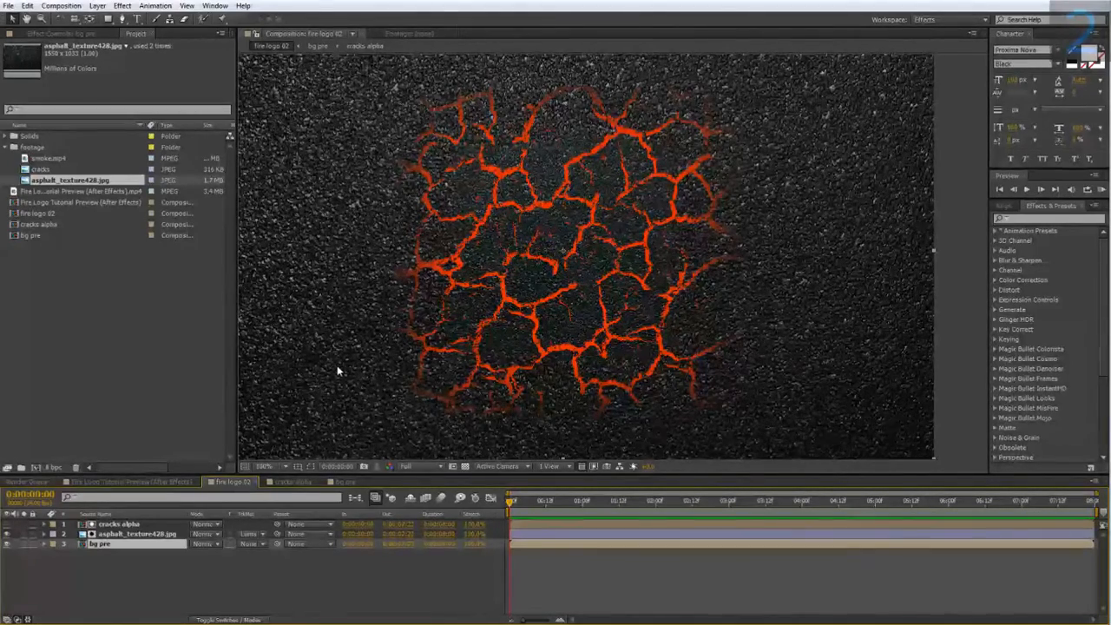
{"action": "left_click", "coordinate": [124, 525]}
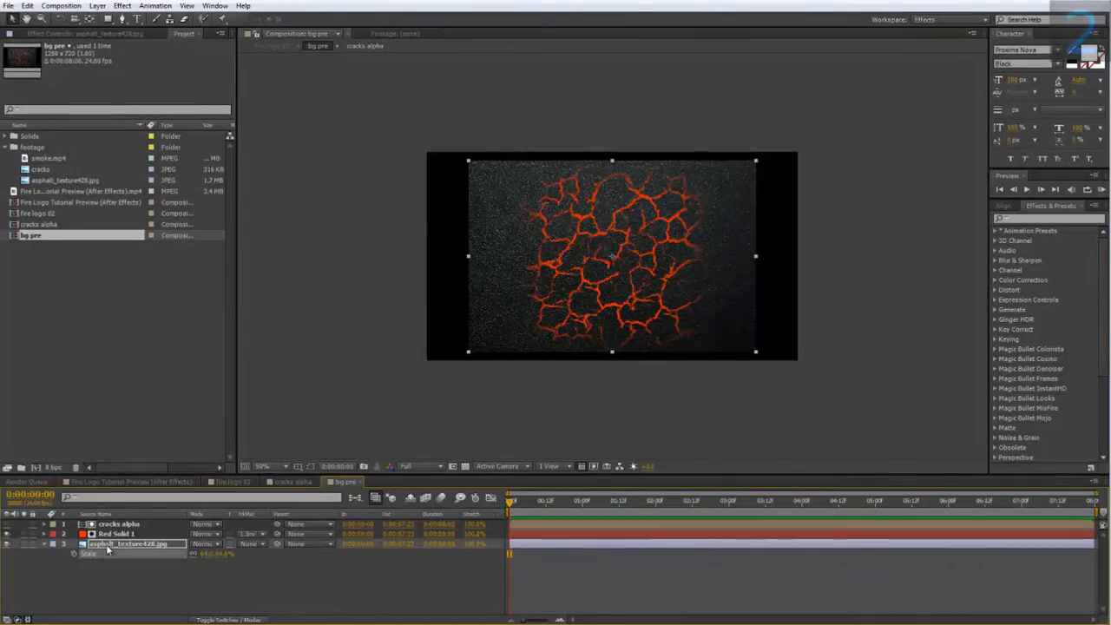
Stretch the cracks alpha layer to the full composition width and nudge it slightly upward.
{"action": "key", "text": "period"}
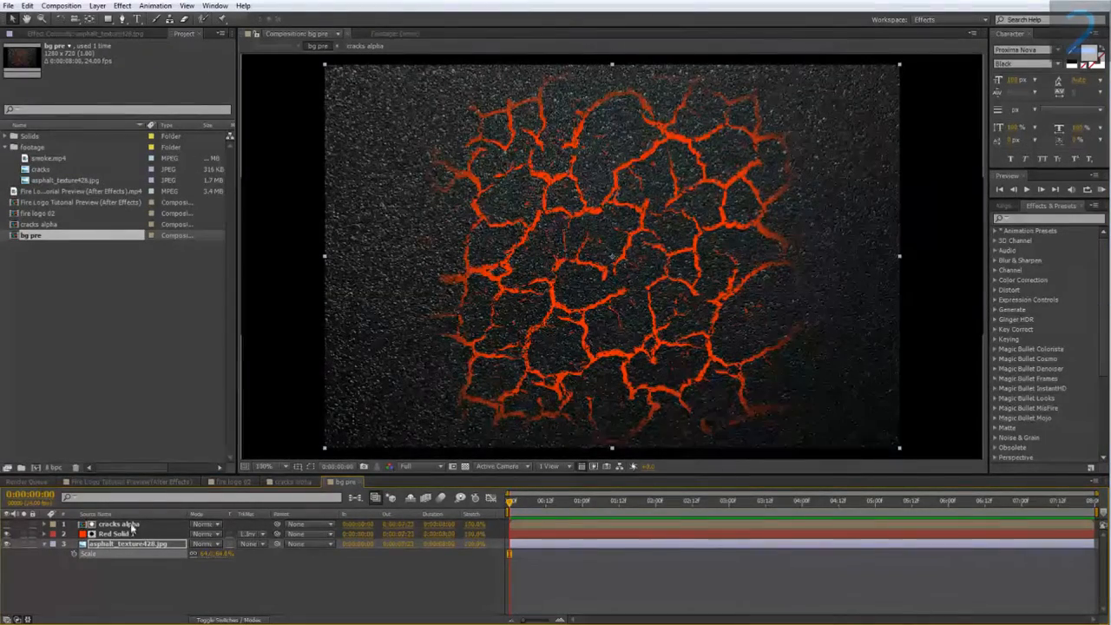
{"action": "left_click", "coordinate": [126, 524]}
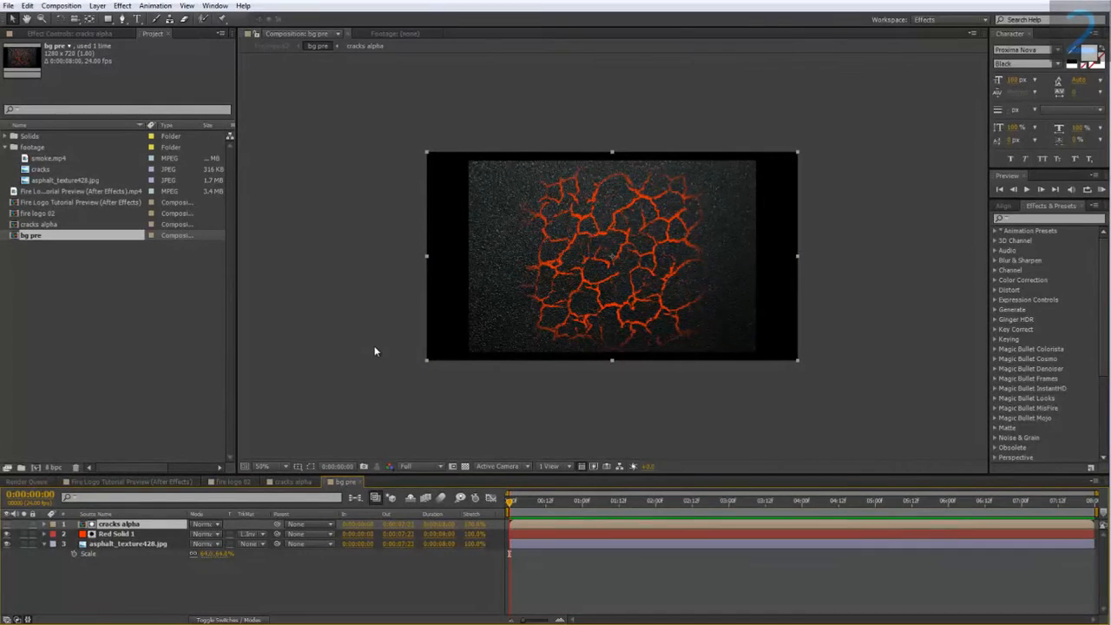
{"action": "left_click_drag", "start_coordinate": [427, 259], "coordinate": [801, 272]}
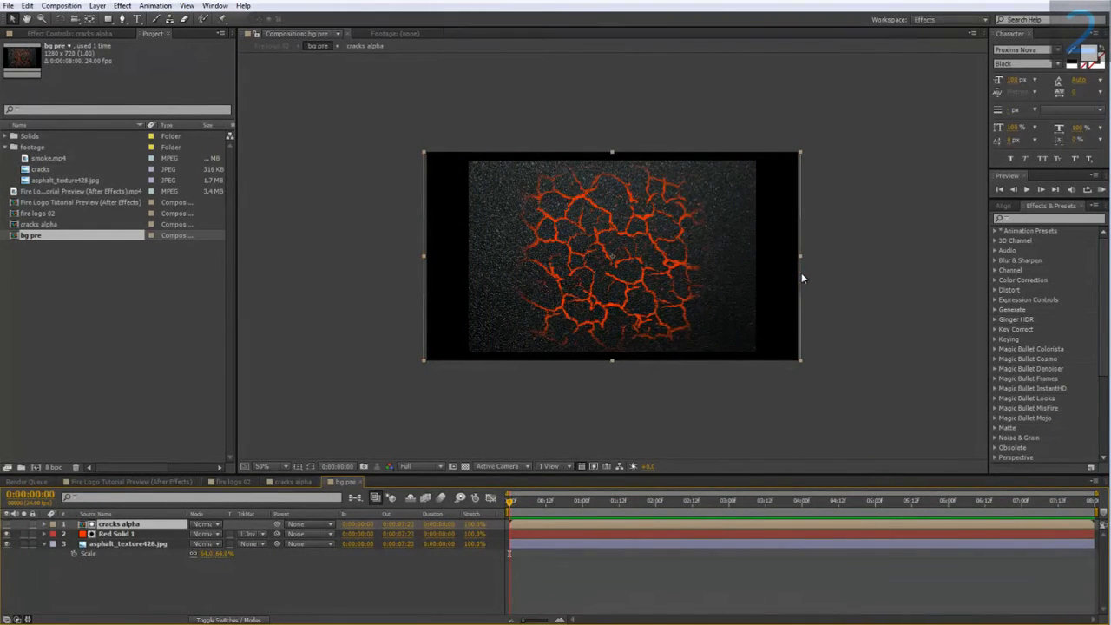
{"action": "left_click_drag", "start_coordinate": [618, 219], "coordinate": [618, 211]}
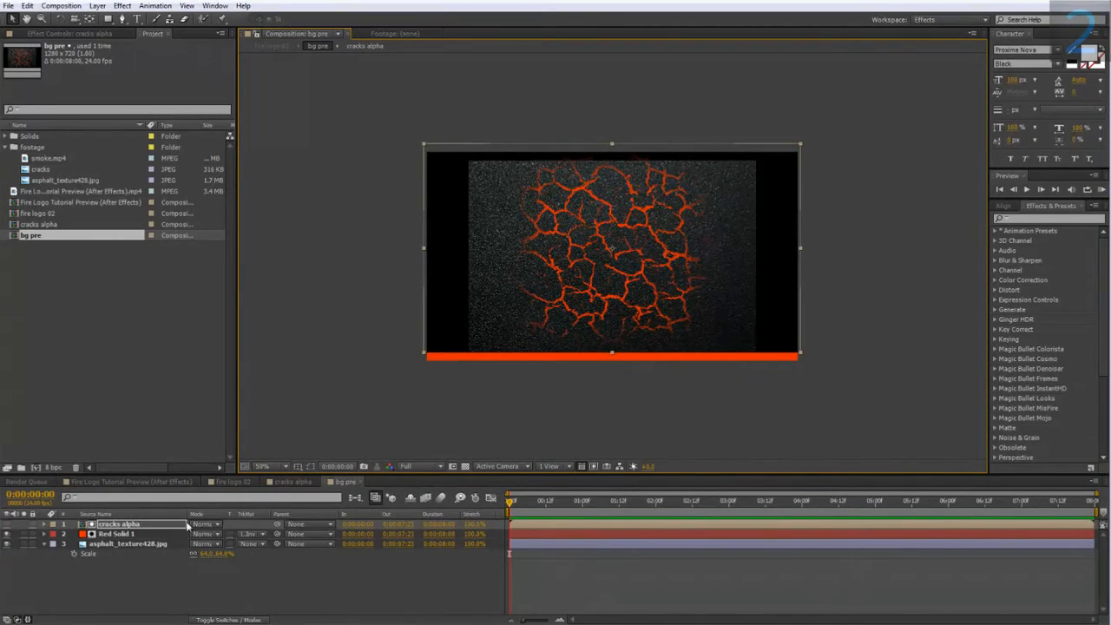
In fire logo 02, add a Drop Shadow layer style to the asphalt texture layer.
{"action": "left_click", "coordinate": [236, 481]}
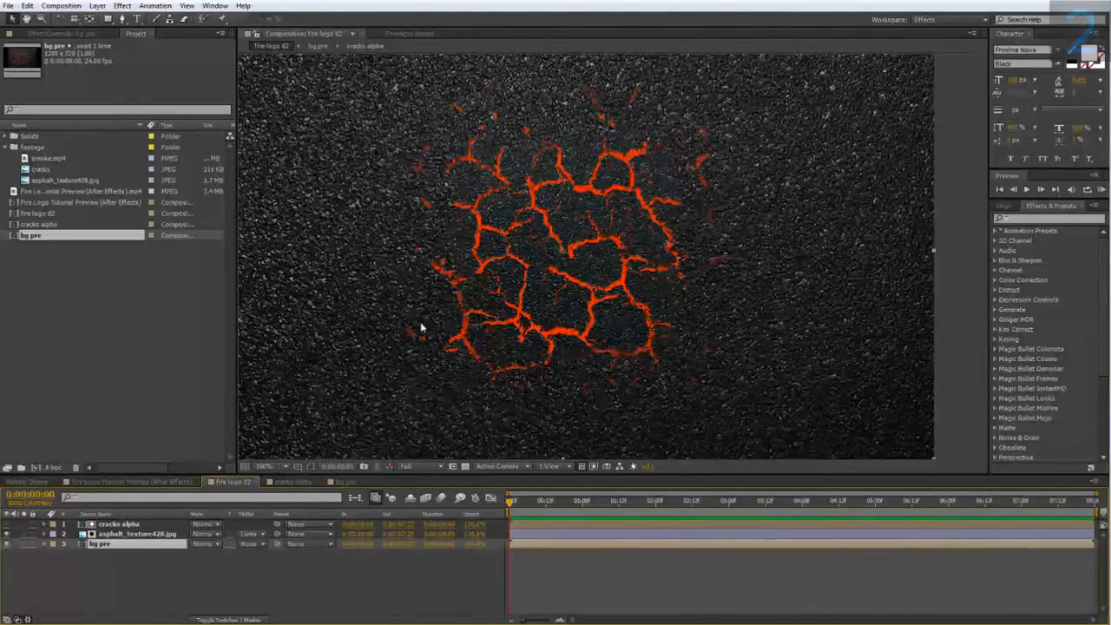
{"action": "right_click", "coordinate": [144, 533]}
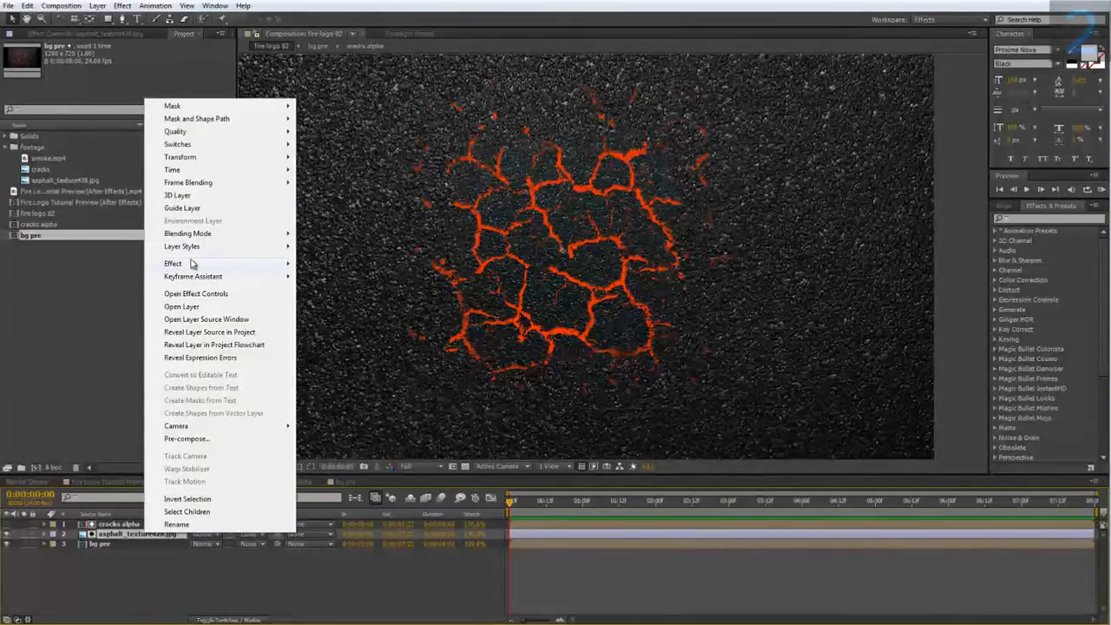
{"action": "mouse_move", "coordinate": [191, 262]}
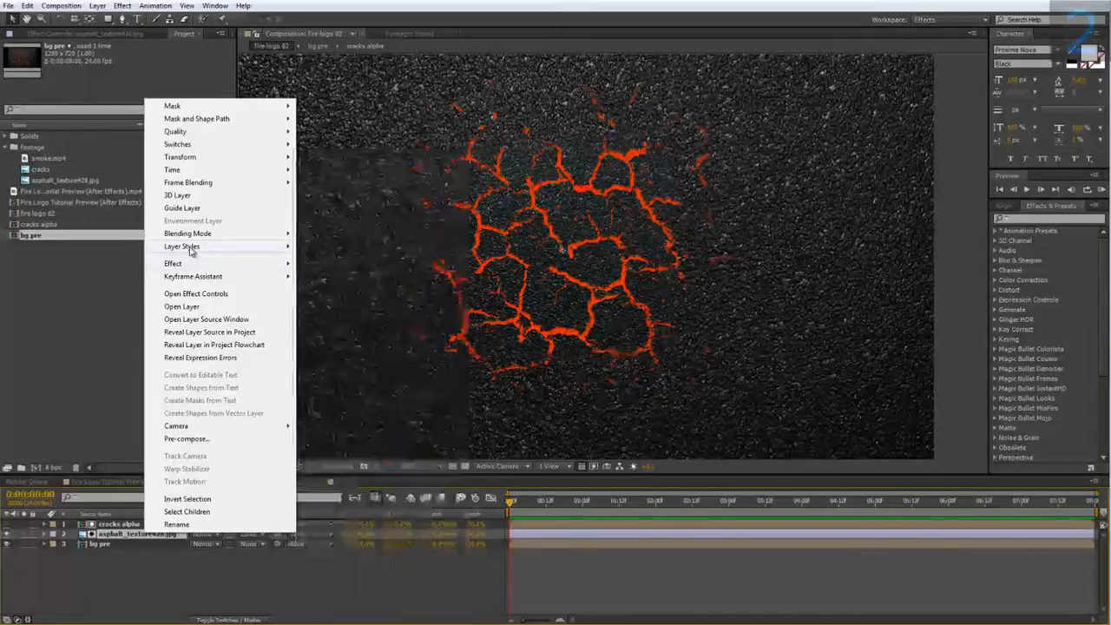
{"action": "mouse_move", "coordinate": [228, 248]}
{"action": "left_click", "coordinate": [332, 290]}
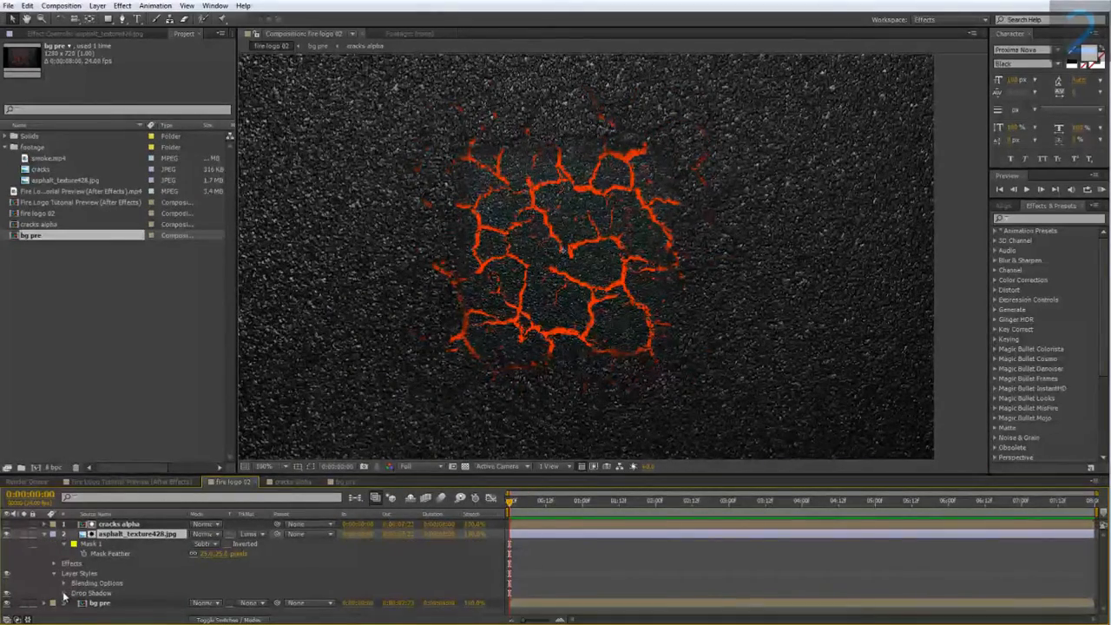
Set the drop shadow's opacity to 100%, size to 100 and spread to 5%.
{"action": "left_click", "coordinate": [63, 593]}
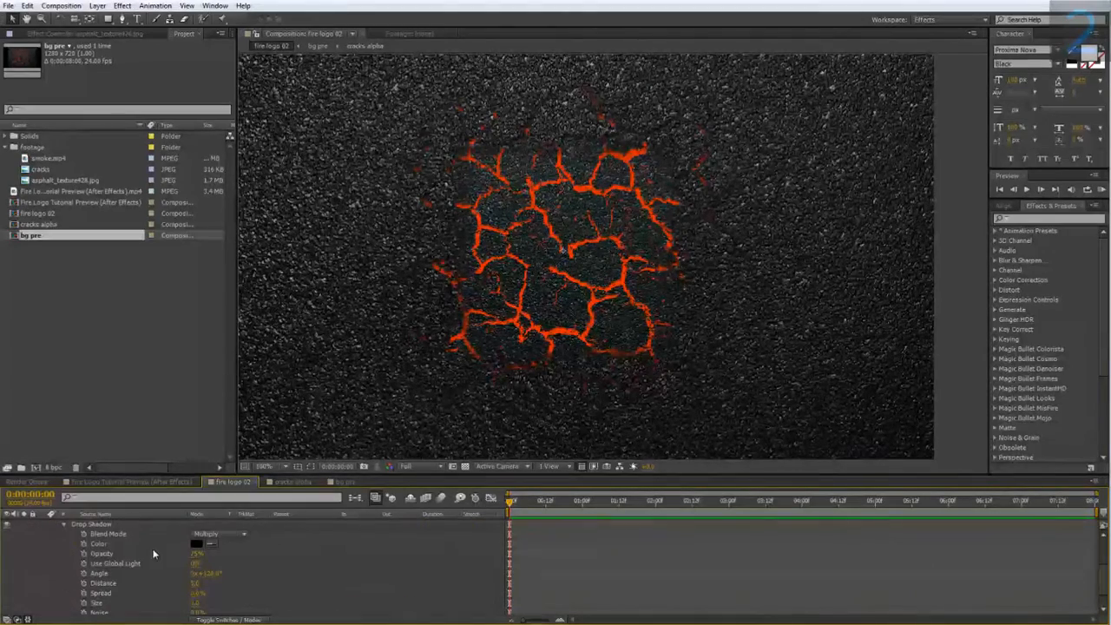
{"action": "left_click_drag", "start_coordinate": [193, 559], "coordinate": [299, 548]}
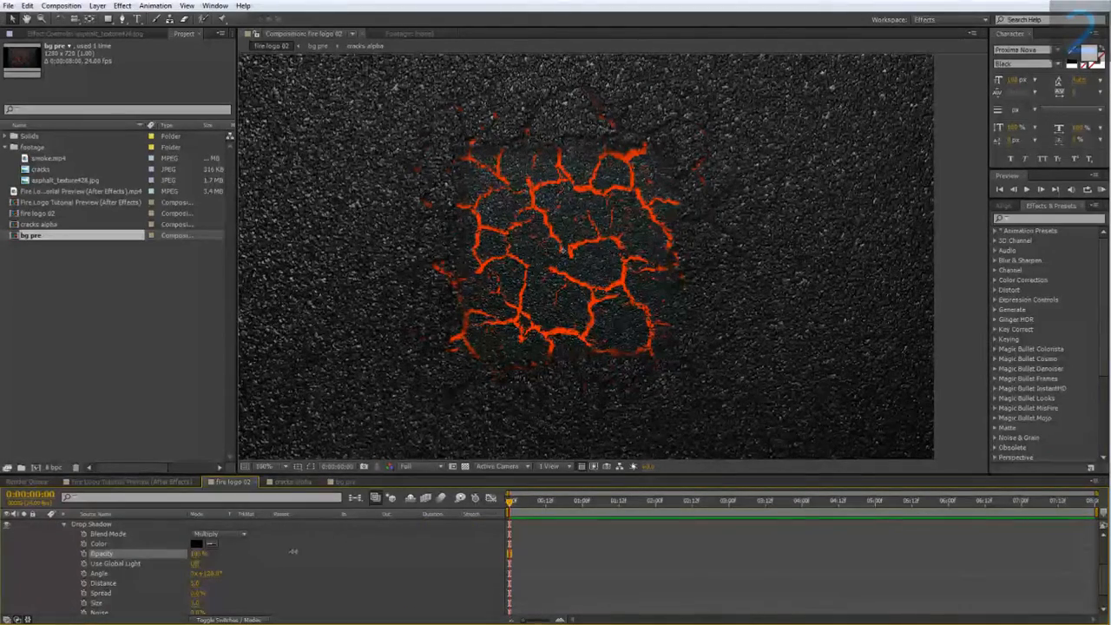
{"action": "scroll", "coordinate": [225, 575], "scroll_direction": "down", "scroll_amount": 1}
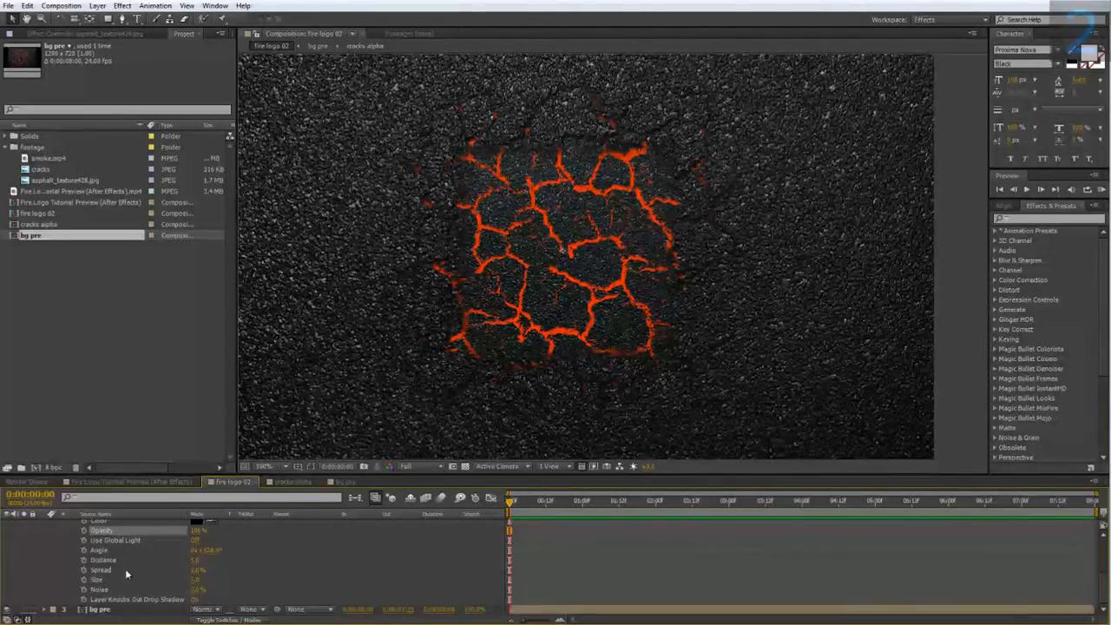
{"action": "left_click", "coordinate": [198, 579]}
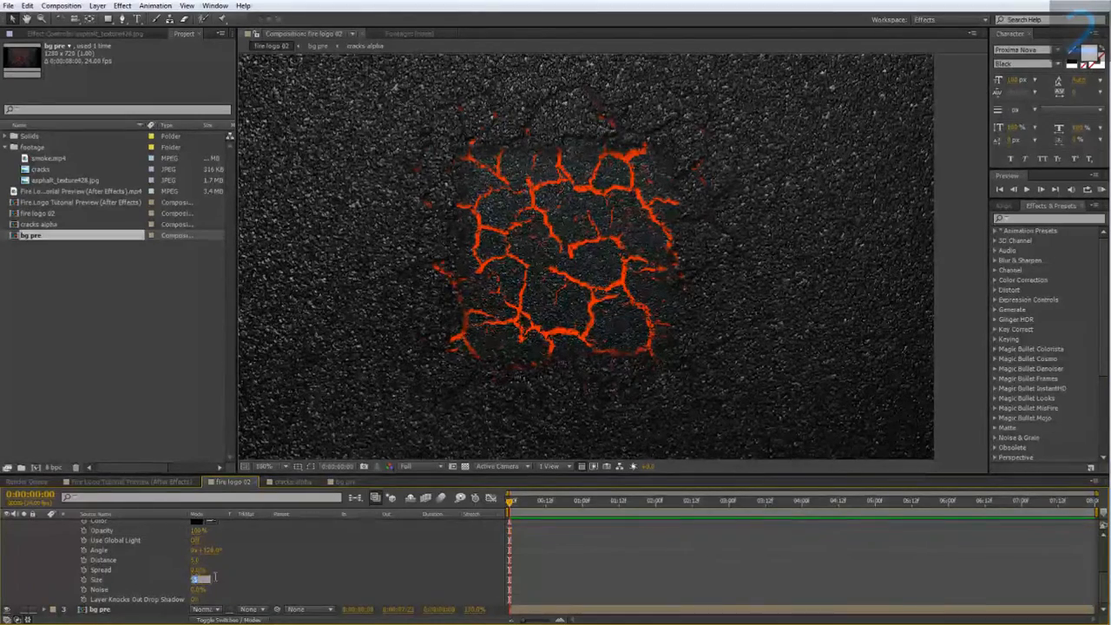
{"action": "type", "text": "100"}
{"action": "key", "text": "Return"}
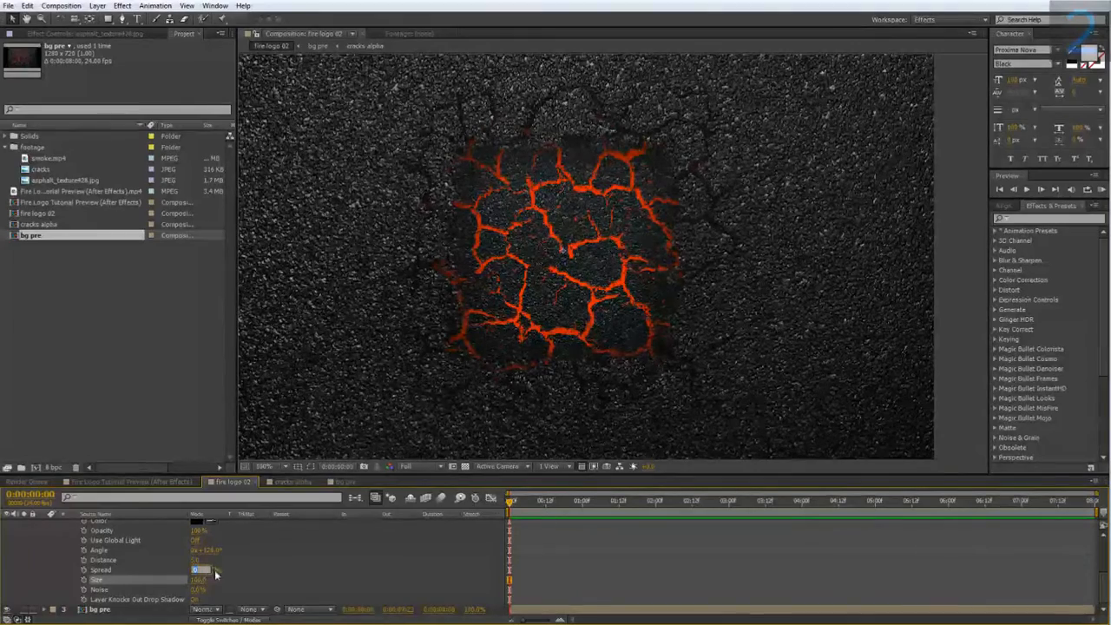
{"action": "type", "text": "5"}
{"action": "left_click", "coordinate": [391, 545]}
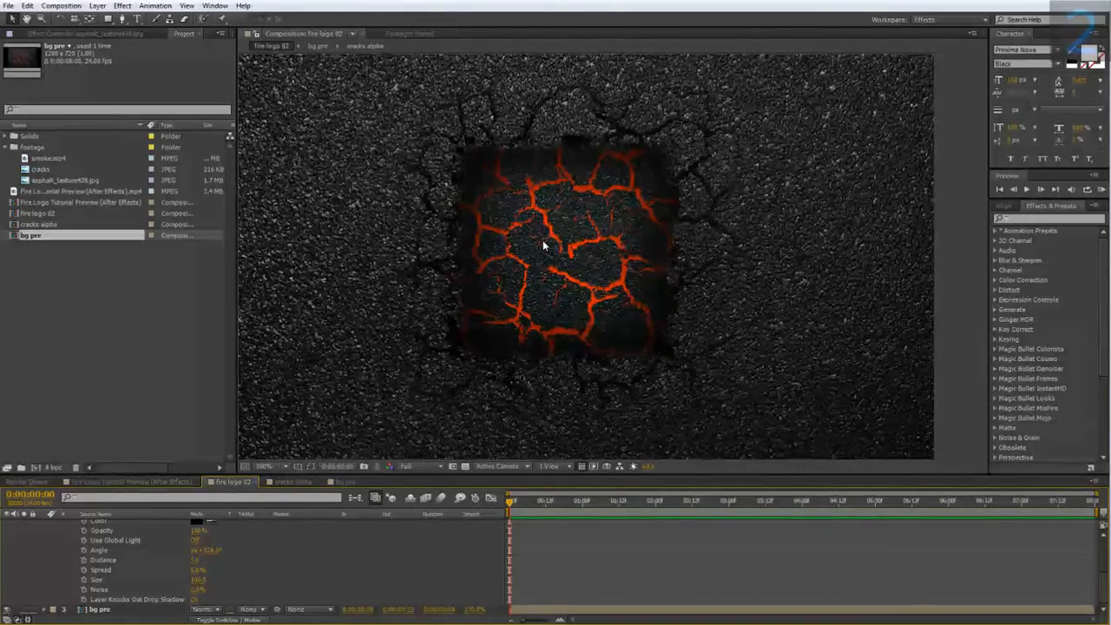
Open bg pre and apply the Tint color correction effect to the asphalt texture layer.
{"action": "scroll", "coordinate": [538, 239], "scroll_direction": "up", "scroll_amount": 1}
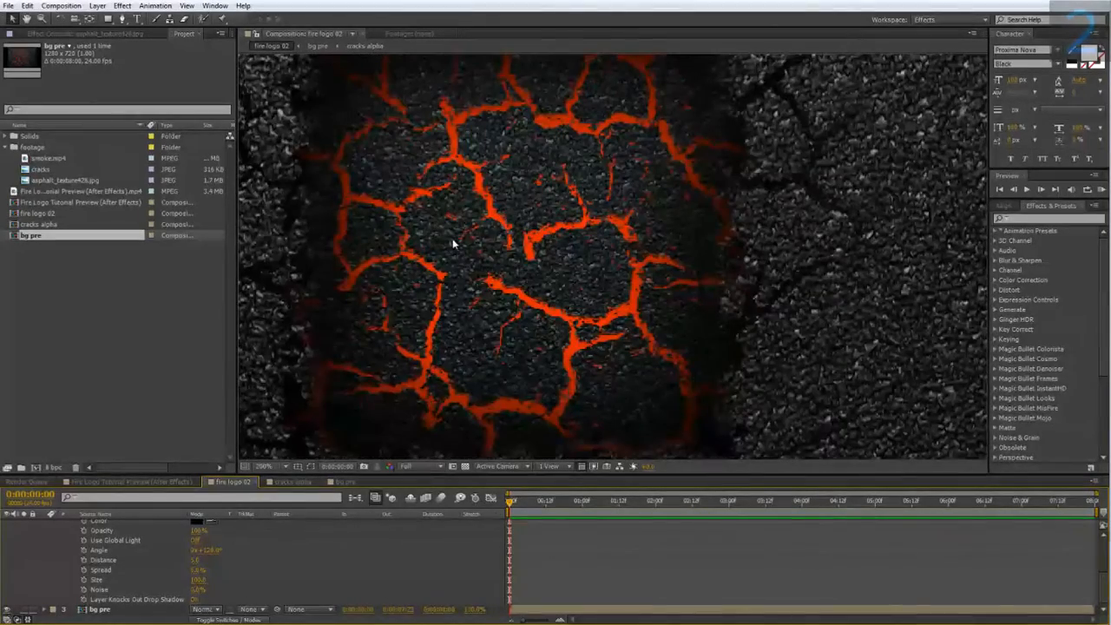
{"action": "scroll", "coordinate": [69, 546], "scroll_direction": "up", "scroll_amount": 3}
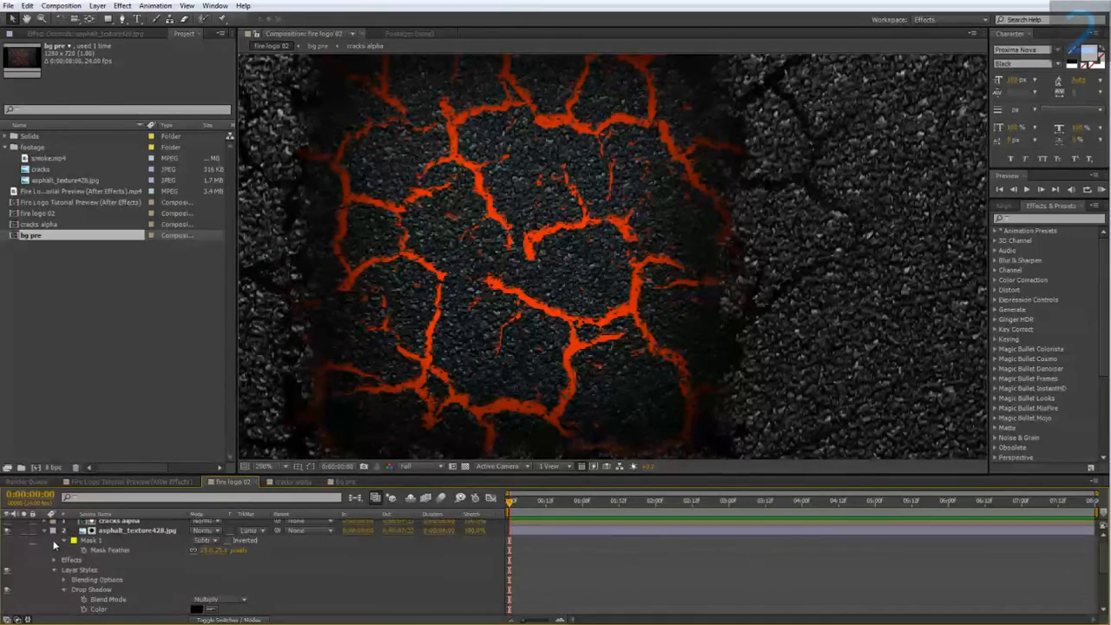
{"action": "left_click", "coordinate": [44, 533]}
{"action": "left_click", "coordinate": [110, 545]}
{"action": "double_click", "coordinate": [109, 546]}
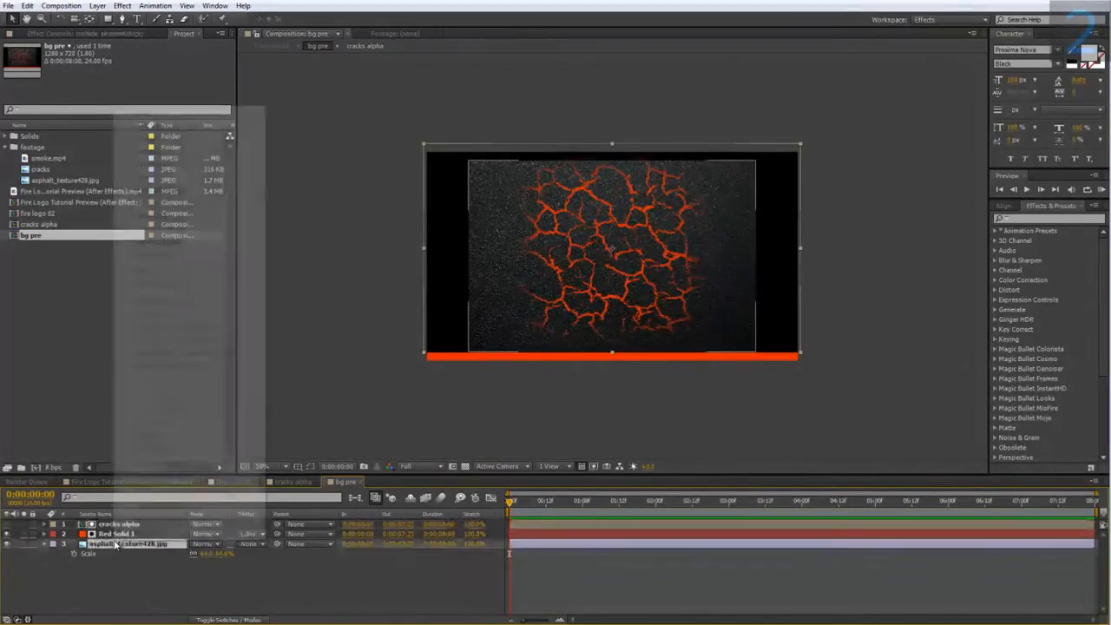
{"action": "right_click", "coordinate": [114, 543]}
{"action": "mouse_move", "coordinate": [198, 271]}
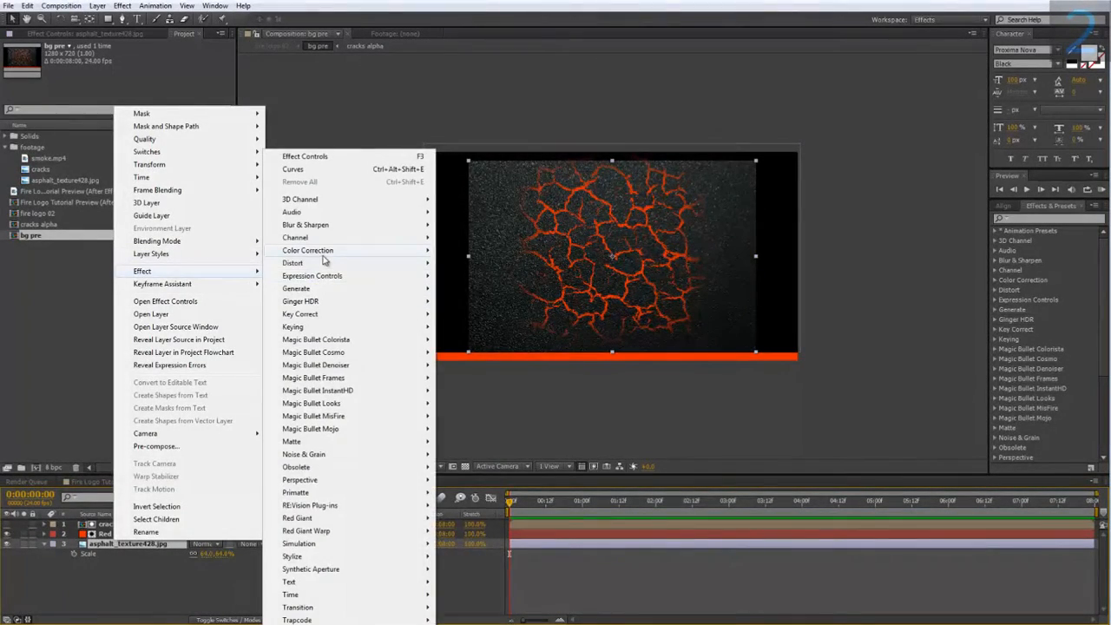
{"action": "mouse_move", "coordinate": [311, 249]}
{"action": "left_click", "coordinate": [484, 620]}
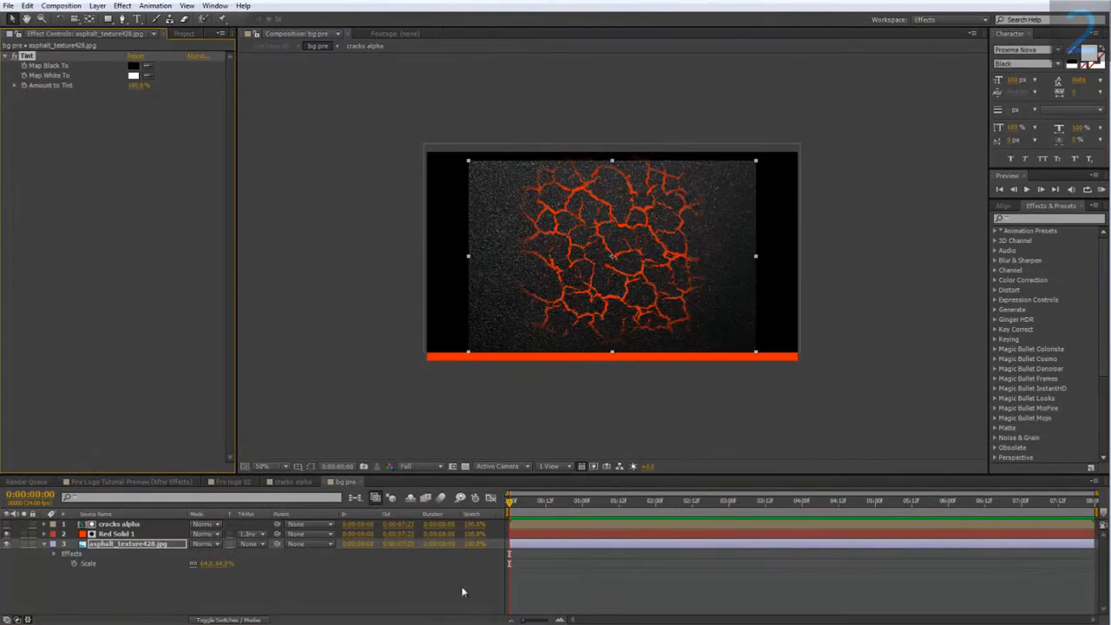
In fire logo 02, create a new text layer reading 2.
{"action": "left_click", "coordinate": [222, 482]}
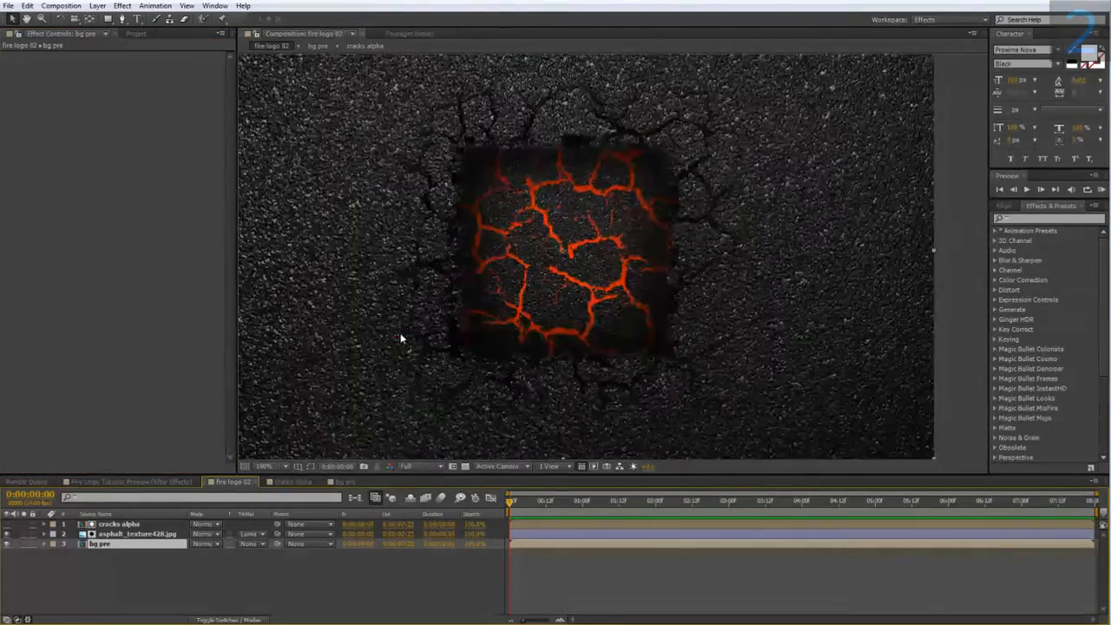
{"action": "scroll", "coordinate": [400, 362], "scroll_direction": "up", "scroll_amount": 1}
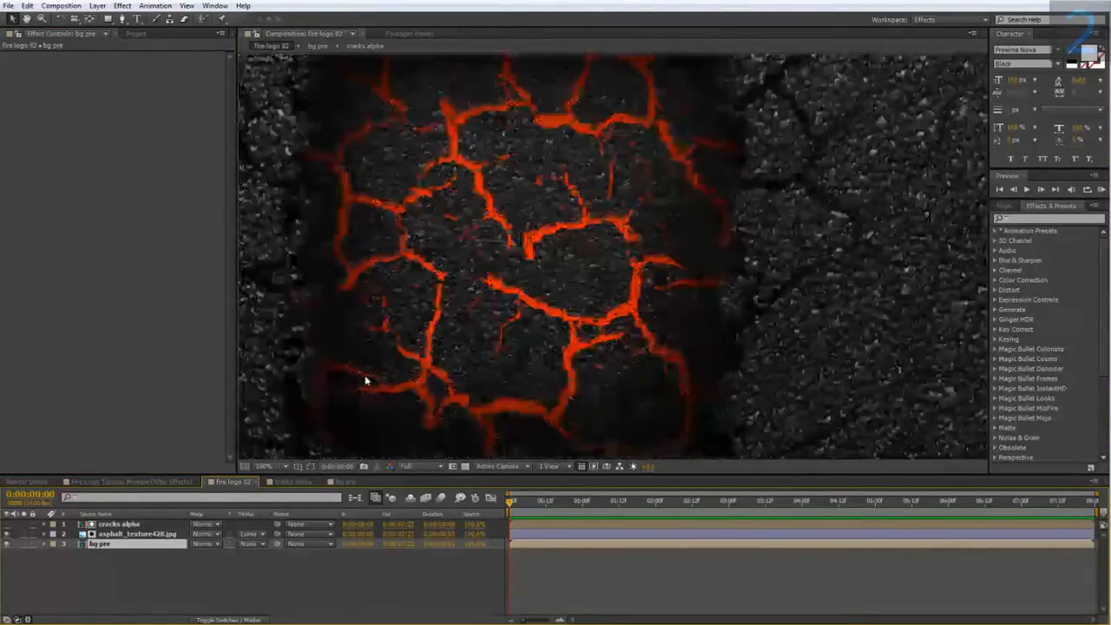
{"action": "scroll", "coordinate": [349, 376], "scroll_direction": "down", "scroll_amount": 1}
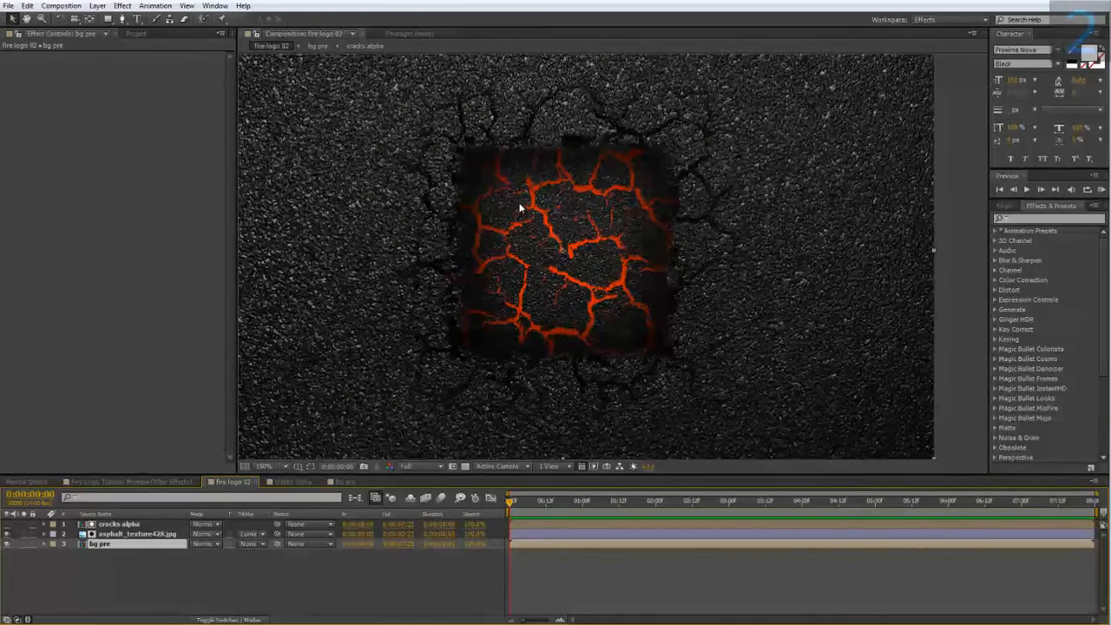
{"action": "left_click", "coordinate": [145, 573]}
{"action": "right_click", "coordinate": [145, 568]}
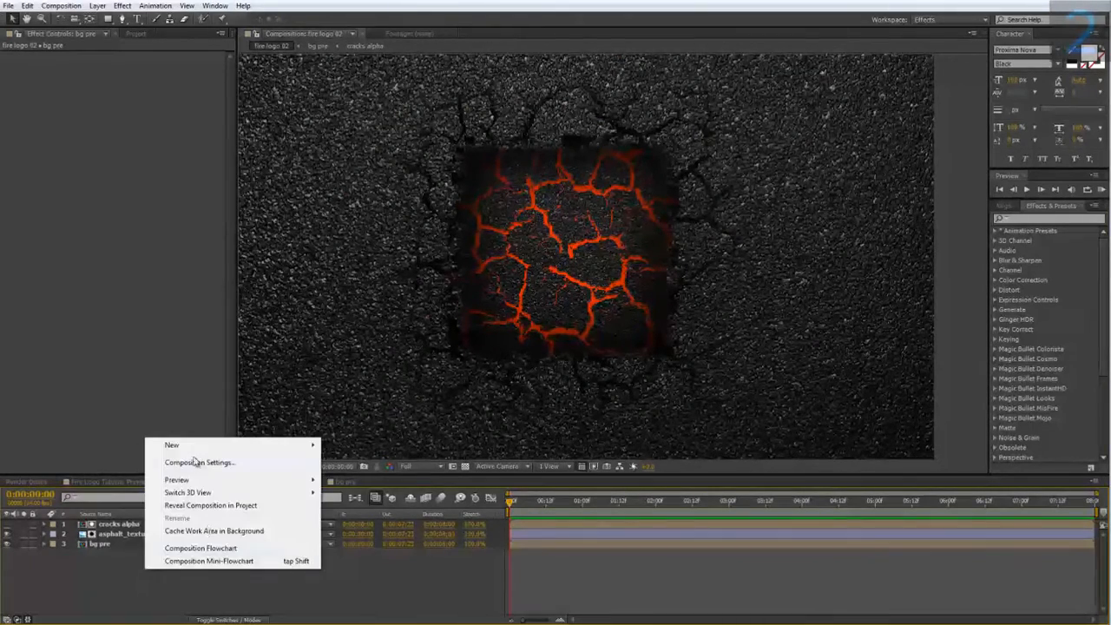
{"action": "mouse_move", "coordinate": [185, 447]}
{"action": "left_click", "coordinate": [359, 465]}
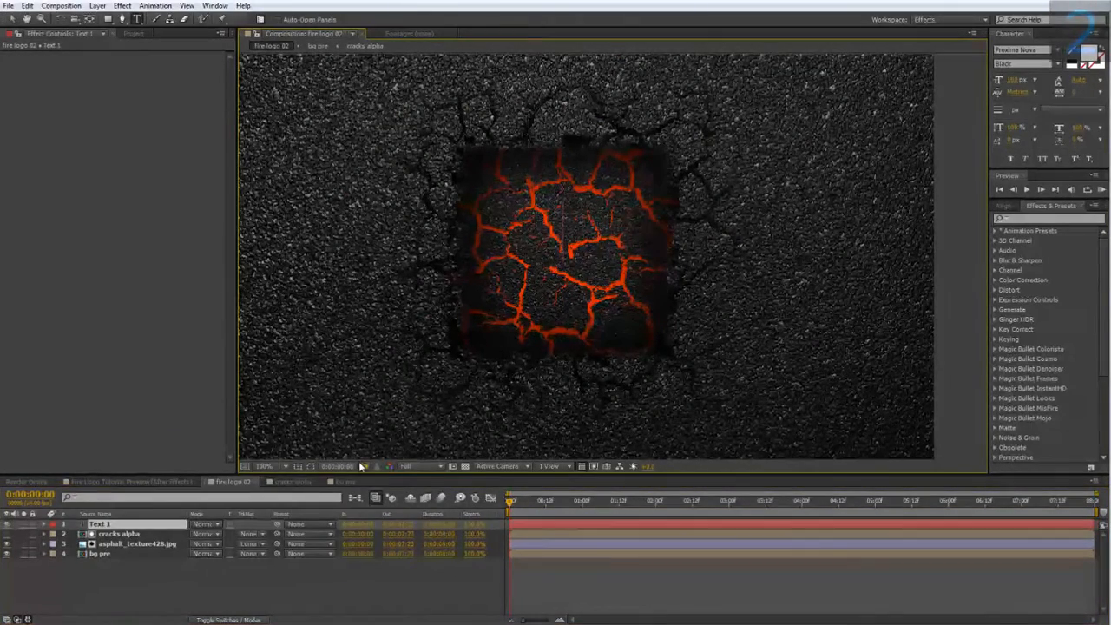
{"action": "type", "text": "2"}
{"action": "left_click_drag", "start_coordinate": [581, 217], "coordinate": [507, 215]}
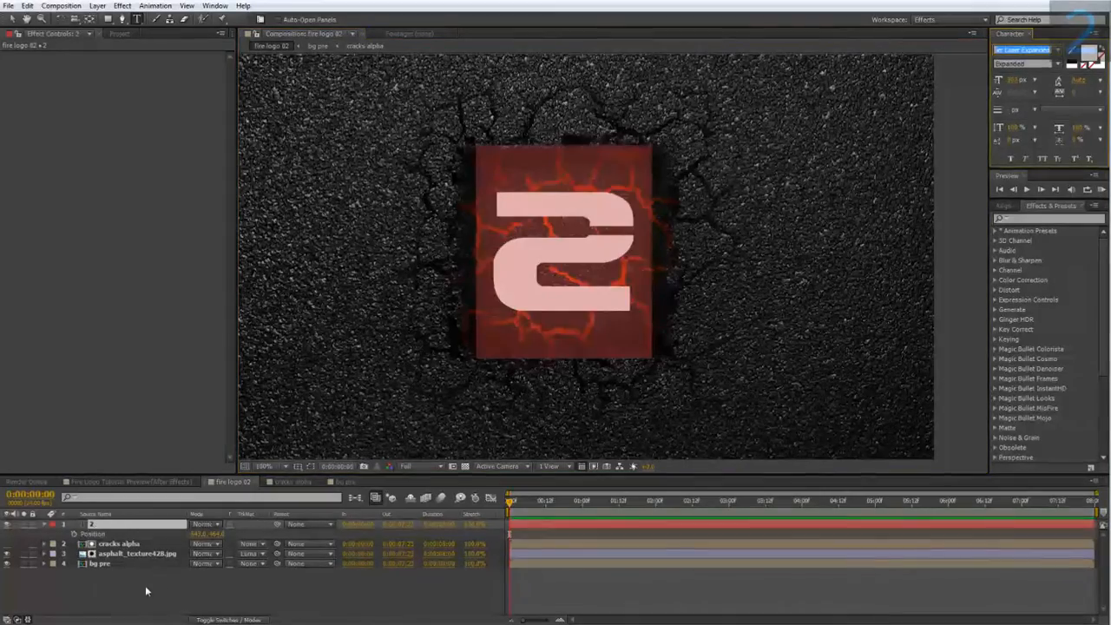
Pre-compose the 2 text layer into a new composition named logo.
{"action": "left_click", "coordinate": [145, 585]}
{"action": "right_click", "coordinate": [101, 524]}
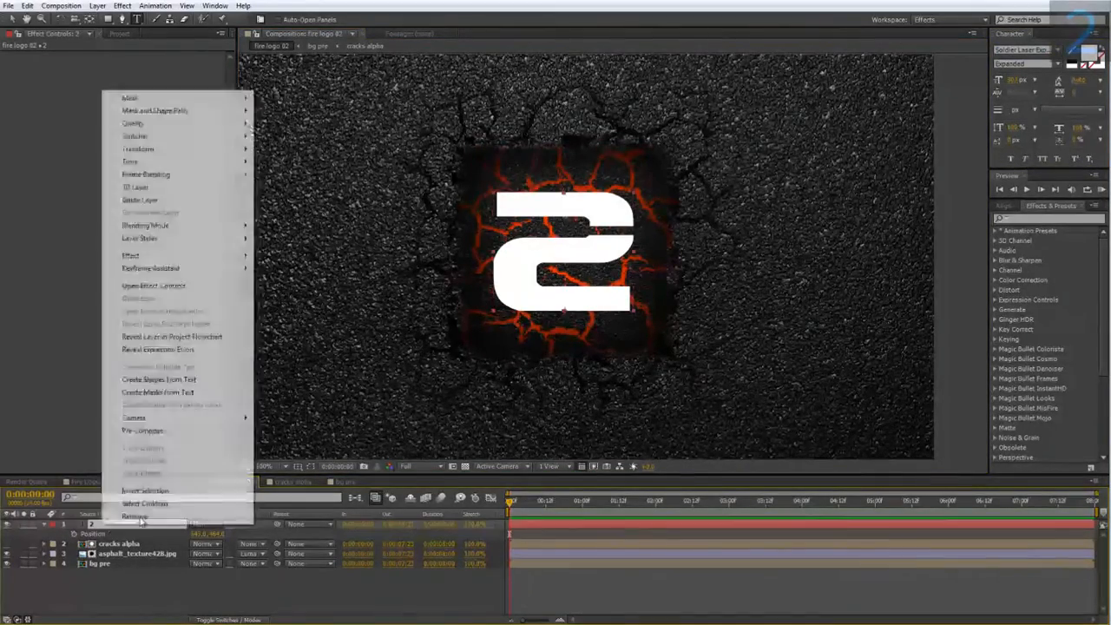
{"action": "left_click", "coordinate": [173, 429]}
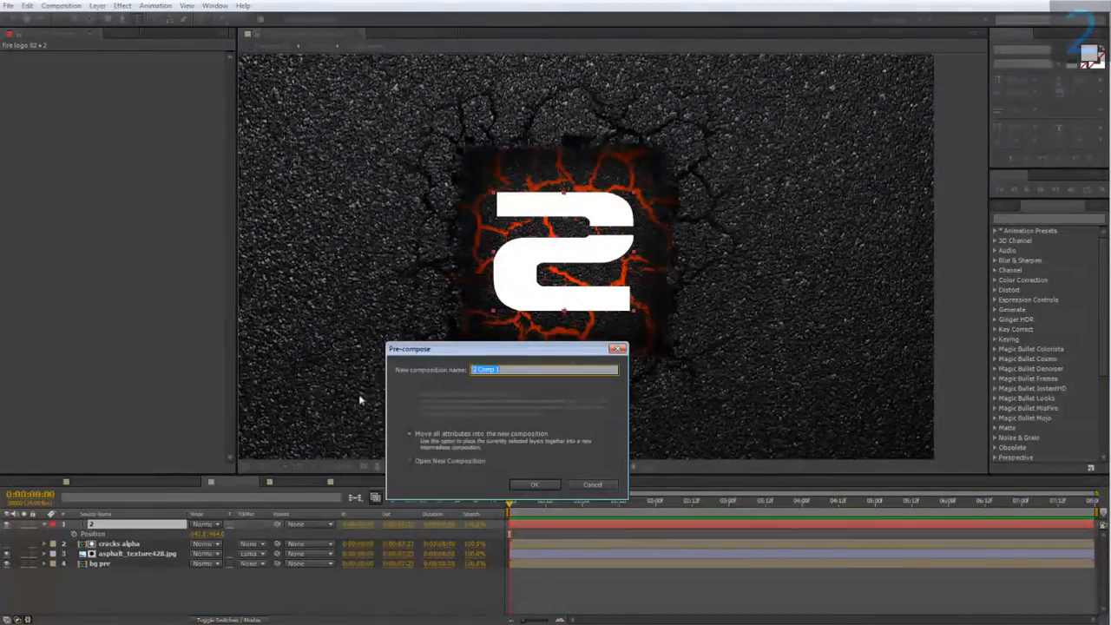
{"action": "key", "text": "BackSpace"}
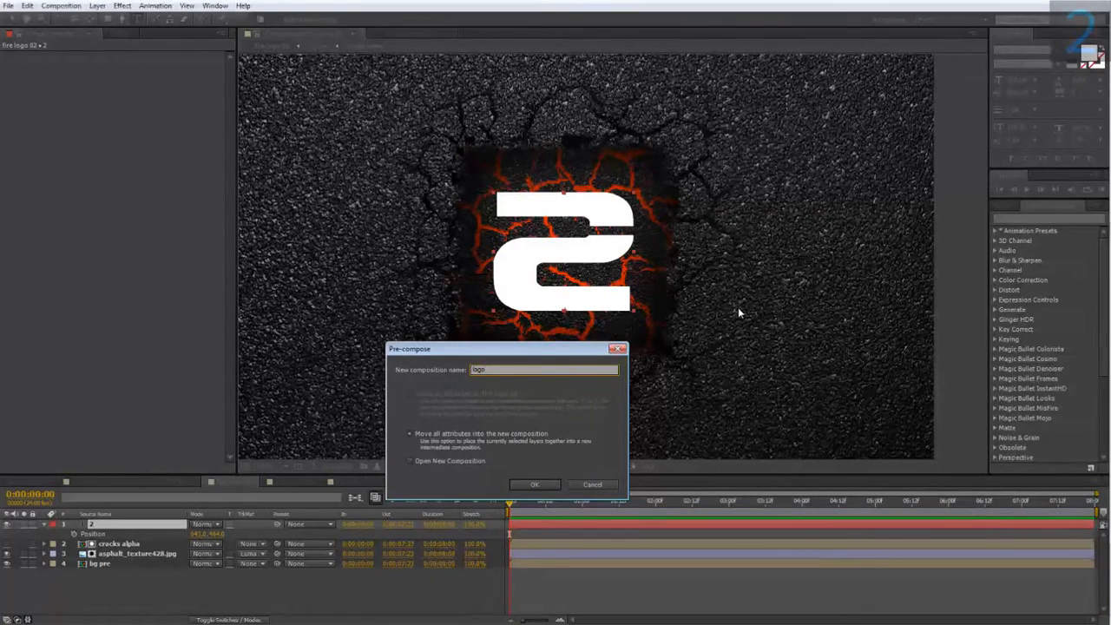
{"action": "key", "text": "Return"}
Inside logo, add cracks alpha above the 2 layer and set the 2 layer's track matte to Luma Matte "cracks alpha".
{"action": "double_click", "coordinate": [128, 526]}
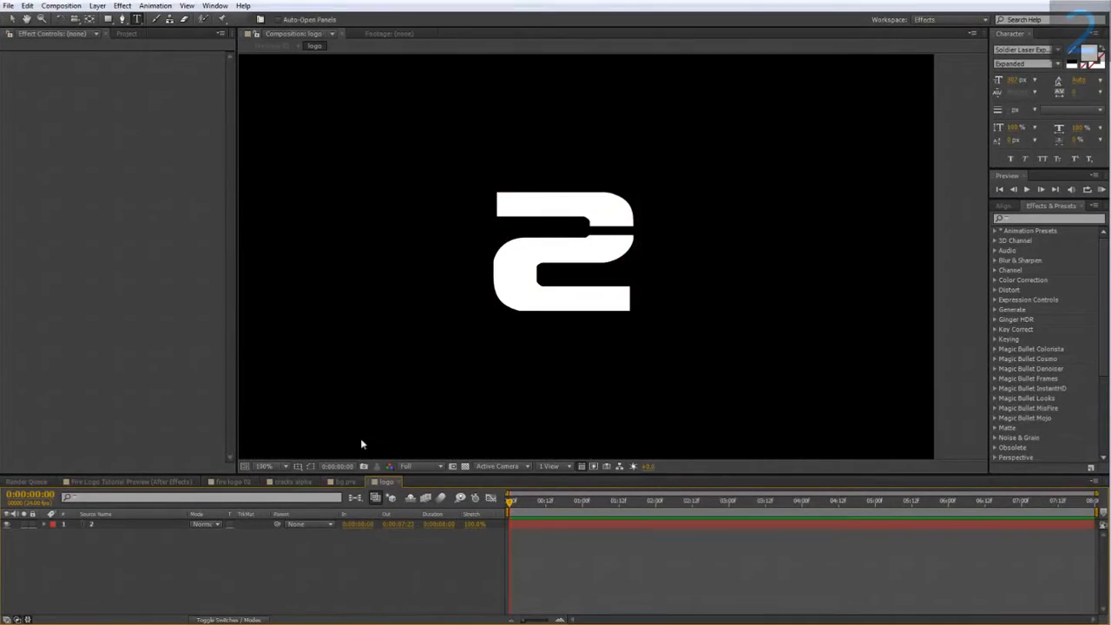
{"action": "left_click", "coordinate": [126, 34]}
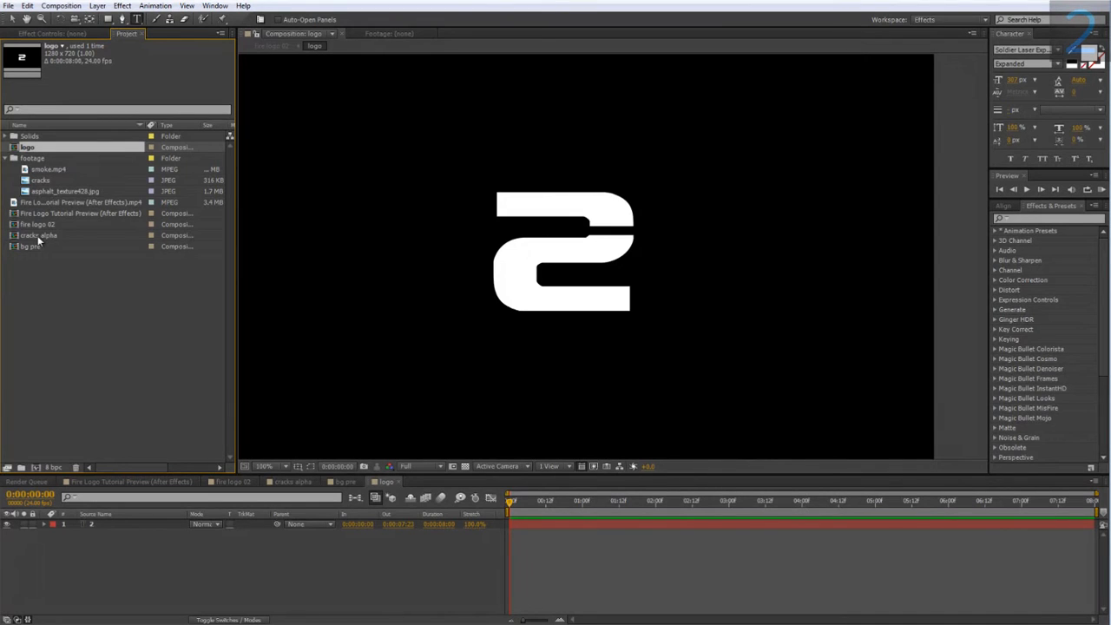
{"action": "left_click_drag", "start_coordinate": [37, 236], "coordinate": [112, 519]}
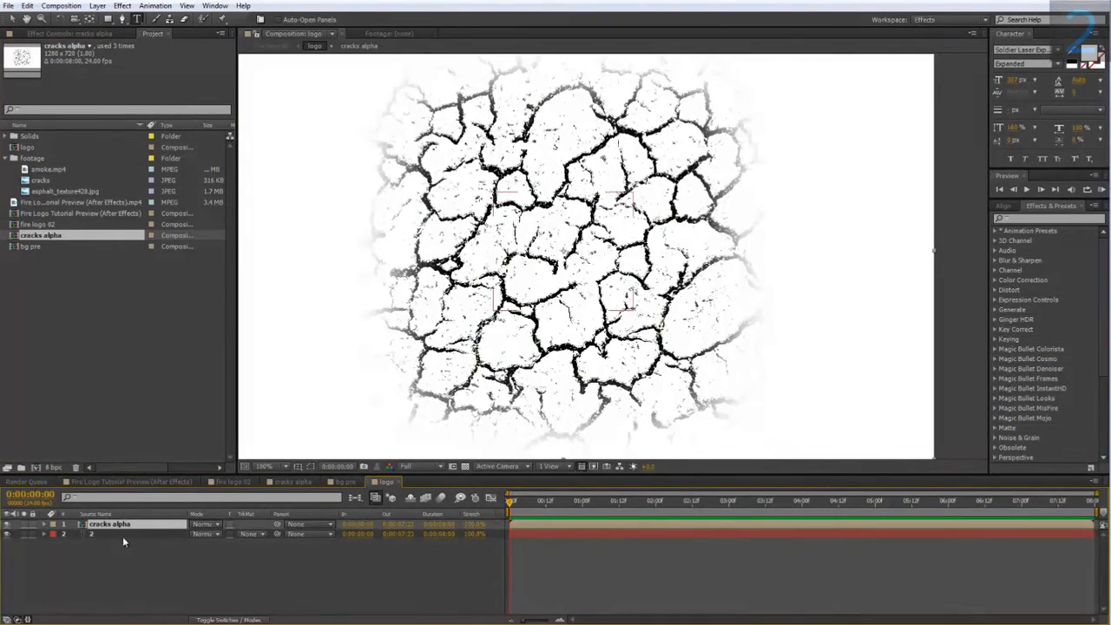
{"action": "left_click", "coordinate": [247, 534]}
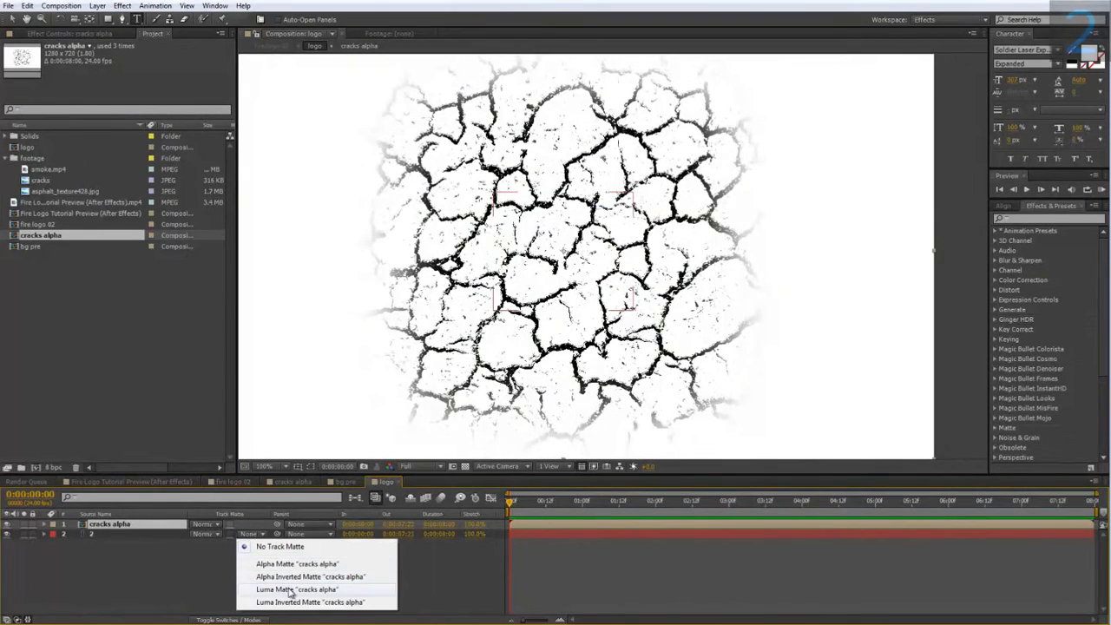
{"action": "left_click", "coordinate": [292, 589]}
{"action": "scroll", "coordinate": [545, 258], "scroll_direction": "up", "scroll_amount": 1}
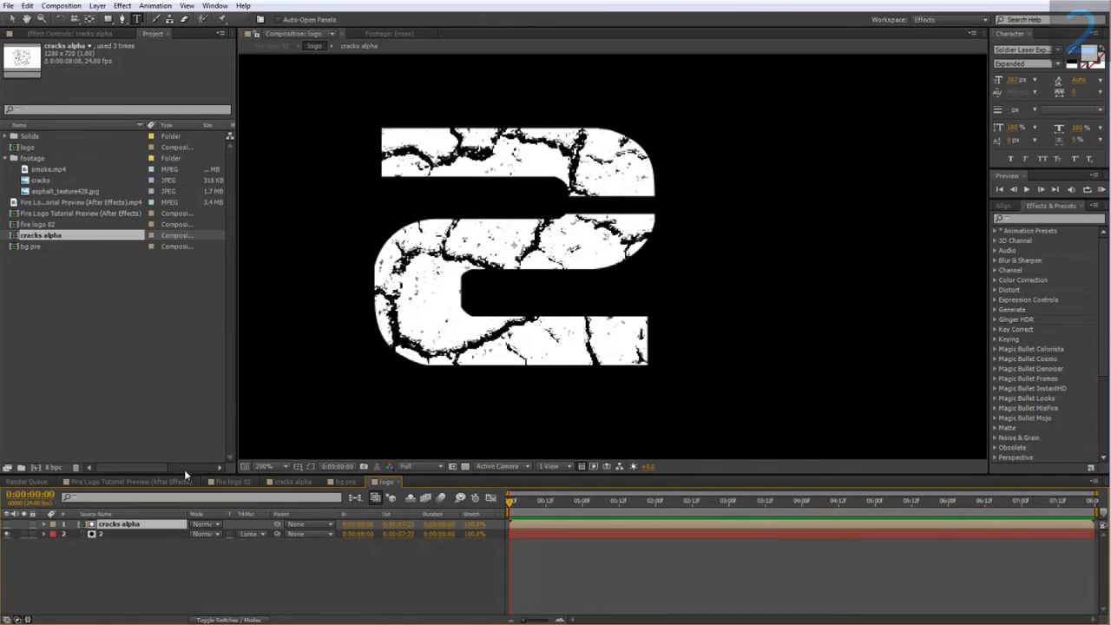
Apply the Fill generate effect to the 2 text layer in the logo composition.
{"action": "left_click", "coordinate": [242, 483]}
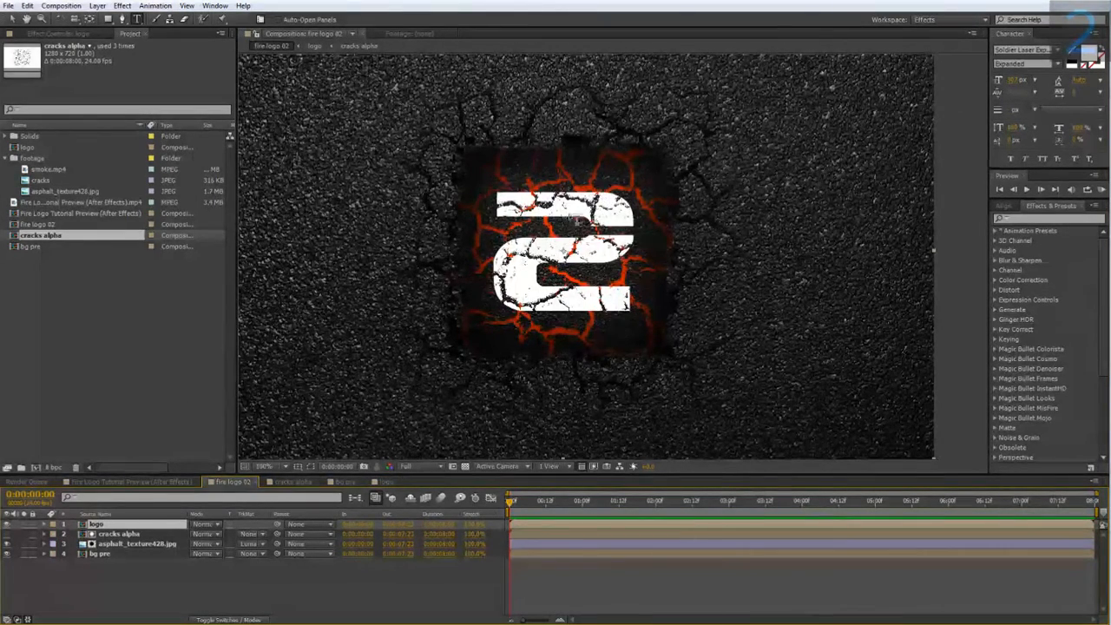
{"action": "right_click", "coordinate": [573, 218]}
{"action": "left_click", "coordinate": [111, 527]}
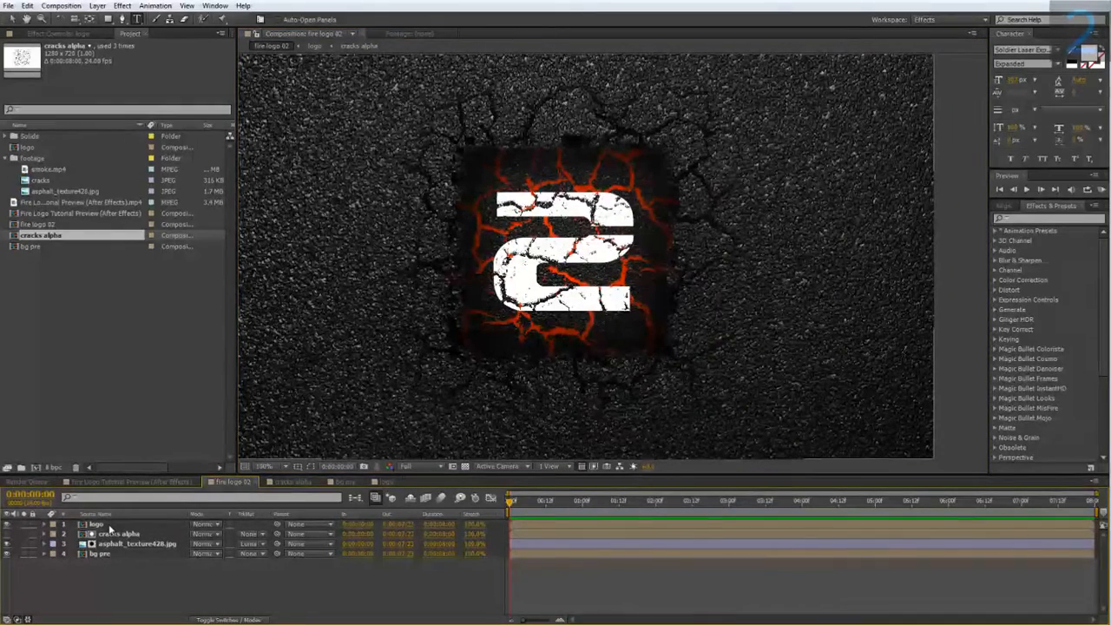
{"action": "double_click", "coordinate": [112, 526]}
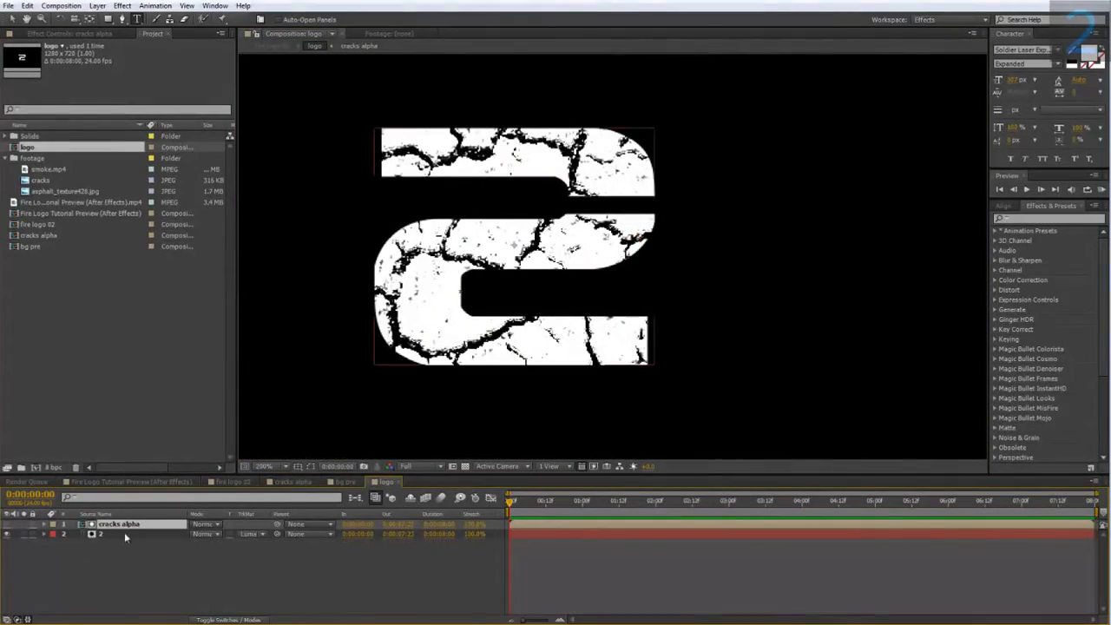
{"action": "left_click", "coordinate": [121, 531]}
{"action": "right_click", "coordinate": [121, 531]}
{"action": "mouse_move", "coordinate": [161, 265]}
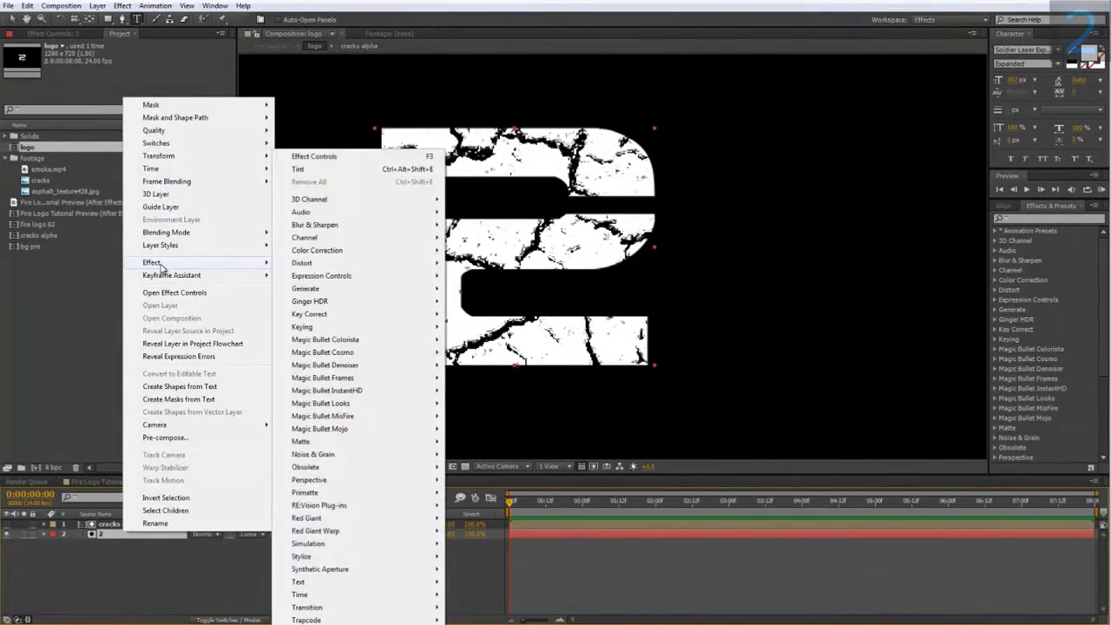
{"action": "mouse_move", "coordinate": [321, 288]}
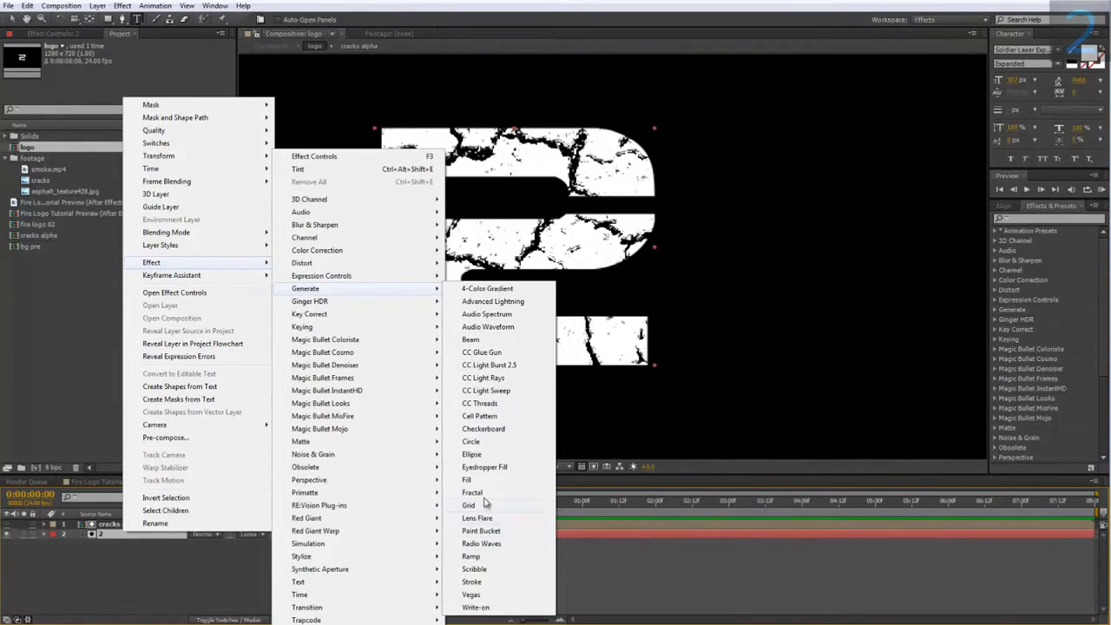
{"action": "left_click", "coordinate": [478, 483]}
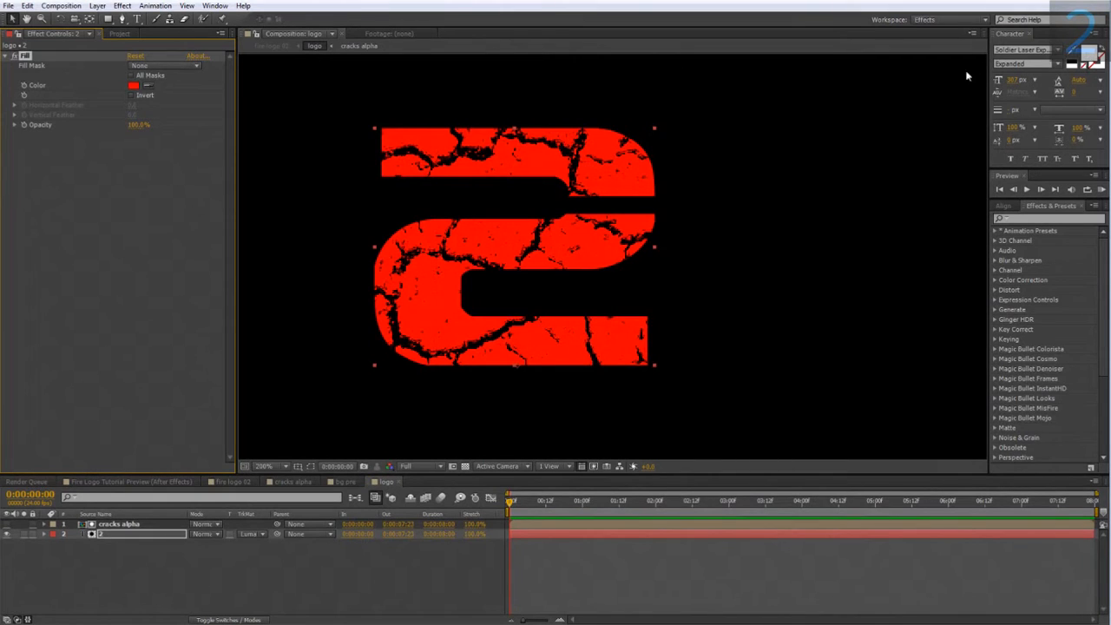
Set the Fill color to a pale cream tone.
{"action": "left_click", "coordinate": [133, 85]}
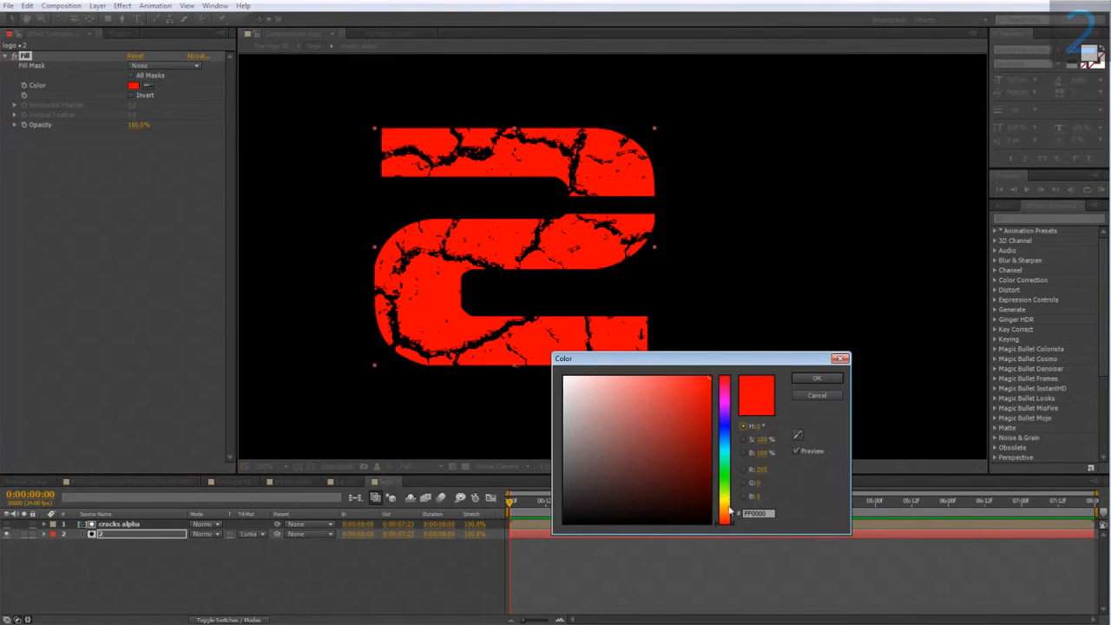
{"action": "left_click_drag", "start_coordinate": [729, 512], "coordinate": [728, 507]}
{"action": "left_click_drag", "start_coordinate": [639, 461], "coordinate": [604, 337]}
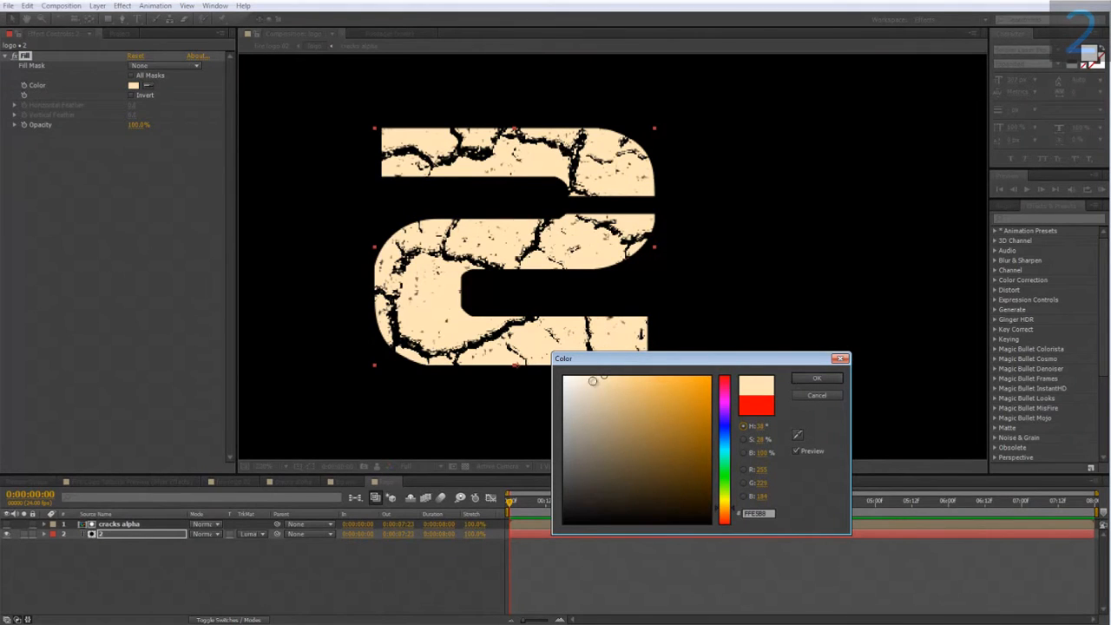
{"action": "left_click_drag", "start_coordinate": [592, 380], "coordinate": [591, 362]}
{"action": "left_click", "coordinate": [806, 378]}
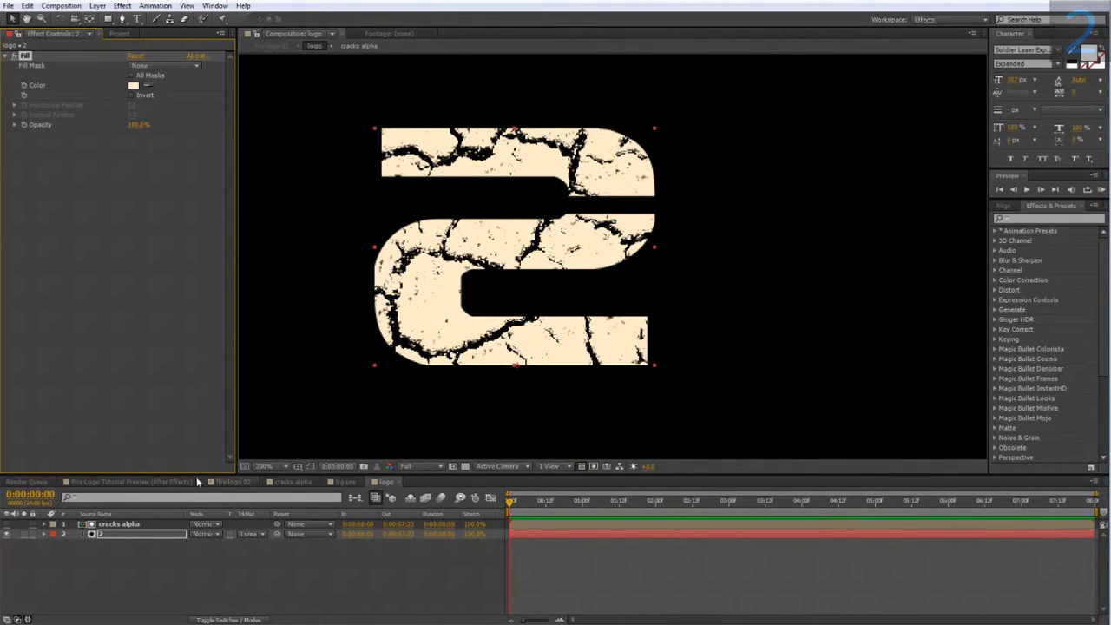
Add an Inner Shadow layer style to the 2 text layer and expand its settings.
{"action": "right_click", "coordinate": [133, 536]}
{"action": "mouse_move", "coordinate": [191, 252]}
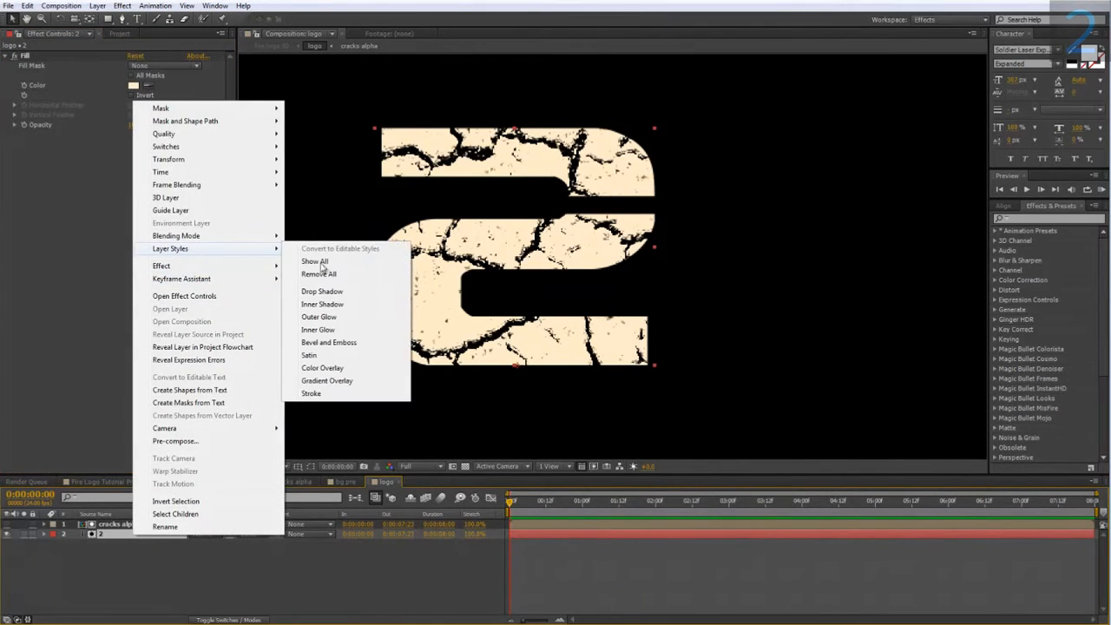
{"action": "left_click", "coordinate": [335, 304]}
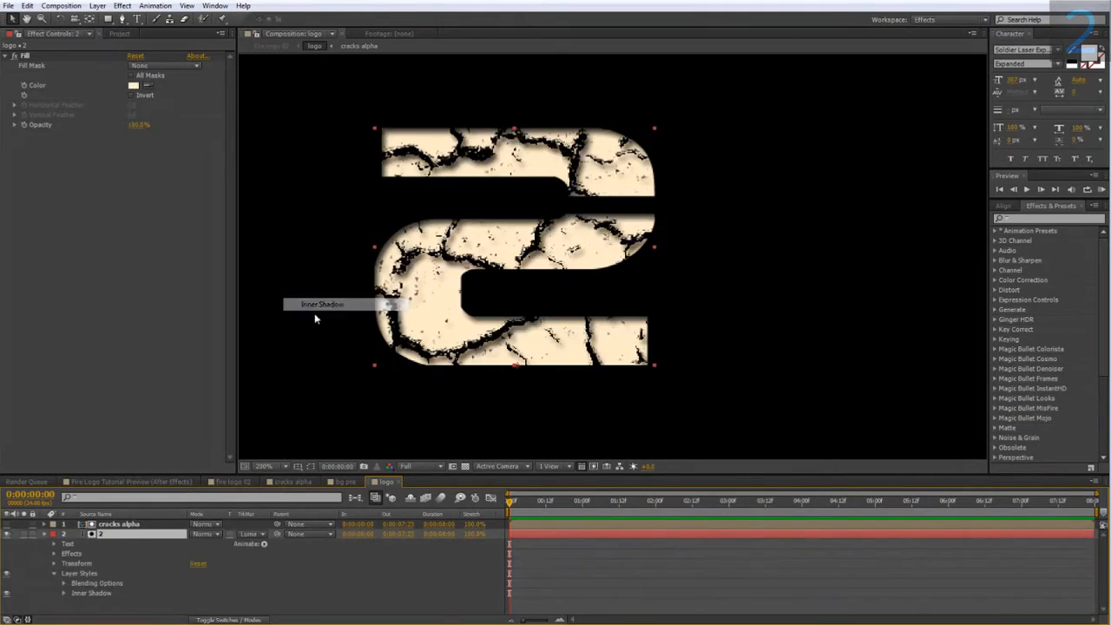
{"action": "left_click", "coordinate": [64, 593]}
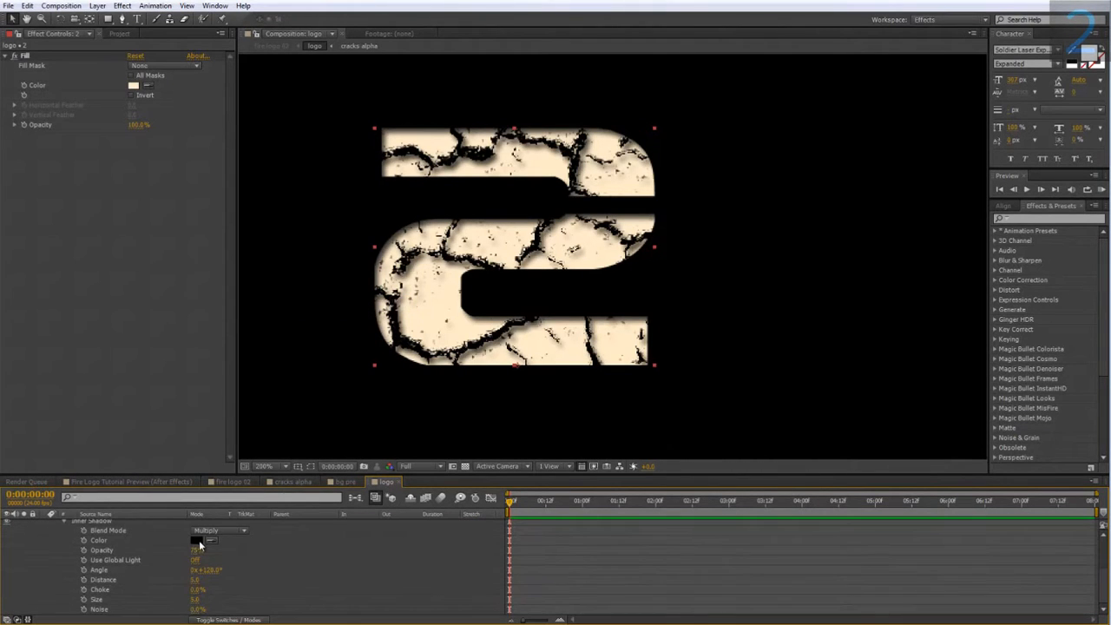
Set the inner shadow color to red-orange (R 255, G 30, B 0).
{"action": "left_click", "coordinate": [197, 539]}
{"action": "left_click", "coordinate": [727, 520]}
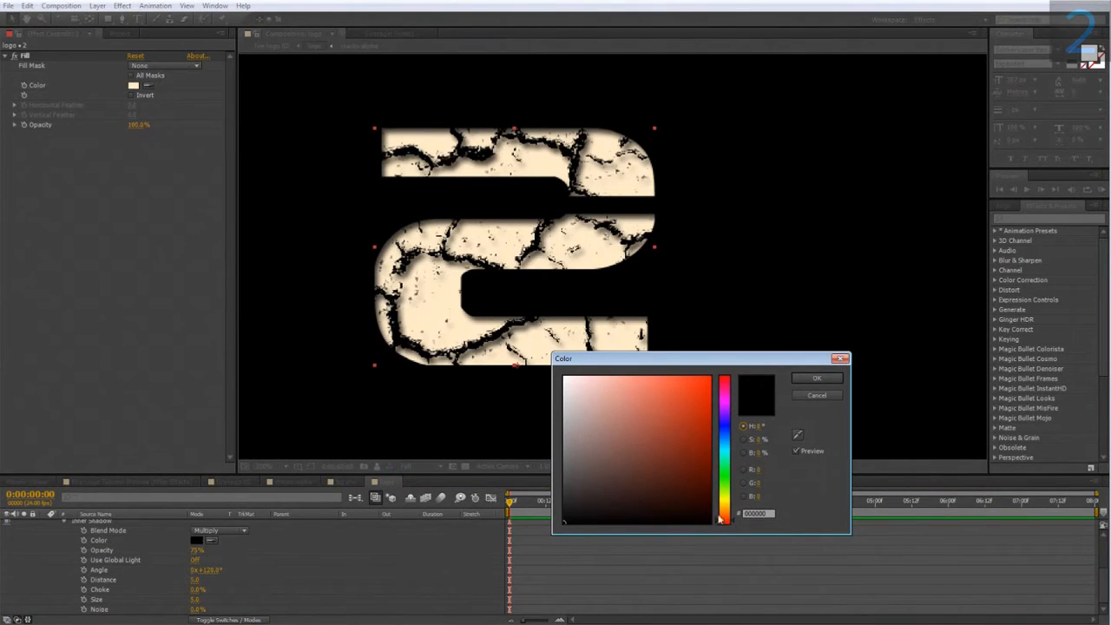
{"action": "left_click_drag", "start_coordinate": [703, 383], "coordinate": [732, 347]}
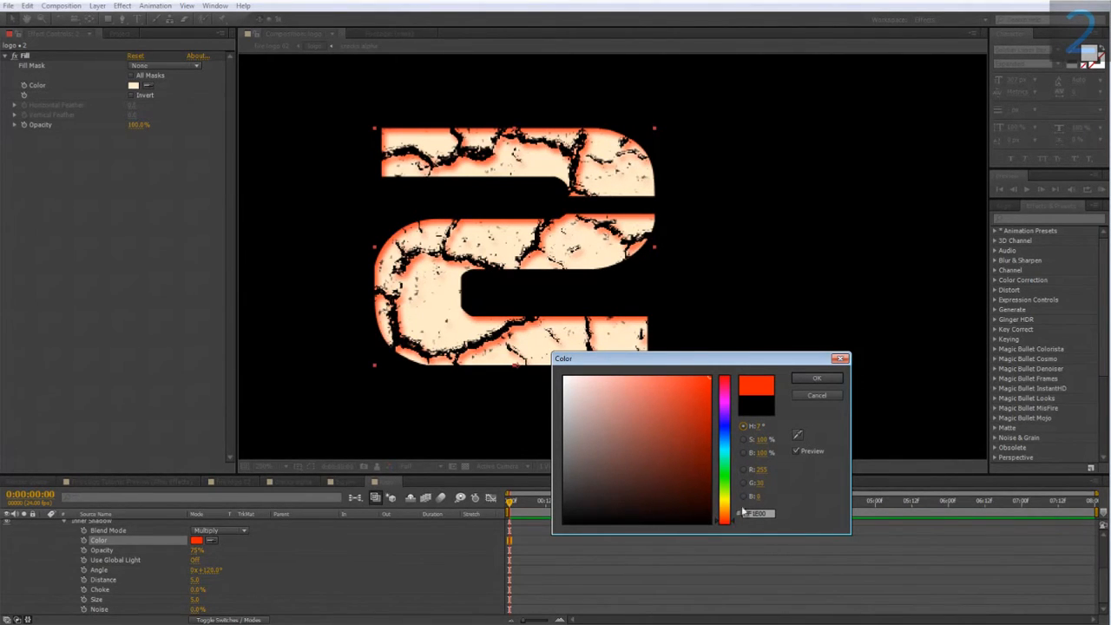
{"action": "left_click", "coordinate": [815, 378]}
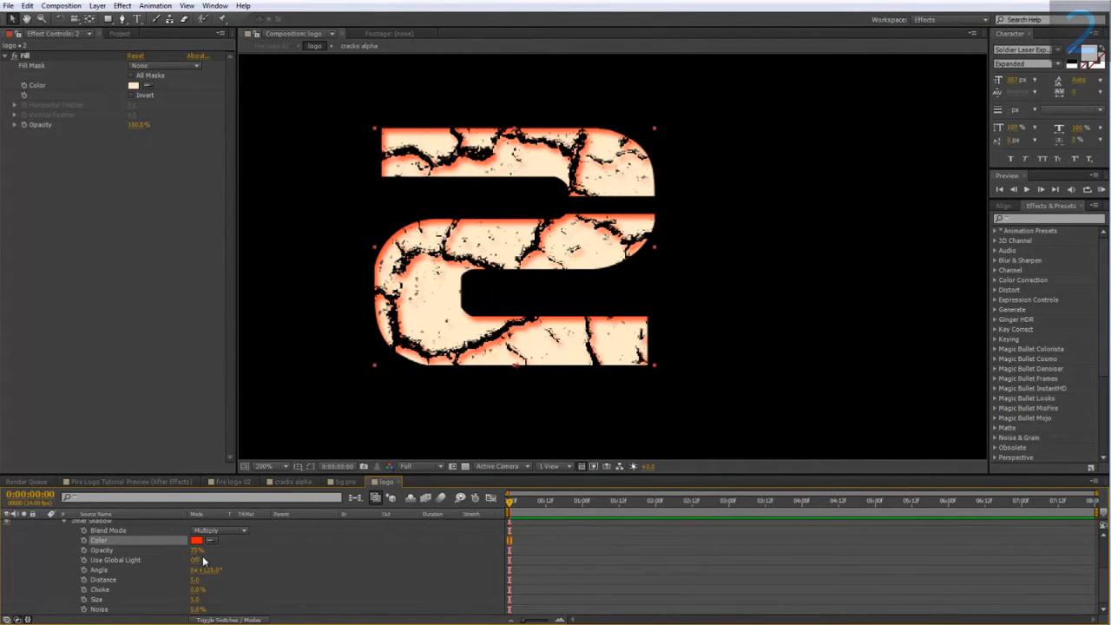
Set the inner shadow opacity to 100% and its distance to 0.
{"action": "left_click_drag", "start_coordinate": [197, 551], "coordinate": [256, 556]}
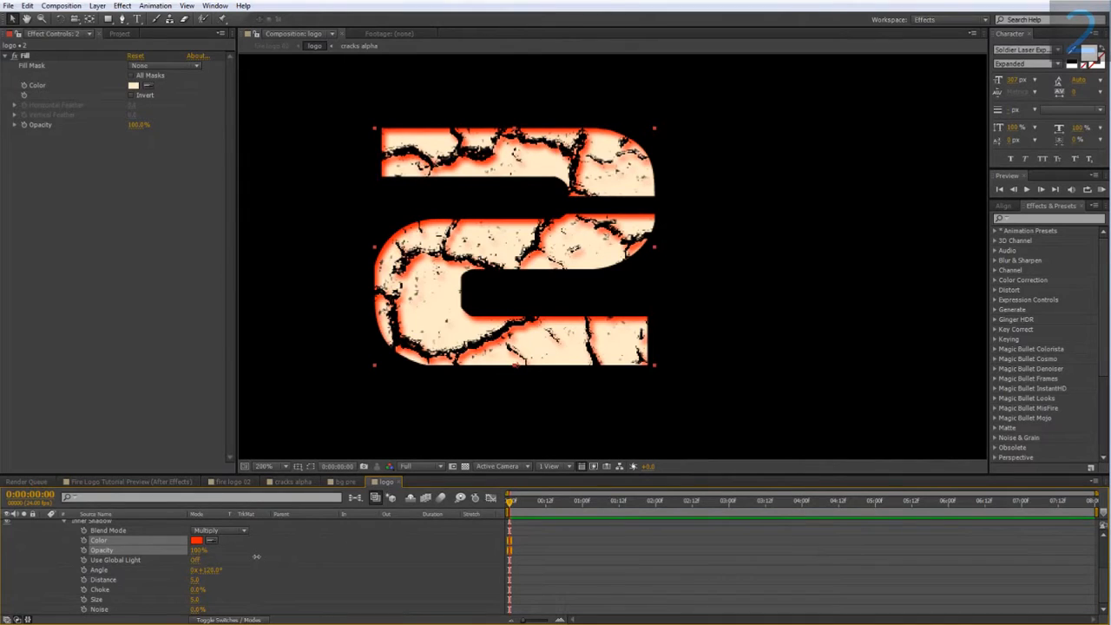
{"action": "left_click", "coordinate": [236, 570]}
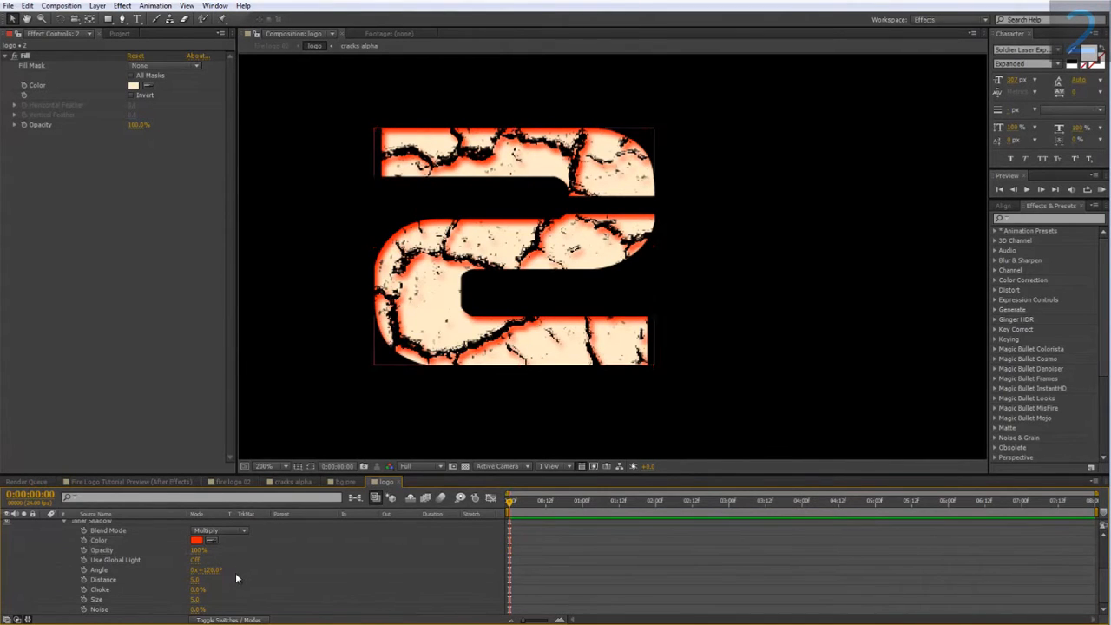
{"action": "left_click", "coordinate": [196, 578]}
{"action": "type", "text": "0"}
{"action": "key", "text": "Return"}
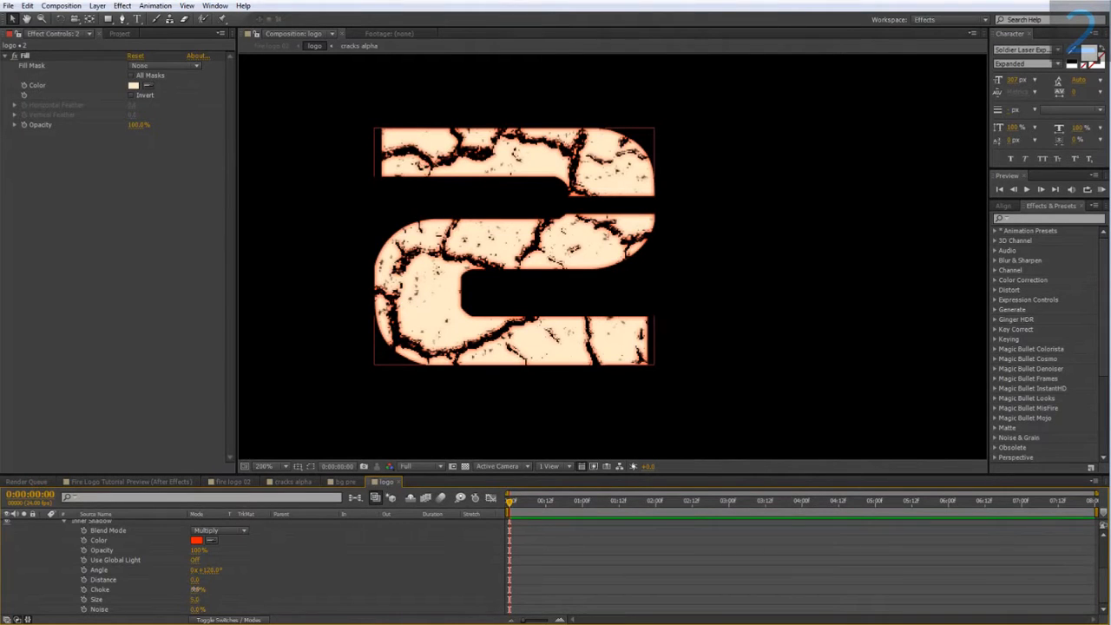
Set the inner shadow choke to 3% and its size to about 10.
{"action": "left_click_drag", "start_coordinate": [193, 589], "coordinate": [202, 589]}
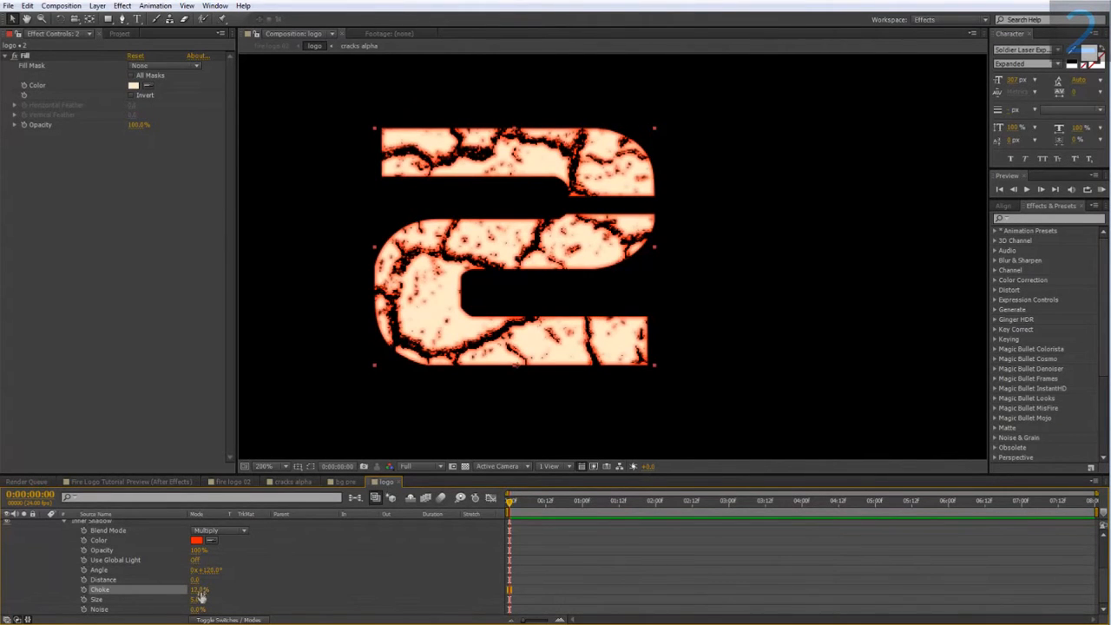
{"action": "left_click", "coordinate": [200, 591]}
{"action": "type", "text": "3"}
{"action": "left_click", "coordinate": [271, 600]}
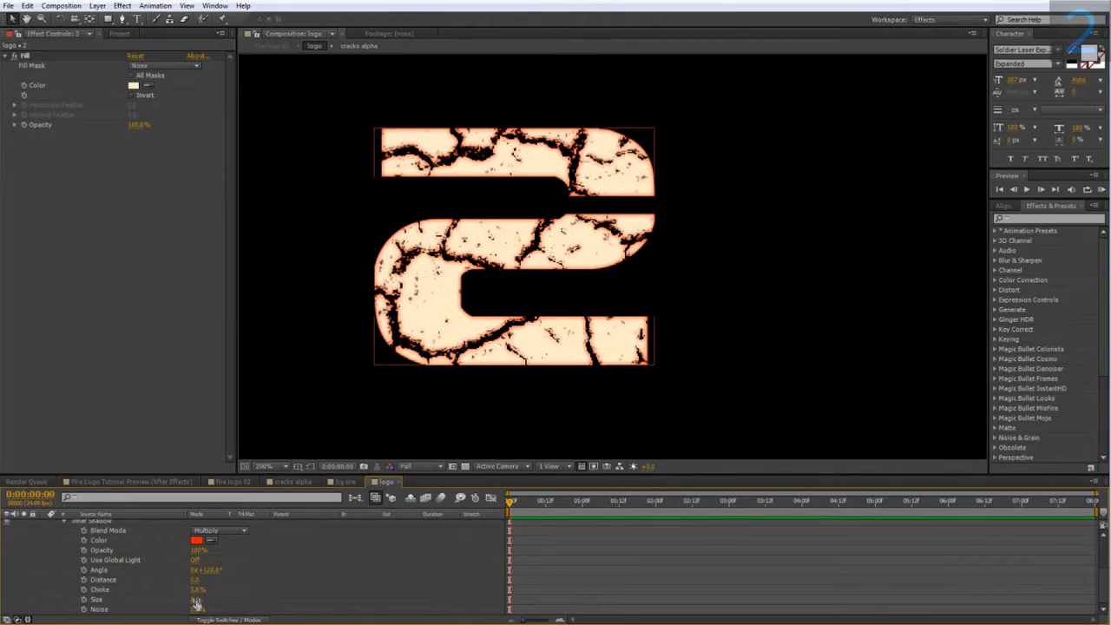
{"action": "left_click_drag", "start_coordinate": [194, 600], "coordinate": [204, 599]}
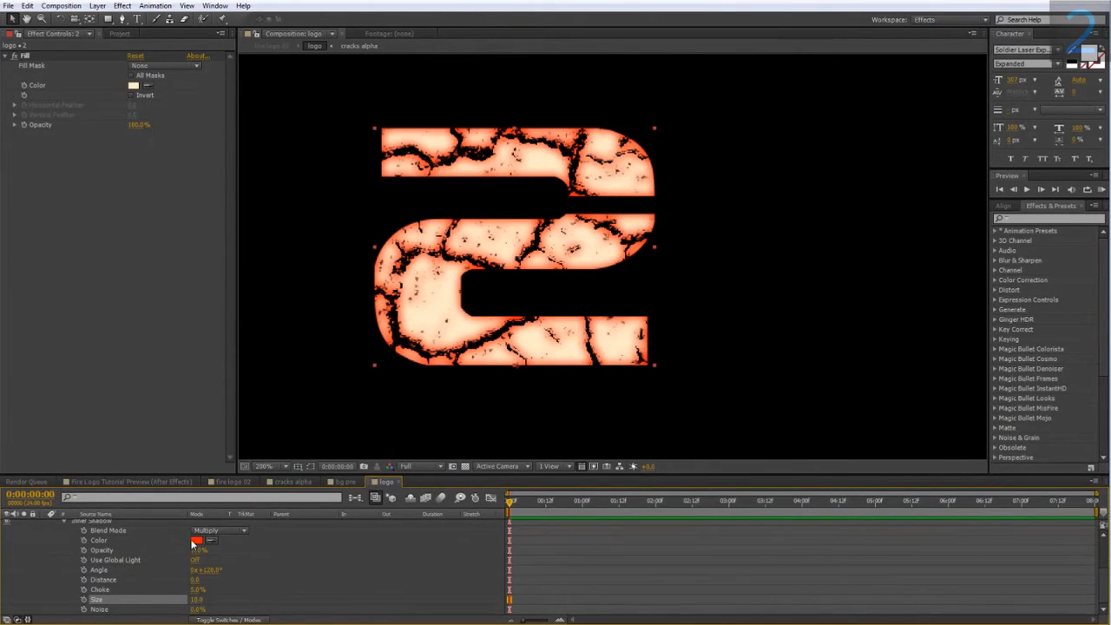
Shift the inner shadow color's hue slightly toward orange and confirm the color.
{"action": "left_click", "coordinate": [194, 541]}
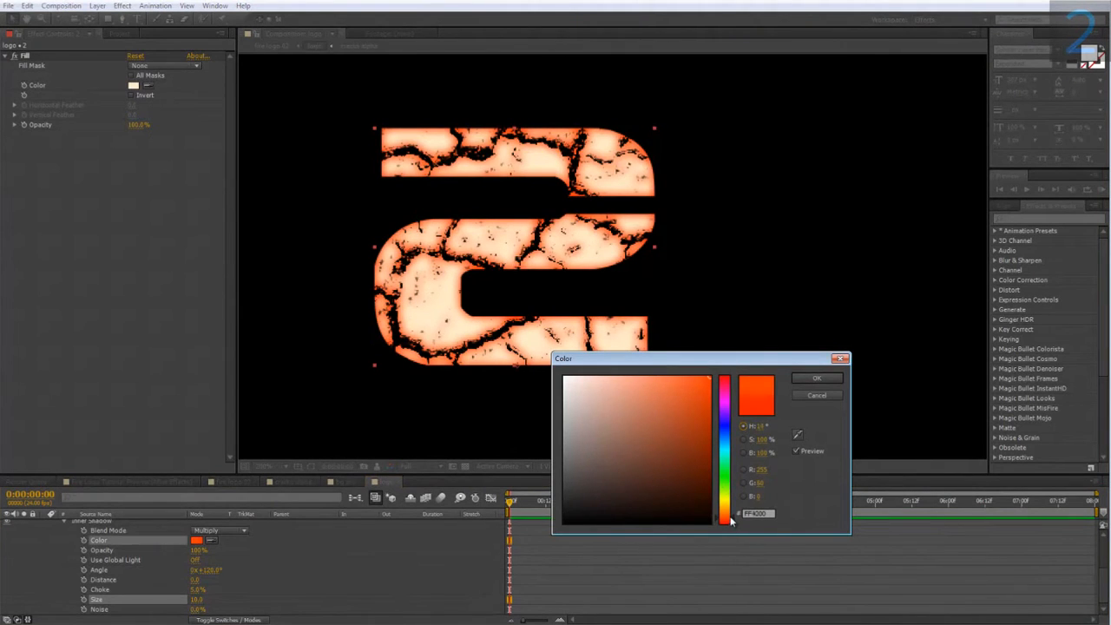
{"action": "left_click_drag", "start_coordinate": [730, 519], "coordinate": [731, 518]}
{"action": "left_click", "coordinate": [808, 392]}
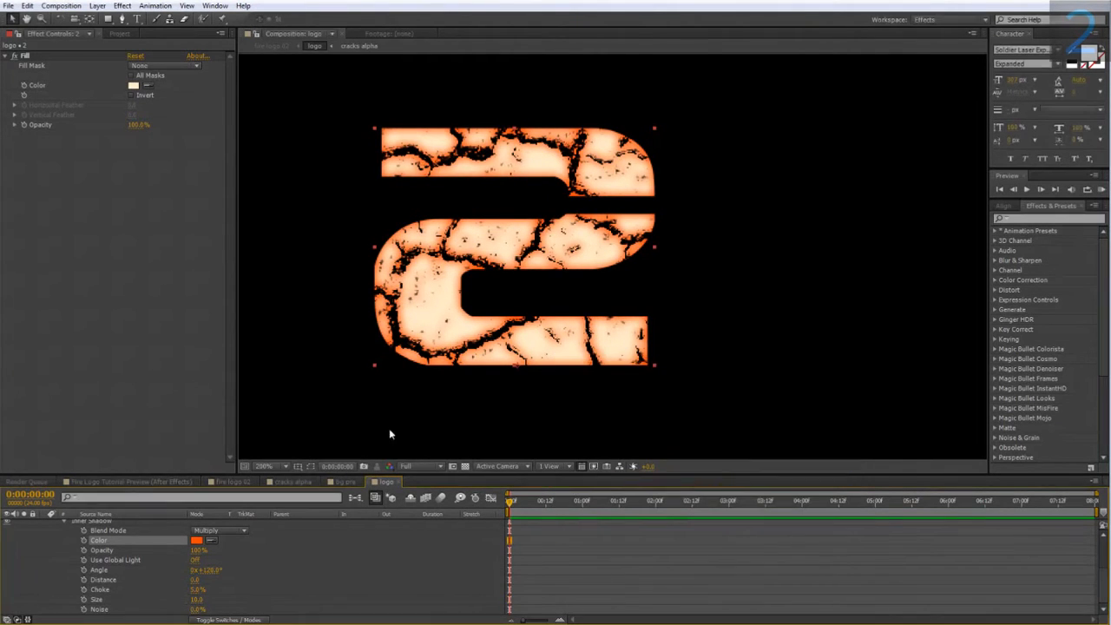
Switch to the fire logo 02 composition and duplicate the logo layer.
{"action": "left_click", "coordinate": [242, 482]}
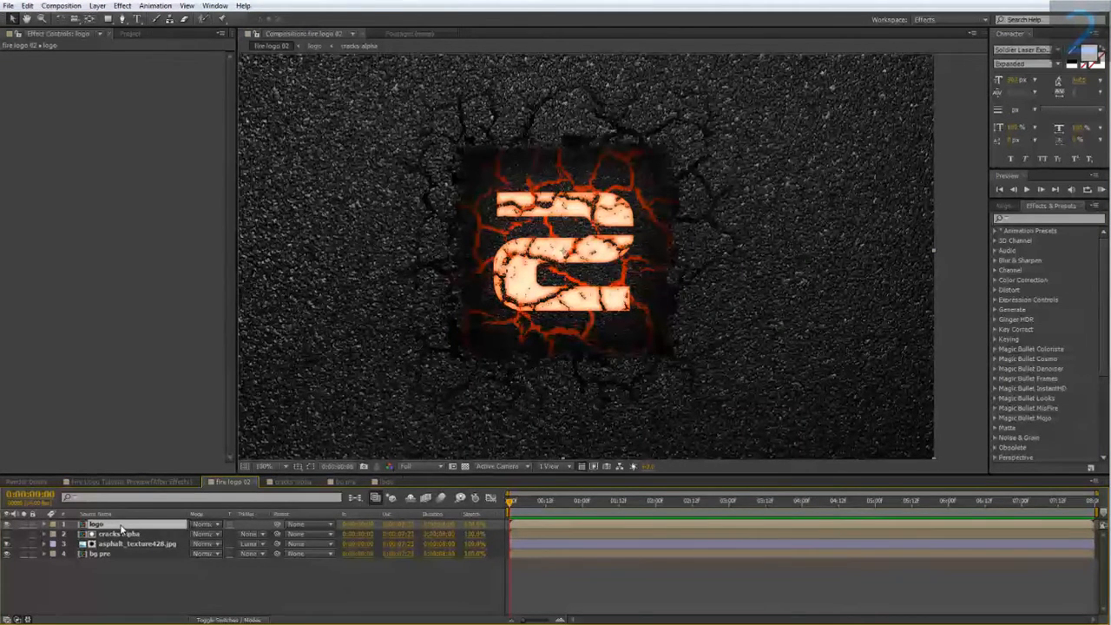
{"action": "key", "text": "ctrl+d"}
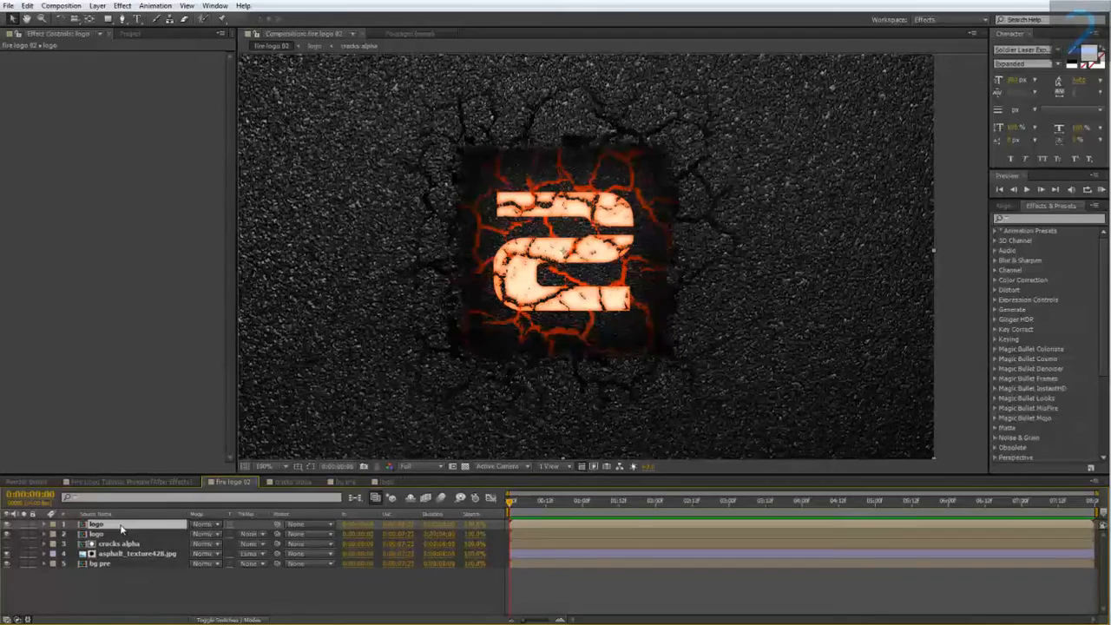
Apply a Fast Blur effect to the top logo layer and set its blurriness.
{"action": "right_click", "coordinate": [122, 528]}
{"action": "mouse_move", "coordinate": [149, 256]}
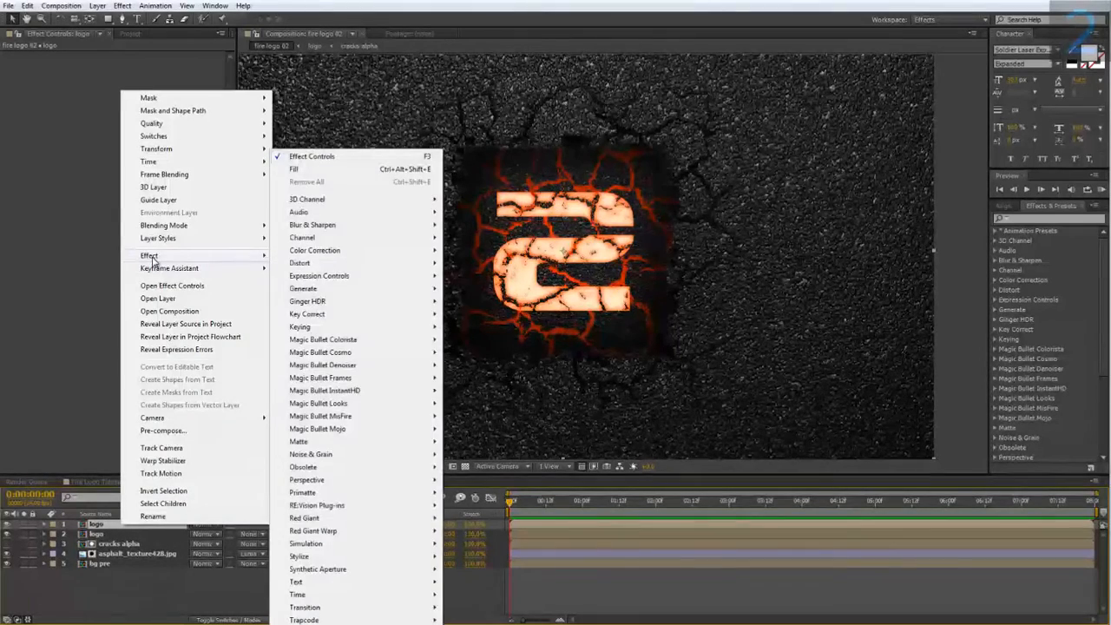
{"action": "mouse_move", "coordinate": [330, 227]}
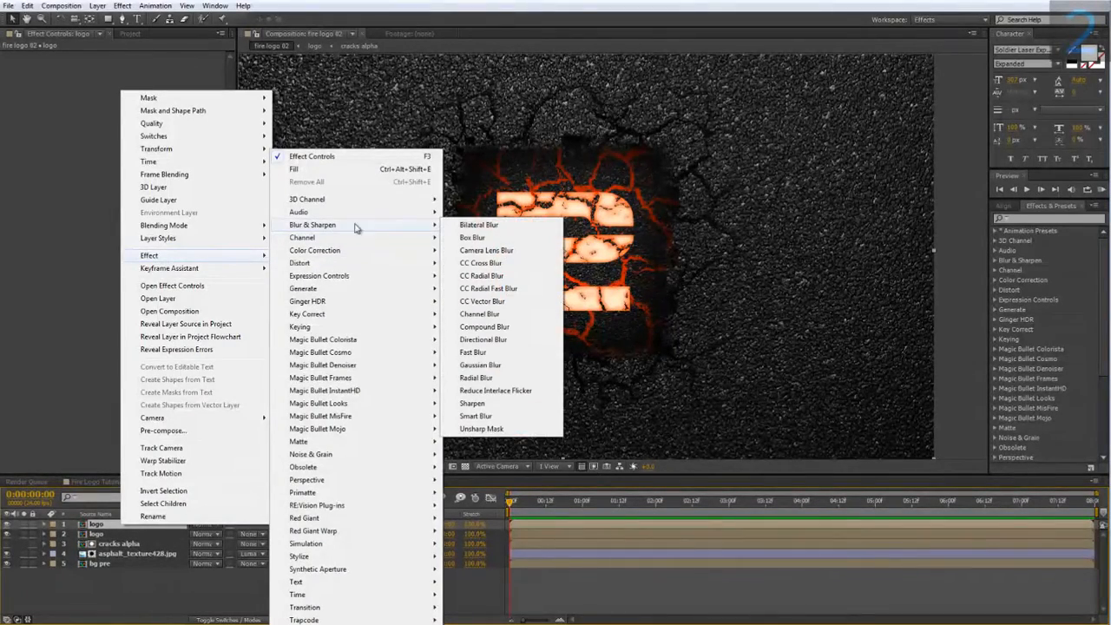
{"action": "left_click", "coordinate": [472, 352]}
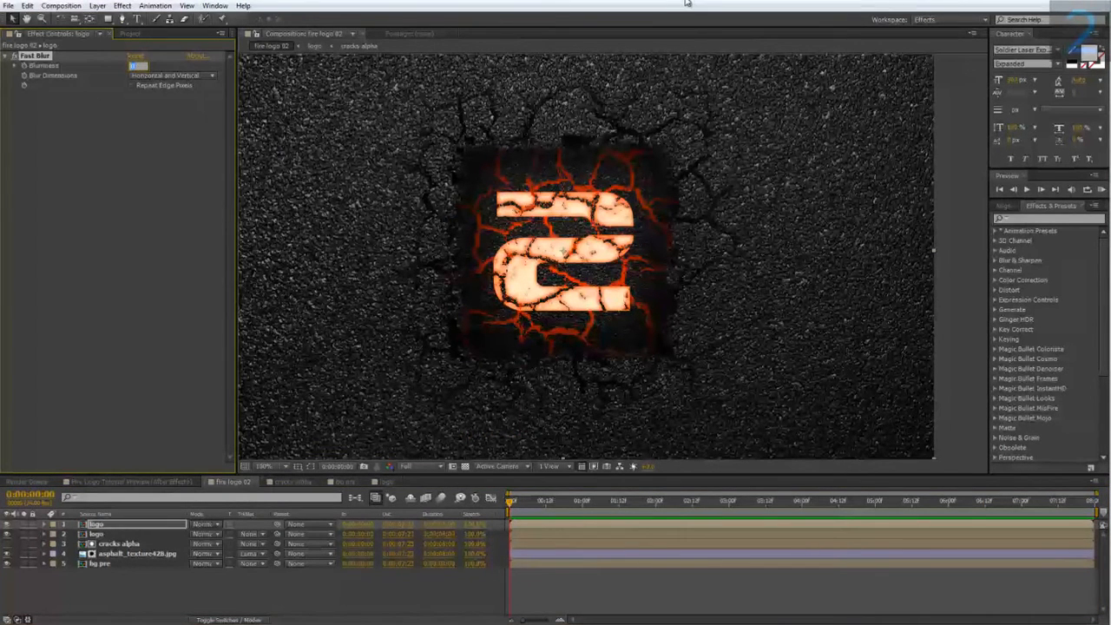
{"action": "key", "text": "Return"}
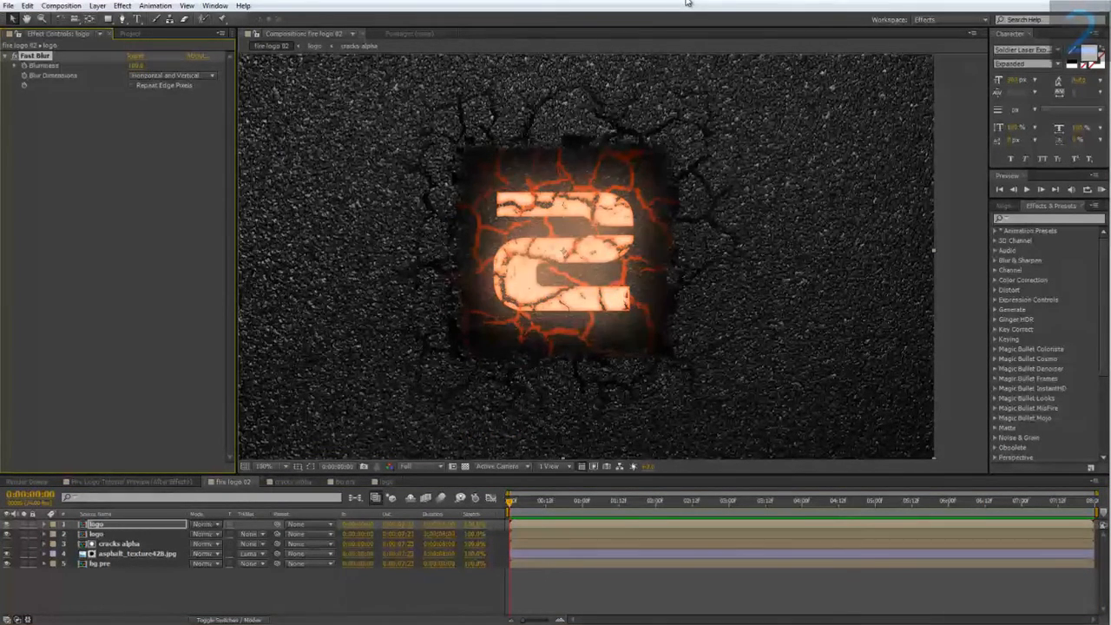
Add a Fill effect to the blurred logo layer and set its color to orange.
{"action": "right_click", "coordinate": [127, 90]}
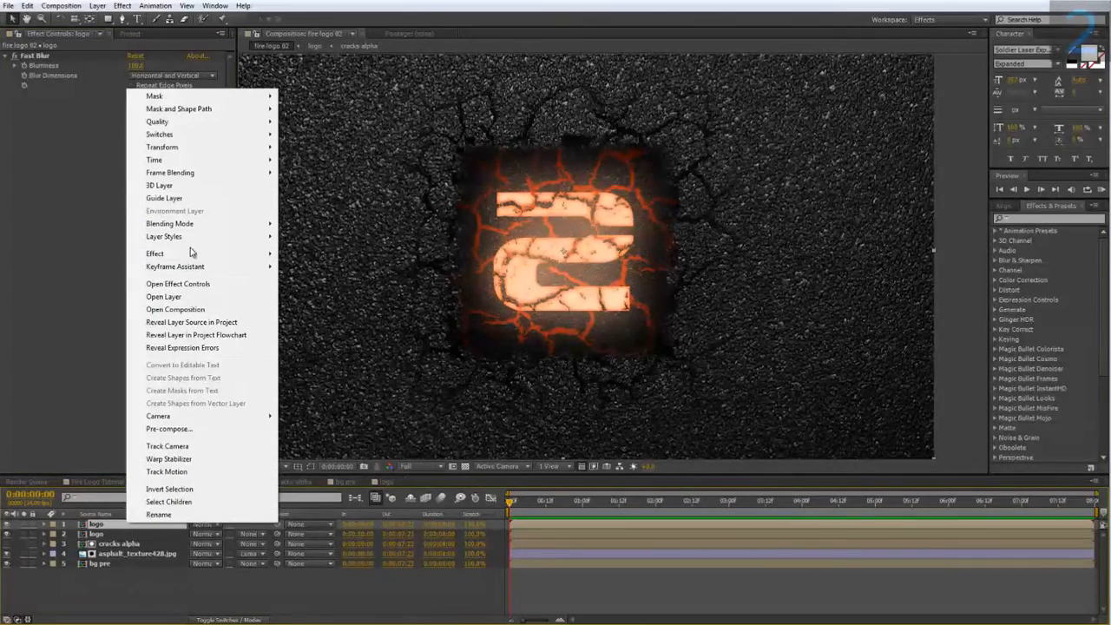
{"action": "mouse_move", "coordinate": [190, 253]}
{"action": "mouse_move", "coordinate": [358, 290]}
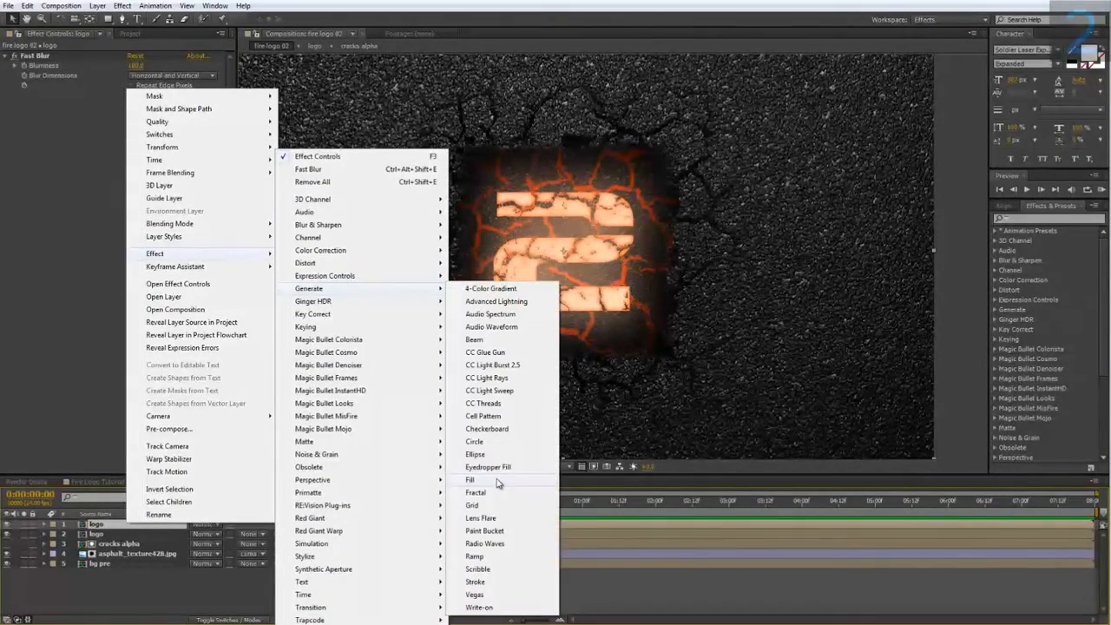
{"action": "left_click", "coordinate": [469, 479]}
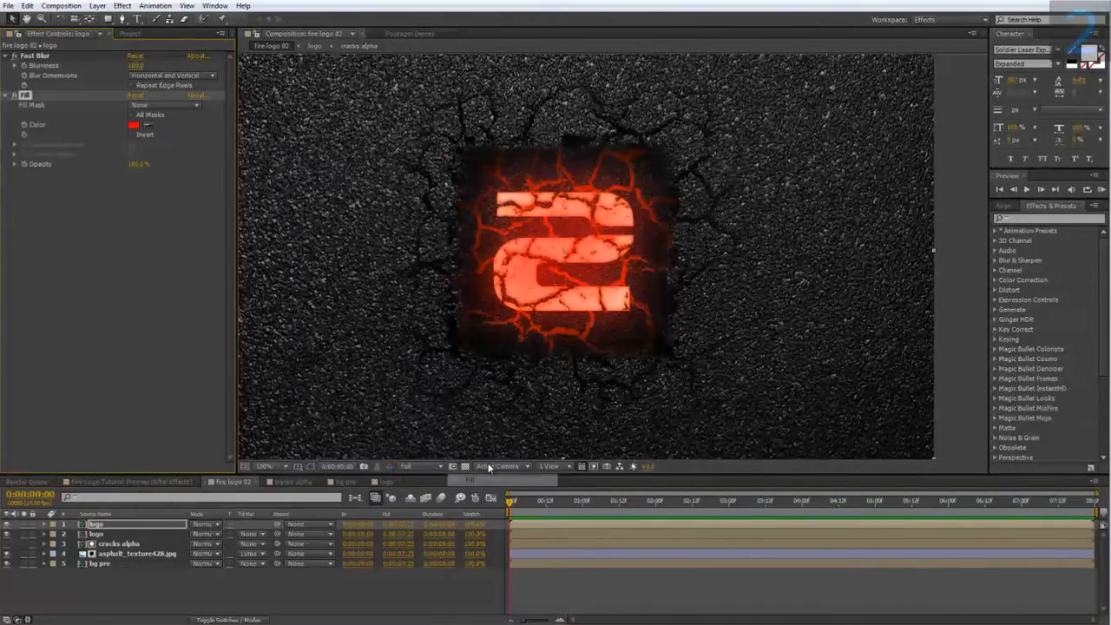
{"action": "left_click", "coordinate": [136, 125]}
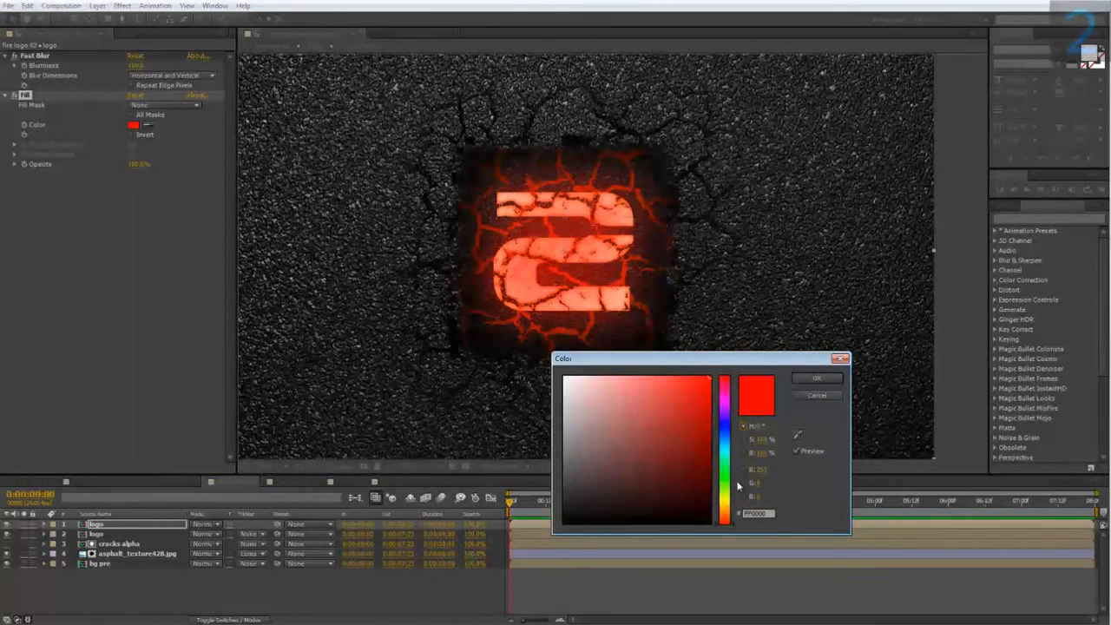
{"action": "left_click", "coordinate": [731, 519]}
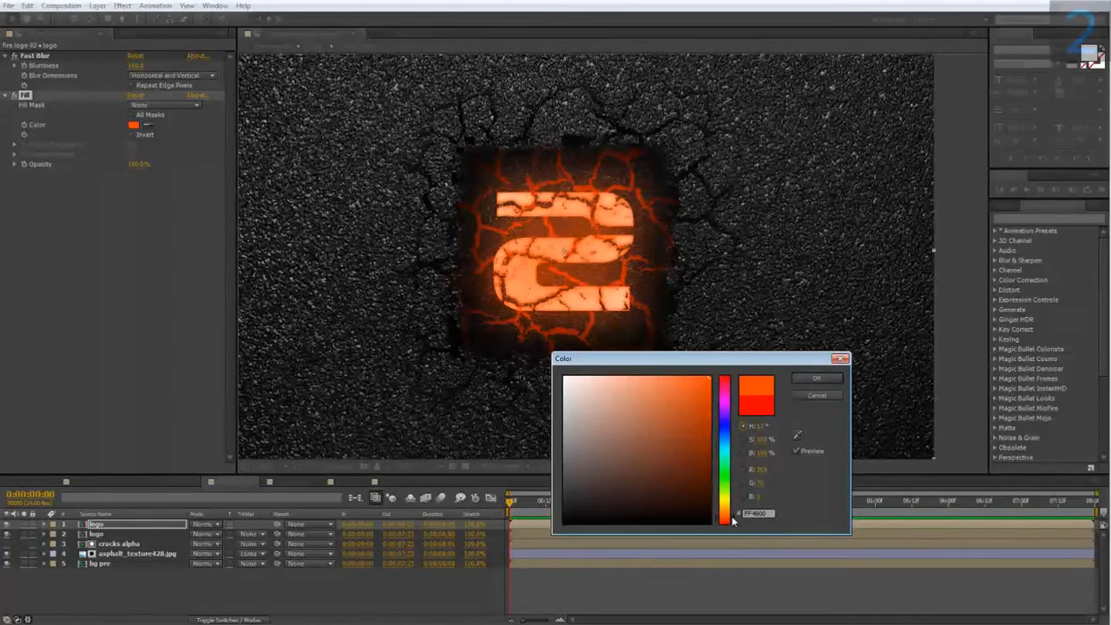
{"action": "left_click", "coordinate": [815, 378]}
Set the blurred logo layer's blending mode to Add.
{"action": "left_click", "coordinate": [207, 525]}
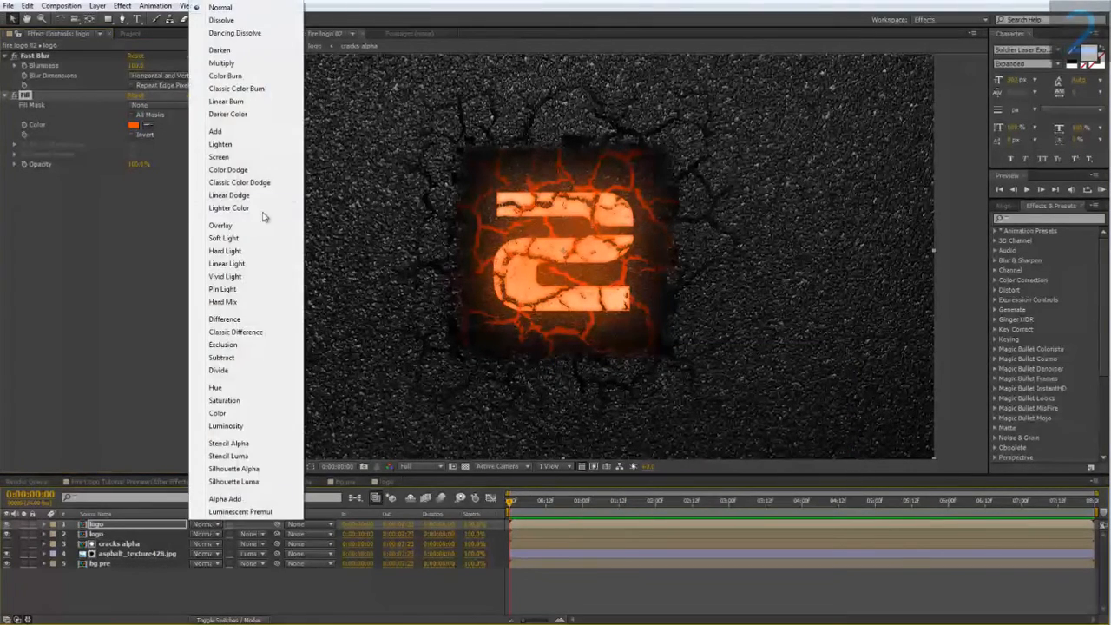
{"action": "left_click", "coordinate": [215, 131]}
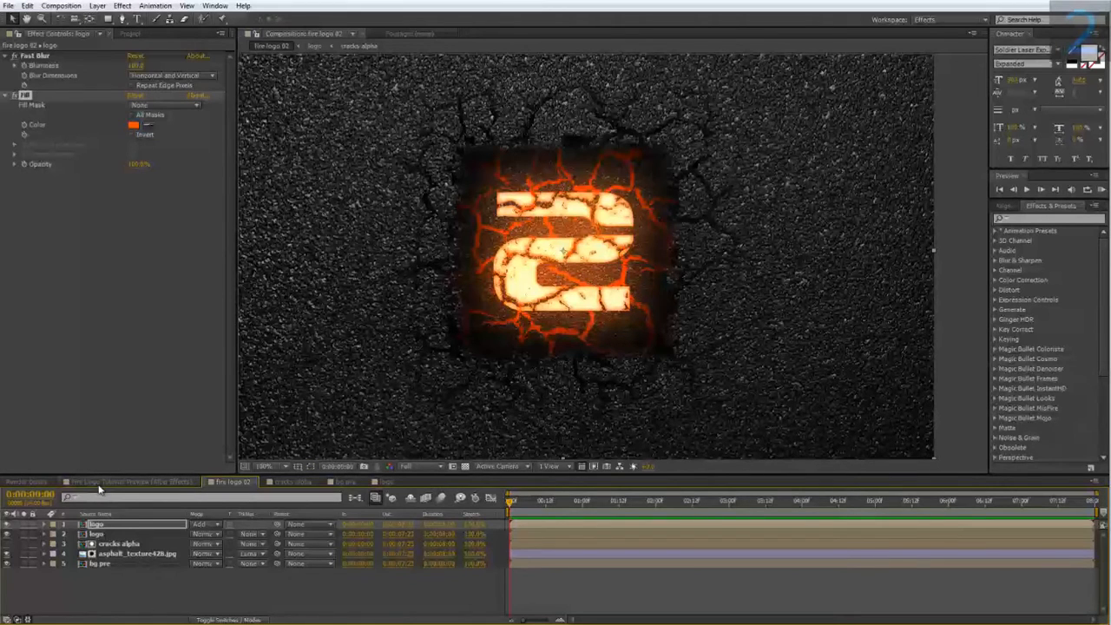
Examine the glowing logo in the reference preview composition up close.
{"action": "left_click", "coordinate": [136, 483]}
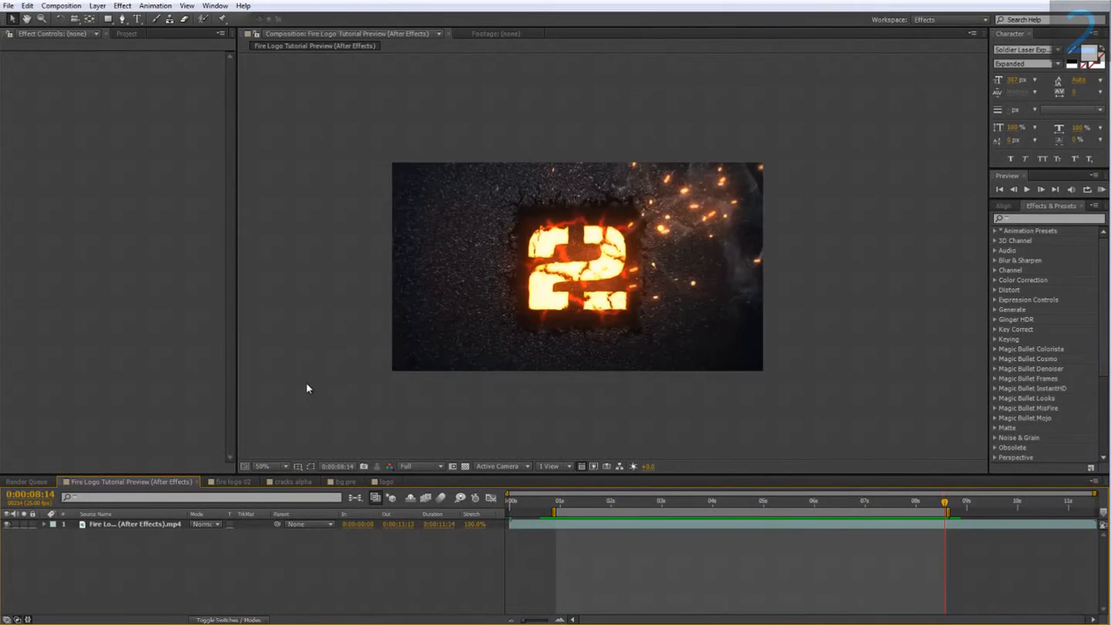
{"action": "scroll", "coordinate": [682, 282], "scroll_direction": "up", "scroll_amount": 2}
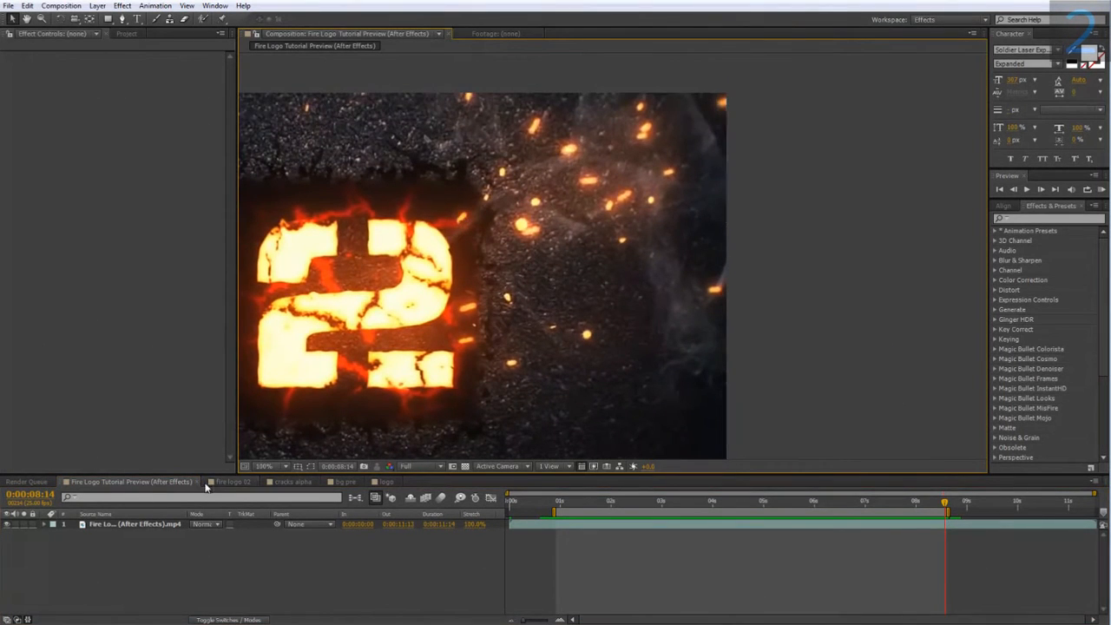
Back in fire logo 02, create a new solid layer named fire particles.
{"action": "left_click", "coordinate": [233, 481]}
{"action": "right_click", "coordinate": [136, 578]}
{"action": "mouse_move", "coordinate": [195, 457]}
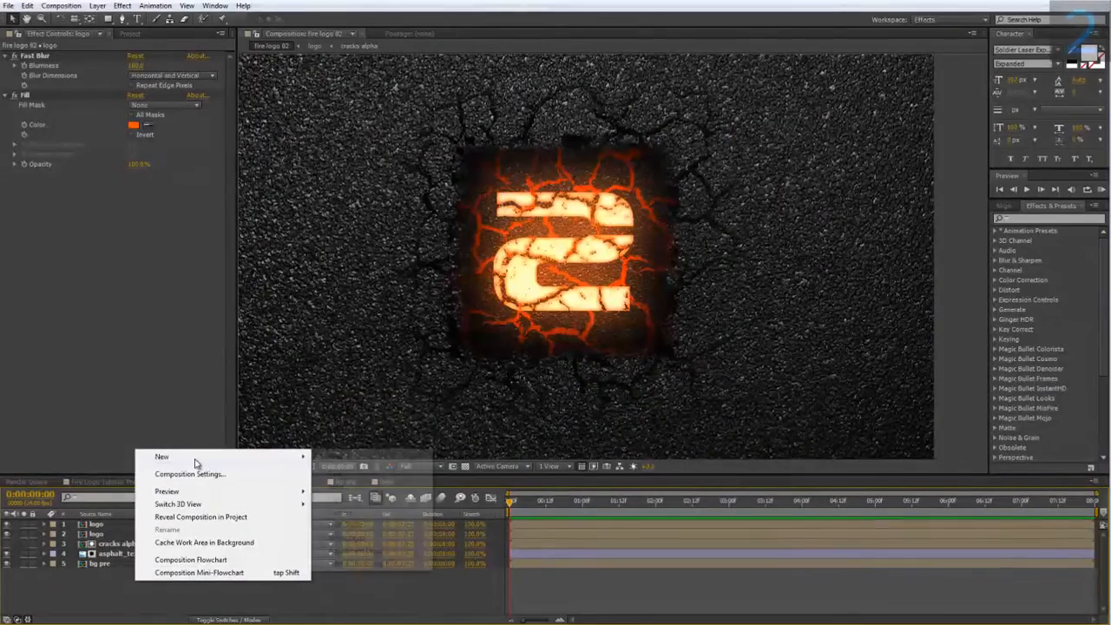
{"action": "left_click", "coordinate": [335, 487]}
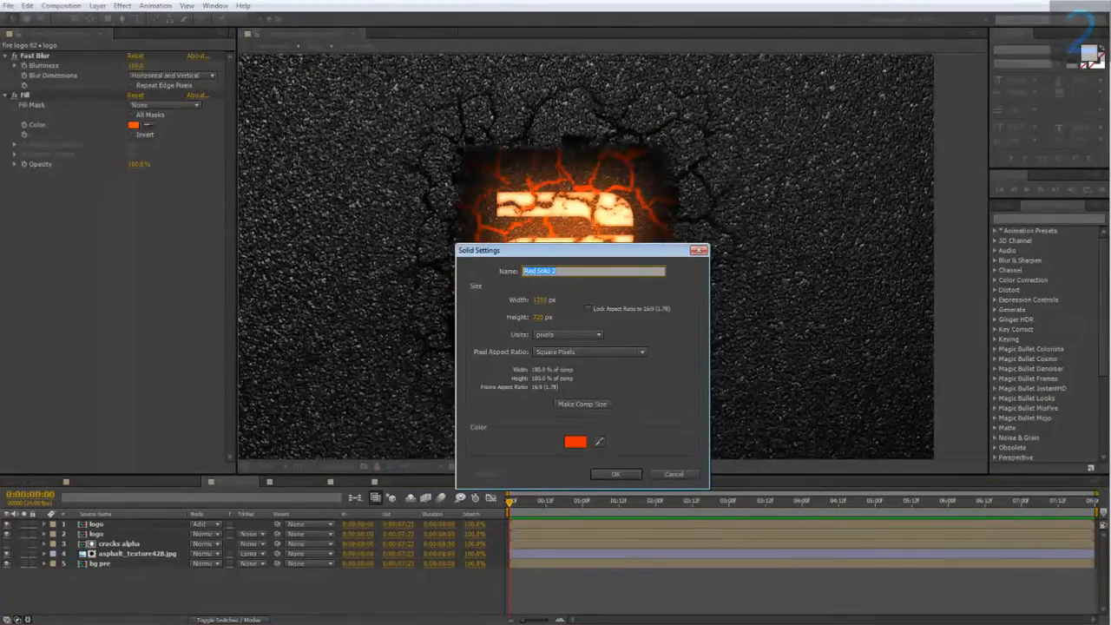
{"action": "type", "text": "fire particles"}
{"action": "key", "text": "Return"}
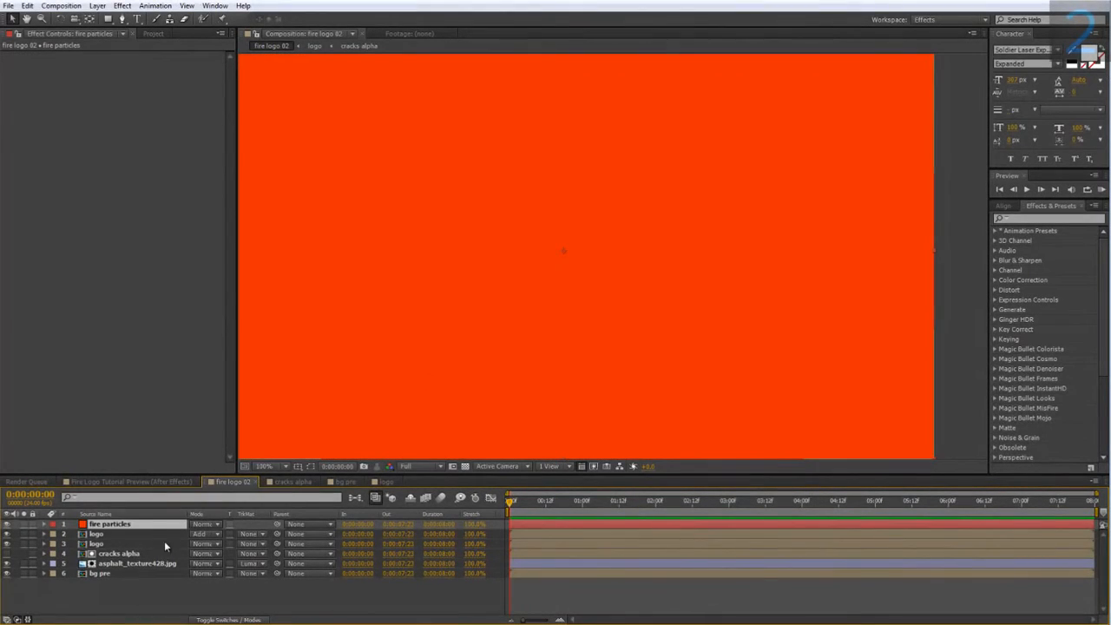
Apply Trapcode Particular to the fire particles solid and expand its Emitter settings.
{"action": "right_click", "coordinate": [141, 526]}
{"action": "mouse_move", "coordinate": [177, 253]}
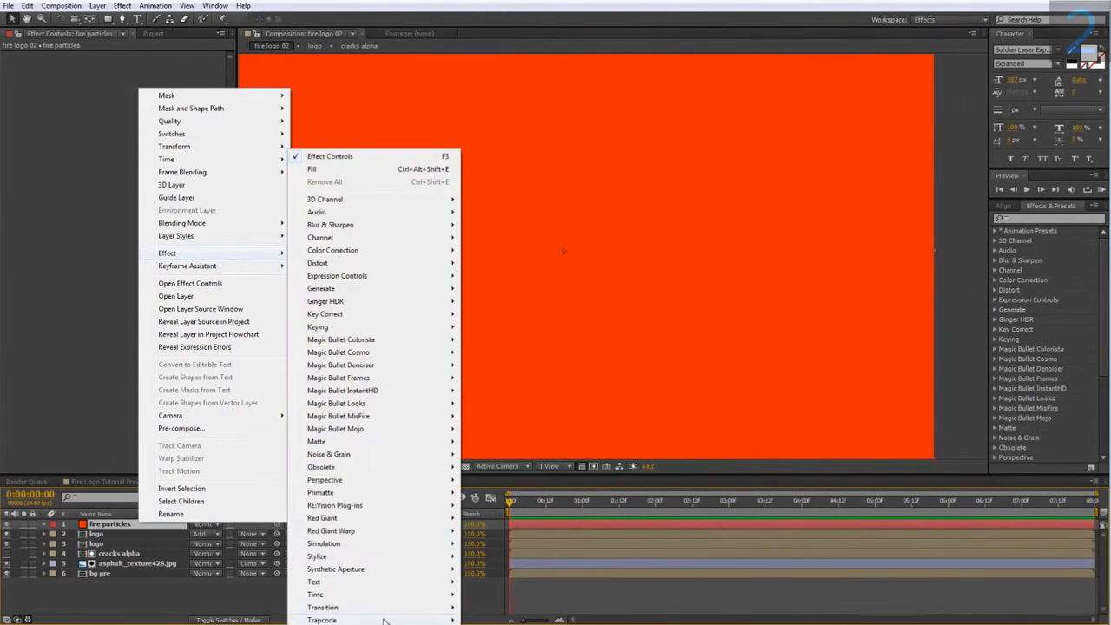
{"action": "mouse_move", "coordinate": [370, 620]}
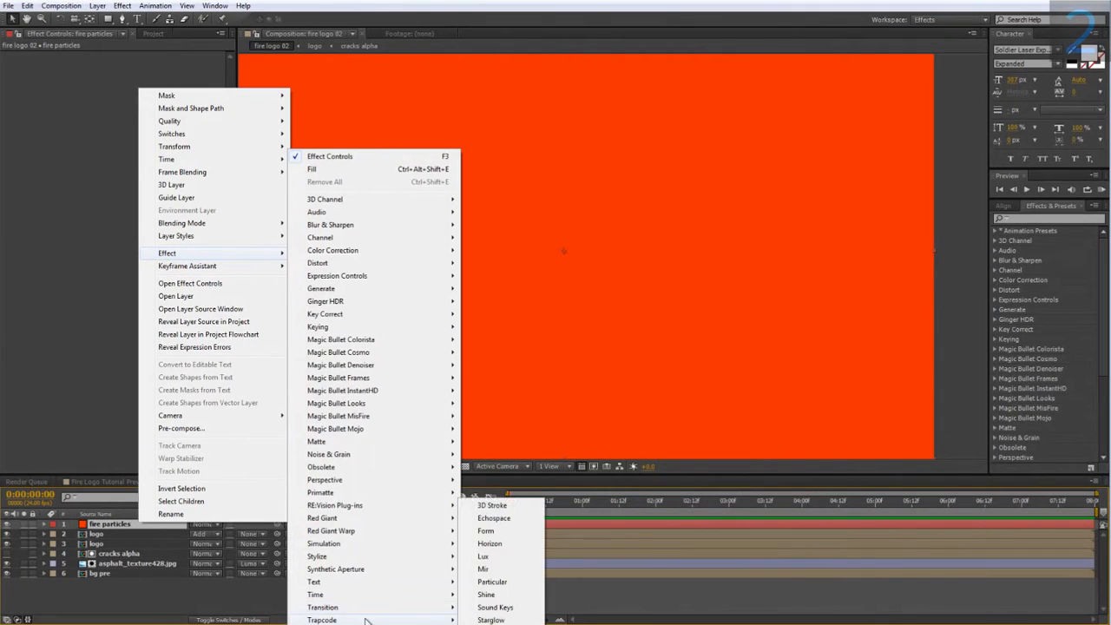
{"action": "left_click", "coordinate": [492, 581]}
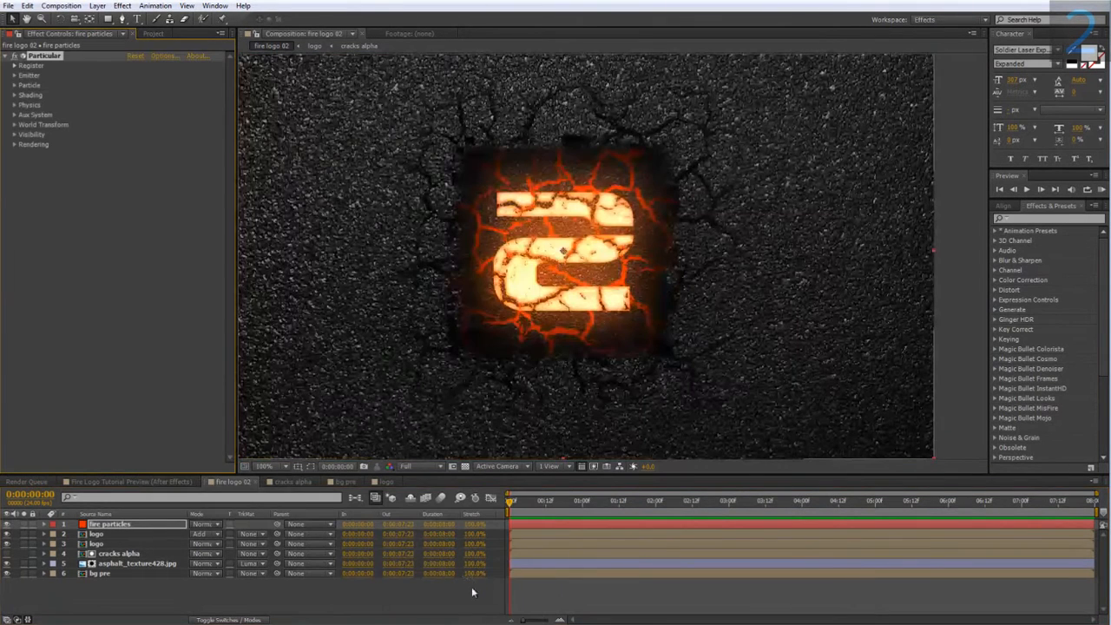
{"action": "left_click", "coordinate": [15, 75]}
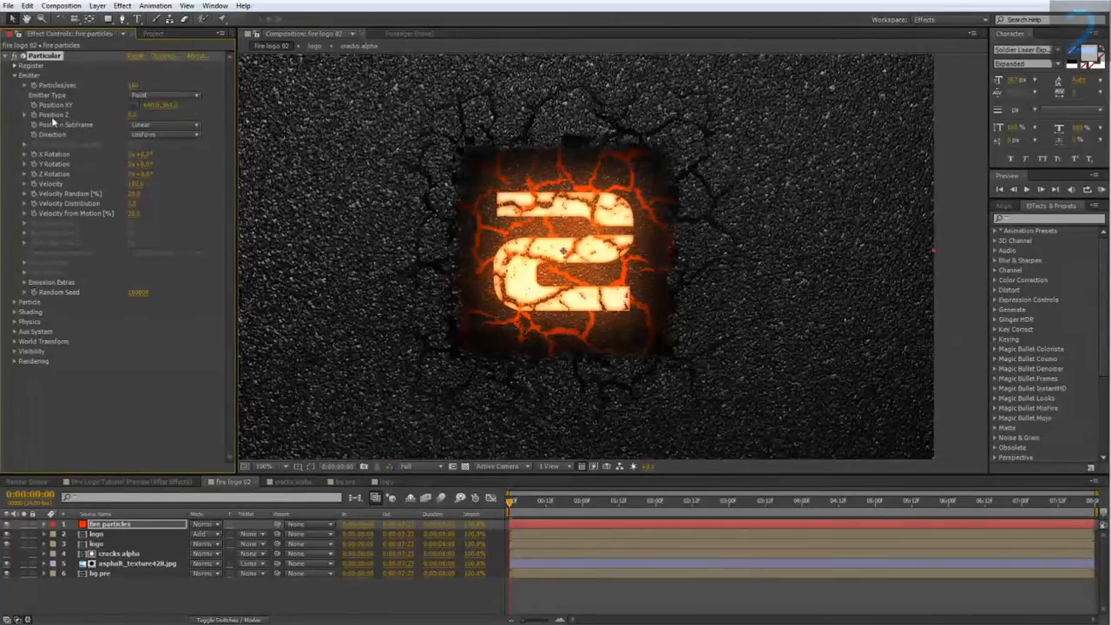
Set the emitter's Particles/sec to 10.
{"action": "left_click_drag", "start_coordinate": [538, 503], "coordinate": [606, 494]}
{"action": "key", "text": "space"}
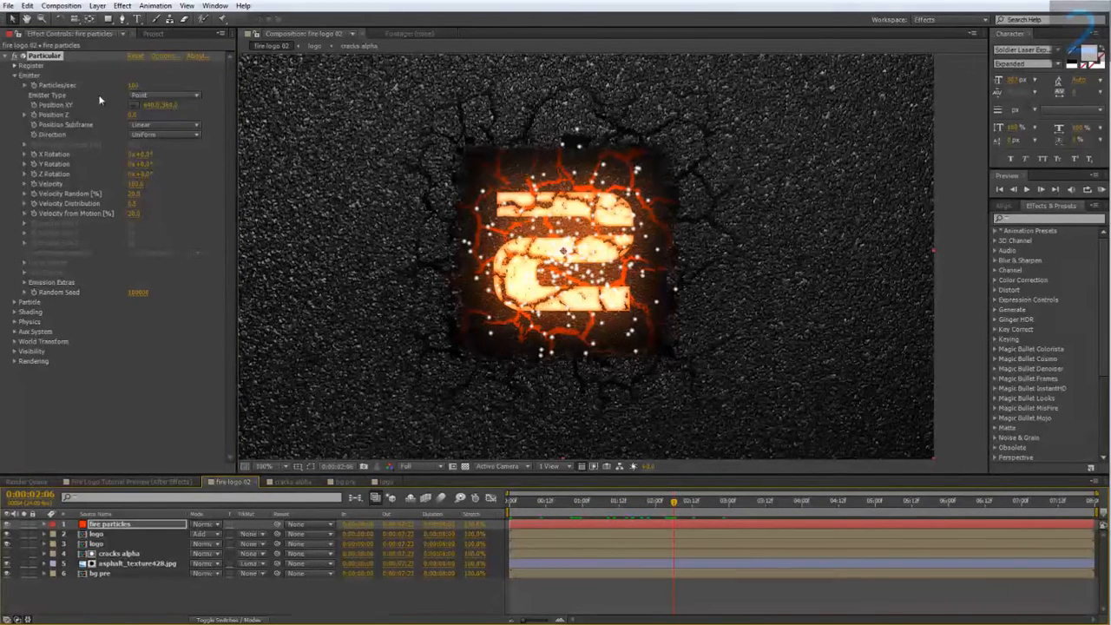
{"action": "left_click", "coordinate": [134, 85]}
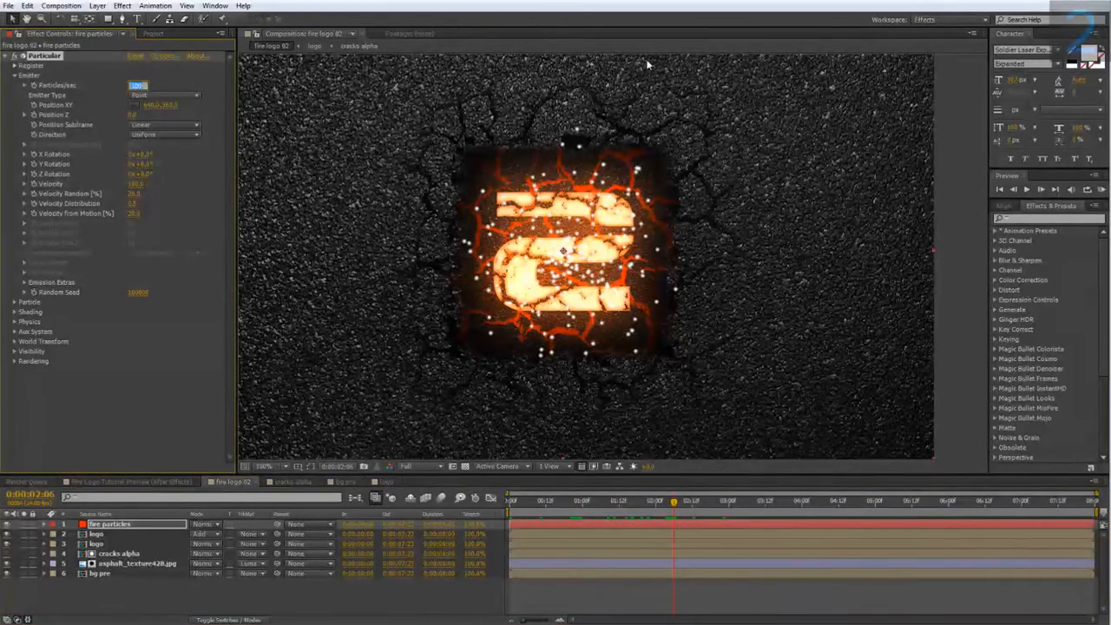
{"action": "type", "text": "10"}
{"action": "key", "text": "Return"}
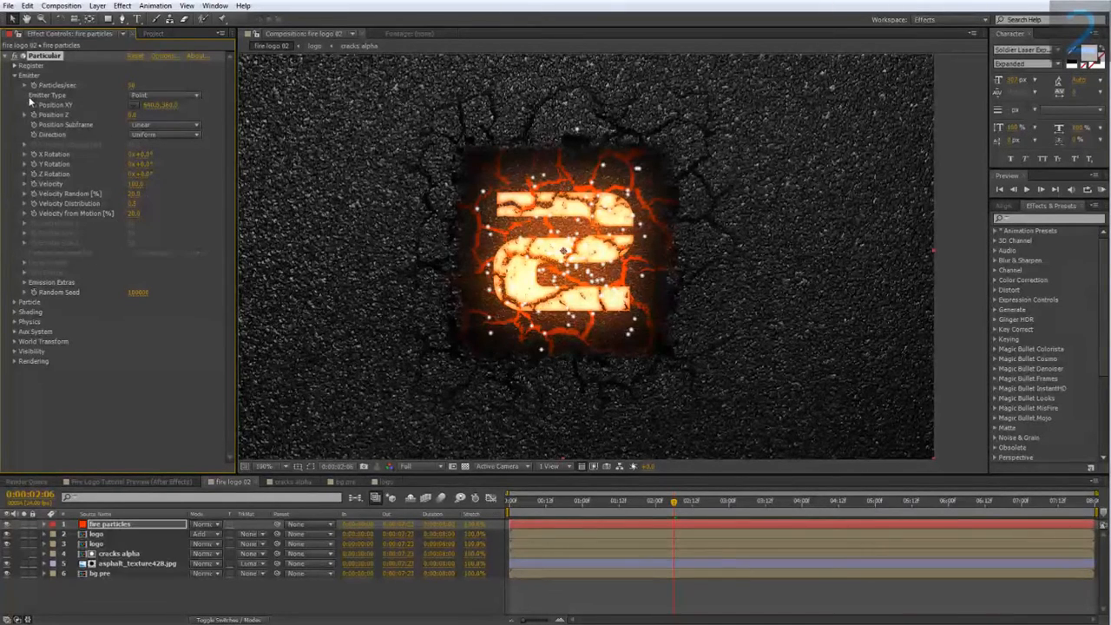
Set the Emitter Type to Box.
{"action": "left_click", "coordinate": [161, 98]}
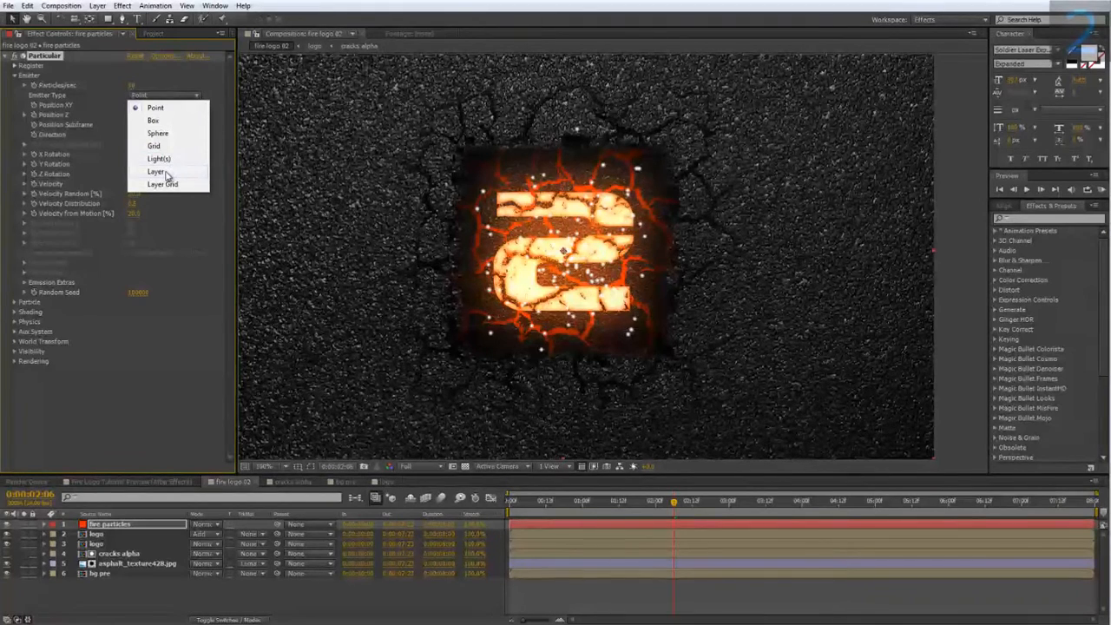
{"action": "left_click", "coordinate": [169, 134]}
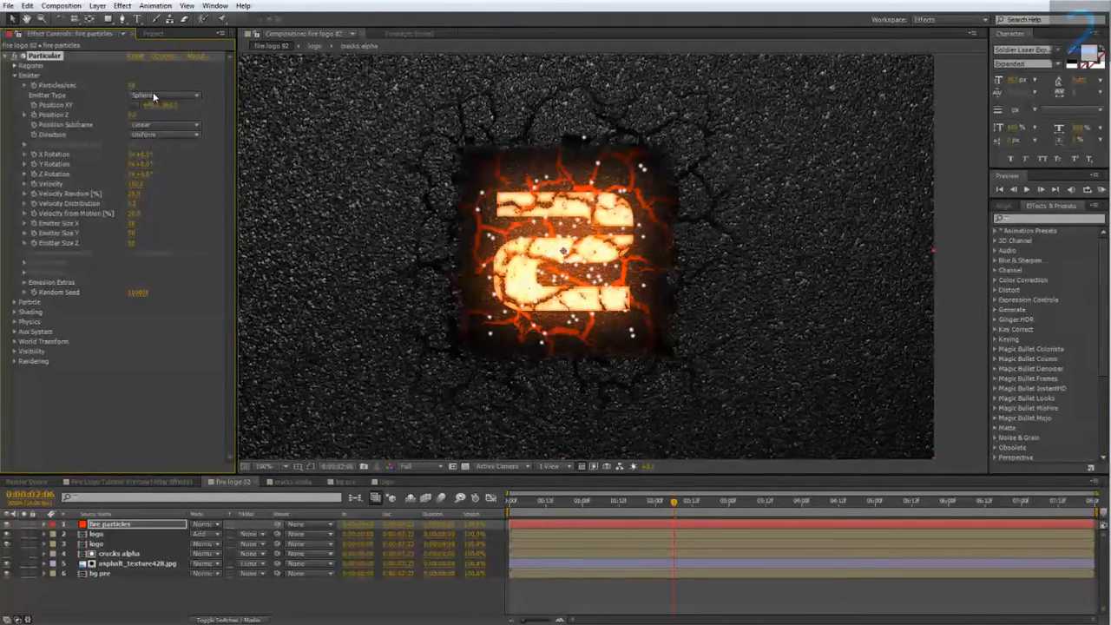
{"action": "left_click", "coordinate": [154, 98]}
{"action": "left_click", "coordinate": [154, 120]}
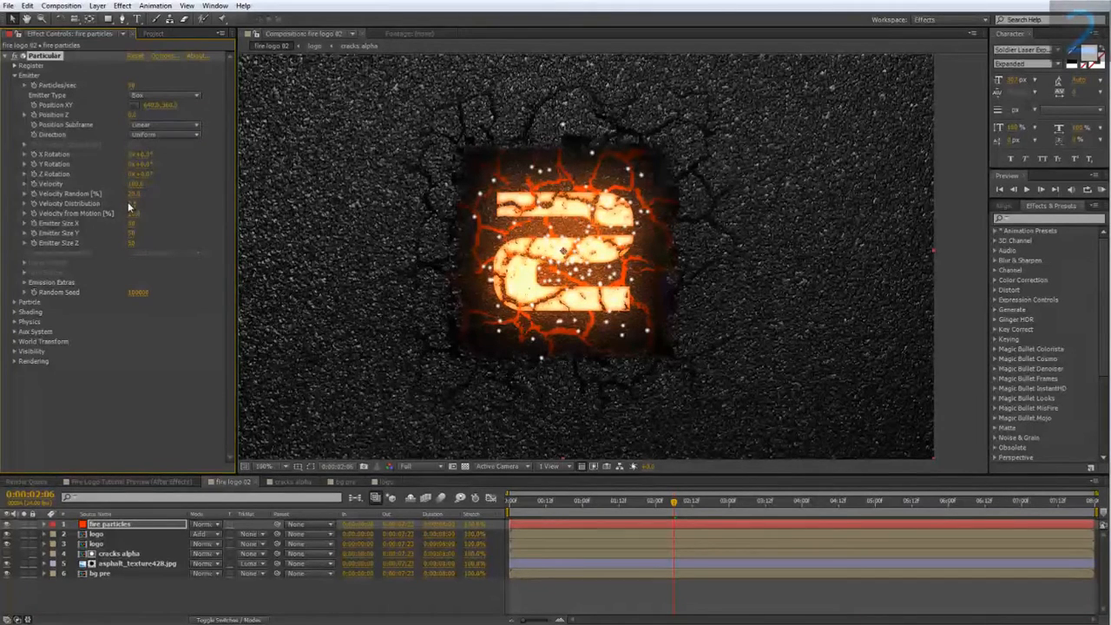
Enlarge the box emitter's X and Y sizes so particles spread around the logo.
{"action": "left_click_drag", "start_coordinate": [147, 225], "coordinate": [312, 231]}
{"action": "mouse_move", "coordinate": [130, 232]}
{"action": "left_mouse_down"}
{"action": "mouse_move", "coordinate": [208, 232]}
{"action": "mouse_move", "coordinate": [130, 249]}
{"action": "left_mouse_up"}
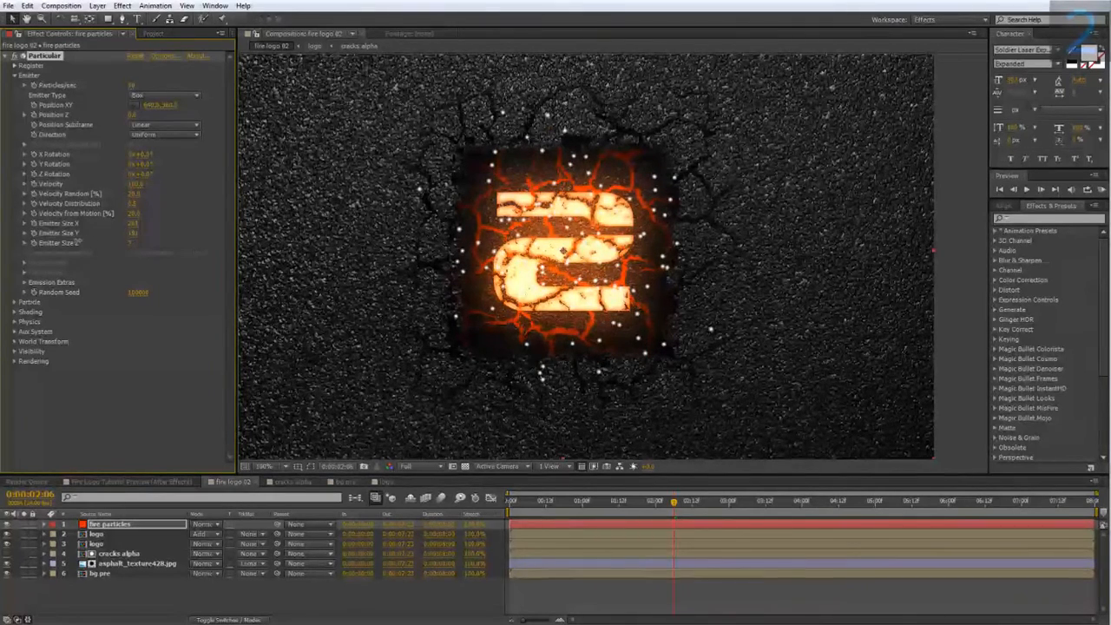
{"action": "mouse_move", "coordinate": [640, 500]}
{"action": "left_mouse_down"}
{"action": "mouse_move", "coordinate": [560, 500]}
{"action": "mouse_move", "coordinate": [619, 500]}
{"action": "mouse_move", "coordinate": [582, 510]}
{"action": "mouse_move", "coordinate": [713, 504]}
{"action": "mouse_move", "coordinate": [626, 501]}
{"action": "mouse_move", "coordinate": [688, 502]}
{"action": "mouse_move", "coordinate": [656, 501]}
{"action": "left_mouse_up"}
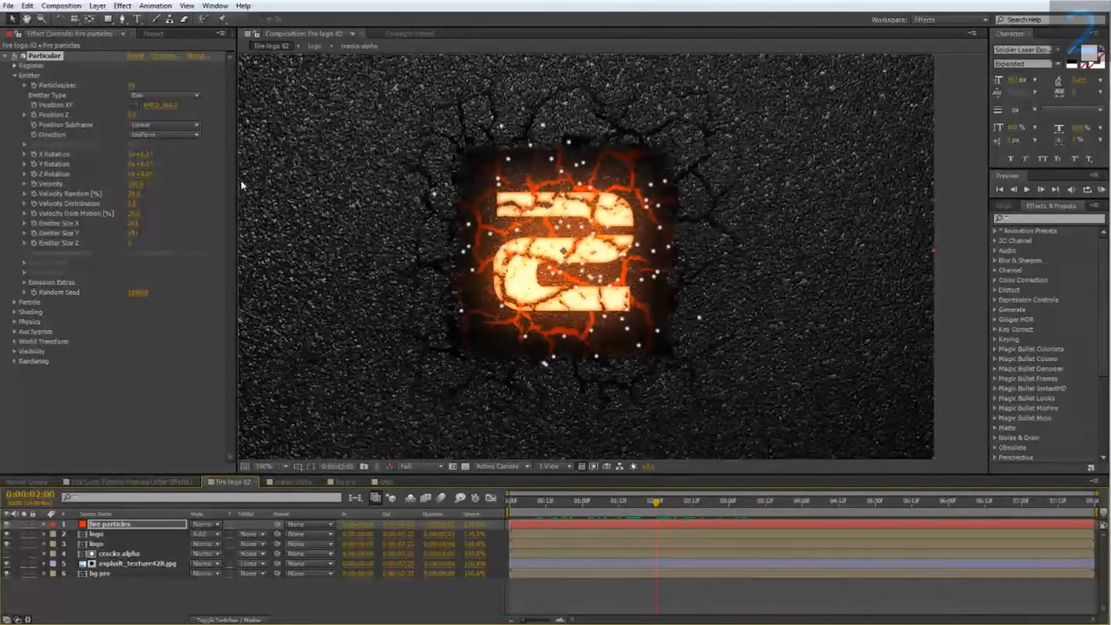
{"action": "left_click_drag", "start_coordinate": [135, 224], "coordinate": [195, 236]}
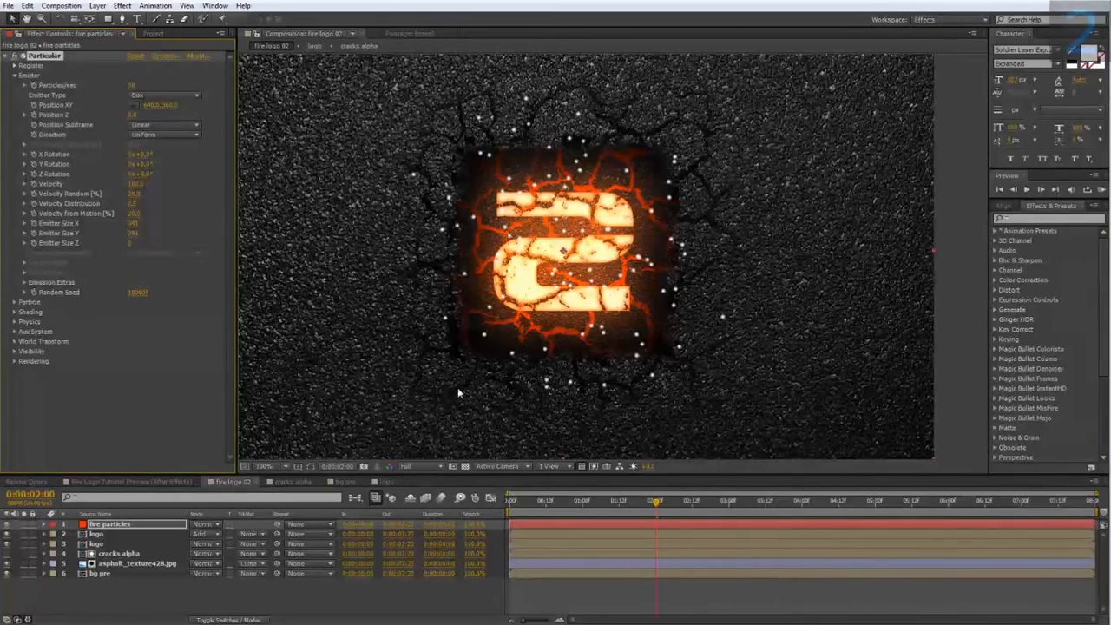
Open Particular's Particle and Physics Air settings and set Wind X to 200.
{"action": "left_click_drag", "start_coordinate": [494, 353], "coordinate": [406, 389]}
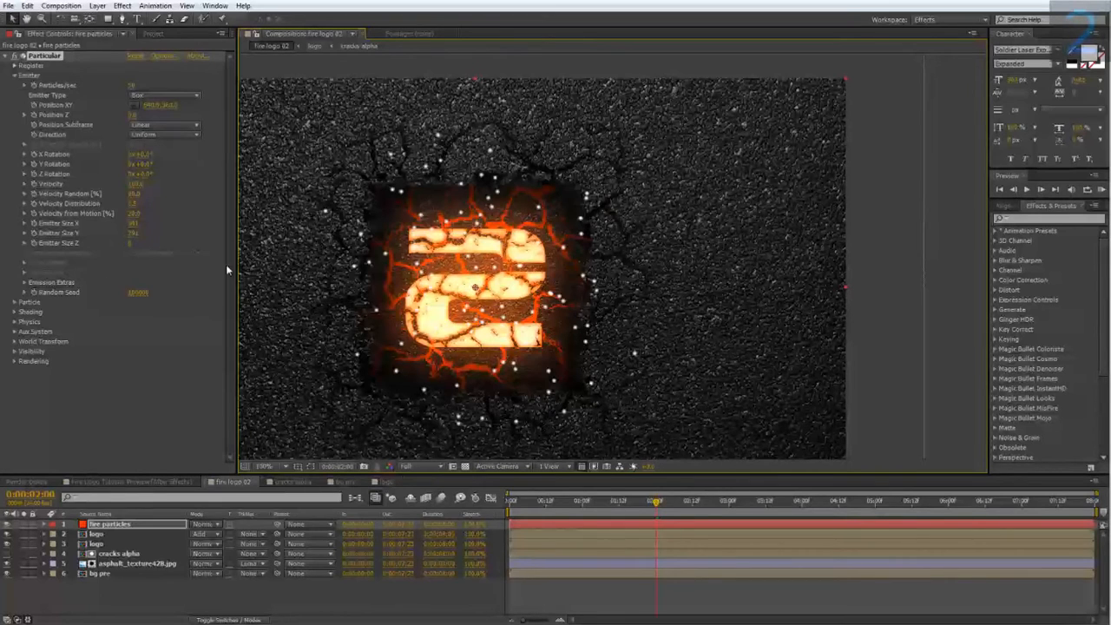
{"action": "left_click", "coordinate": [14, 301]}
{"action": "scroll", "coordinate": [50, 306], "scroll_direction": "down", "scroll_amount": 1}
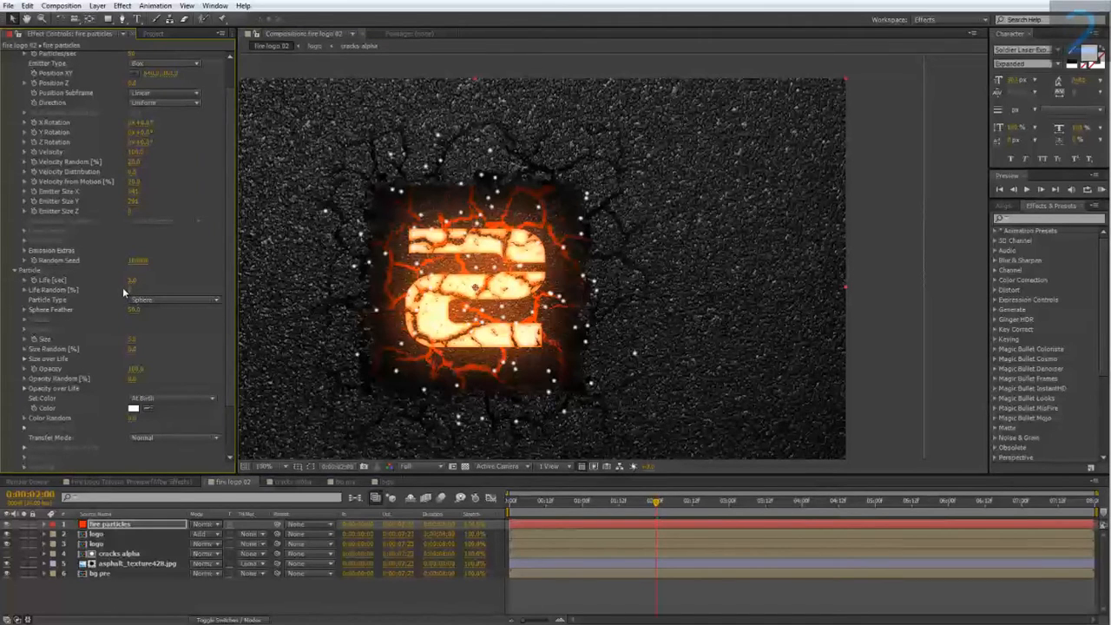
{"action": "scroll", "coordinate": [55, 306], "scroll_direction": "down", "scroll_amount": 2}
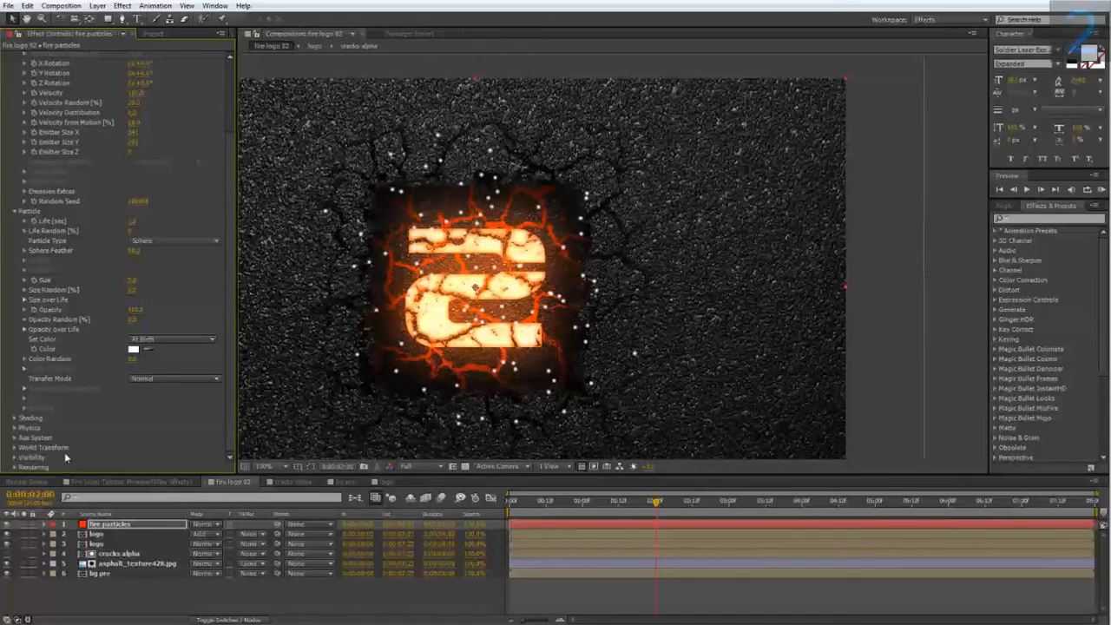
{"action": "left_click", "coordinate": [14, 427]}
{"action": "scroll", "coordinate": [13, 431], "scroll_direction": "down", "scroll_amount": 2}
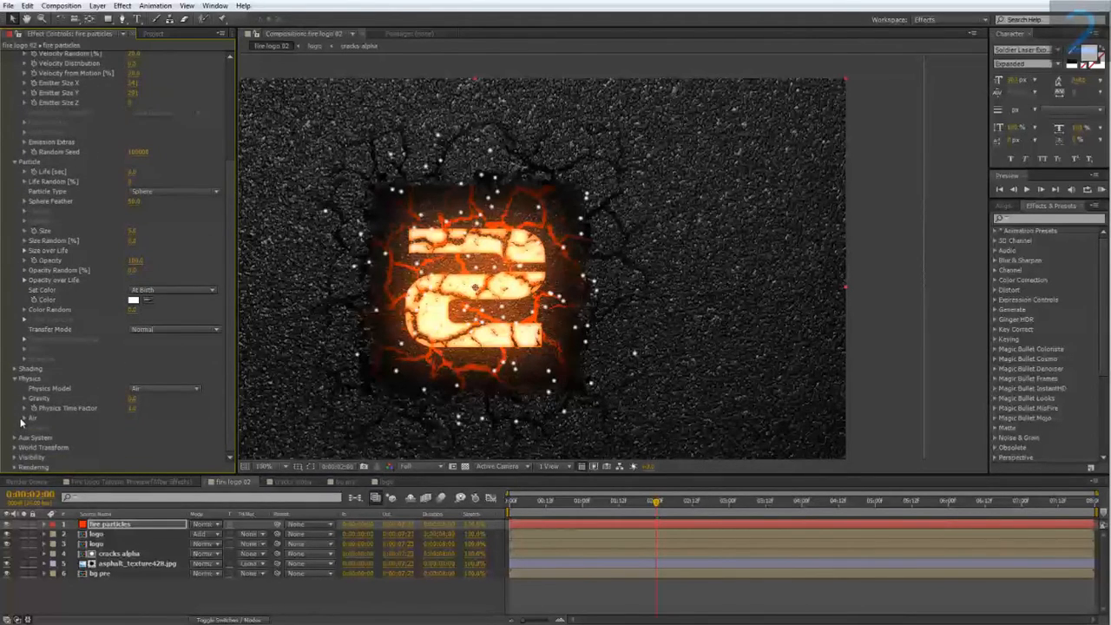
{"action": "left_click", "coordinate": [24, 418]}
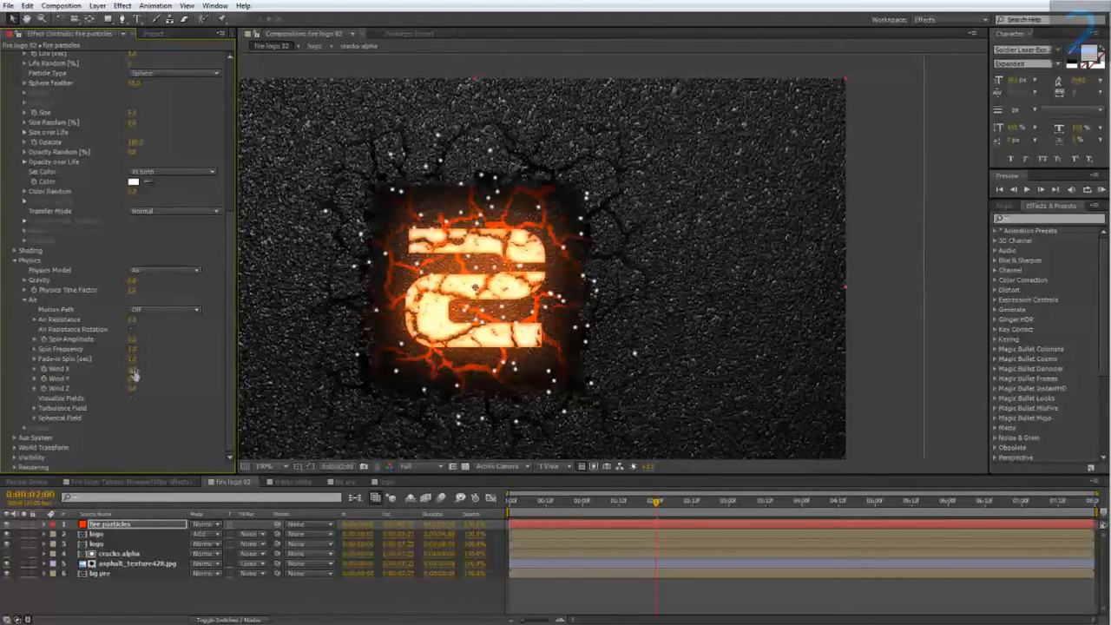
{"action": "left_click_drag", "start_coordinate": [133, 370], "coordinate": [131, 369]}
{"action": "type", "text": "200"}
{"action": "key", "text": "Return"}
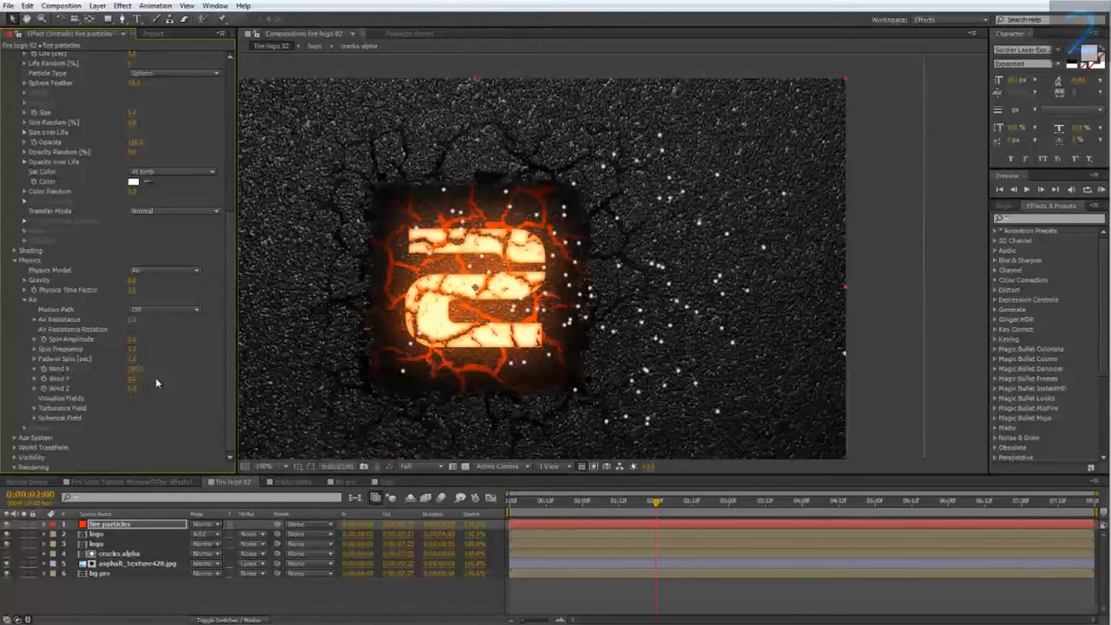
Set the particles' Wind Y to -100.
{"action": "left_click", "coordinate": [132, 379]}
{"action": "type", "text": "100"}
{"action": "key", "text": "Return"}
{"action": "left_click", "coordinate": [132, 379]}
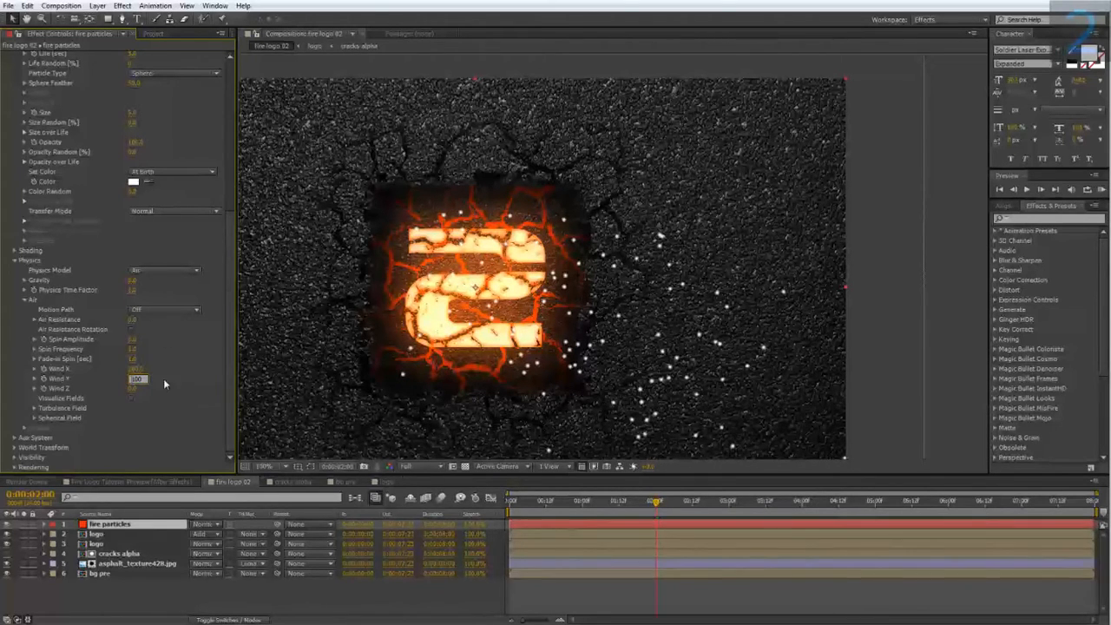
{"action": "type", "text": "-100"}
{"action": "key", "text": "Return"}
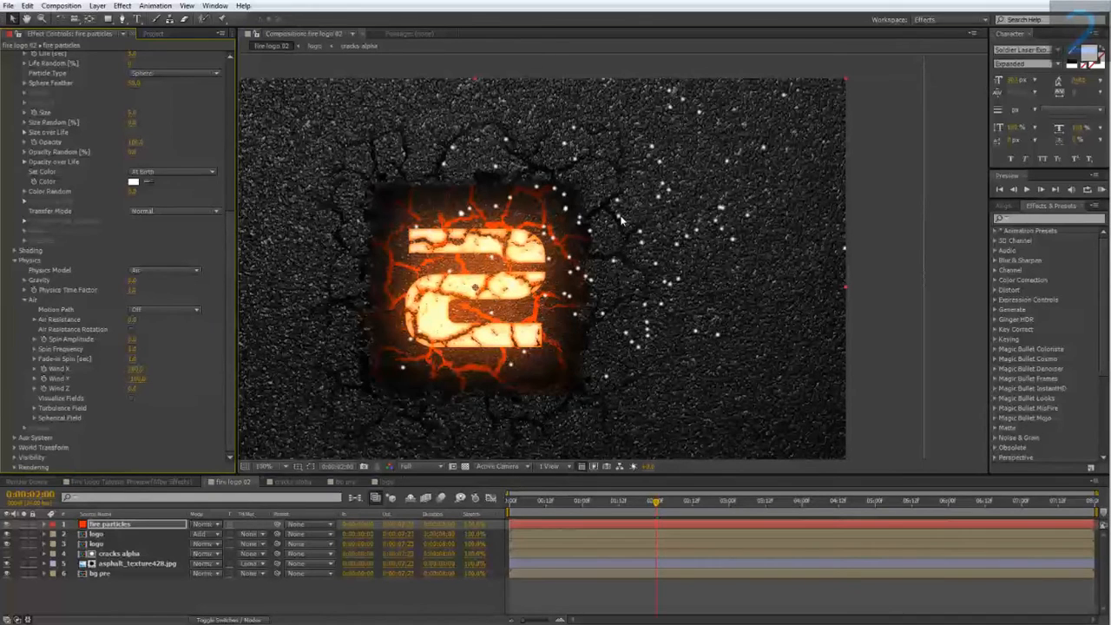
Preview the particle drift along the timeline and enter a Wind Z value.
{"action": "left_click_drag", "start_coordinate": [661, 501], "coordinate": [583, 503]}
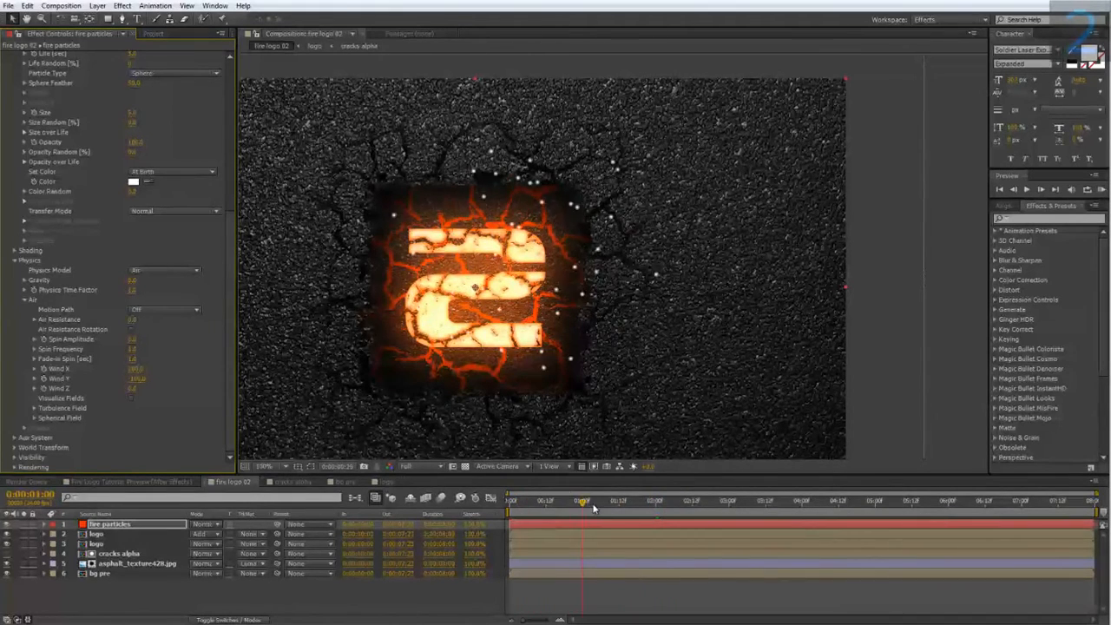
{"action": "key", "text": "space"}
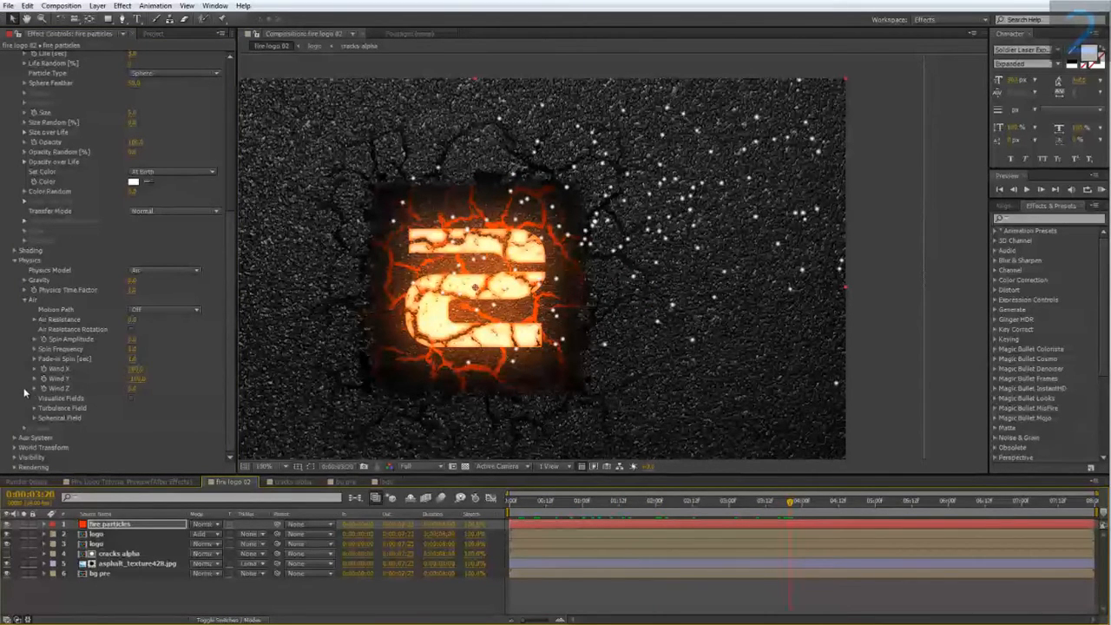
{"action": "left_click", "coordinate": [132, 388]}
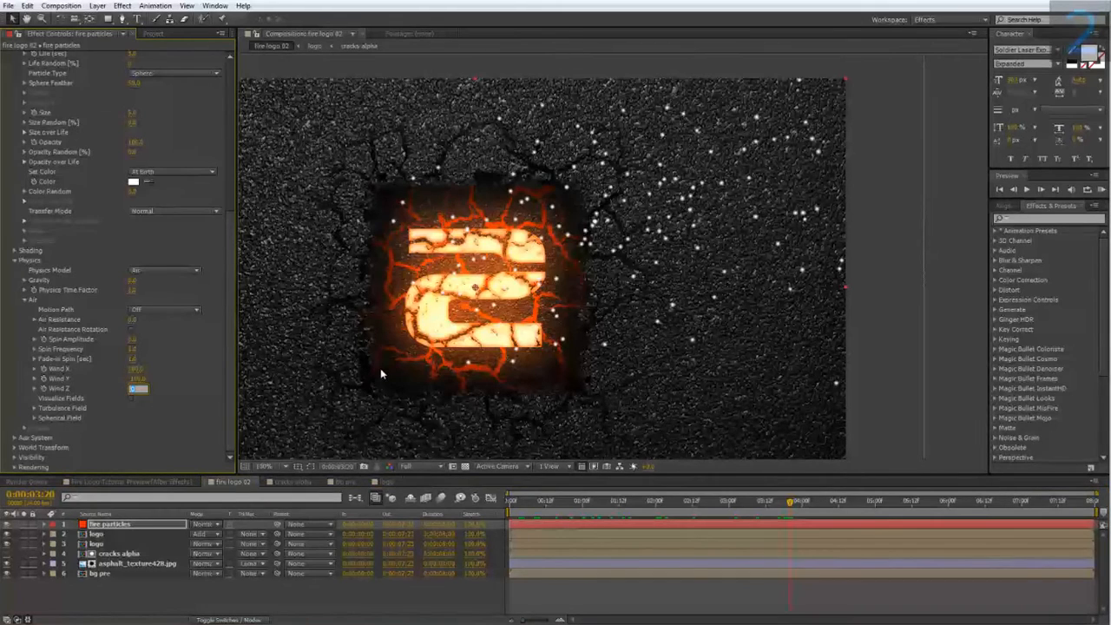
{"action": "key", "text": "Return"}
Open the Turbulence Field settings, enter an Affect Position value, and scrub to check the particle motion.
{"action": "left_click_drag", "start_coordinate": [563, 507], "coordinate": [800, 505]}
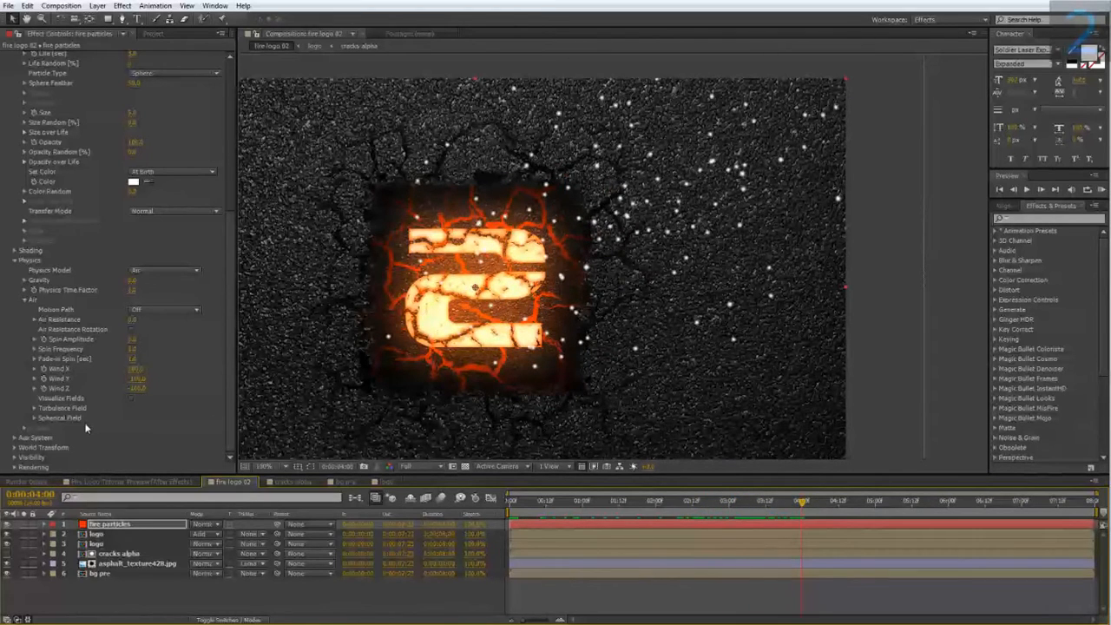
{"action": "left_click", "coordinate": [34, 409]}
{"action": "scroll", "coordinate": [63, 418], "scroll_direction": "down", "scroll_amount": 4}
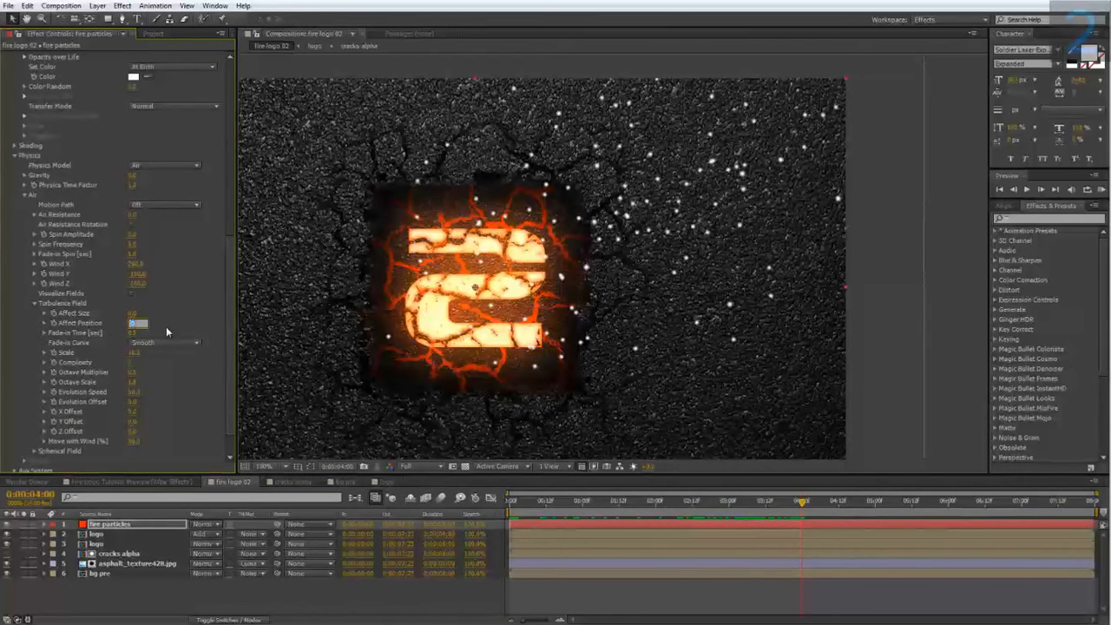
{"action": "key", "text": "Return"}
{"action": "left_click_drag", "start_coordinate": [569, 504], "coordinate": [823, 519]}
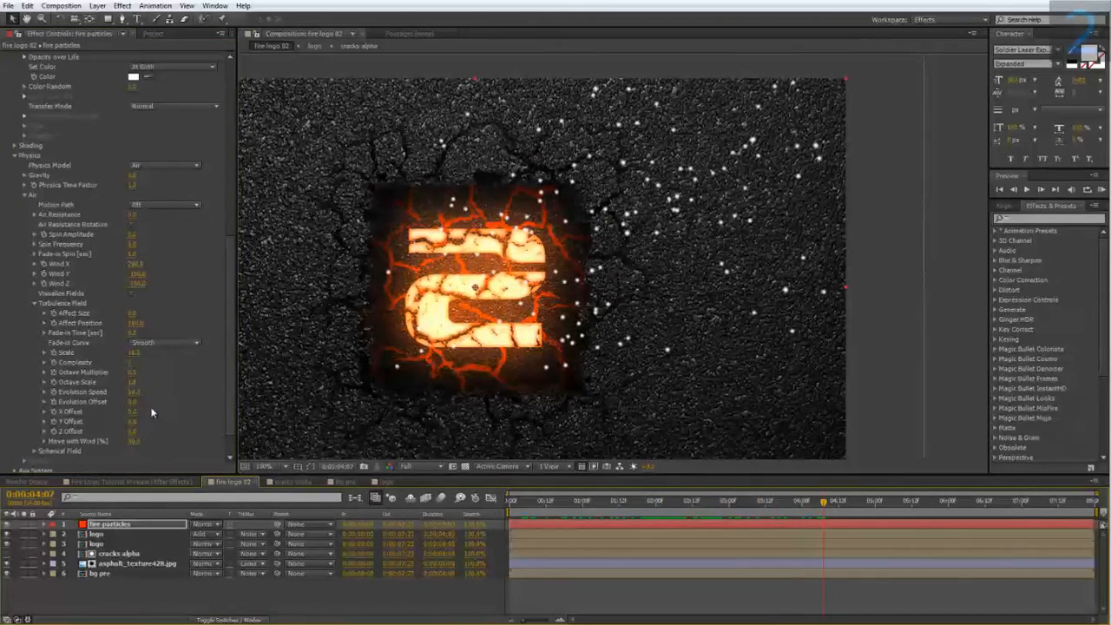
Set the particle color to a pale yellow and compare the result against the reference preview composition.
{"action": "scroll", "coordinate": [126, 208], "scroll_direction": "up", "scroll_amount": 3}
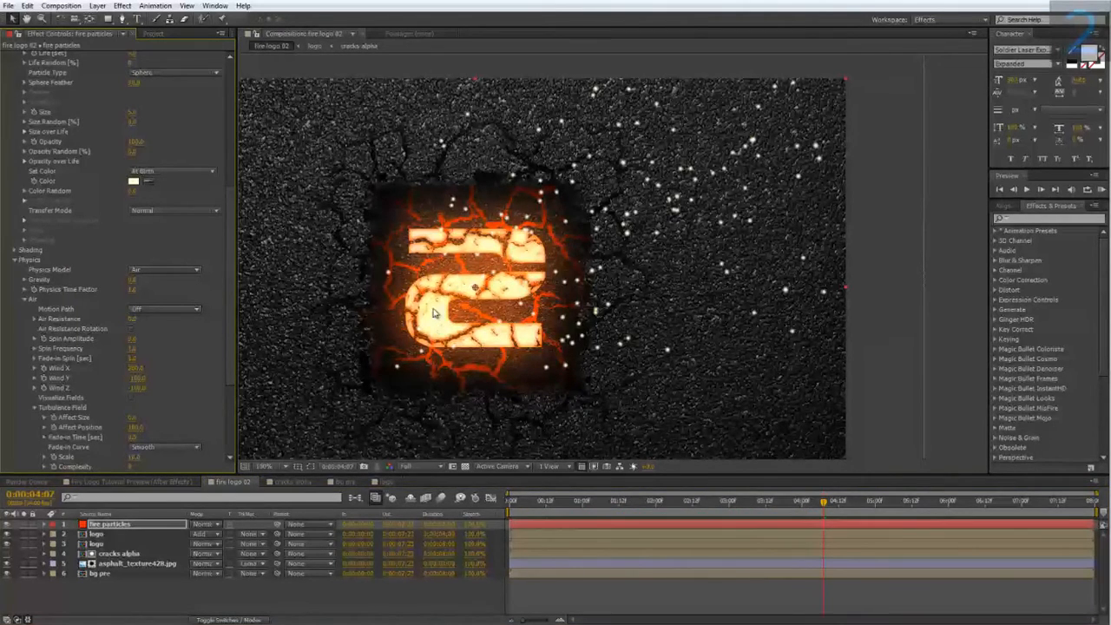
{"action": "key", "text": "period"}
{"action": "left_click", "coordinate": [133, 182]}
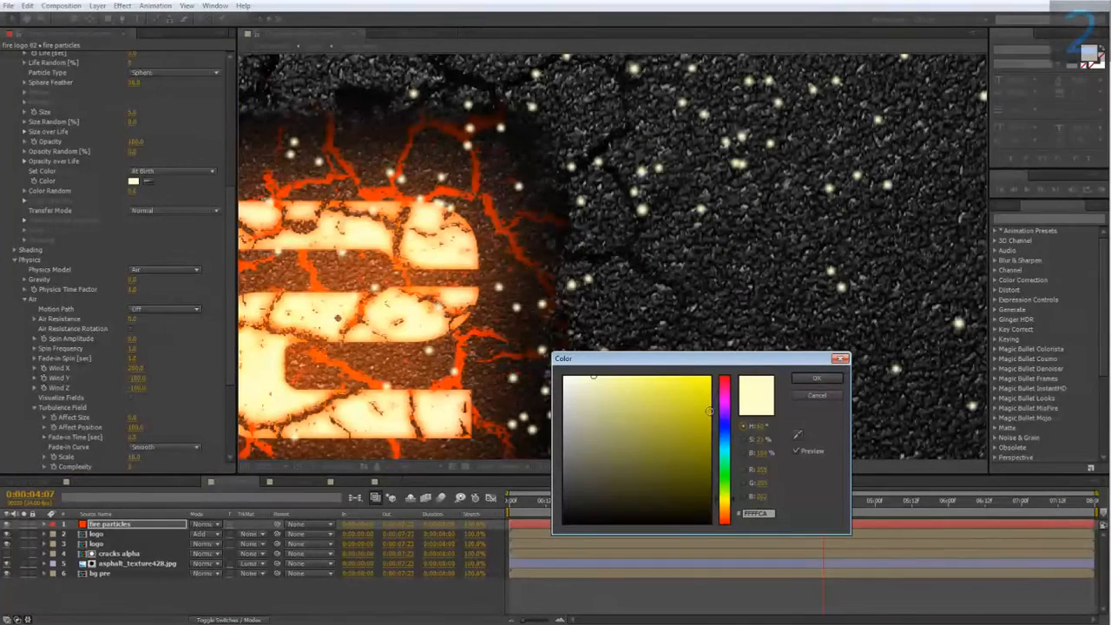
{"action": "left_click_drag", "start_coordinate": [733, 507], "coordinate": [734, 511]}
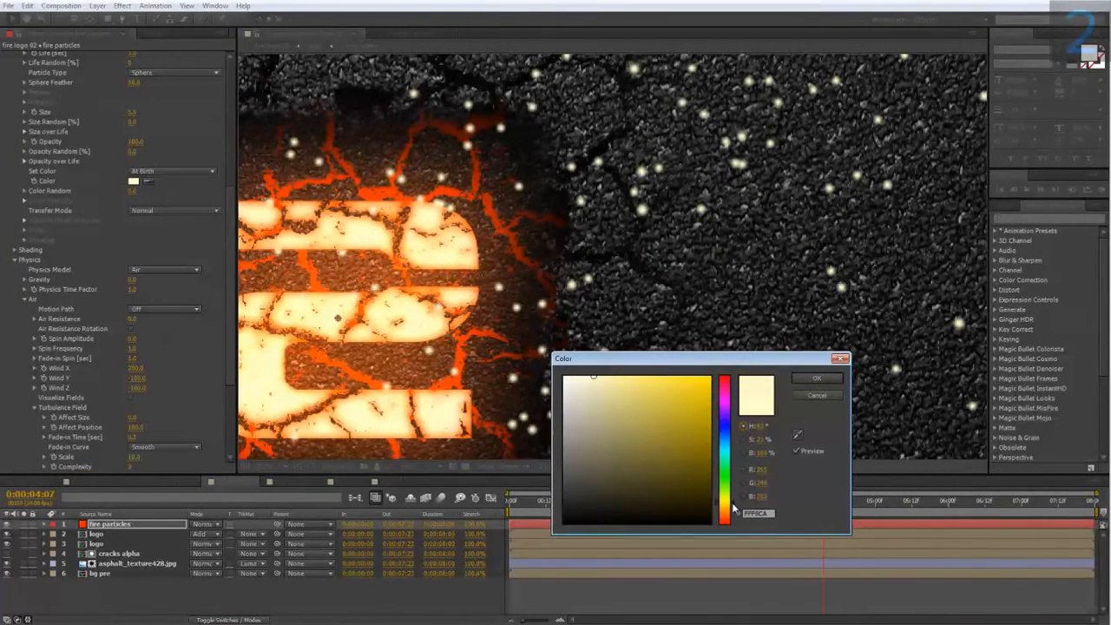
{"action": "left_click", "coordinate": [807, 378]}
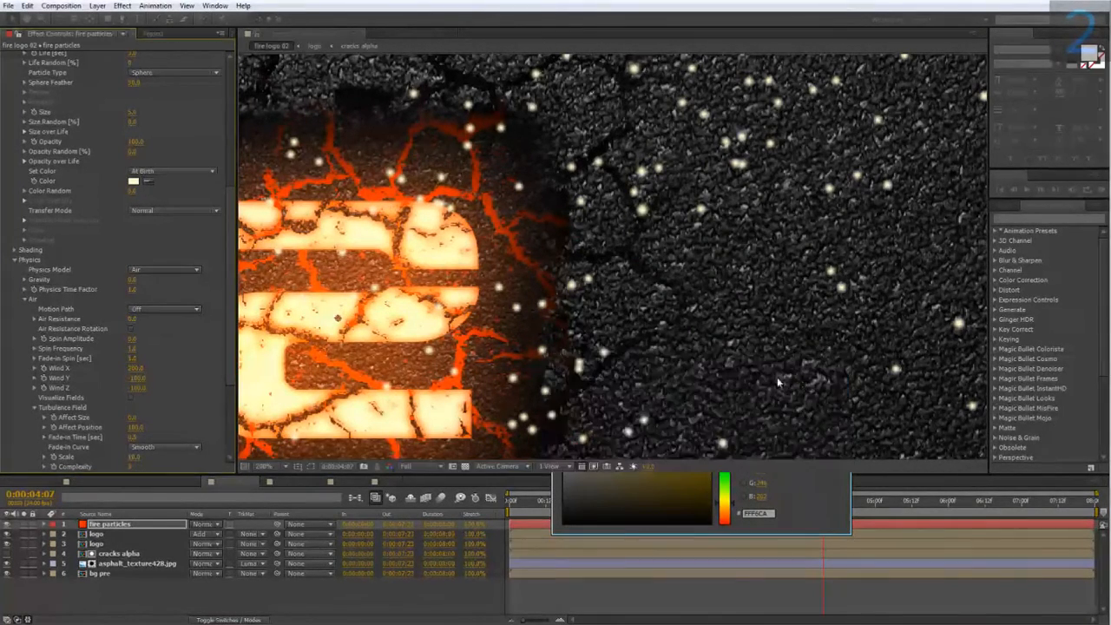
{"action": "key", "text": "comma"}
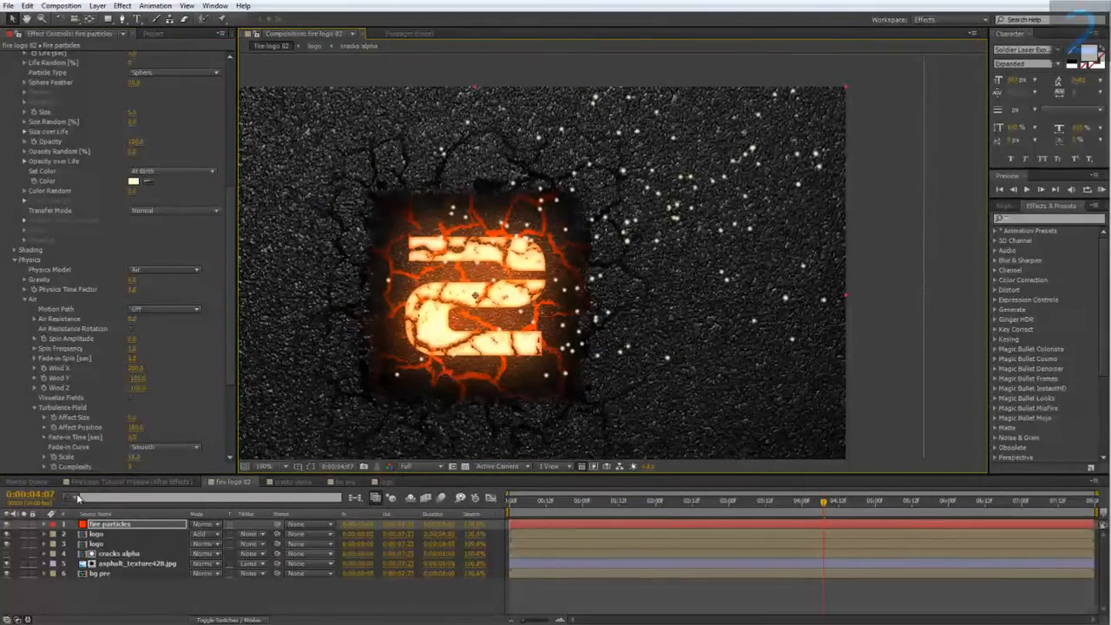
{"action": "left_click", "coordinate": [130, 482]}
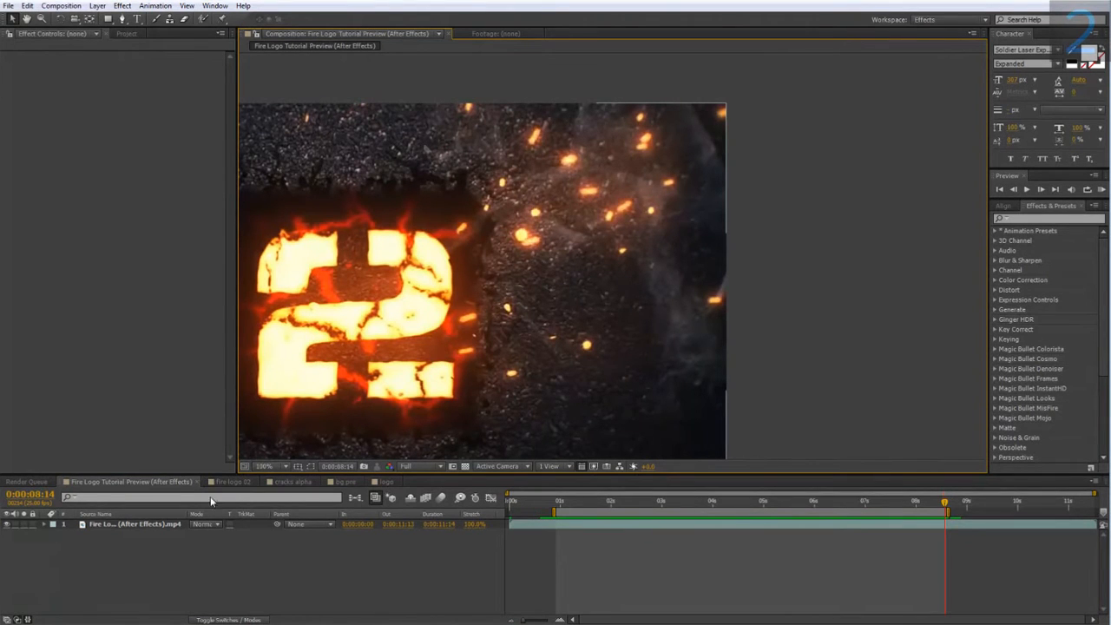
{"action": "left_click", "coordinate": [235, 481]}
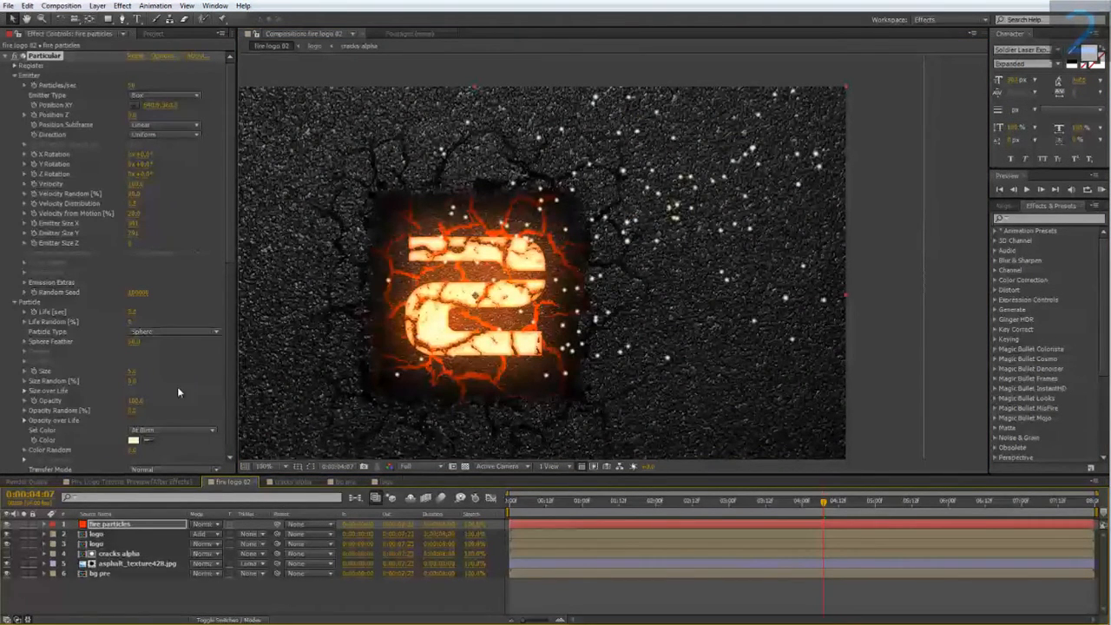
Turn Motion Blur on in Particular's Rendering settings.
{"action": "scroll", "coordinate": [103, 404], "scroll_direction": "down", "scroll_amount": 10}
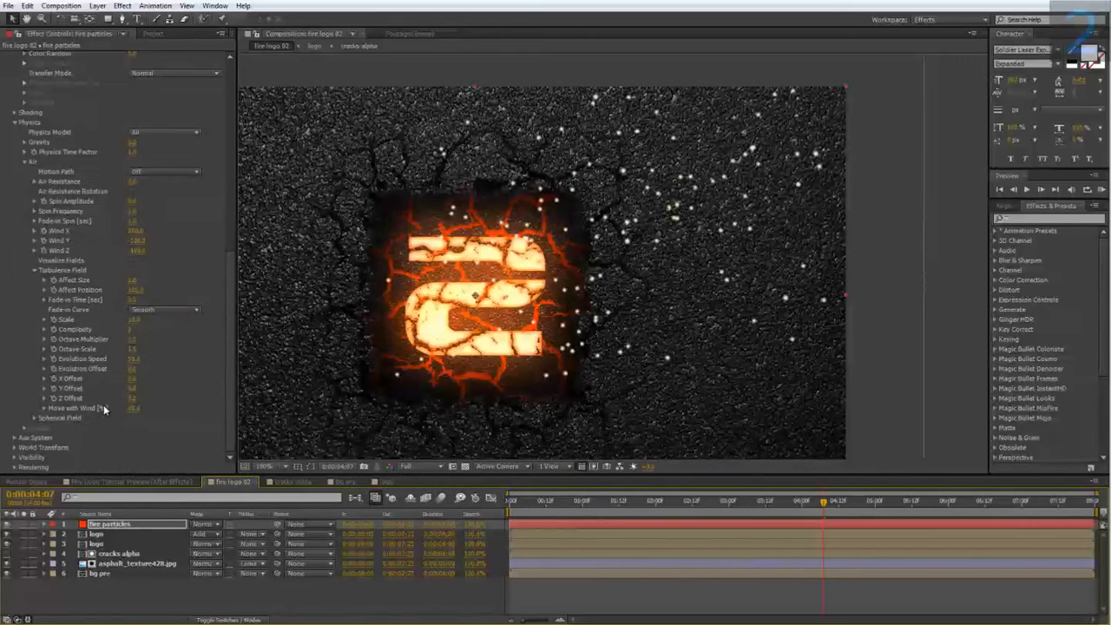
{"action": "left_click", "coordinate": [14, 466]}
{"action": "scroll", "coordinate": [14, 466], "scroll_direction": "down", "scroll_amount": 2}
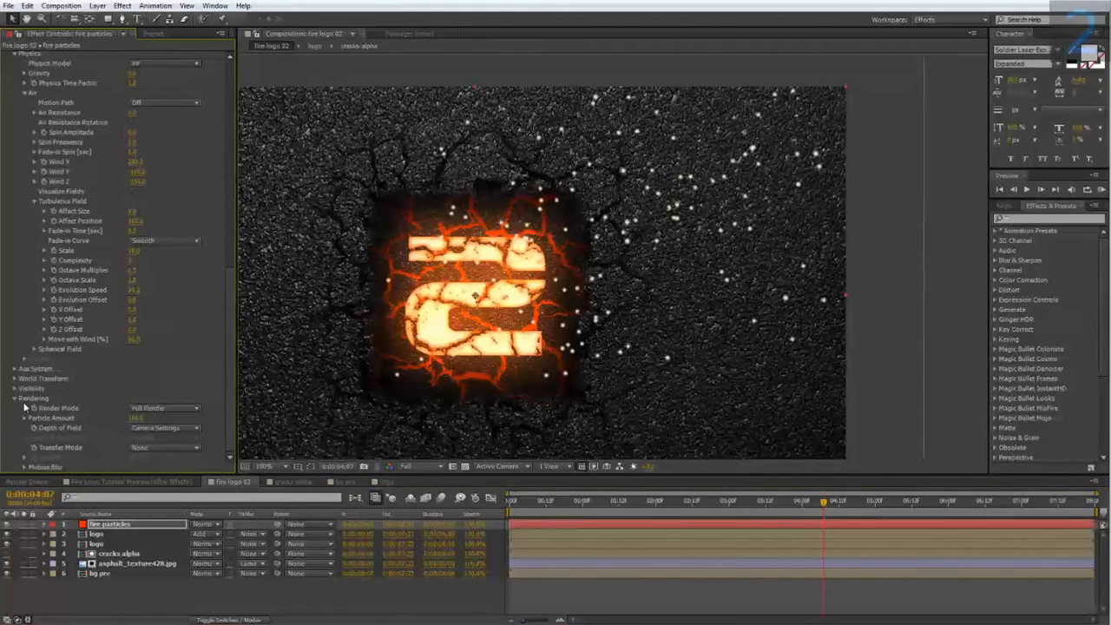
{"action": "left_click", "coordinate": [25, 467]}
{"action": "scroll", "coordinate": [26, 470], "scroll_direction": "down", "scroll_amount": 2}
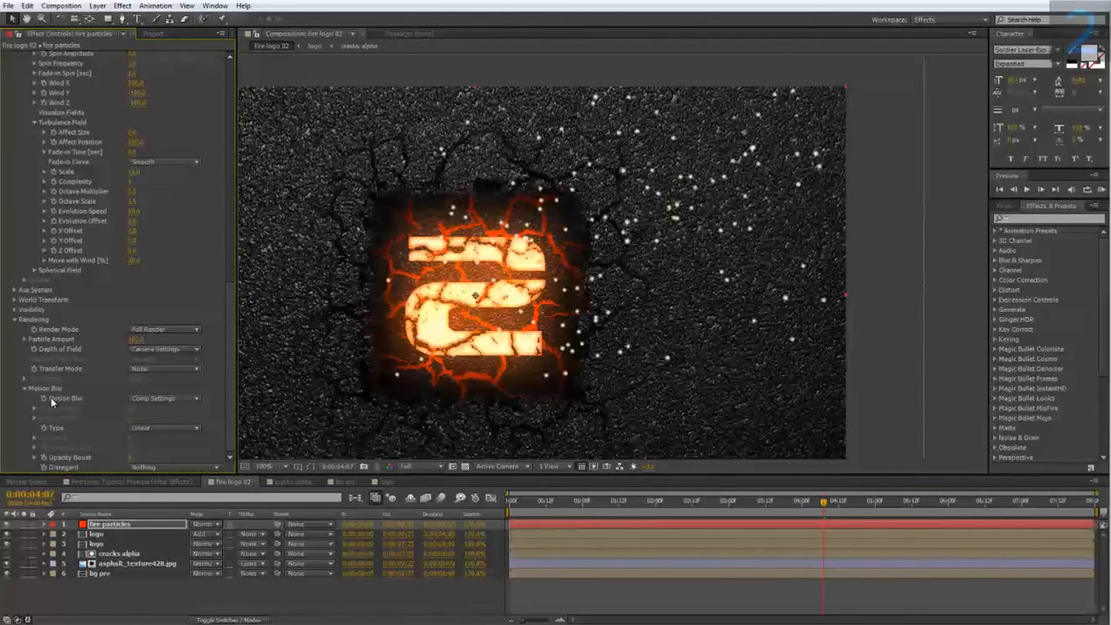
{"action": "left_click", "coordinate": [153, 397]}
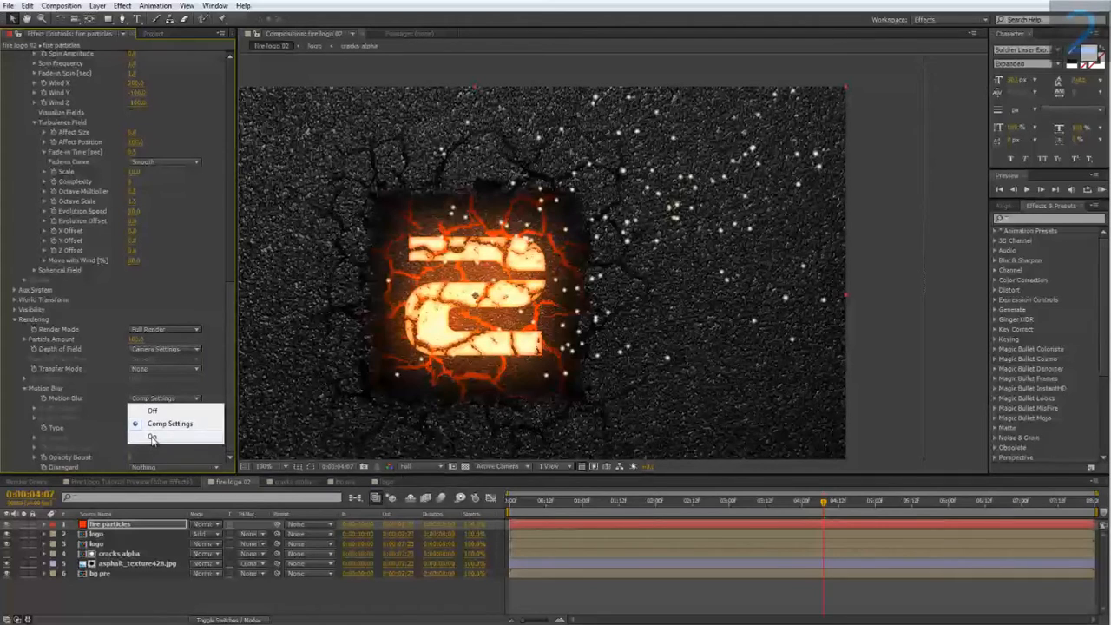
{"action": "left_click", "coordinate": [152, 437]}
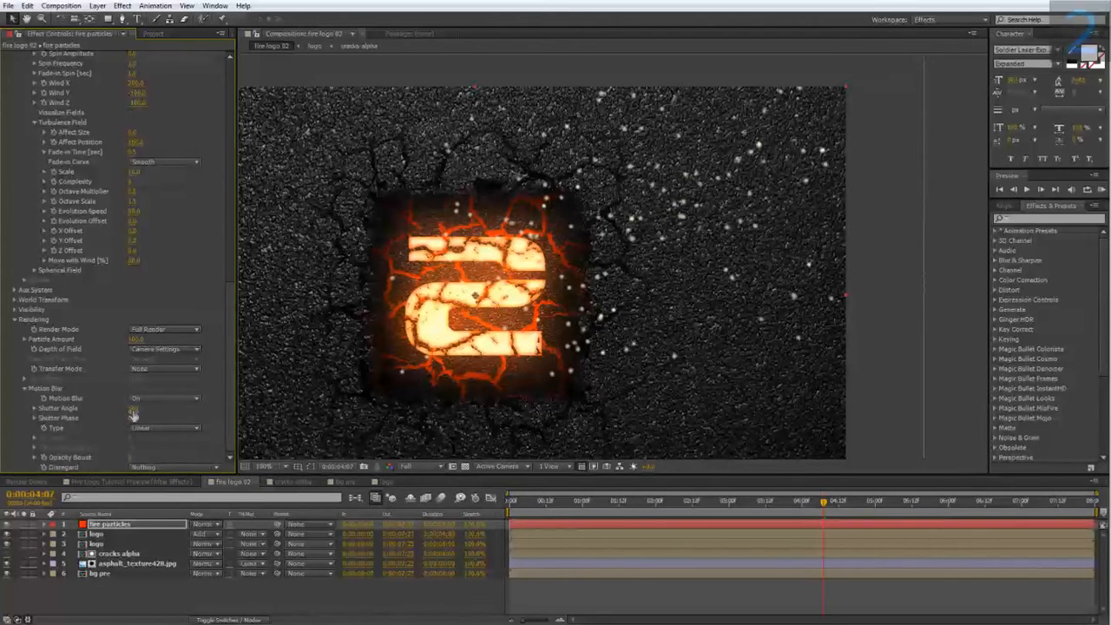
Increase the motion blur Shutter Angle and raise the Opacity Boost so particles streak.
{"action": "left_click_drag", "start_coordinate": [132, 410], "coordinate": [410, 411]}
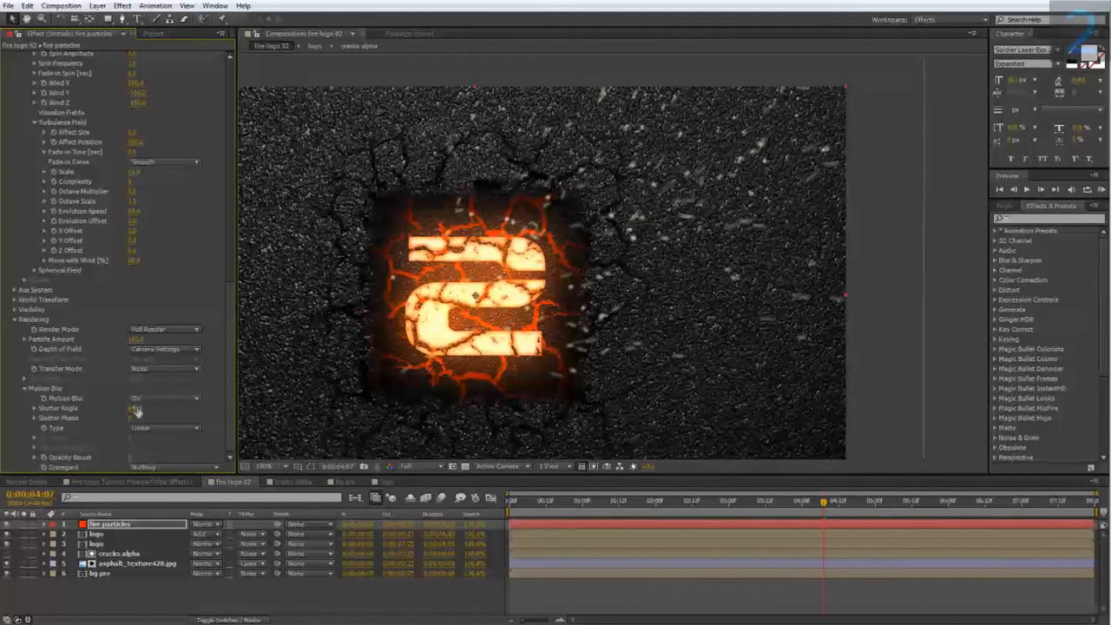
{"action": "left_click", "coordinate": [136, 409]}
{"action": "key", "text": "Return"}
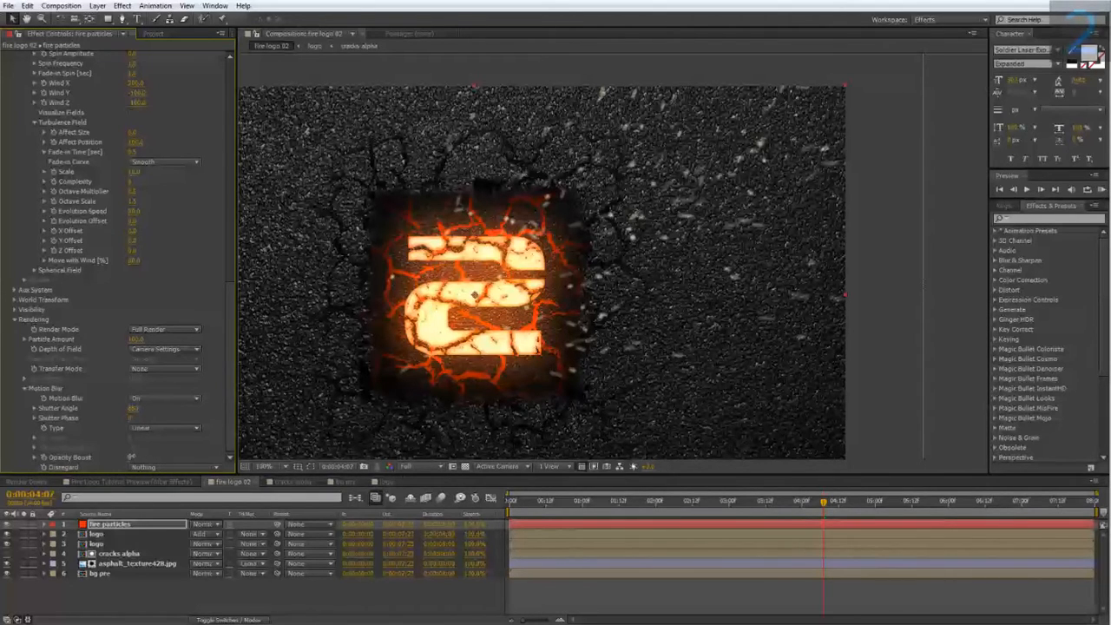
{"action": "left_click_drag", "start_coordinate": [129, 458], "coordinate": [139, 455]}
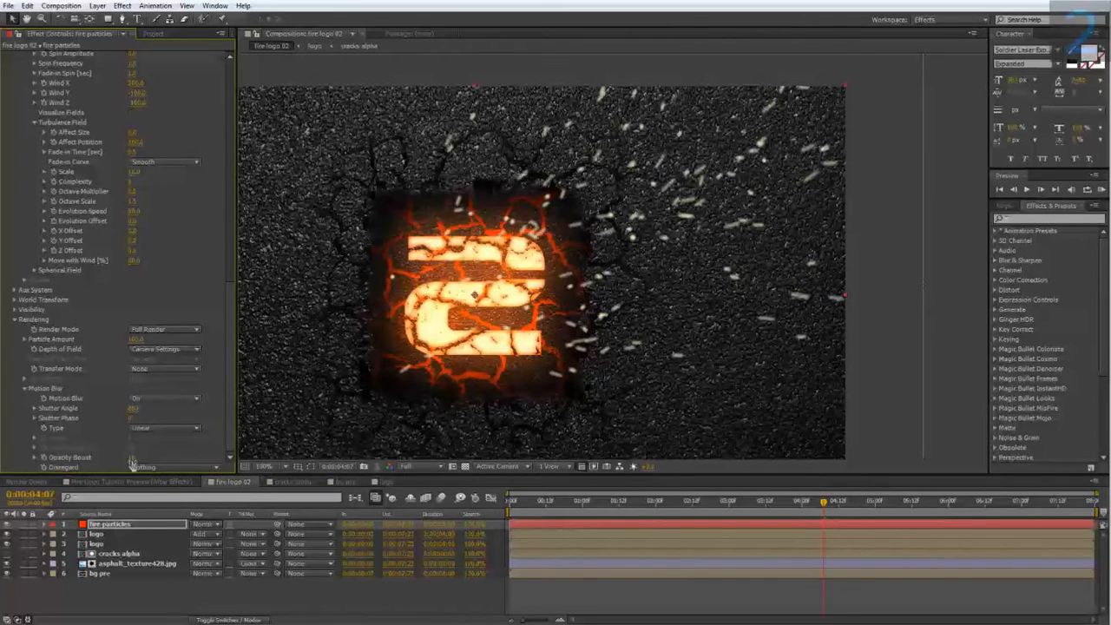
Apply the Stylize Glow effect to the fire particles layer.
{"action": "right_click", "coordinate": [125, 524]}
{"action": "mouse_move", "coordinate": [203, 259]}
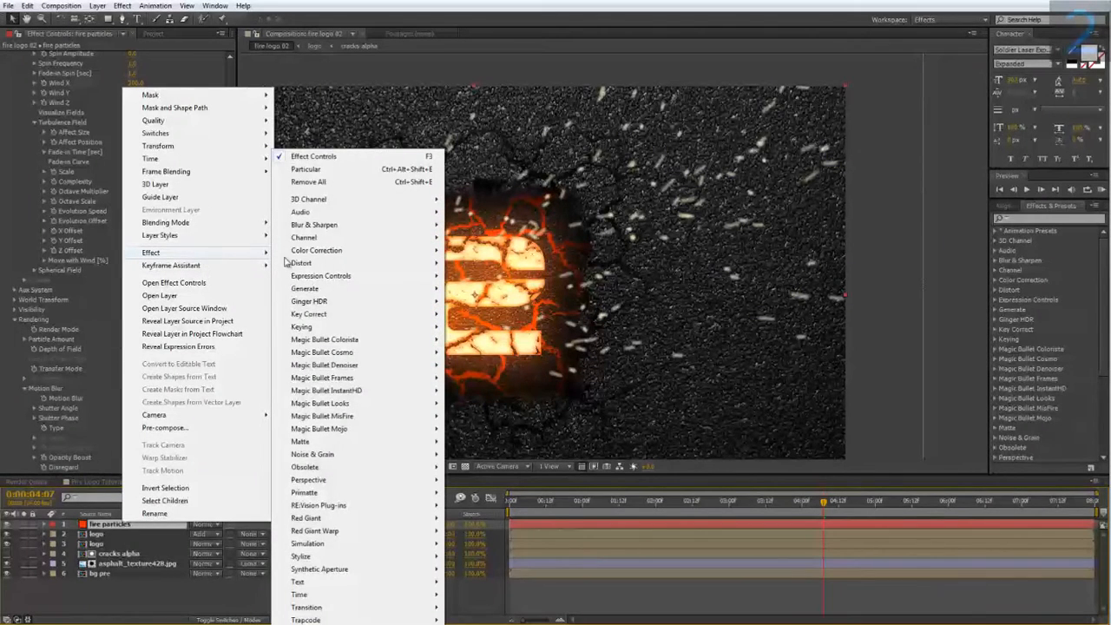
{"action": "mouse_move", "coordinate": [328, 556]}
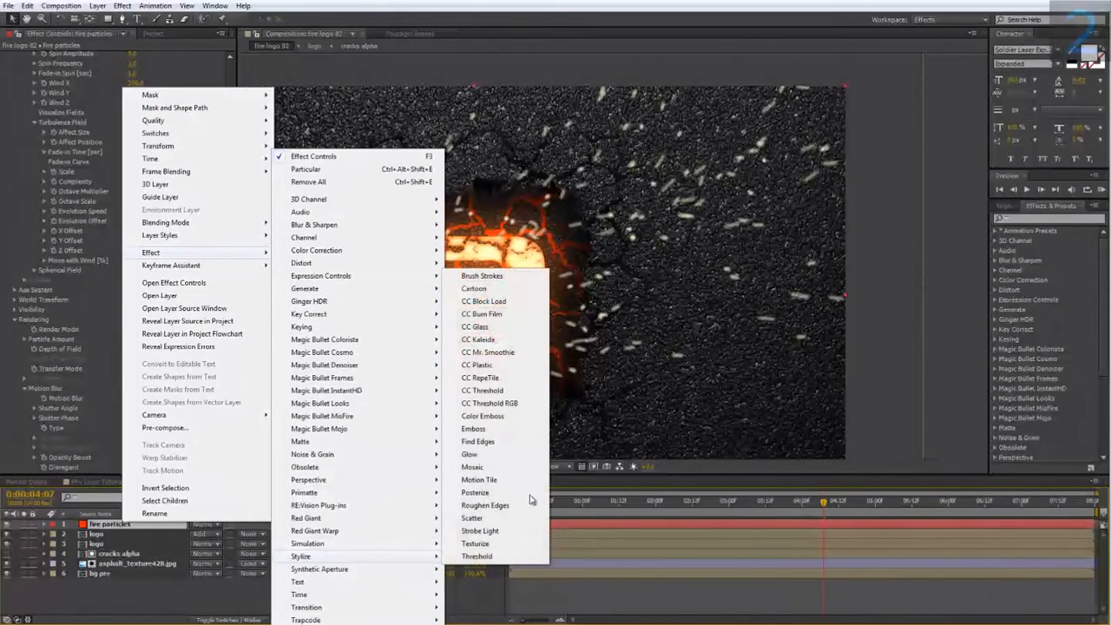
{"action": "left_click", "coordinate": [469, 454]}
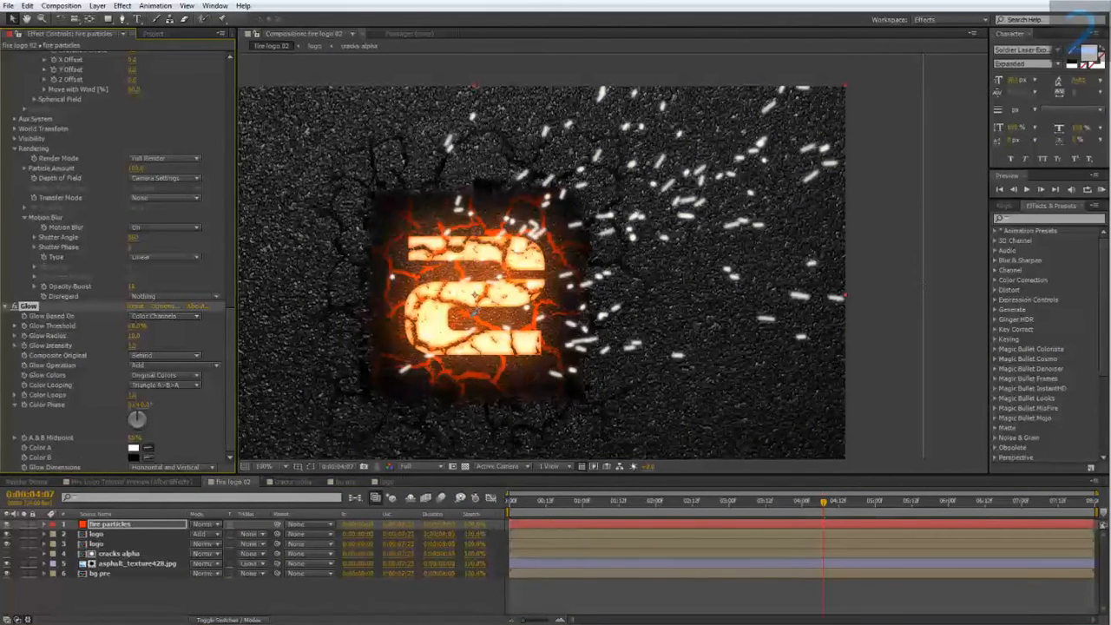
{"action": "left_click", "coordinate": [475, 316]}
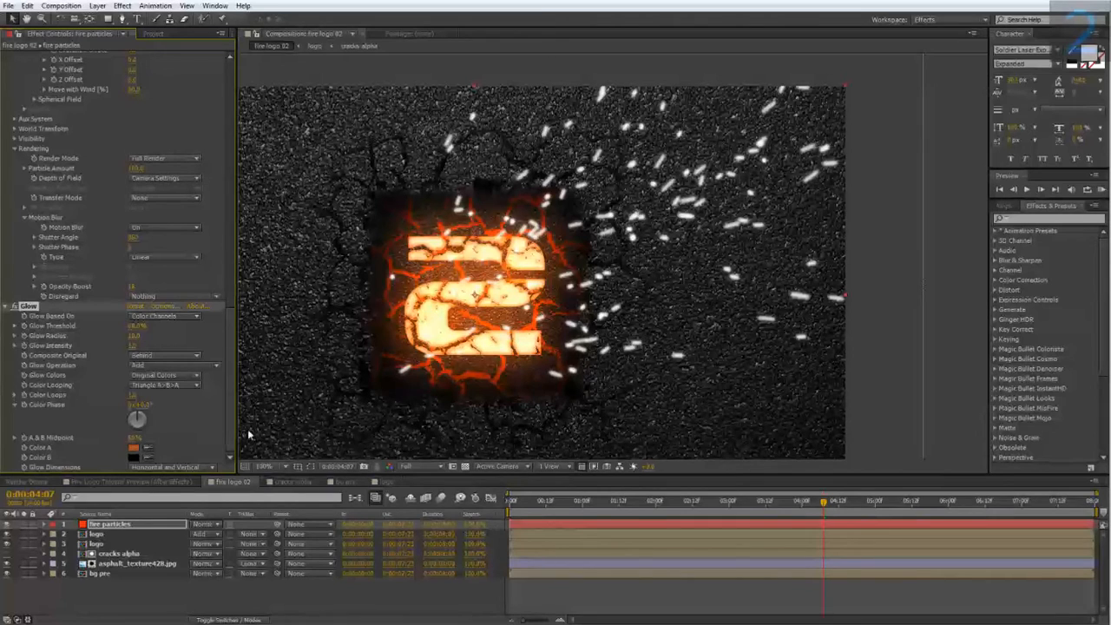
Set the Glow's Color A to a bright orange, FF9C00.
{"action": "left_click", "coordinate": [135, 448]}
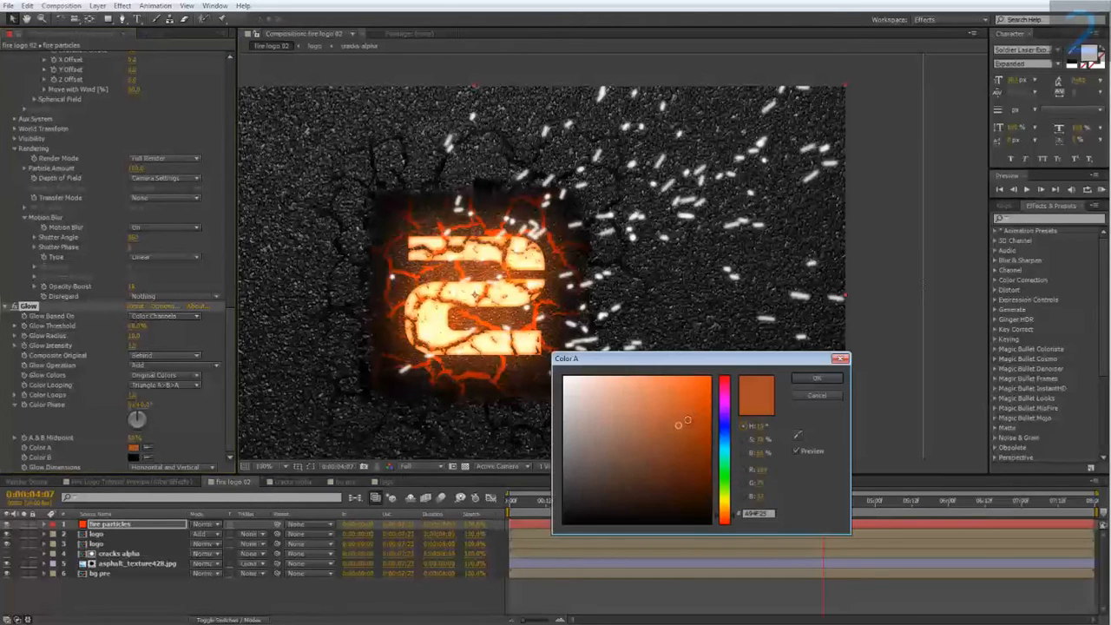
{"action": "left_click", "coordinate": [731, 514]}
{"action": "mouse_move", "coordinate": [674, 426]}
{"action": "left_mouse_down"}
{"action": "mouse_move", "coordinate": [745, 419]}
{"action": "mouse_move", "coordinate": [756, 375]}
{"action": "left_mouse_up"}
{"action": "left_click", "coordinate": [816, 379]}
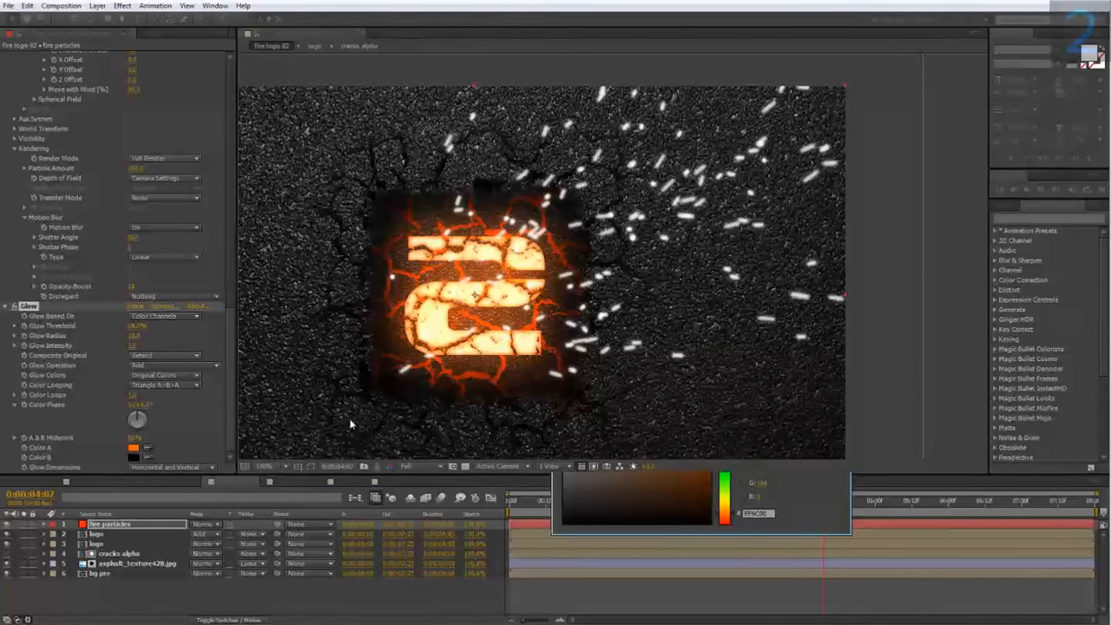
Set the Glow's Color B to a red-orange, FF4300.
{"action": "left_click", "coordinate": [149, 458]}
{"action": "left_click", "coordinate": [134, 447]}
{"action": "left_click", "coordinate": [133, 457]}
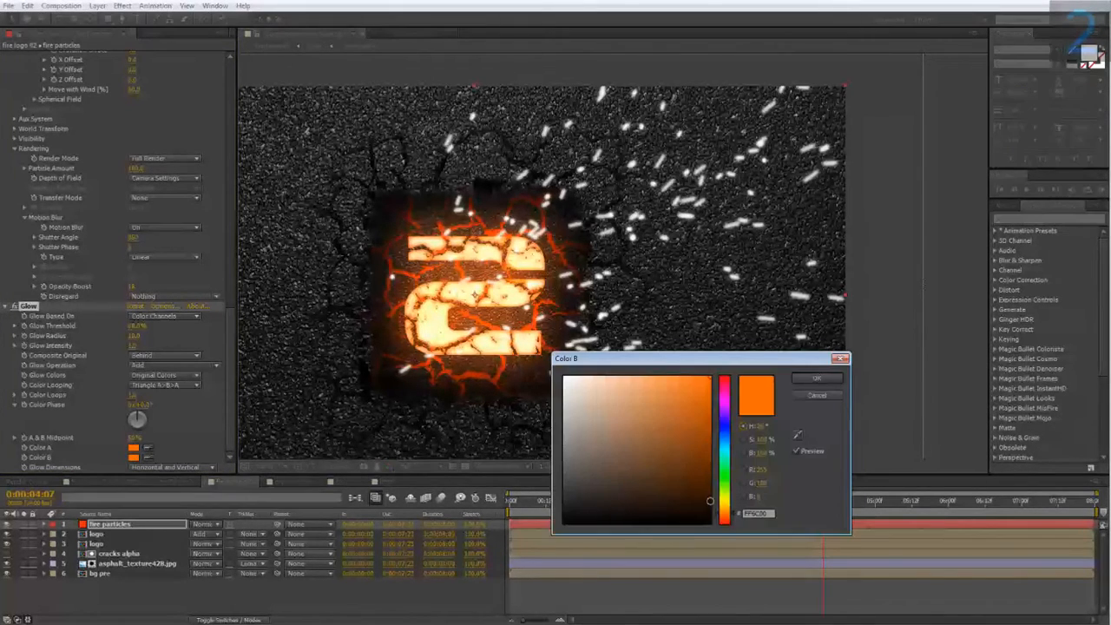
{"action": "left_click_drag", "start_coordinate": [725, 518], "coordinate": [729, 522]}
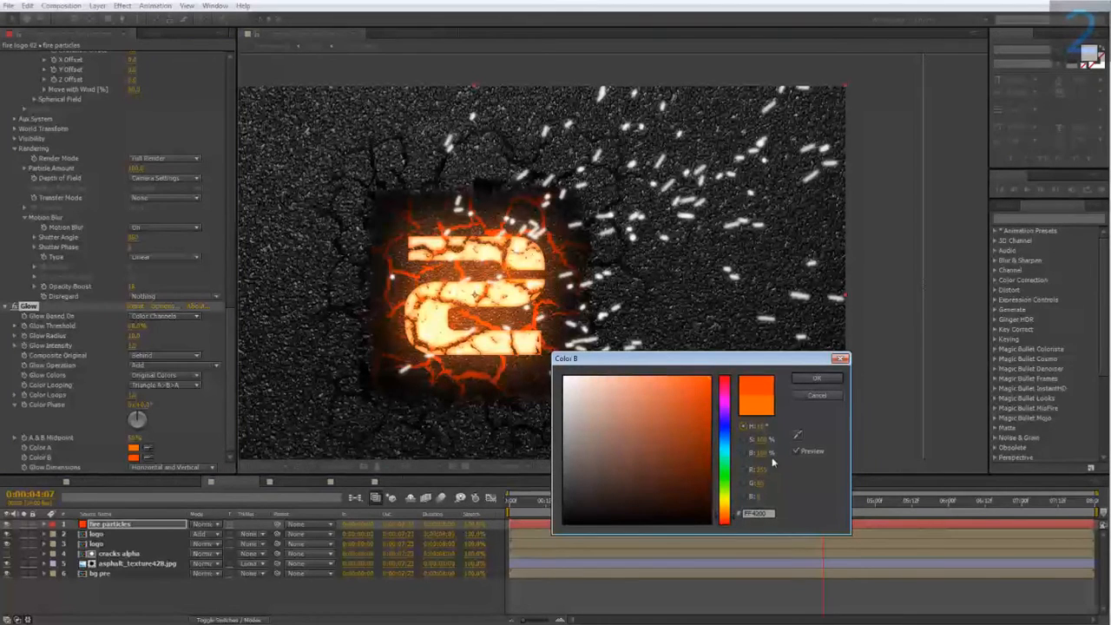
{"action": "left_click", "coordinate": [808, 382]}
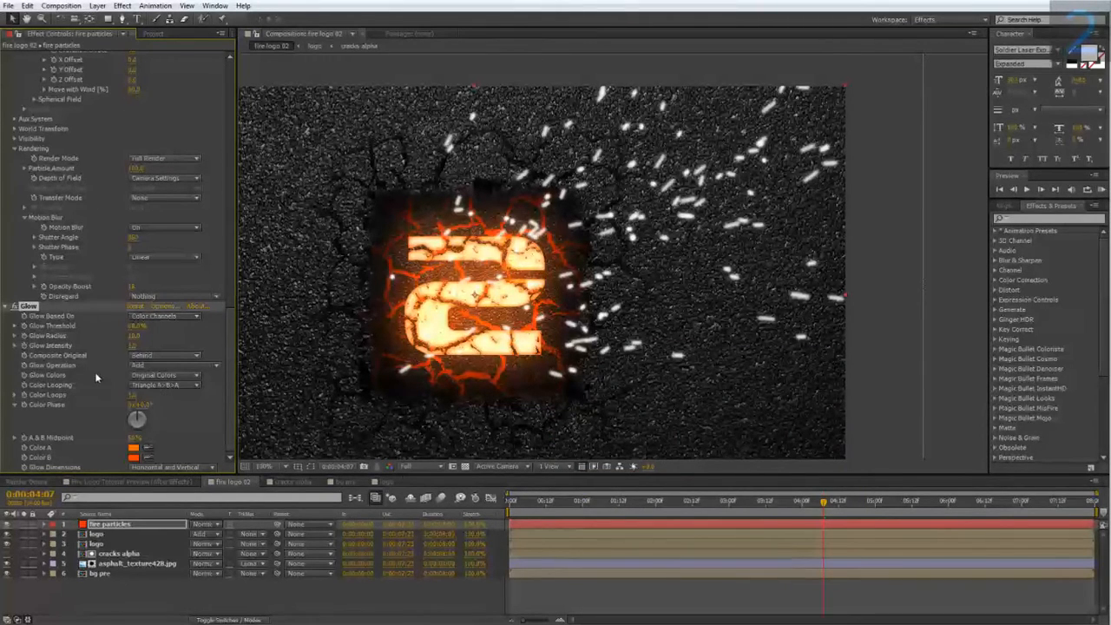
Set the Glow Colors to A & B Colors and lower the Glow Threshold.
{"action": "left_click", "coordinate": [148, 377]}
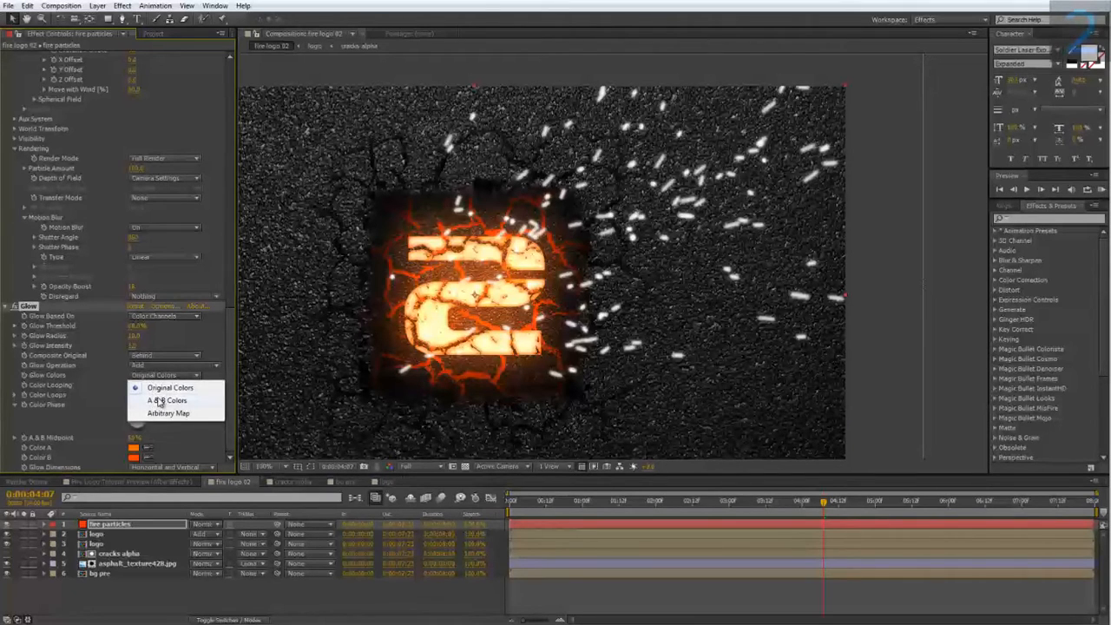
{"action": "left_click", "coordinate": [160, 400]}
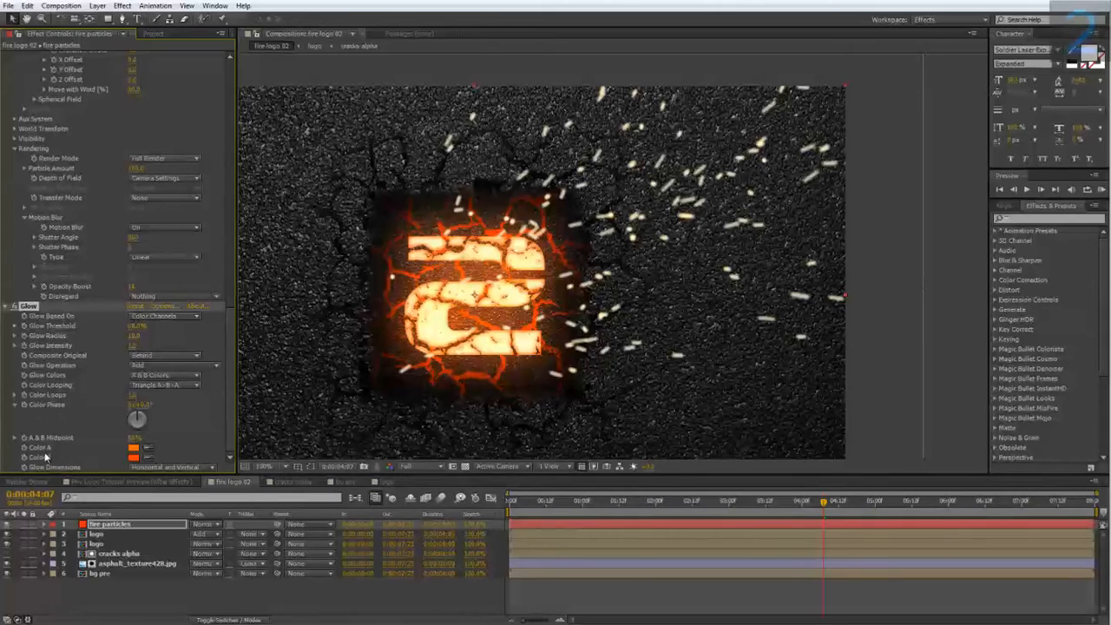
{"action": "left_click_drag", "start_coordinate": [139, 323], "coordinate": [79, 326]}
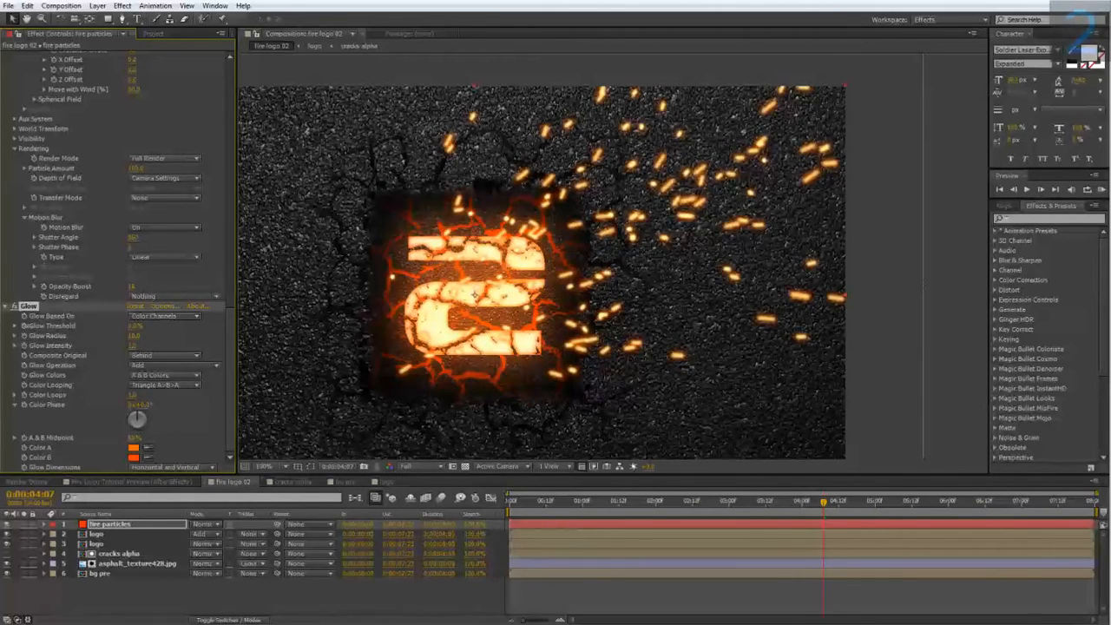
Set the fire particles layer's blending mode to Add and raise the Glow Radius to about 27.
{"action": "left_click", "coordinate": [199, 524]}
{"action": "left_click", "coordinate": [227, 133]}
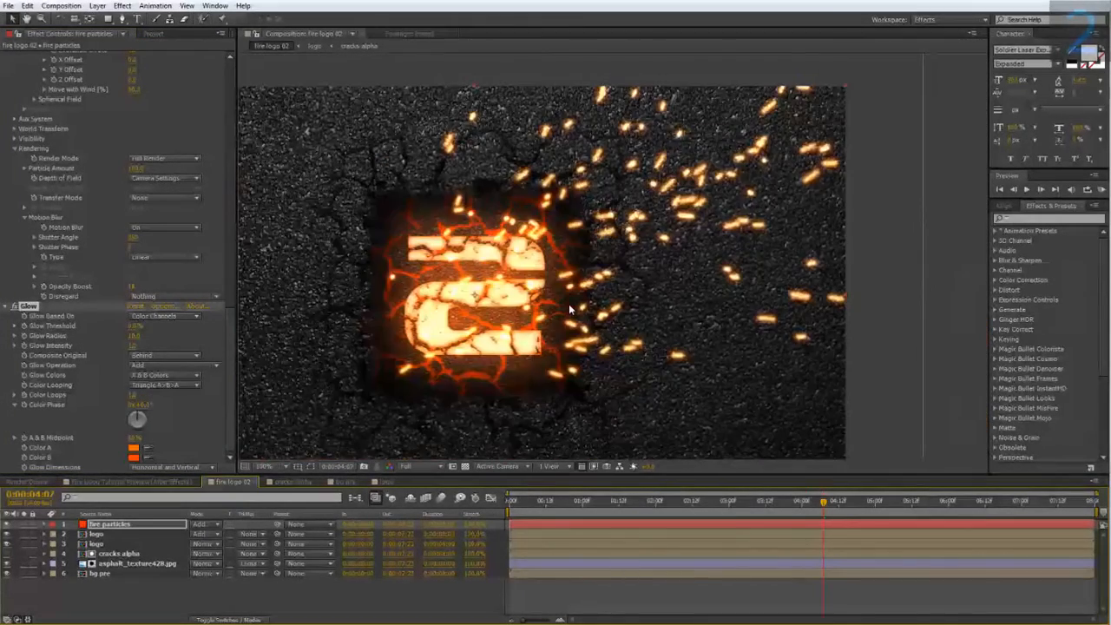
{"action": "left_click_drag", "start_coordinate": [568, 304], "coordinate": [501, 317]}
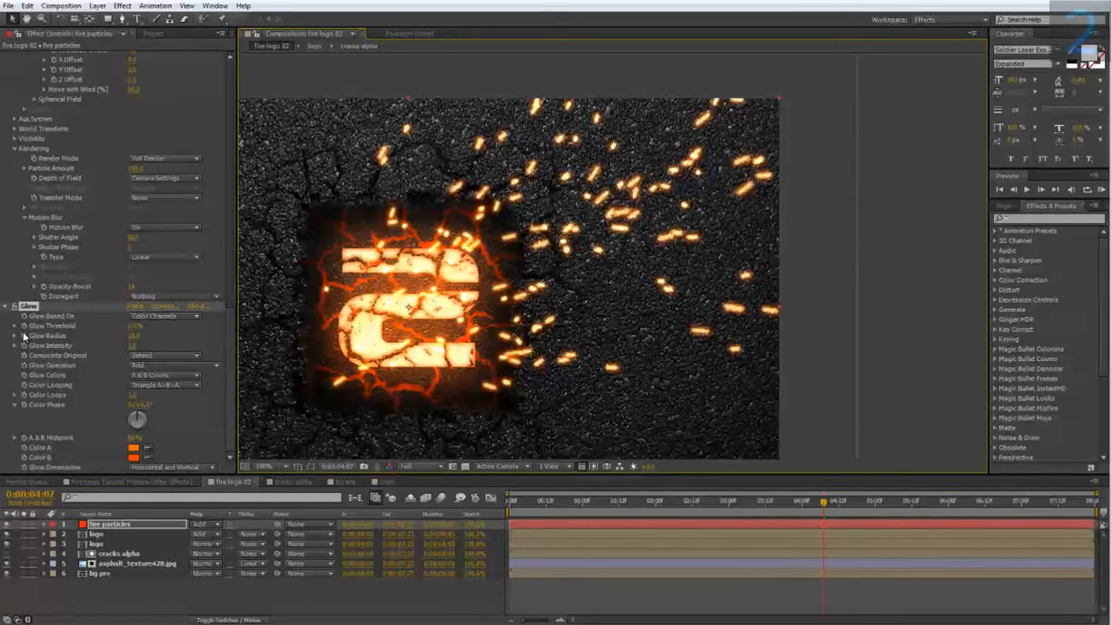
{"action": "left_click_drag", "start_coordinate": [135, 336], "coordinate": [151, 335]}
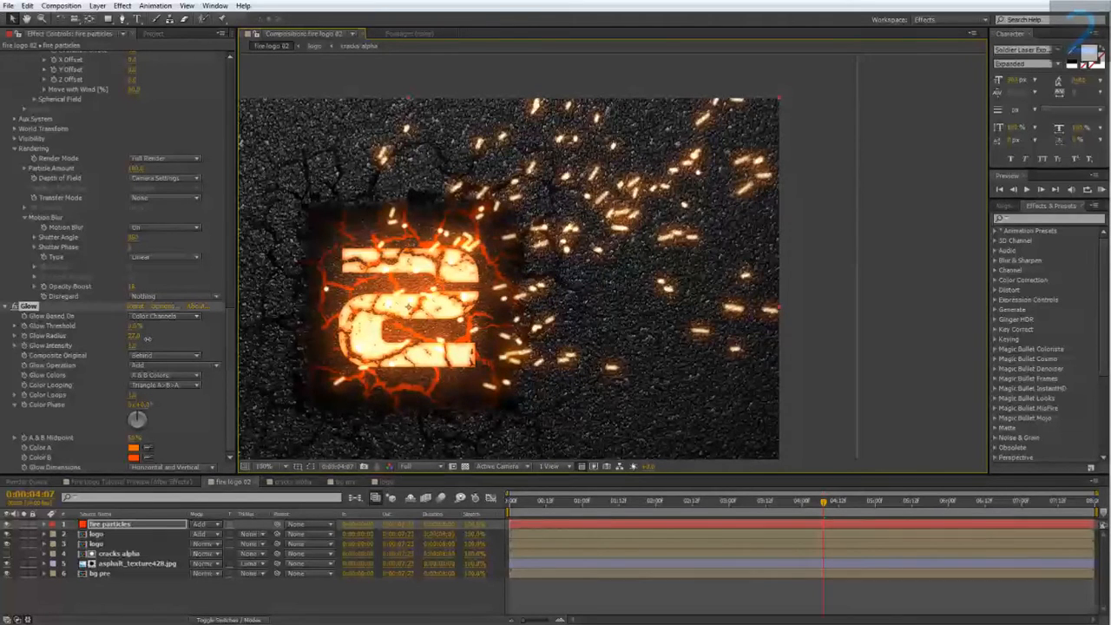
Compare the particles against the reference preview composition, then return to the fire logo composition.
{"action": "left_click", "coordinate": [131, 481]}
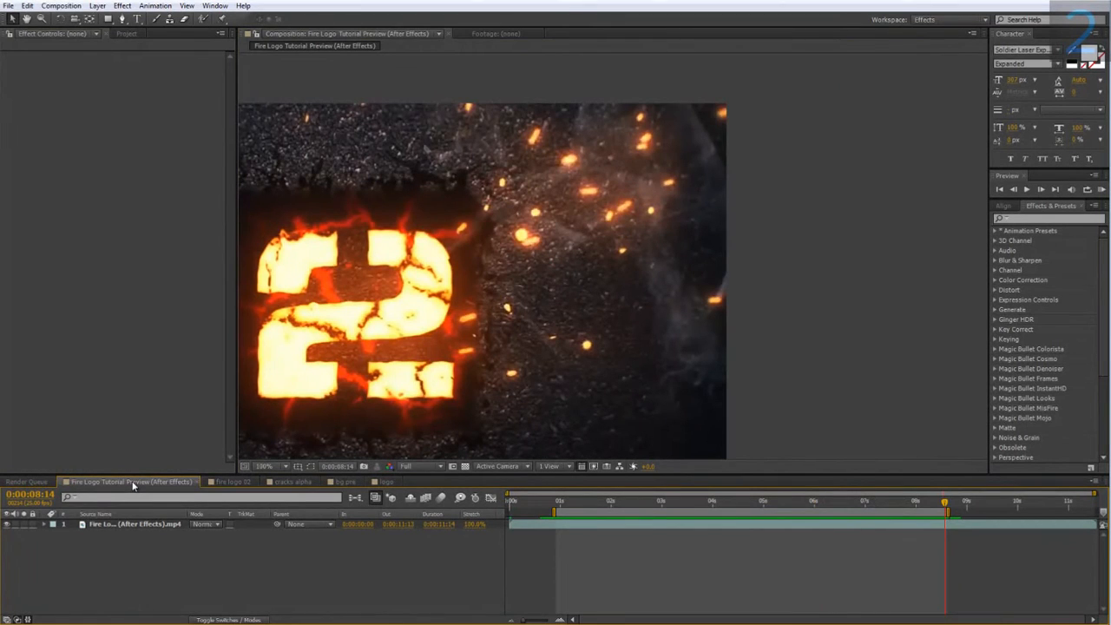
{"action": "scroll", "coordinate": [561, 229], "scroll_direction": "up", "scroll_amount": 2}
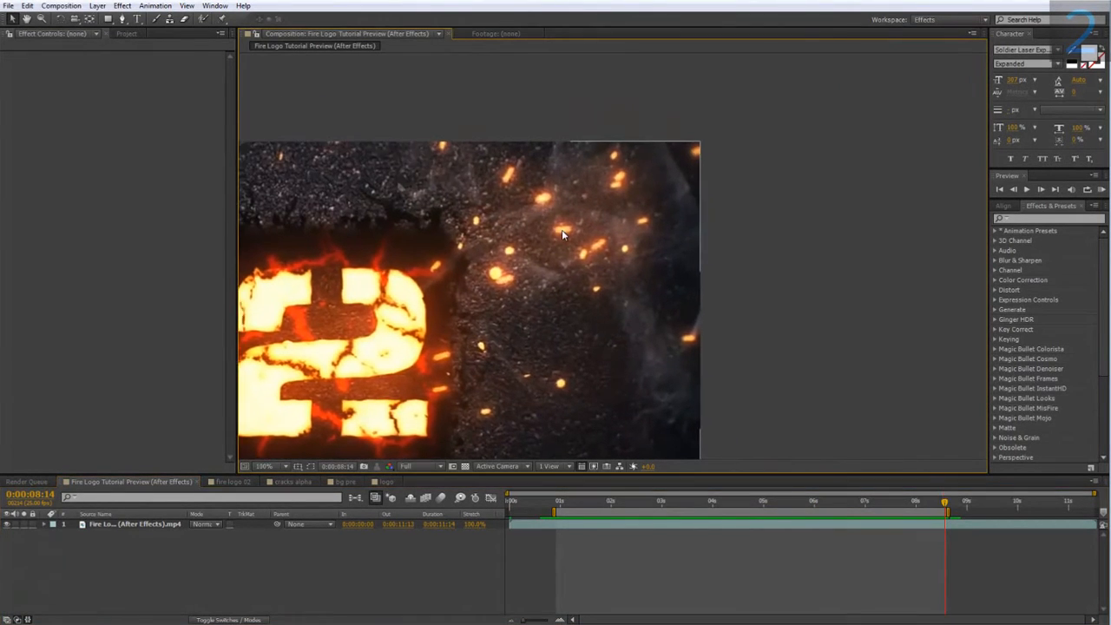
{"action": "left_click", "coordinate": [233, 481]}
{"action": "left_click_drag", "start_coordinate": [424, 354], "coordinate": [419, 367]}
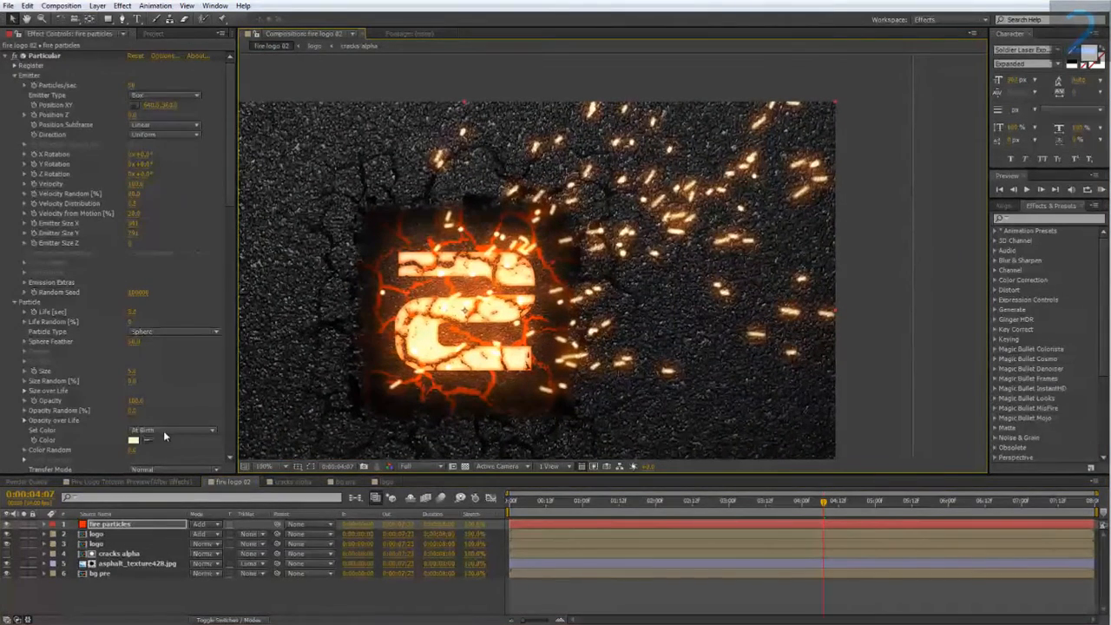
Change the Particular particle Color to a pale orange.
{"action": "left_click", "coordinate": [133, 440]}
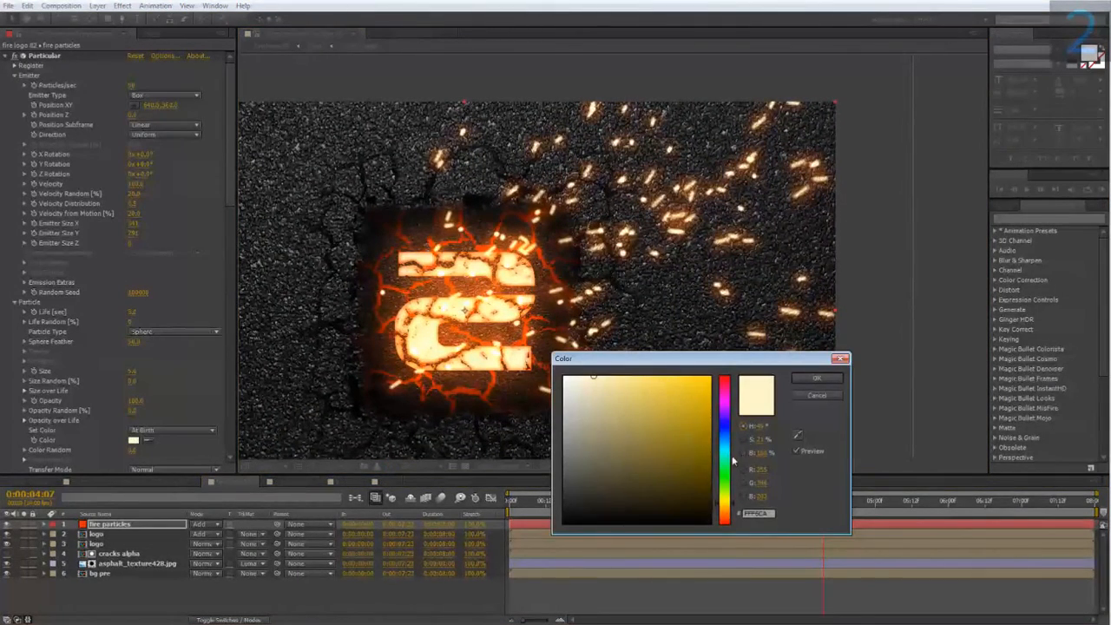
{"action": "left_click_drag", "start_coordinate": [733, 507], "coordinate": [735, 511]}
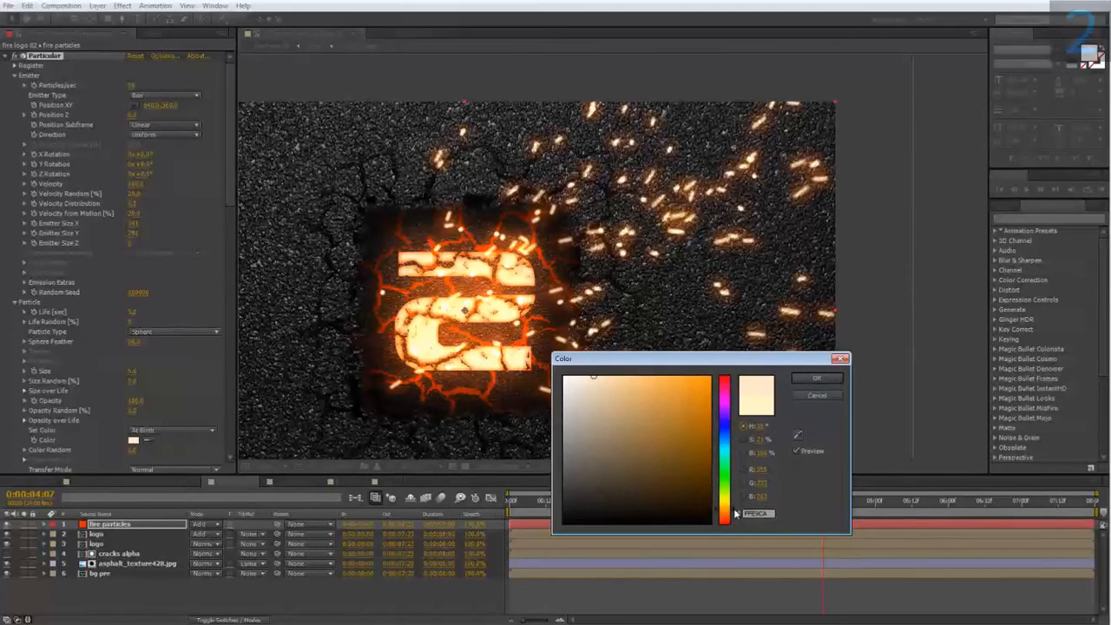
{"action": "left_click", "coordinate": [734, 515]}
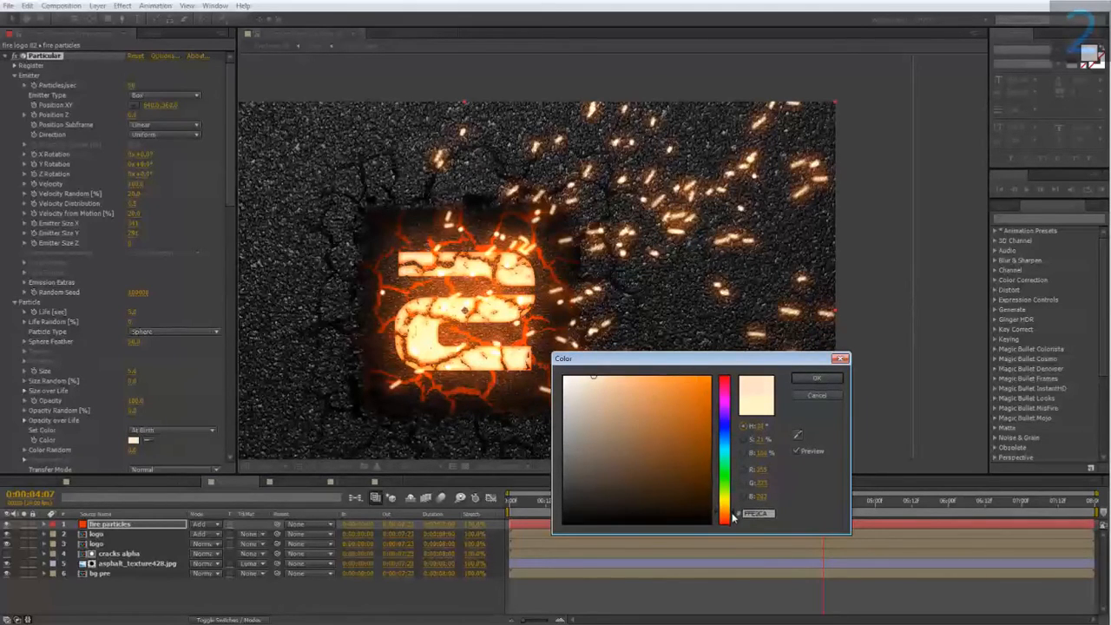
{"action": "left_click_drag", "start_coordinate": [630, 379], "coordinate": [633, 350]}
{"action": "left_click", "coordinate": [809, 377]}
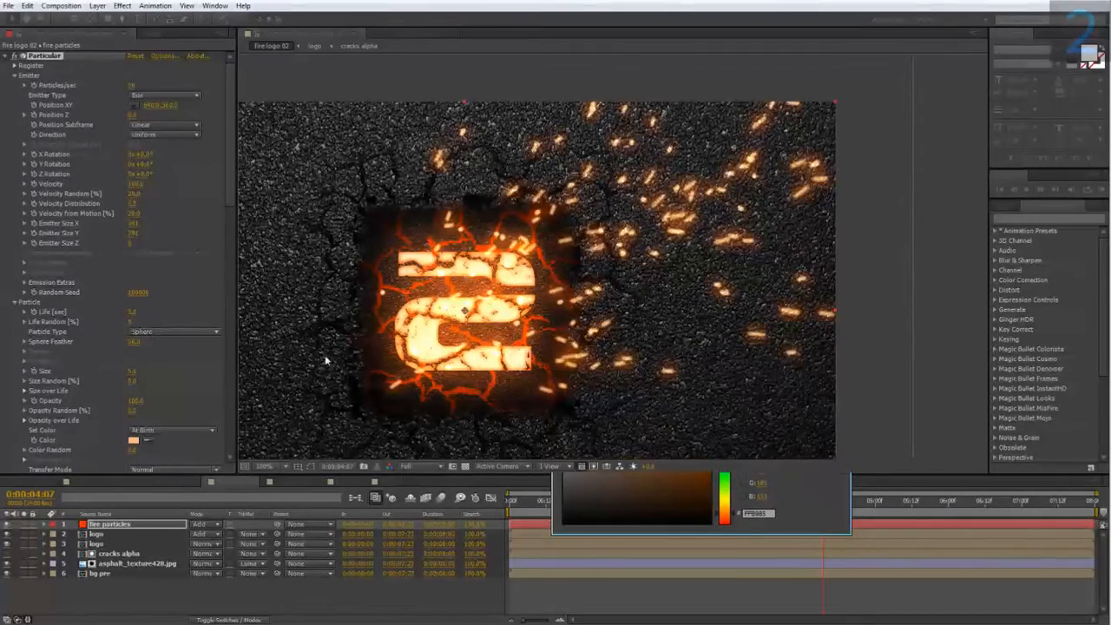
Raise the motion blur Opacity Boost slightly in Particular's Rendering settings.
{"action": "scroll", "coordinate": [234, 229], "scroll_direction": "down", "scroll_amount": 3}
{"action": "scroll", "coordinate": [229, 367], "scroll_direction": "down", "scroll_amount": 10}
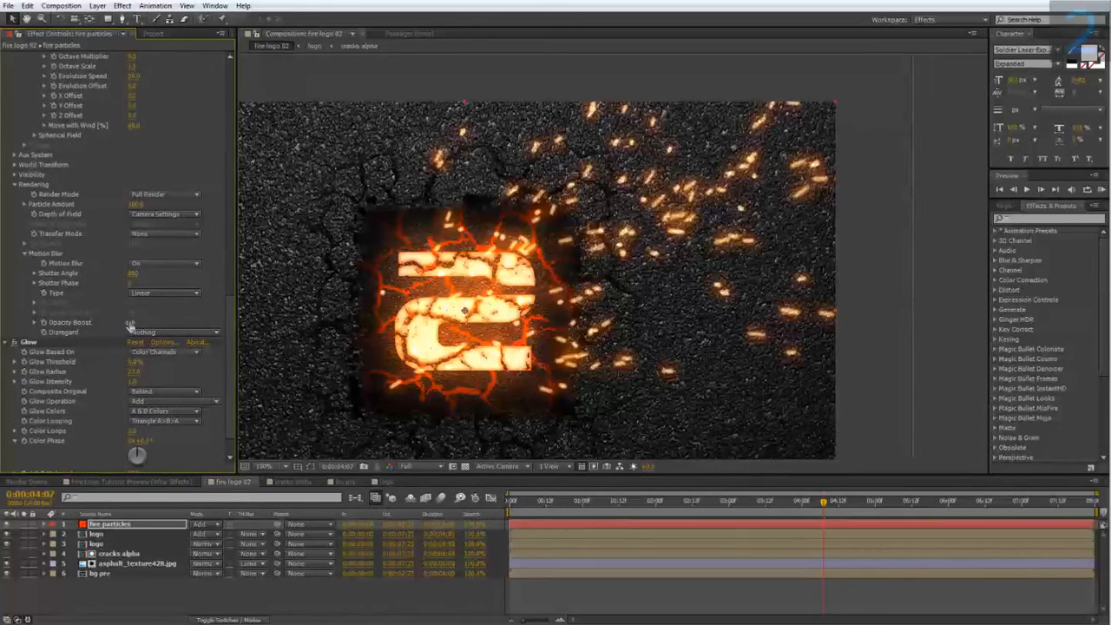
{"action": "left_click_drag", "start_coordinate": [132, 322], "coordinate": [136, 322]}
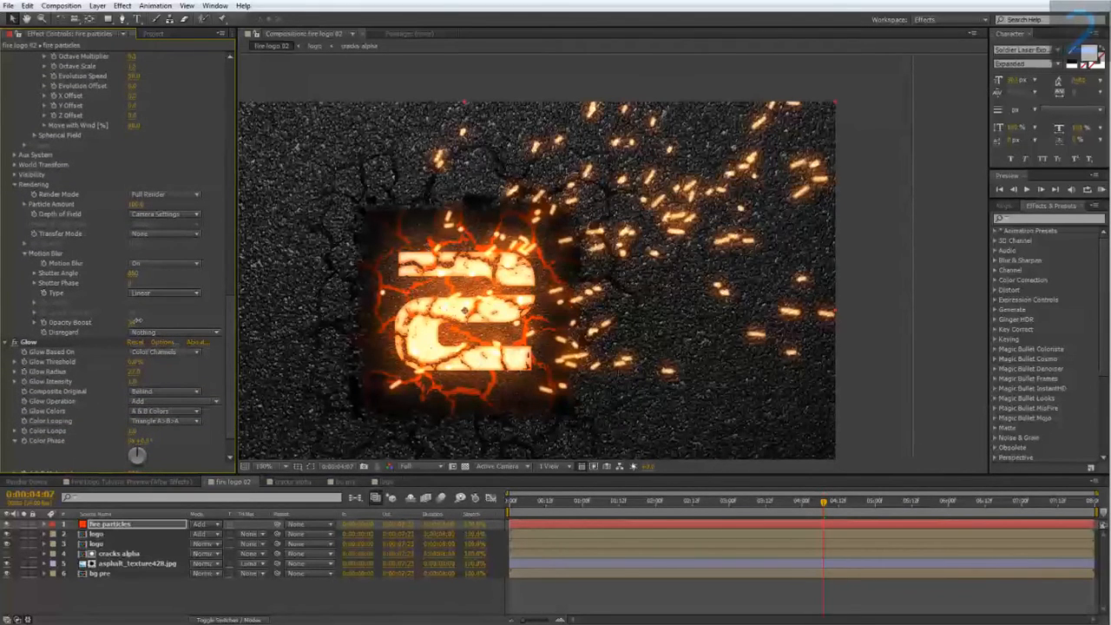
Set Particular's Particles/sec to 25.
{"action": "left_click_drag", "start_coordinate": [225, 362], "coordinate": [231, 104]}
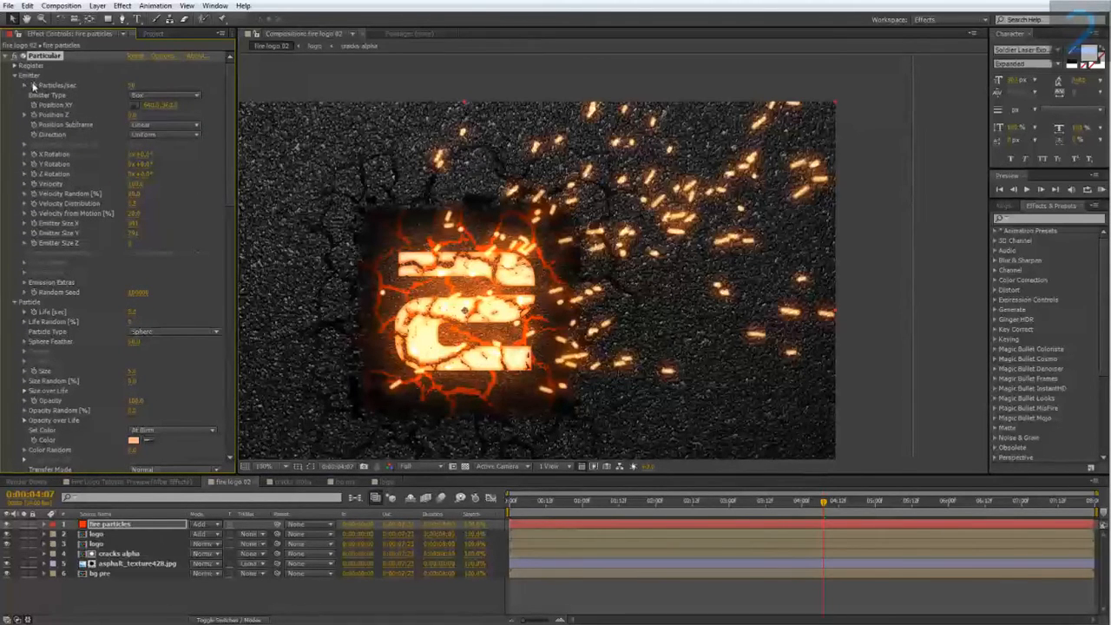
{"action": "left_click", "coordinate": [134, 86]}
{"action": "type", "text": "25"}
{"action": "key", "text": "Return"}
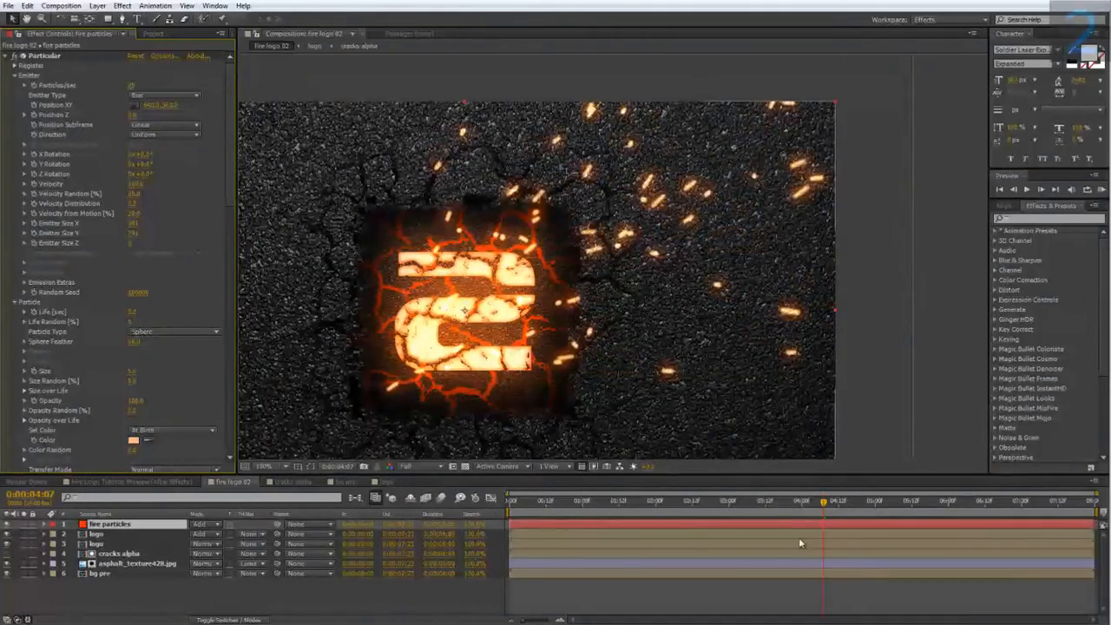
Scrub the timeline to preview the particle animation.
{"action": "left_click_drag", "start_coordinate": [785, 507], "coordinate": [678, 520]}
{"action": "right_click", "coordinate": [678, 519]}
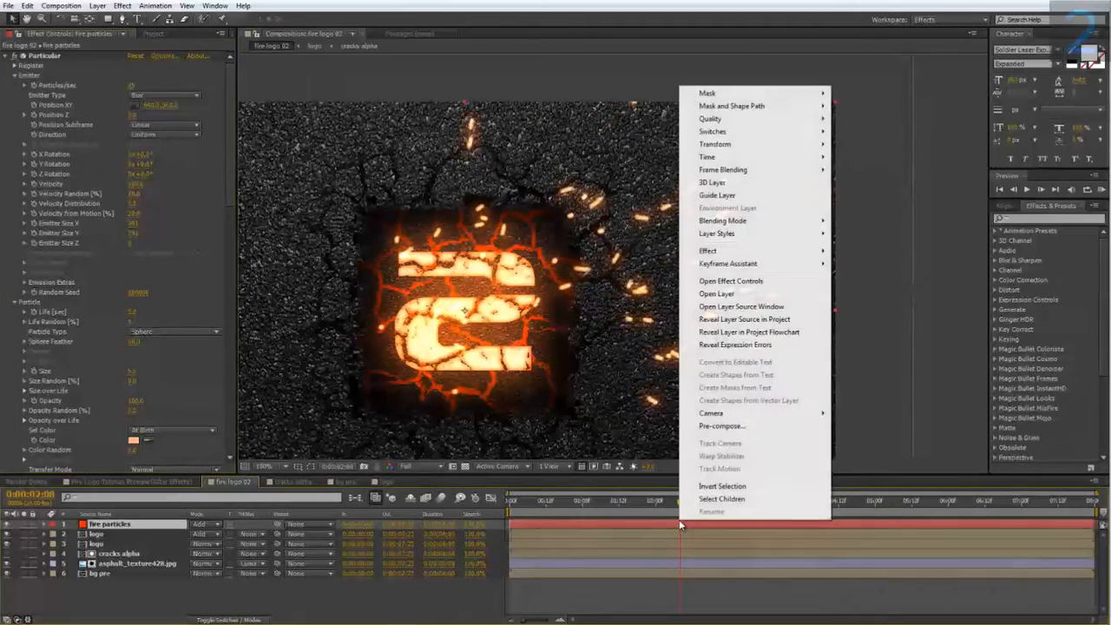
{"action": "left_click", "coordinate": [654, 517]}
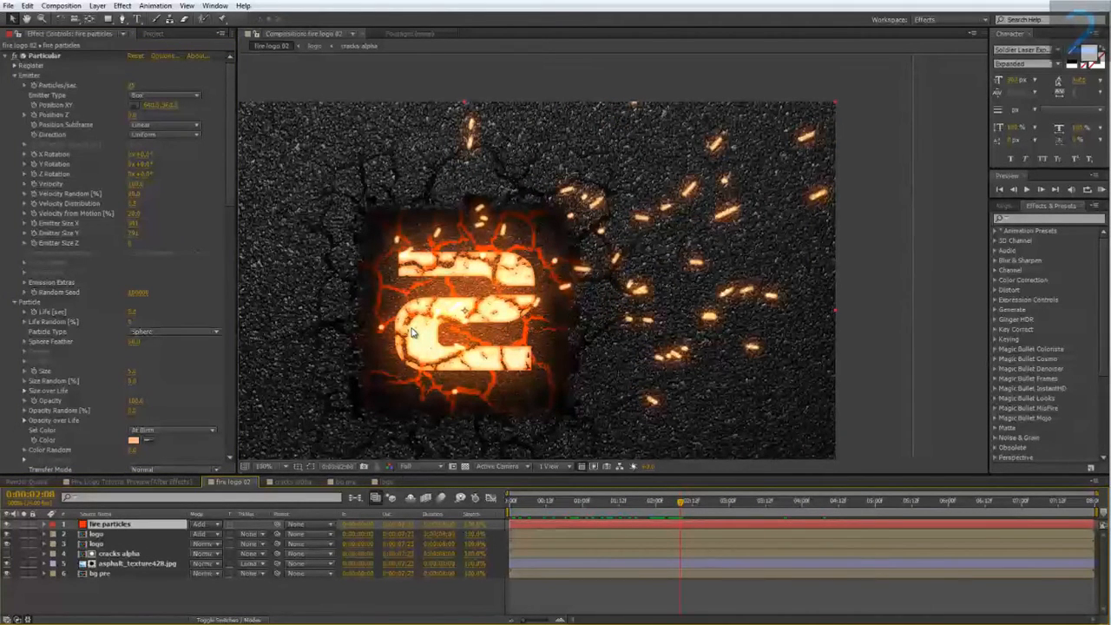
Open Size over Life and draw a rising size curve for the particles.
{"action": "left_click_drag", "start_coordinate": [229, 193], "coordinate": [226, 243]}
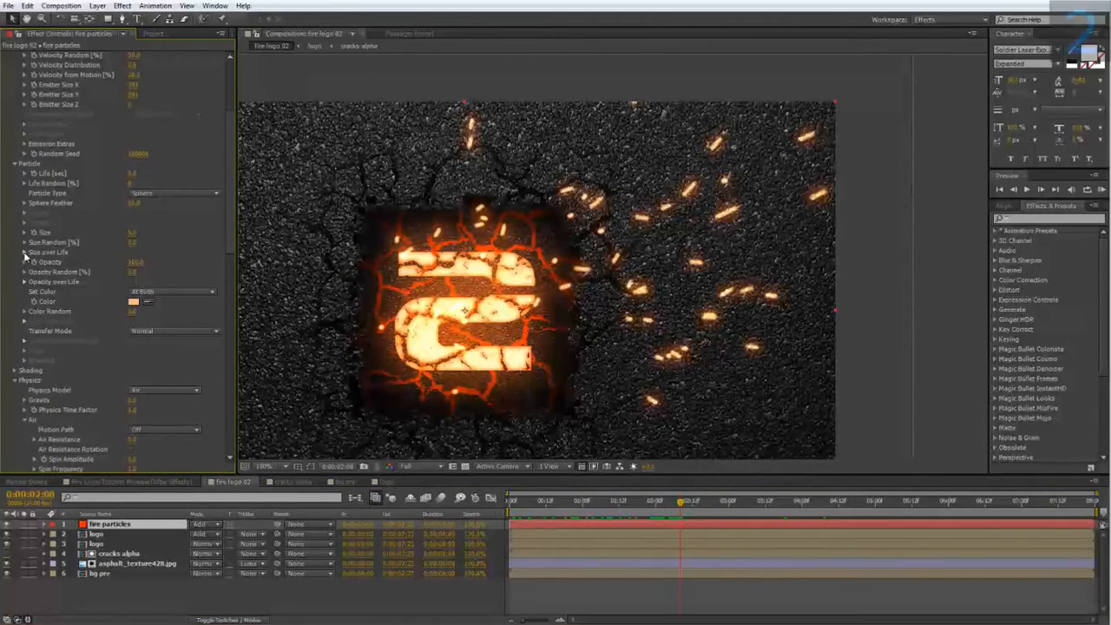
{"action": "left_click", "coordinate": [25, 252]}
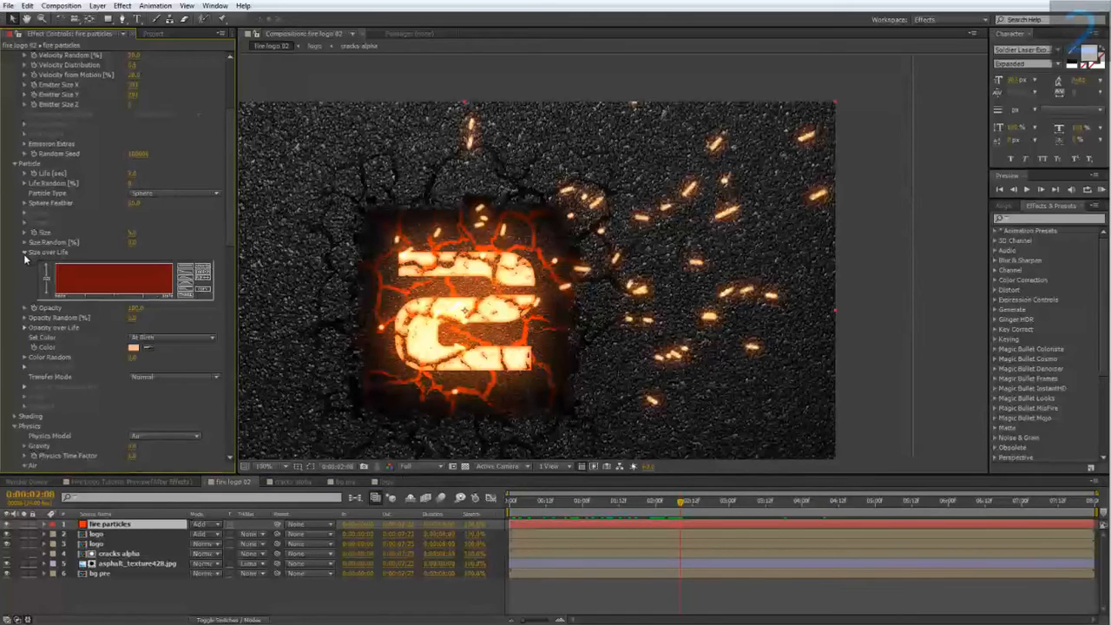
{"action": "left_click", "coordinate": [185, 292]}
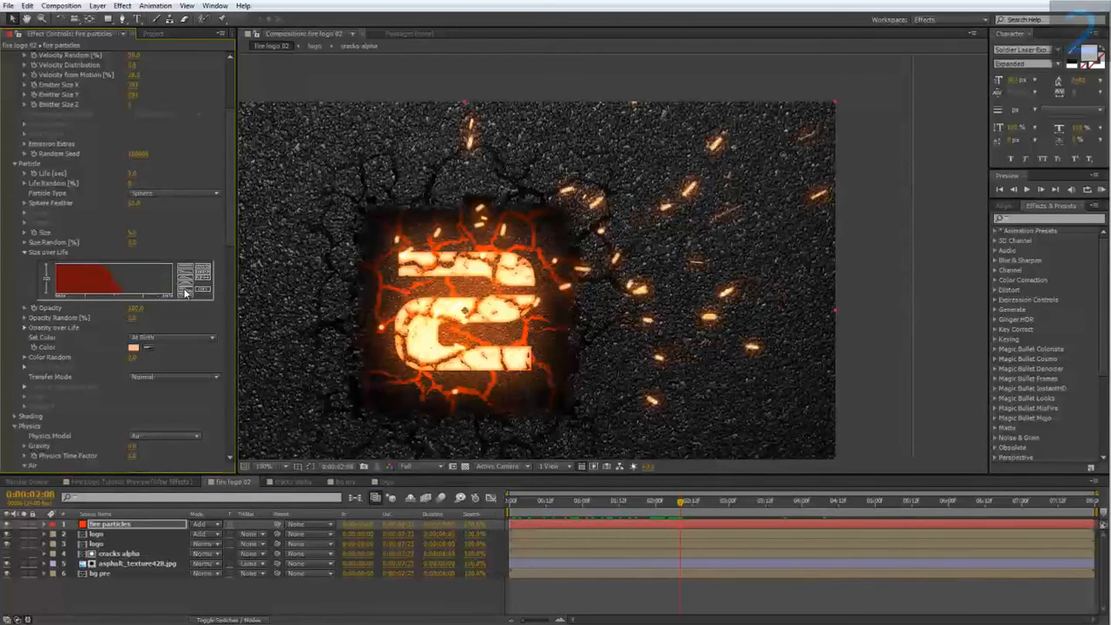
{"action": "left_click", "coordinate": [202, 281]}
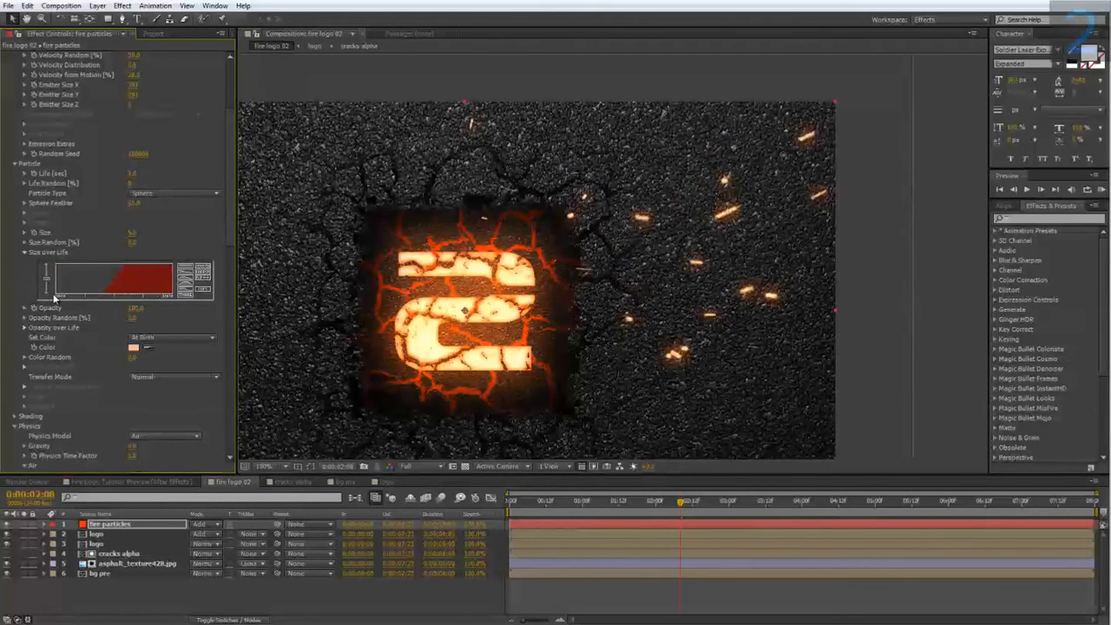
{"action": "mouse_move", "coordinate": [61, 286]}
{"action": "left_mouse_down"}
{"action": "mouse_move", "coordinate": [84, 266]}
{"action": "mouse_move", "coordinate": [139, 252]}
{"action": "left_mouse_up"}
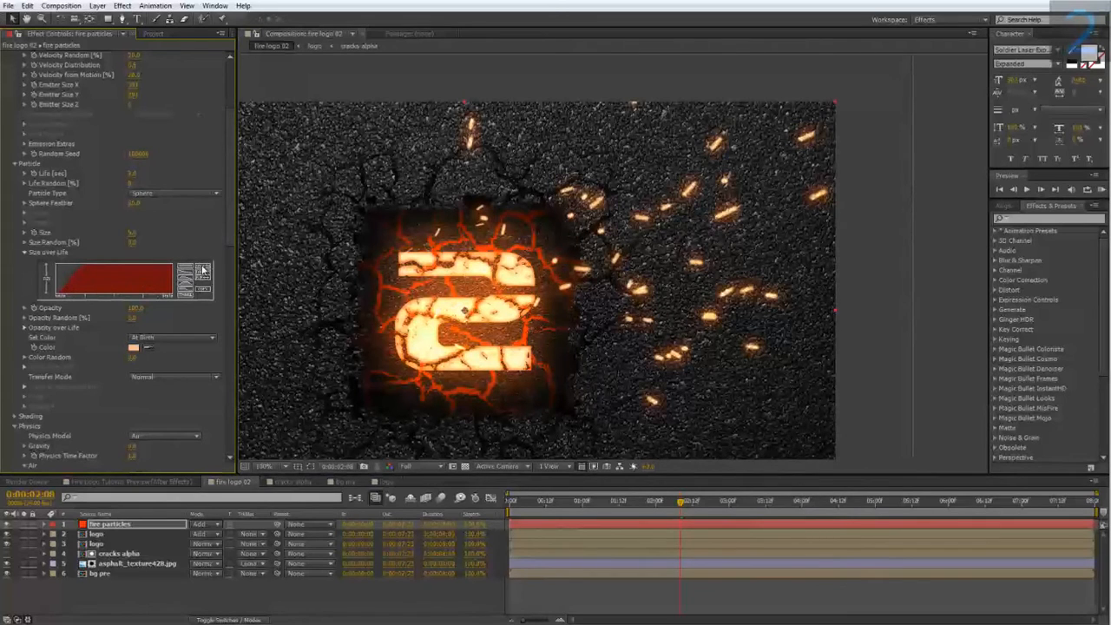
Set the Pre Run under Emission Extras to 100.
{"action": "left_click_drag", "start_coordinate": [642, 506], "coordinate": [492, 533]}
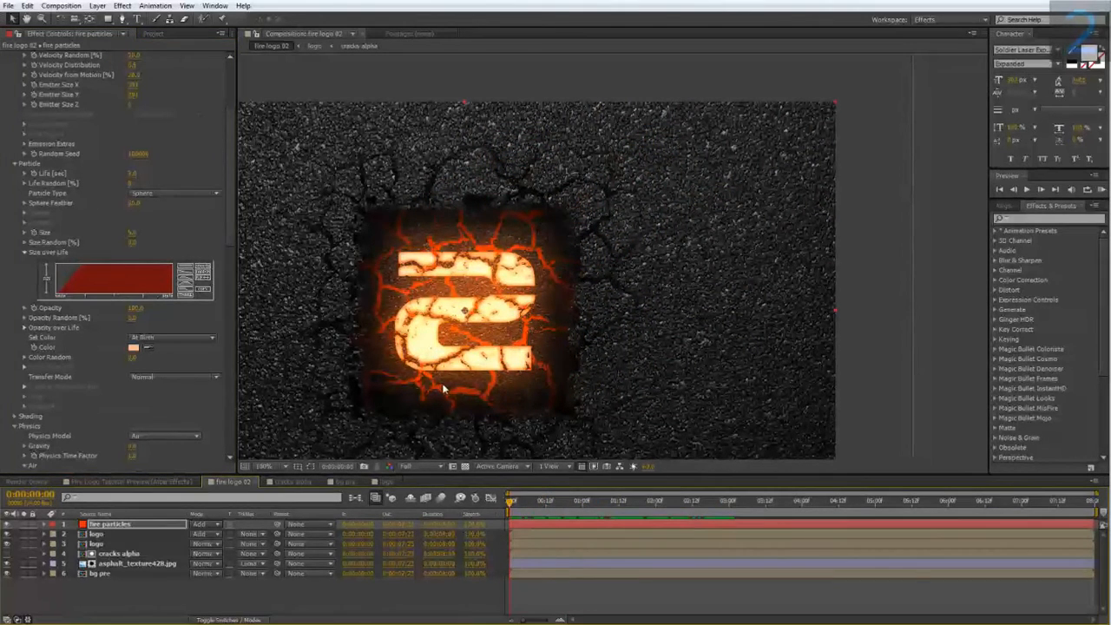
{"action": "left_click_drag", "start_coordinate": [452, 373], "coordinate": [518, 337]}
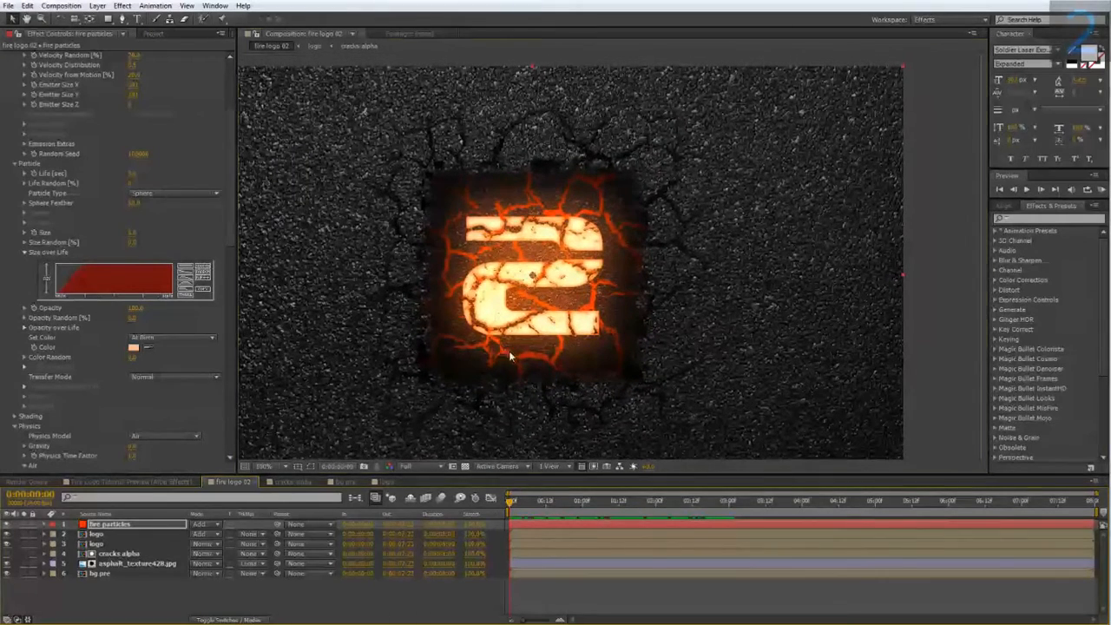
{"action": "scroll", "coordinate": [182, 417], "scroll_direction": "up", "scroll_amount": 4}
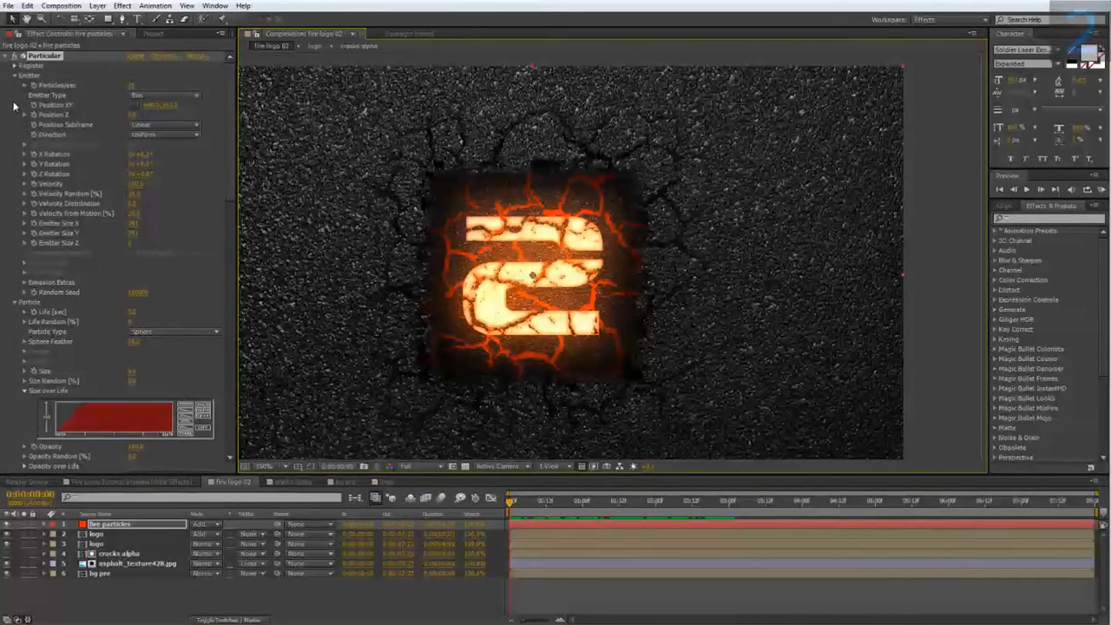
{"action": "left_click", "coordinate": [24, 282]}
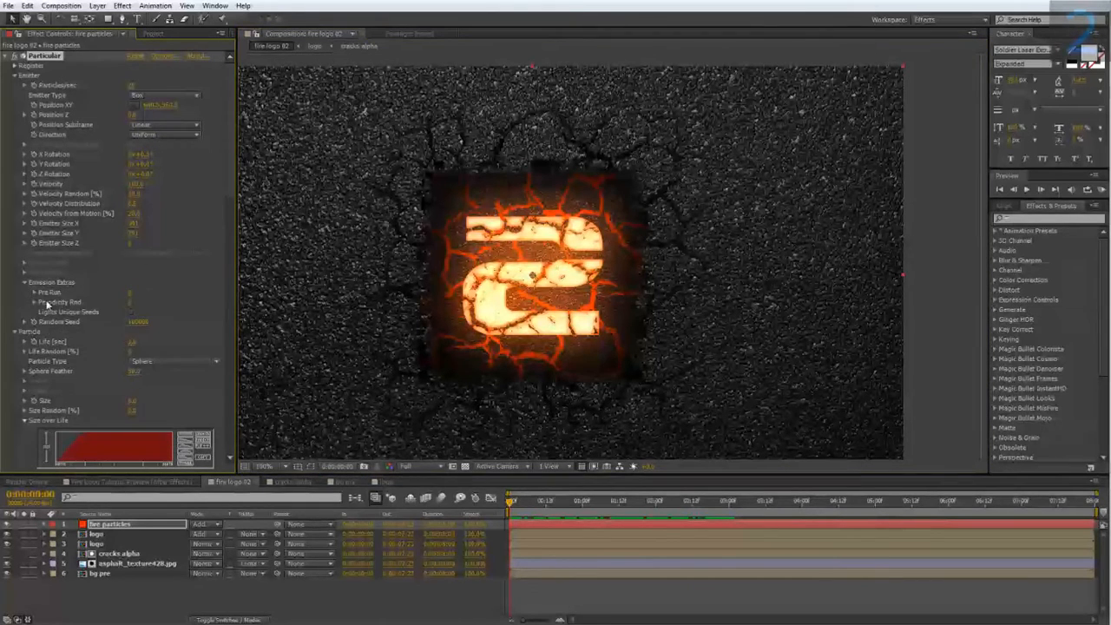
{"action": "left_click", "coordinate": [134, 292]}
{"action": "type", "text": "100"}
{"action": "key", "text": "Return"}
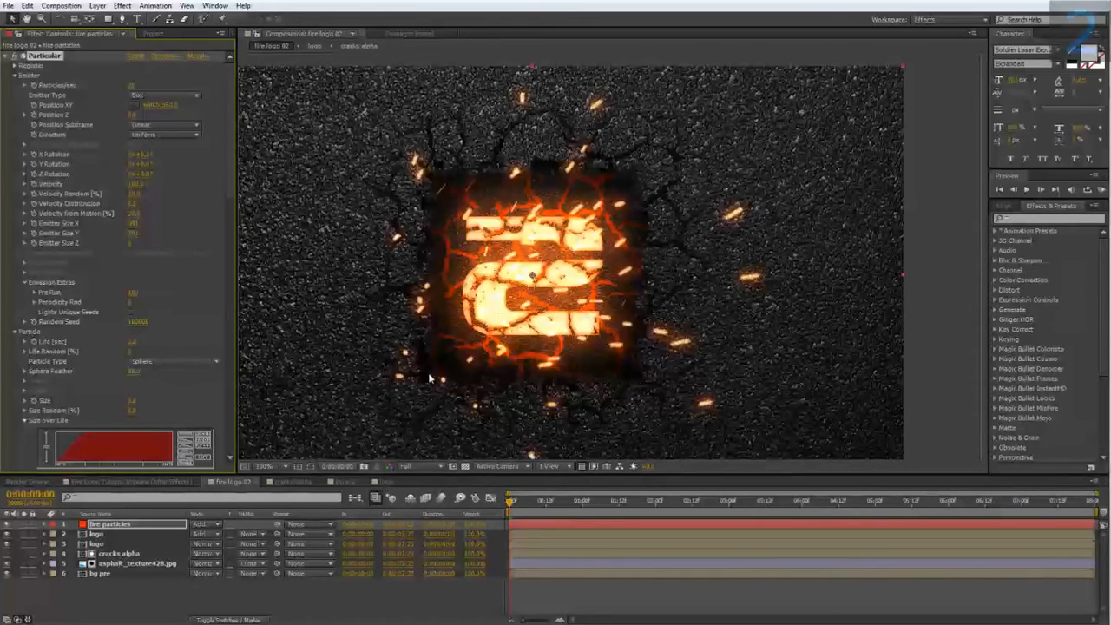
Scrub the timeline to review the particles with the new settings.
{"action": "left_click_drag", "start_coordinate": [510, 503], "coordinate": [838, 527]}
{"action": "scroll", "coordinate": [640, 344], "scroll_direction": "down", "scroll_amount": 1}
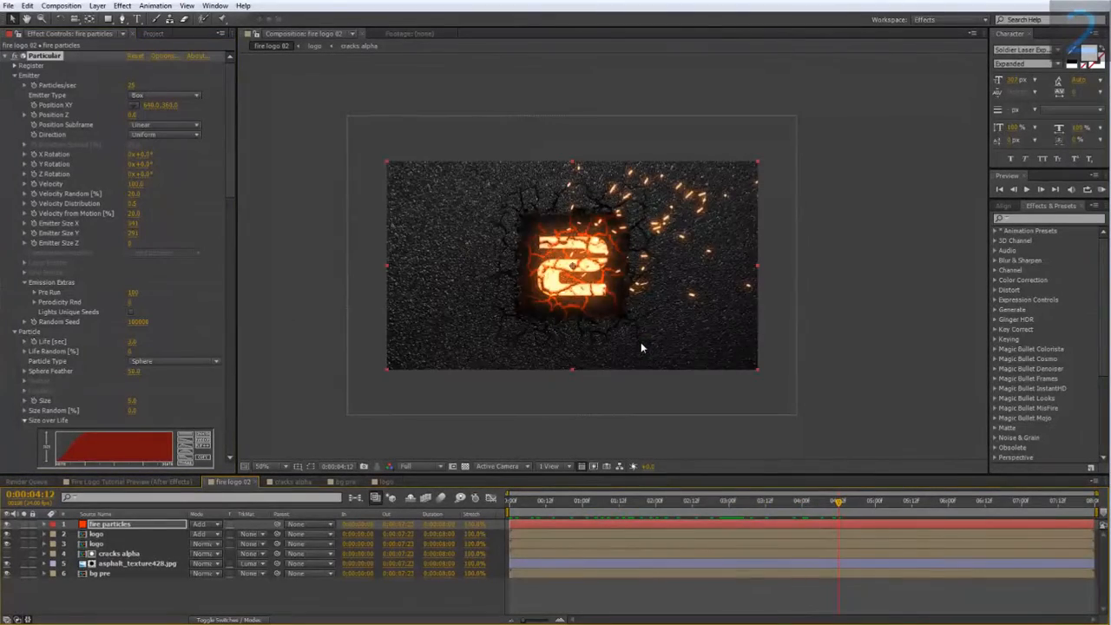
{"action": "scroll", "coordinate": [641, 344], "scroll_direction": "up", "scroll_amount": 1}
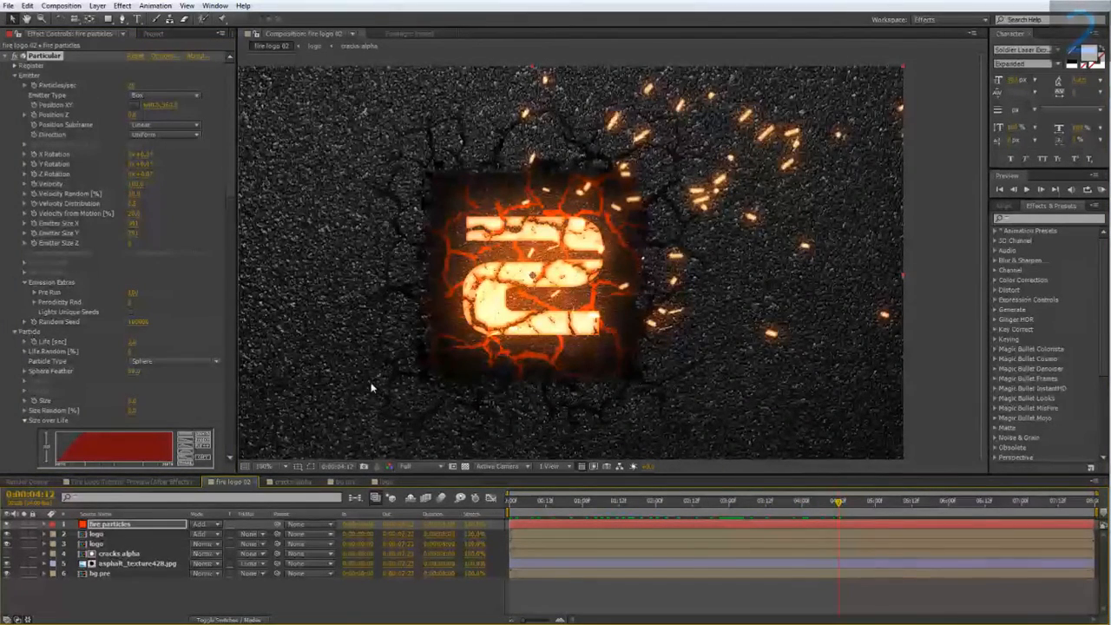
Scrub through the reference preview composition to compare the particle look.
{"action": "left_click", "coordinate": [143, 482]}
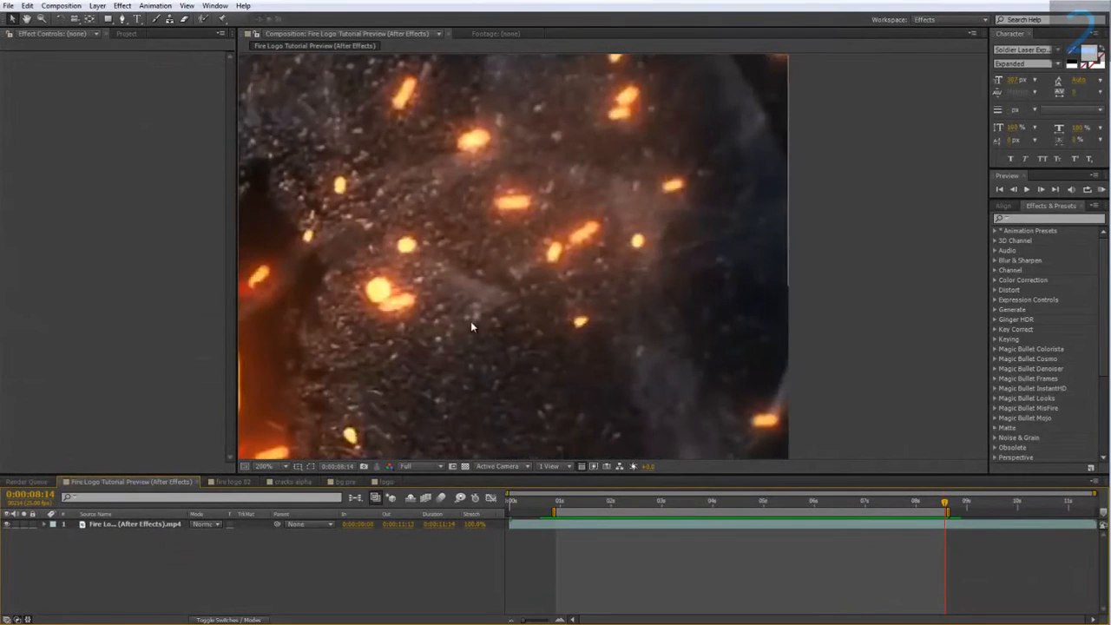
{"action": "scroll", "coordinate": [467, 321], "scroll_direction": "down", "scroll_amount": 2}
{"action": "left_click_drag", "start_coordinate": [576, 502], "coordinate": [622, 501]}
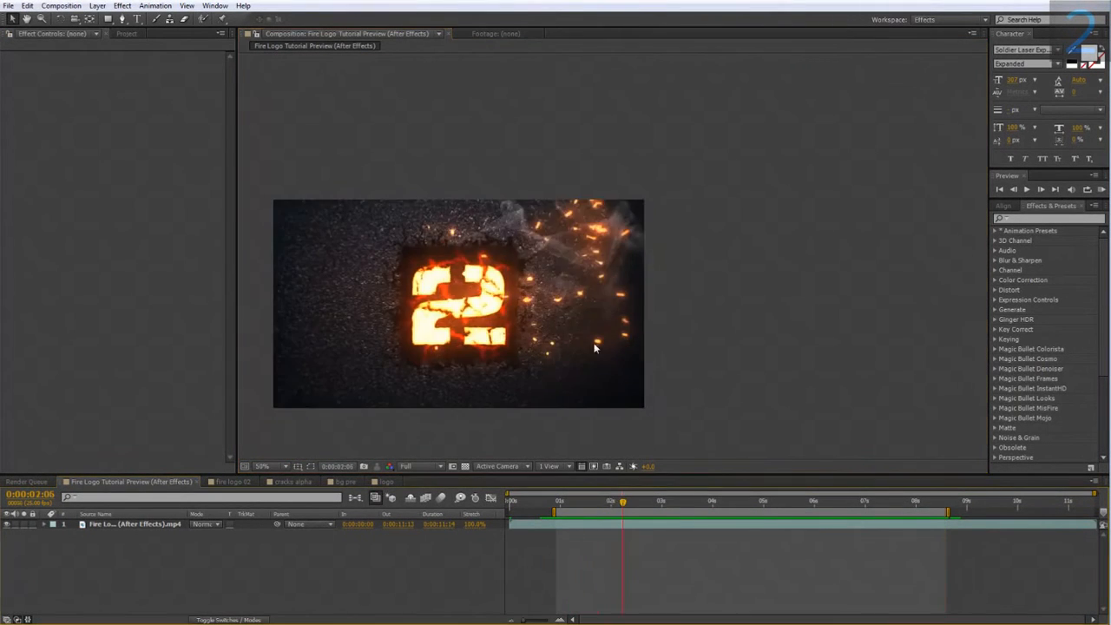
{"action": "scroll", "coordinate": [572, 321], "scroll_direction": "up", "scroll_amount": 1}
{"action": "left_click_drag", "start_coordinate": [558, 306], "coordinate": [701, 248]}
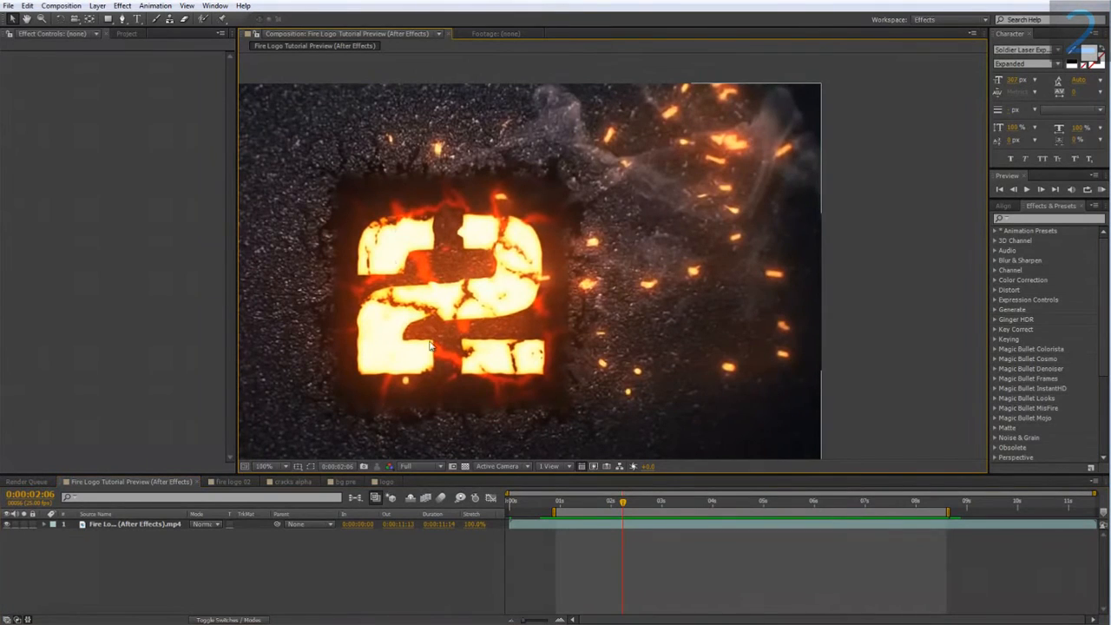
{"action": "left_click_drag", "start_coordinate": [623, 504], "coordinate": [693, 509]}
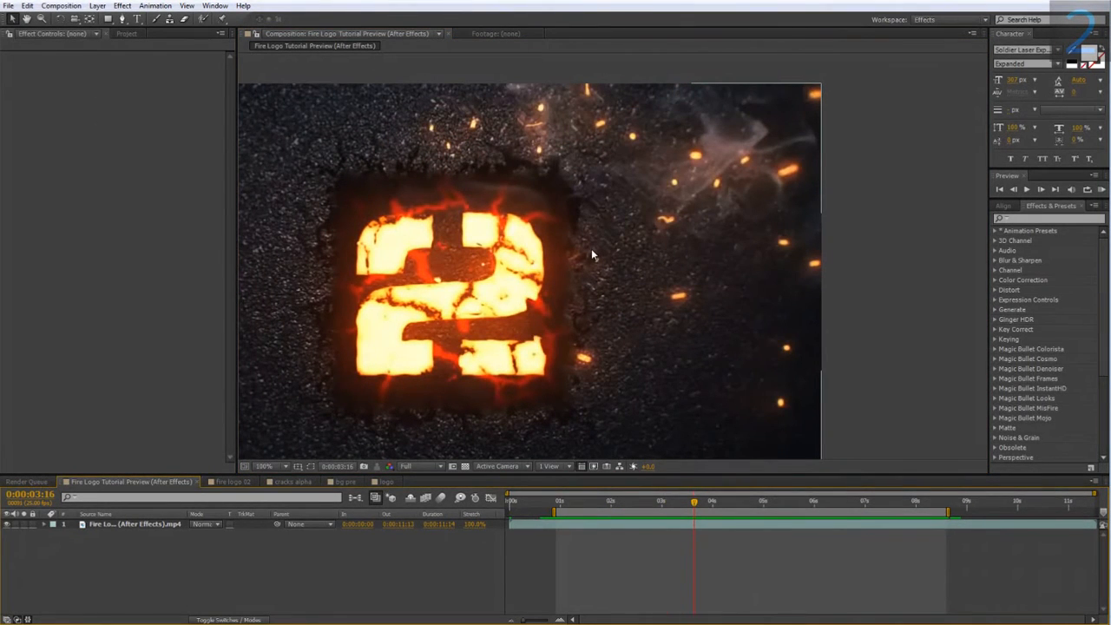
{"action": "left_click", "coordinate": [619, 510]}
{"action": "left_click_drag", "start_coordinate": [619, 511], "coordinate": [677, 512]}
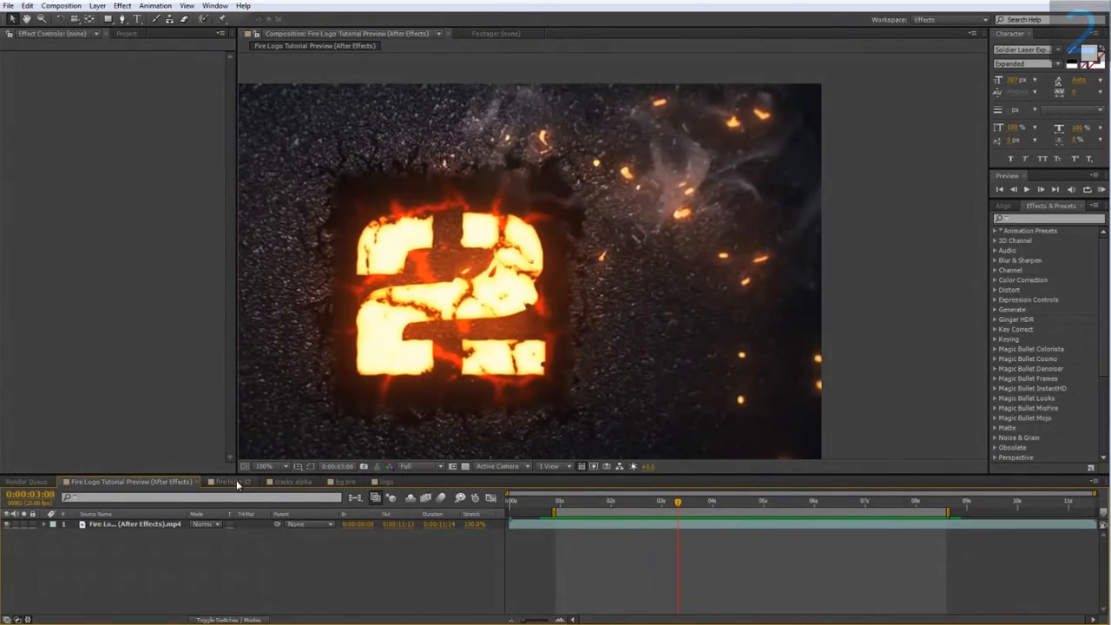
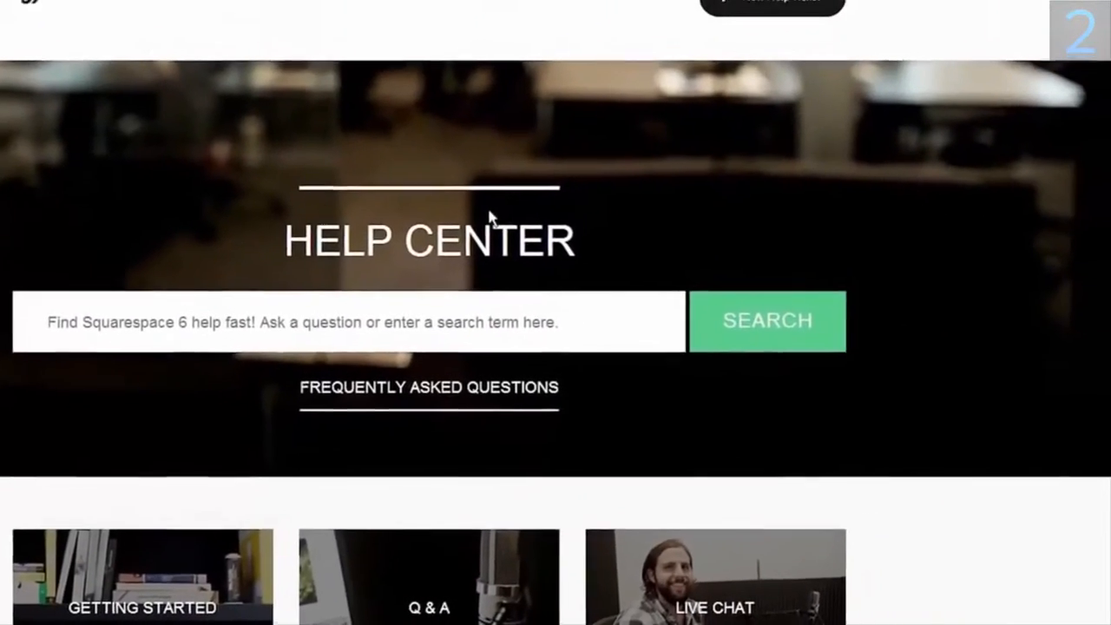
{"action": "left_click", "coordinate": [755, 9]}
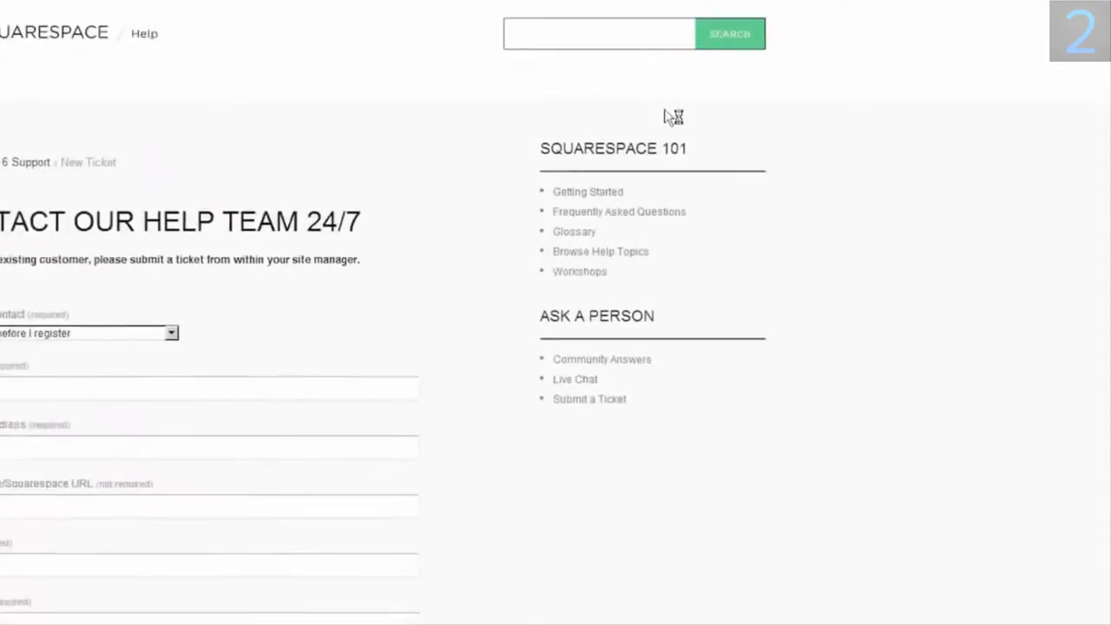
{"action": "left_click", "coordinate": [99, 337]}
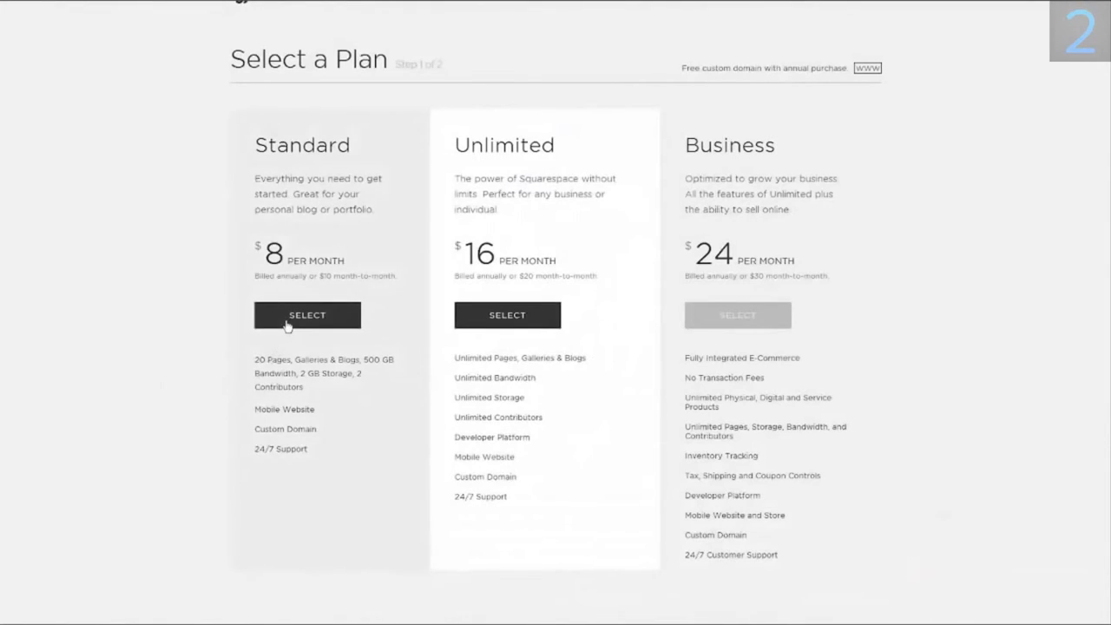
{"action": "left_click", "coordinate": [286, 325]}
{"action": "left_click", "coordinate": [272, 423]}
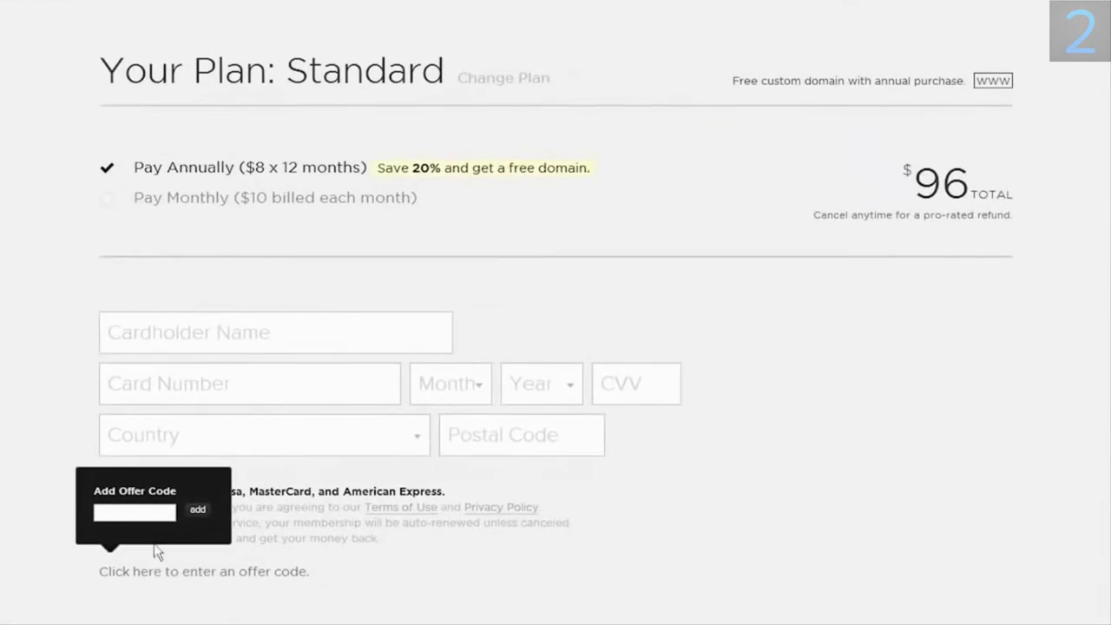
{"action": "left_click", "coordinate": [145, 513]}
{"action": "left_click", "coordinate": [198, 510]}
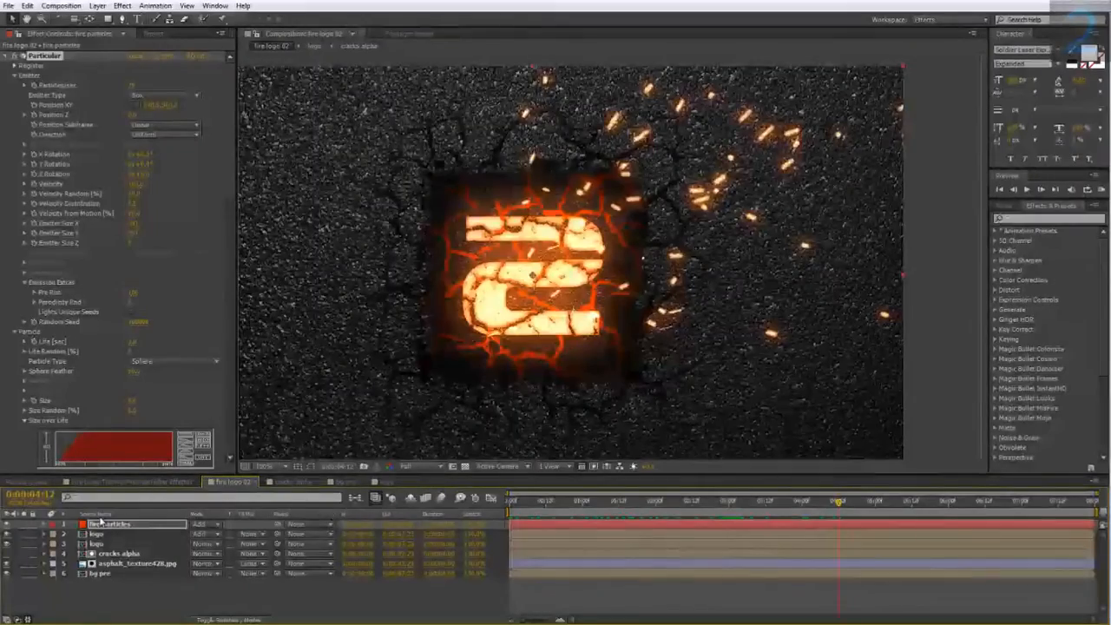
{"action": "right_click", "coordinate": [102, 523]}
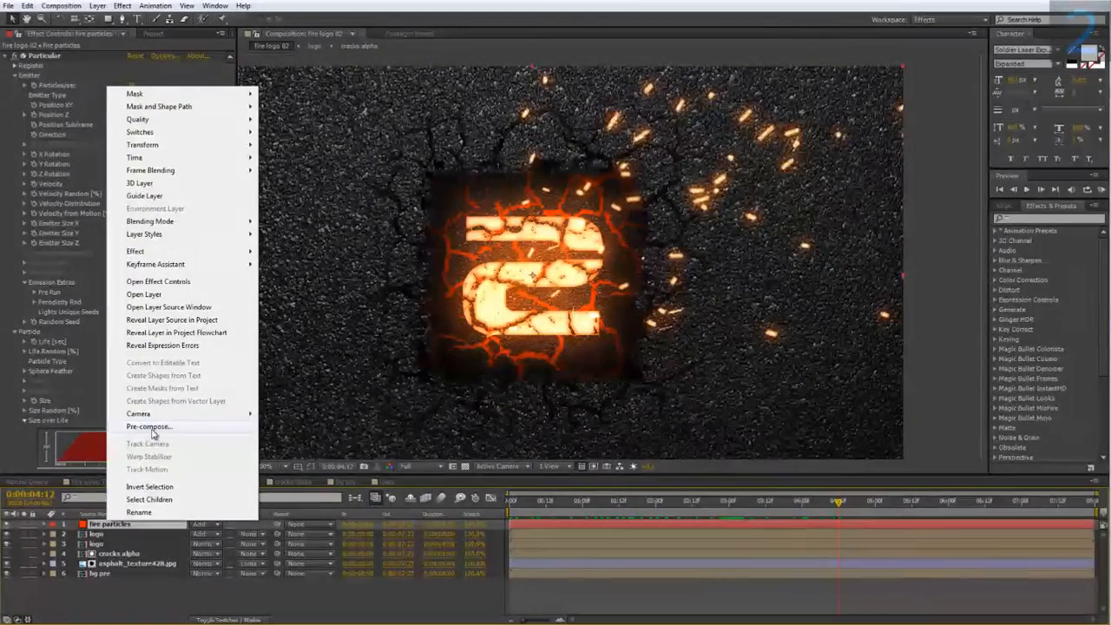
{"action": "left_click", "coordinate": [149, 427]}
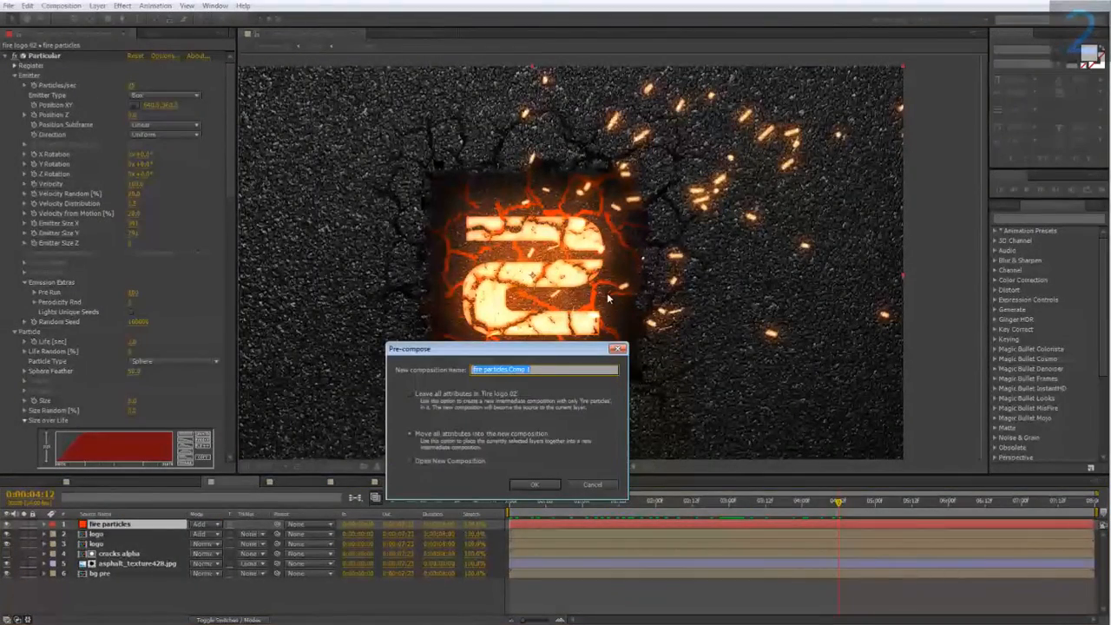
{"action": "type", "text": "fire"}
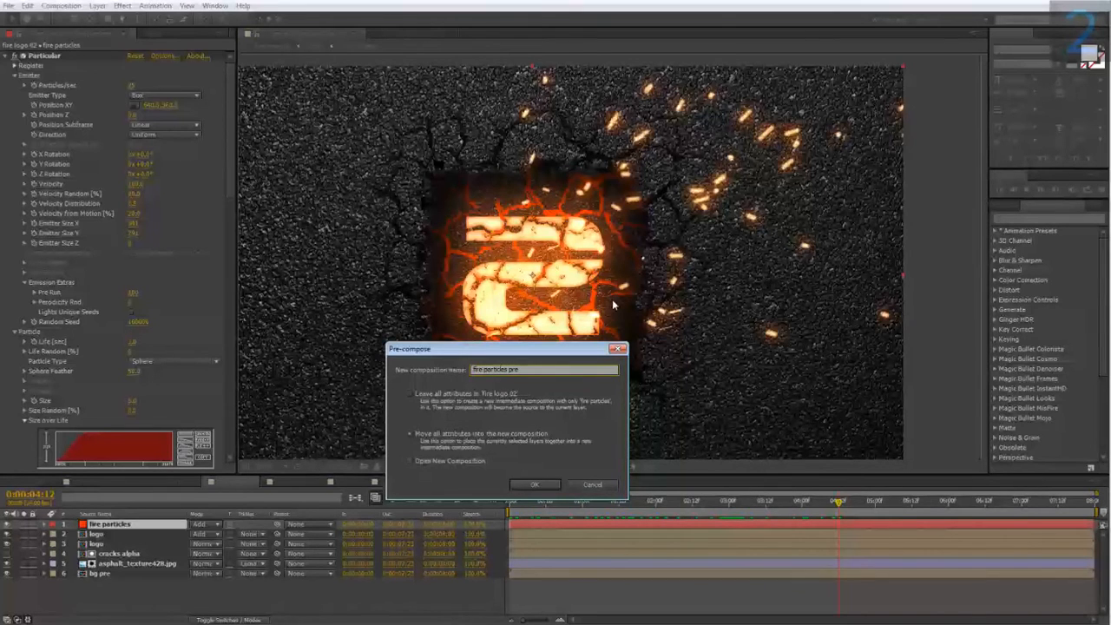
{"action": "left_click", "coordinate": [598, 485]}
Duplicate the fire particles layer and pre-compose the copy as "displacement map ref".
{"action": "key", "text": "ctrl+d"}
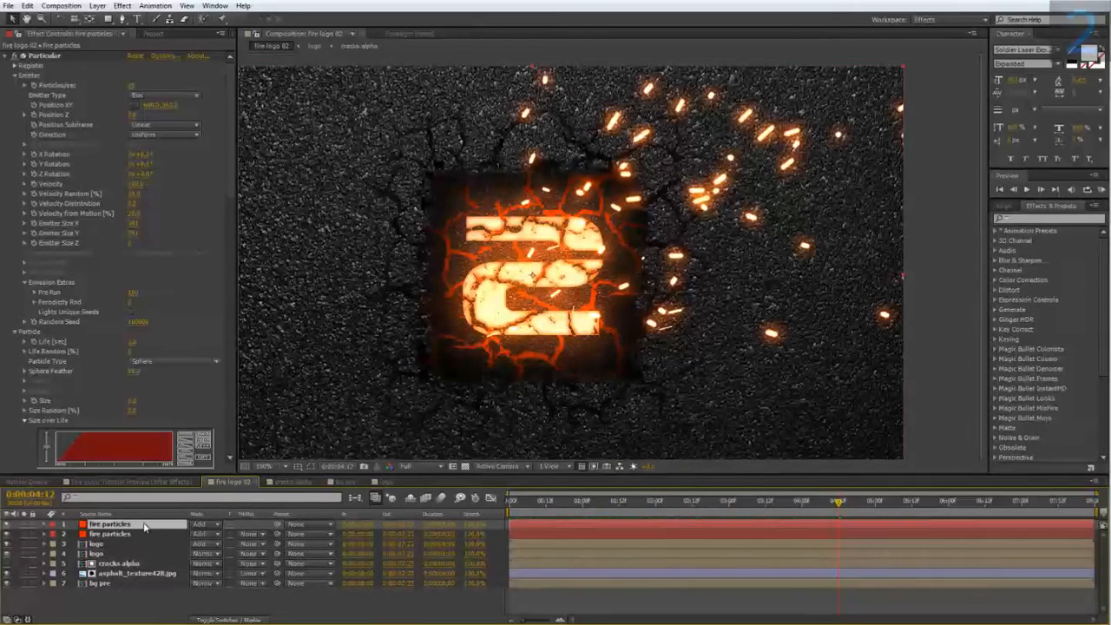
{"action": "right_click", "coordinate": [126, 527]}
{"action": "left_click", "coordinate": [191, 429]}
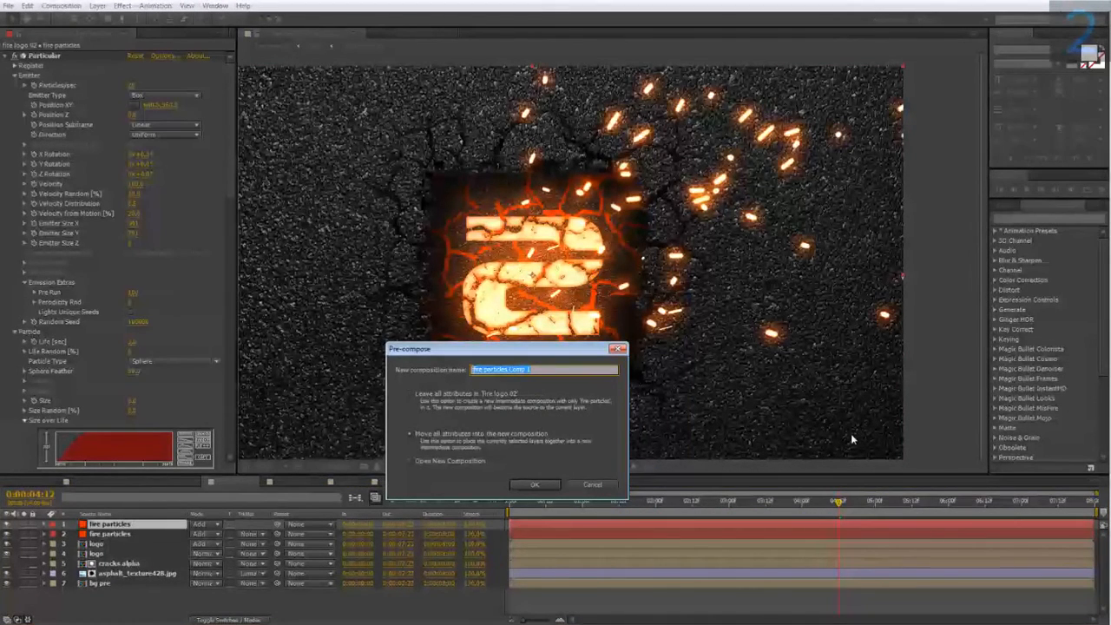
{"action": "type", "text": "displacement map ref"}
{"action": "left_click", "coordinate": [536, 484]}
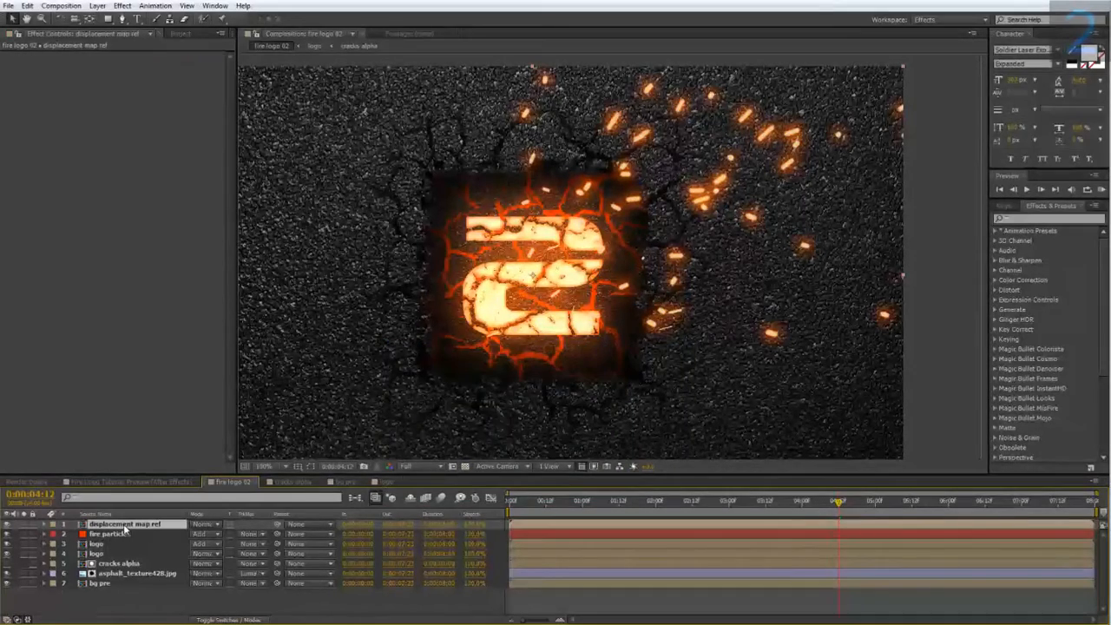
In the displacement map ref composition, set the Particular particle Size of the fire particles layer to 25.
{"action": "double_click", "coordinate": [123, 523]}
{"action": "left_click", "coordinate": [100, 524]}
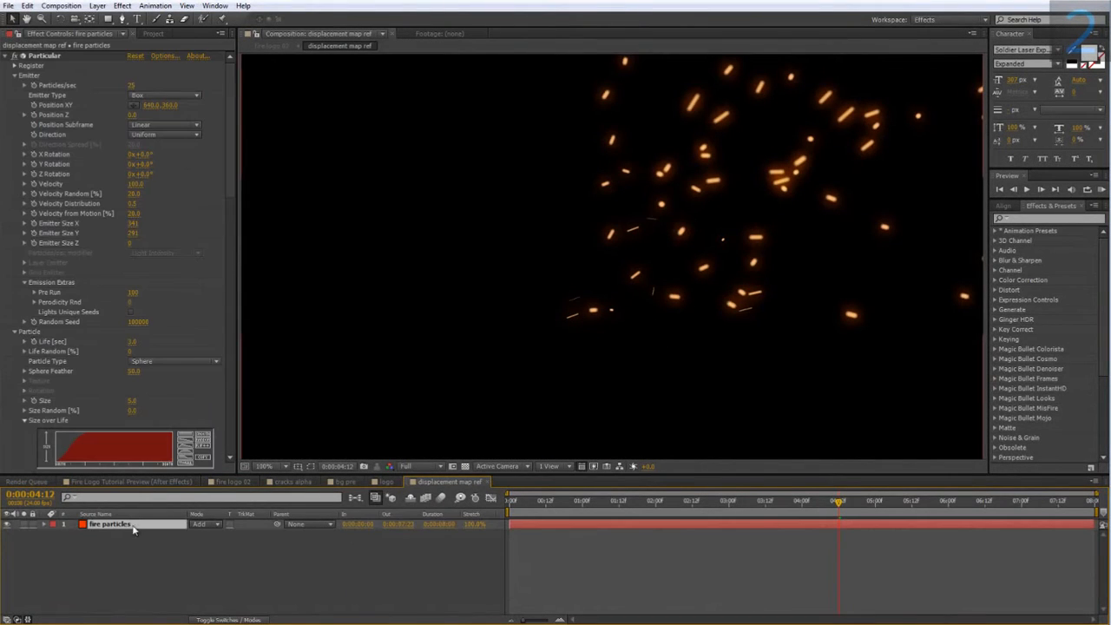
{"action": "scroll", "coordinate": [74, 251], "scroll_direction": "down", "scroll_amount": 2}
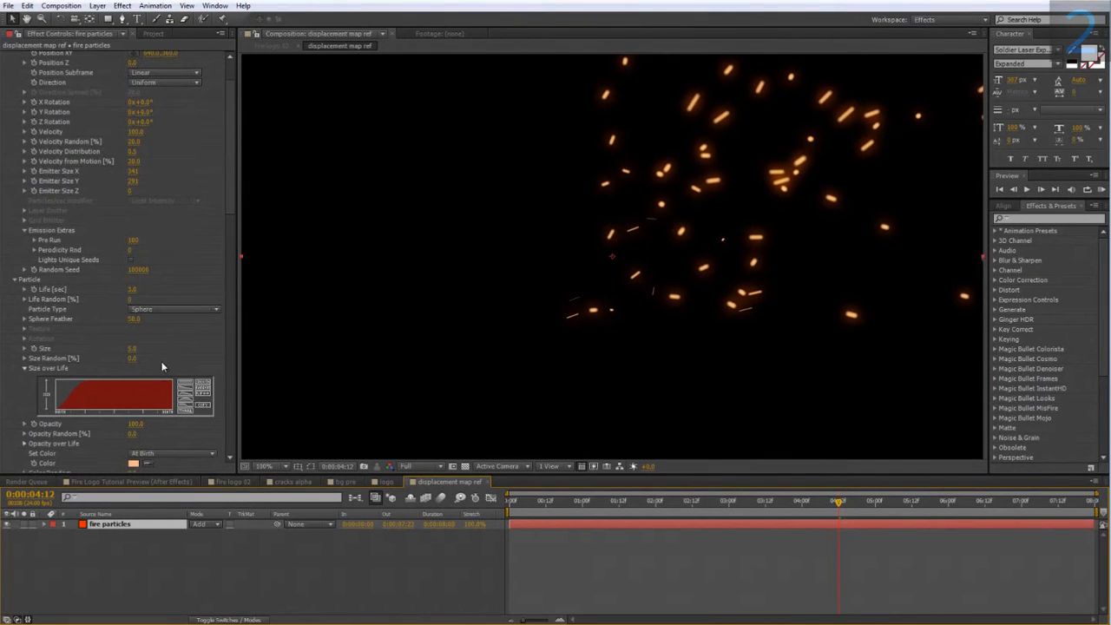
{"action": "left_click", "coordinate": [133, 348]}
{"action": "type", "text": "2"}
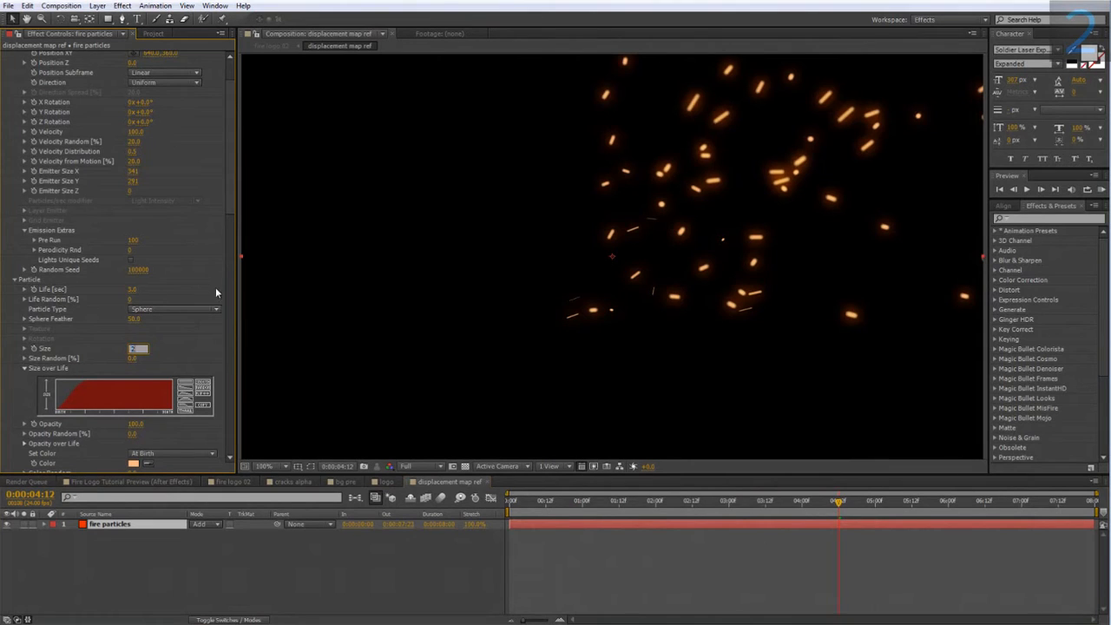
{"action": "type", "text": "5"}
{"action": "key", "text": "Return"}
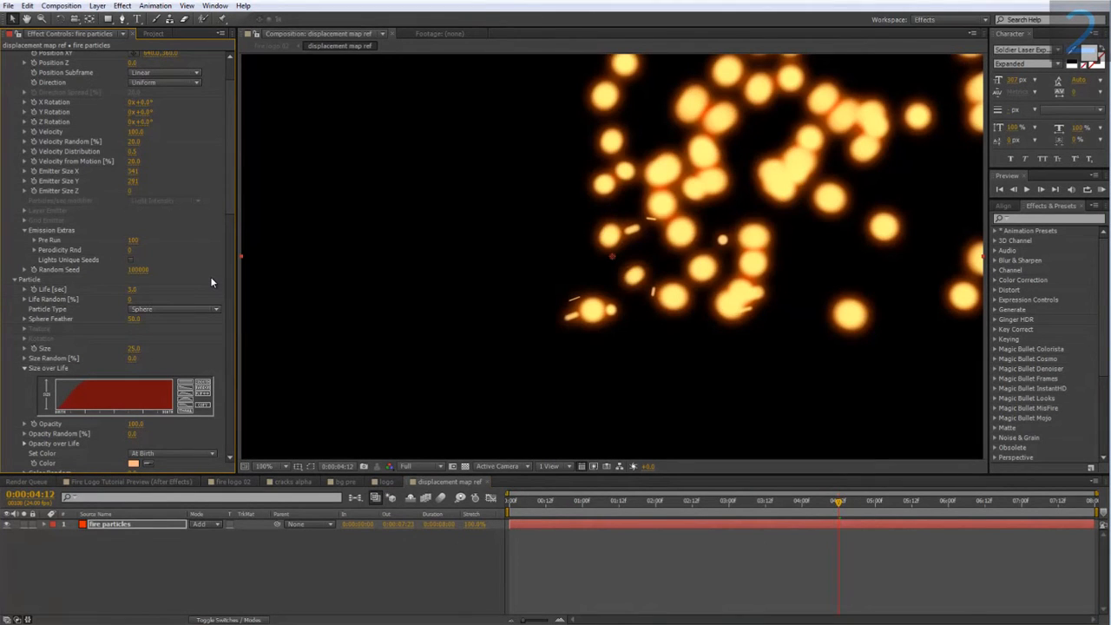
Apply the Tint effect to the enlarged fire particles and increase their Glow Radius.
{"action": "right_click", "coordinate": [142, 526]}
{"action": "mouse_move", "coordinate": [208, 253]}
{"action": "mouse_move", "coordinate": [379, 251]}
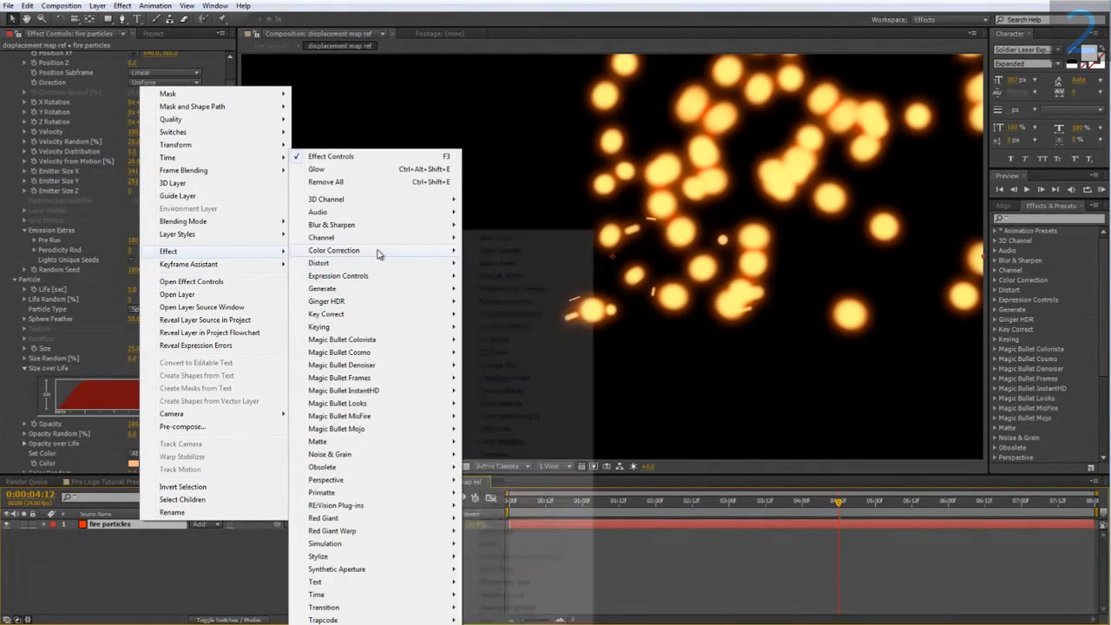
{"action": "left_click", "coordinate": [485, 620]}
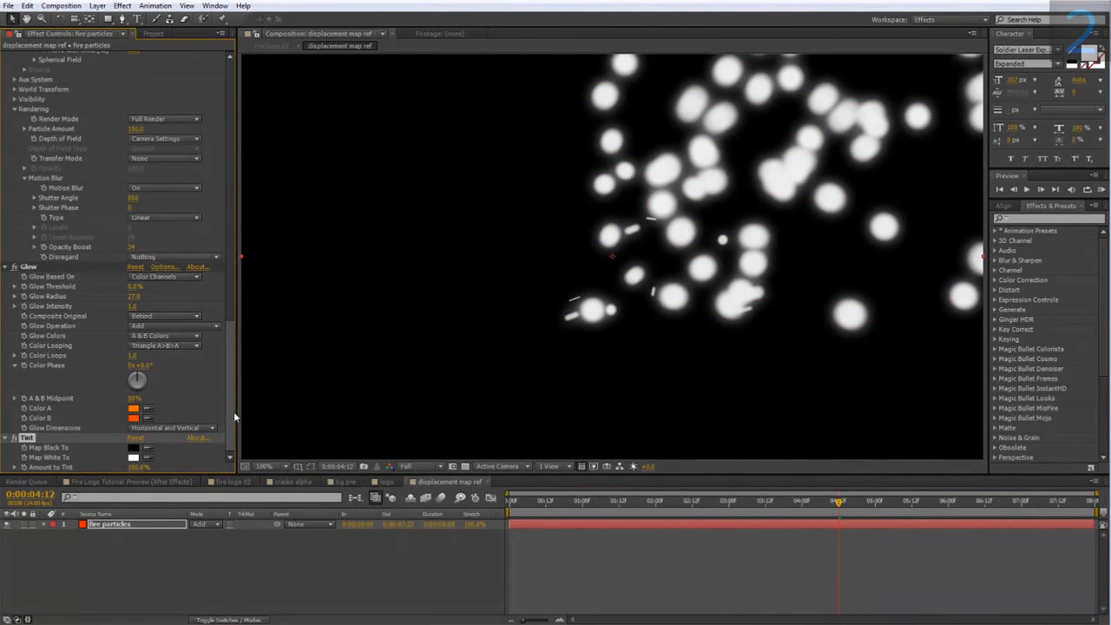
{"action": "left_click_drag", "start_coordinate": [132, 300], "coordinate": [149, 296]}
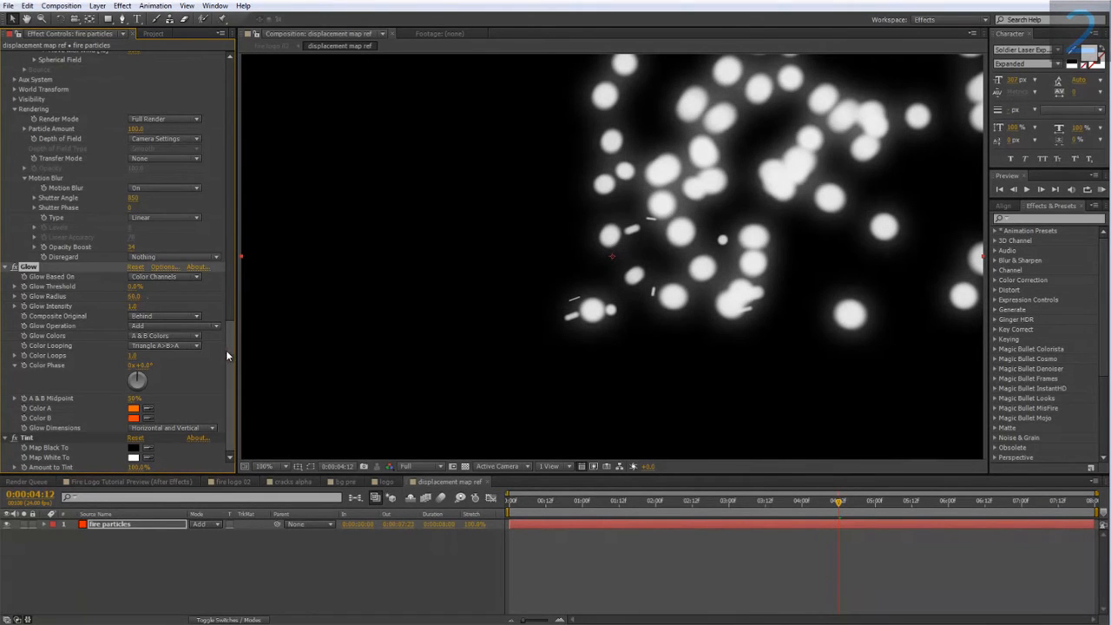
Apply the Turbulent Displace distortion effect to the fire particles layer.
{"action": "left_click_drag", "start_coordinate": [228, 351], "coordinate": [227, 373]}
{"action": "right_click", "coordinate": [127, 524]}
{"action": "mouse_move", "coordinate": [191, 256]}
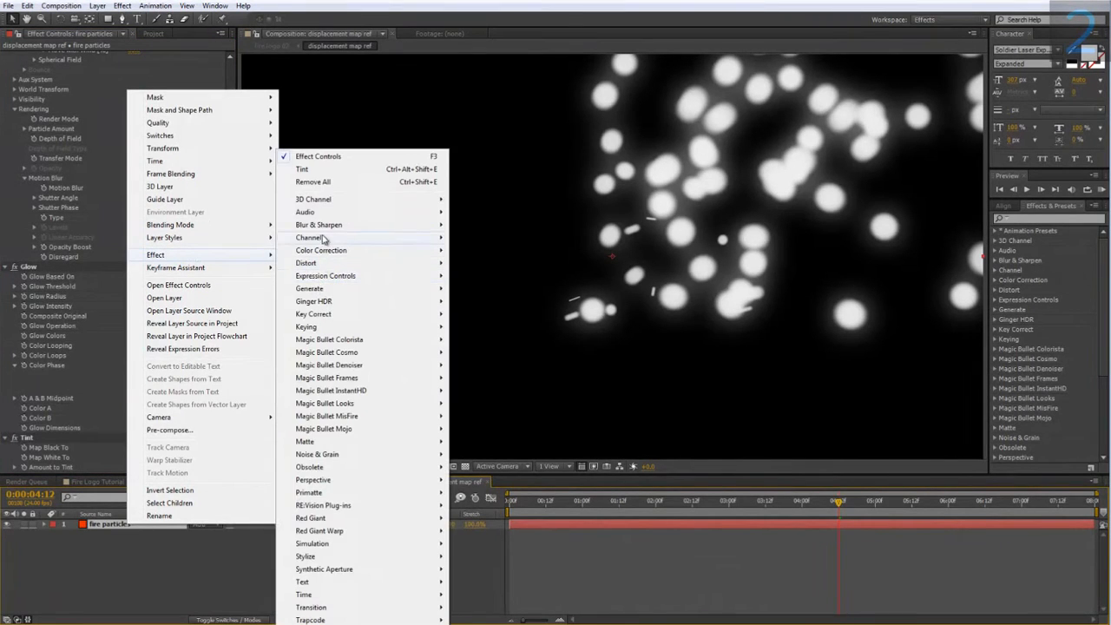
{"action": "mouse_move", "coordinate": [332, 329]}
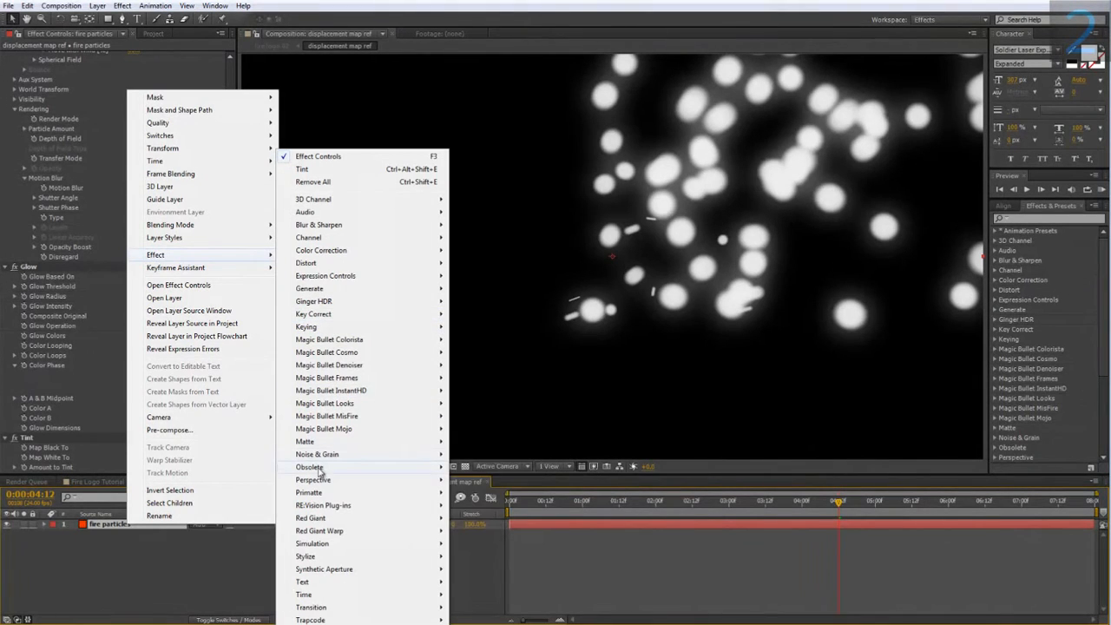
{"action": "mouse_move", "coordinate": [336, 452]}
{"action": "mouse_move", "coordinate": [317, 264]}
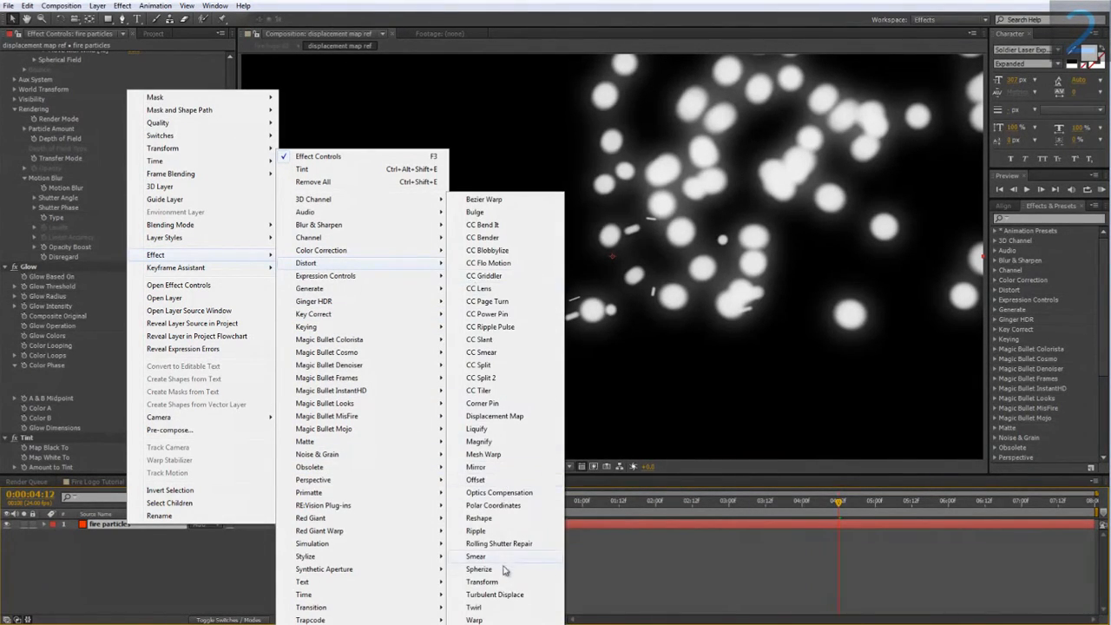
{"action": "left_click", "coordinate": [495, 594]}
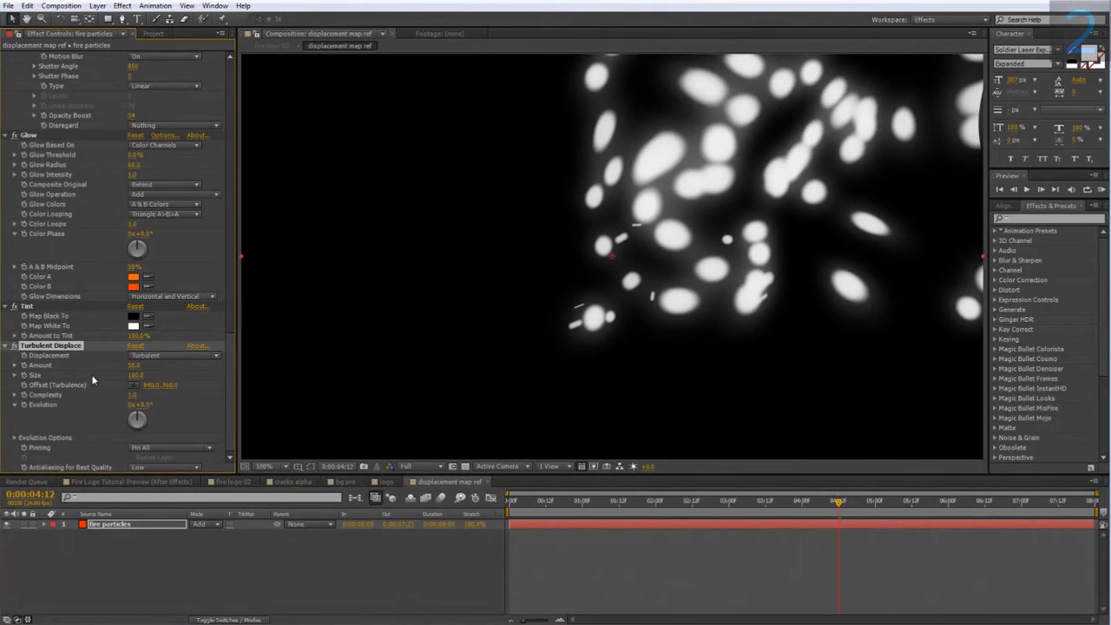
Set the Turbulent Displace Amount to 100 and Size to 25, and scrub the timeline to check the distortion.
{"action": "type", "text": "100"}
{"action": "left_click", "coordinate": [186, 381]}
{"action": "left_click", "coordinate": [137, 376]}
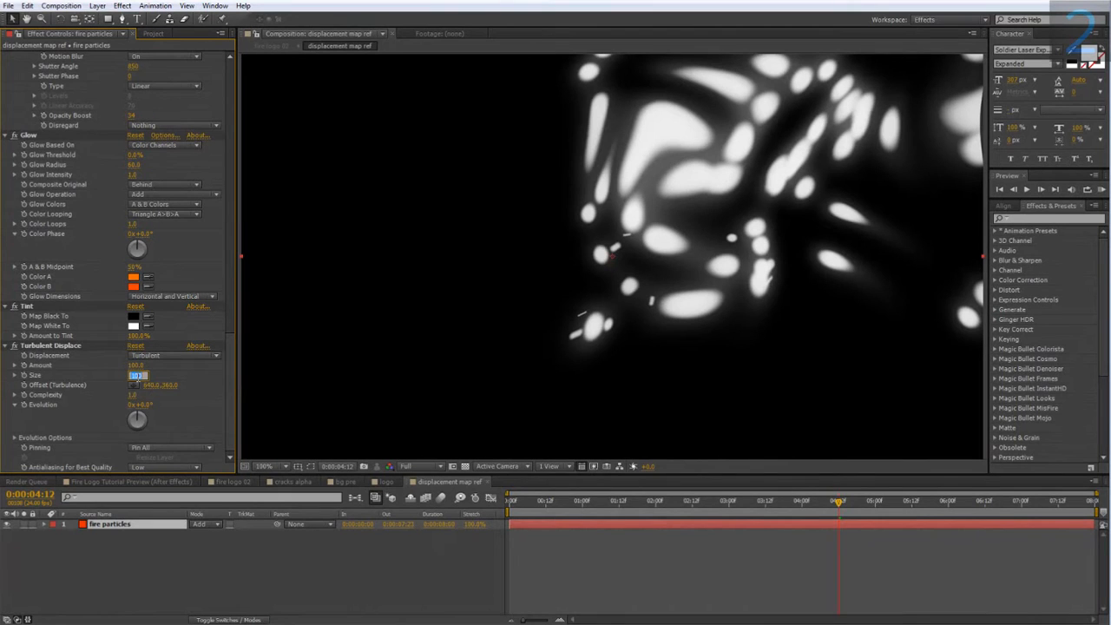
{"action": "type", "text": "25"}
{"action": "key", "text": "Return"}
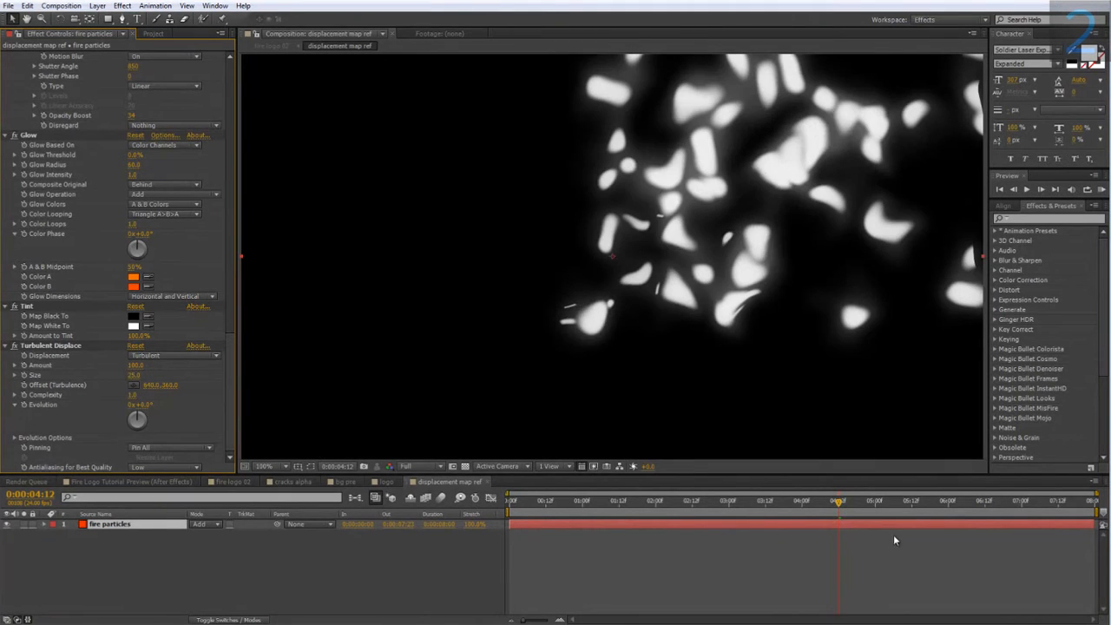
{"action": "left_click_drag", "start_coordinate": [837, 502], "coordinate": [958, 520]}
Raise the particles' Sphere Feather to 100 and scrub the timeline to check the softened shapes.
{"action": "scroll", "coordinate": [78, 344], "scroll_direction": "up", "scroll_amount": 3}
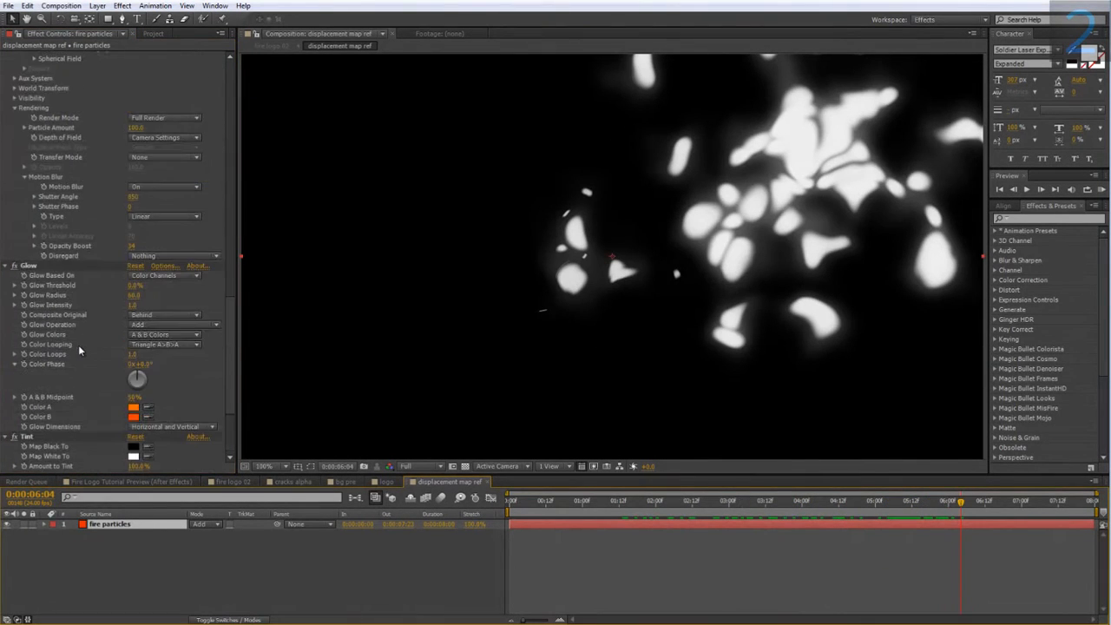
{"action": "scroll", "coordinate": [78, 345], "scroll_direction": "up", "scroll_amount": 10}
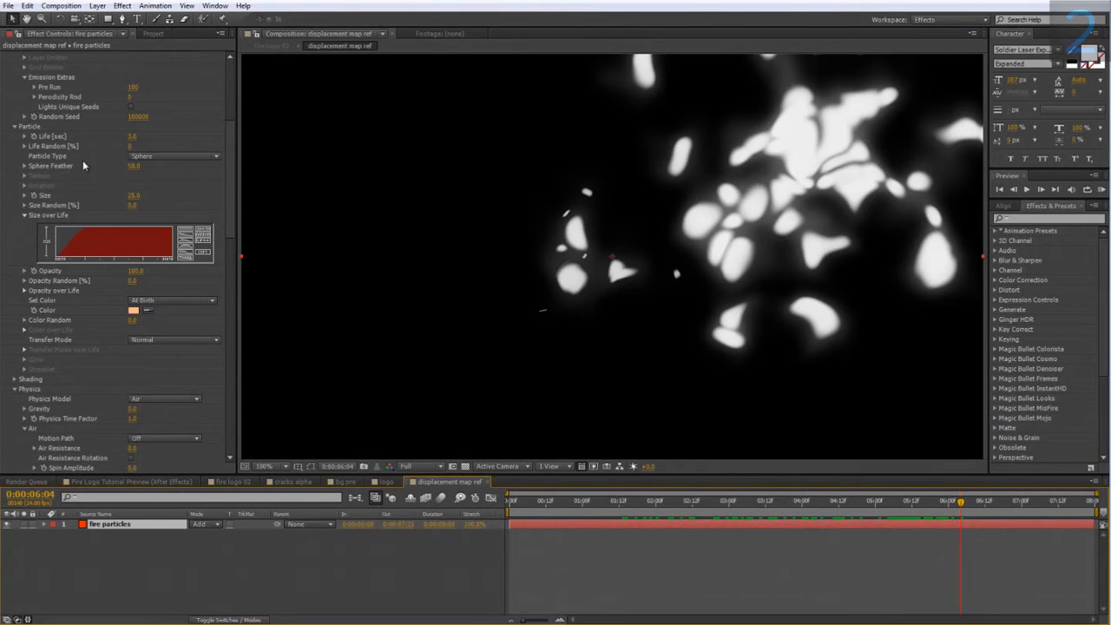
{"action": "left_click_drag", "start_coordinate": [132, 166], "coordinate": [228, 166]}
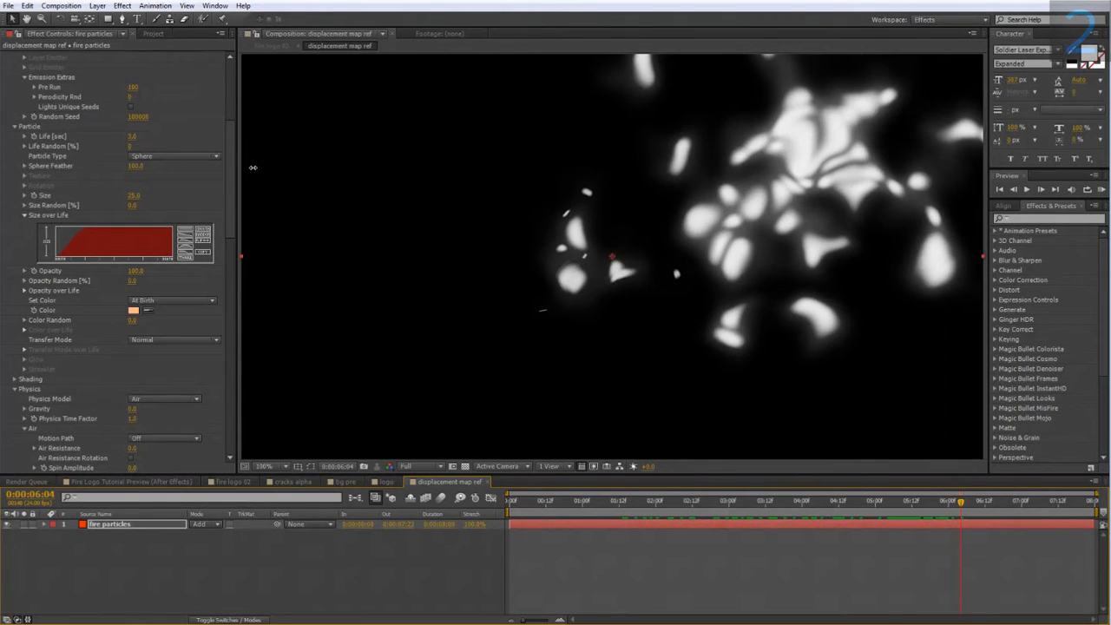
{"action": "left_click_drag", "start_coordinate": [943, 501], "coordinate": [917, 540]}
Change the Particular emitter's Random Seed and scrub back through the timeline to review the new particle pattern.
{"action": "scroll", "coordinate": [156, 300], "scroll_direction": "up", "scroll_amount": 5}
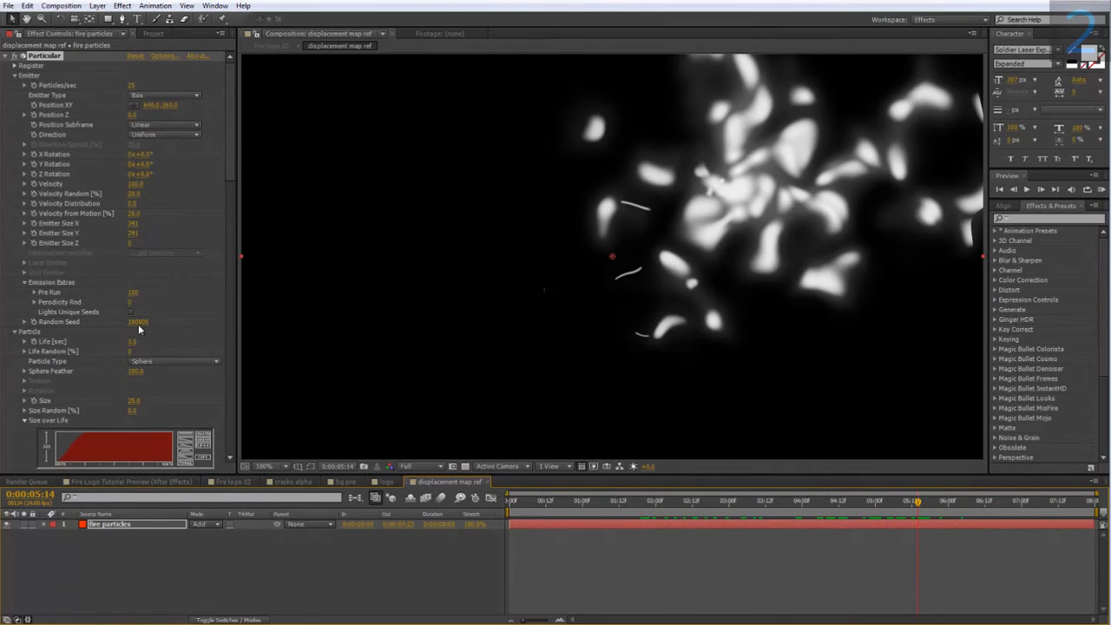
{"action": "left_click_drag", "start_coordinate": [140, 322], "coordinate": [147, 321]}
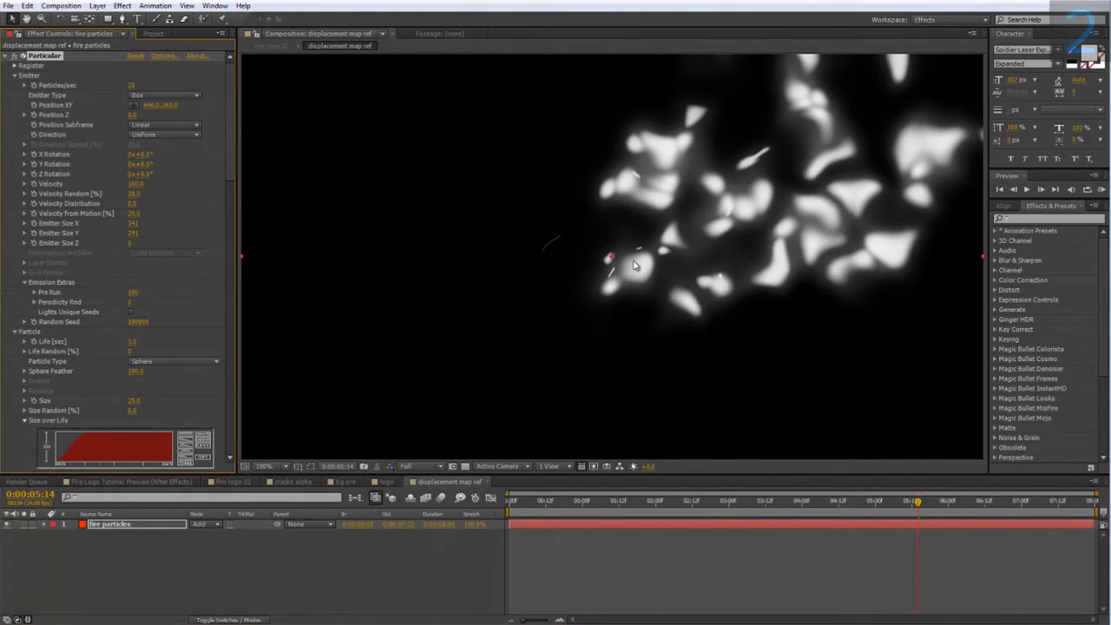
{"action": "left_click_drag", "start_coordinate": [892, 501], "coordinate": [719, 522]}
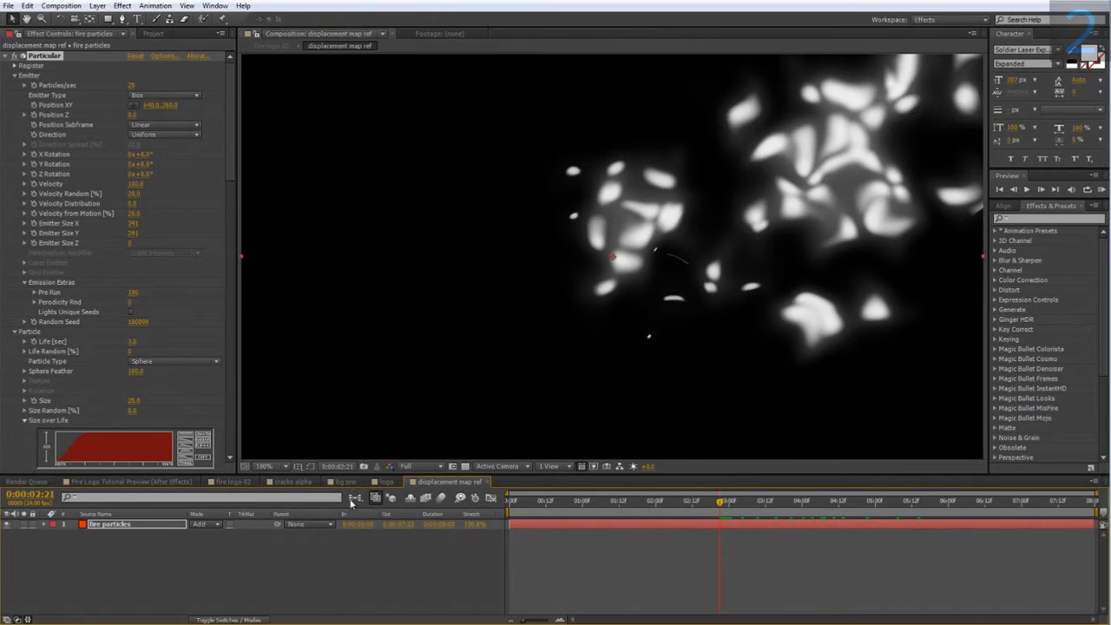
In the fire logo 02 composition, hide the displacement map ref layer and add a new adjustment layer above it.
{"action": "left_click", "coordinate": [234, 482]}
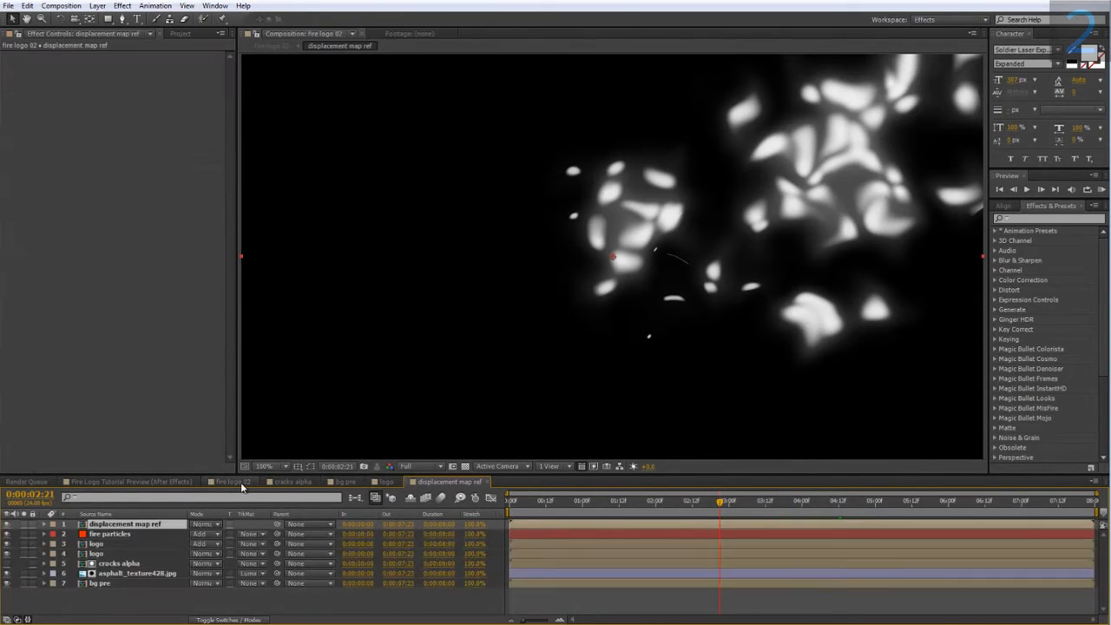
{"action": "left_click_drag", "start_coordinate": [442, 339], "coordinate": [511, 299]}
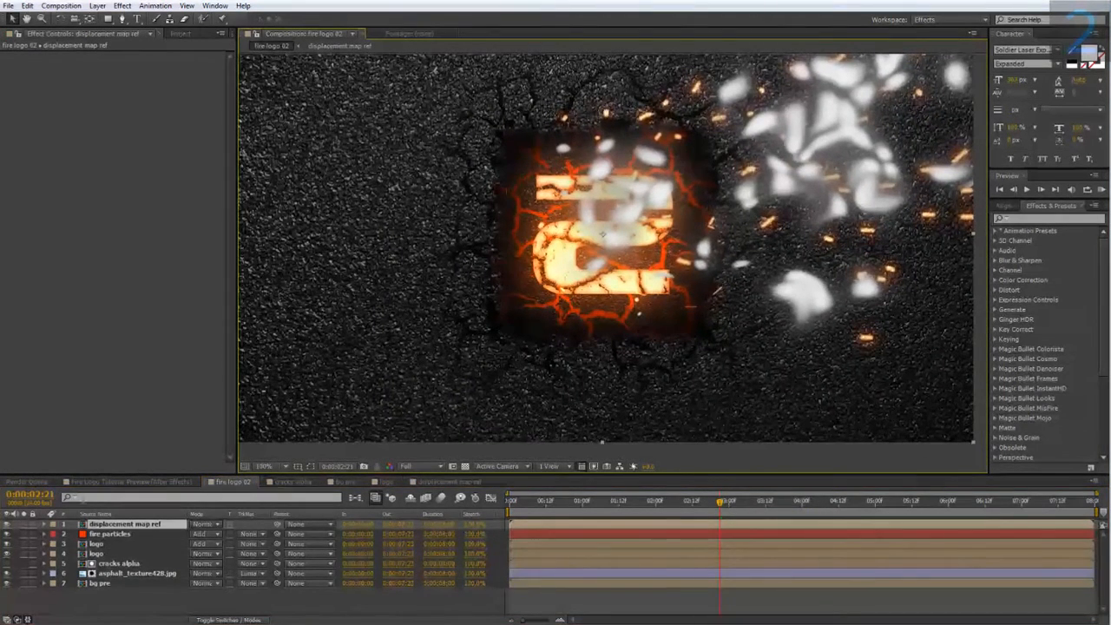
{"action": "right_click", "coordinate": [121, 595]}
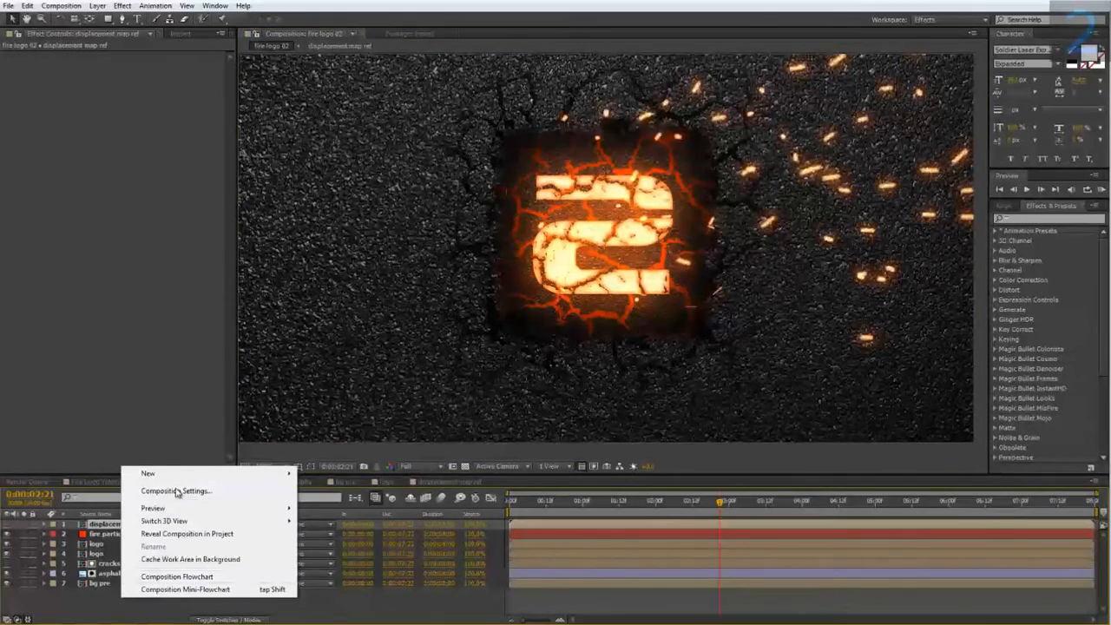
{"action": "mouse_move", "coordinate": [176, 482]}
{"action": "left_click", "coordinate": [341, 567]}
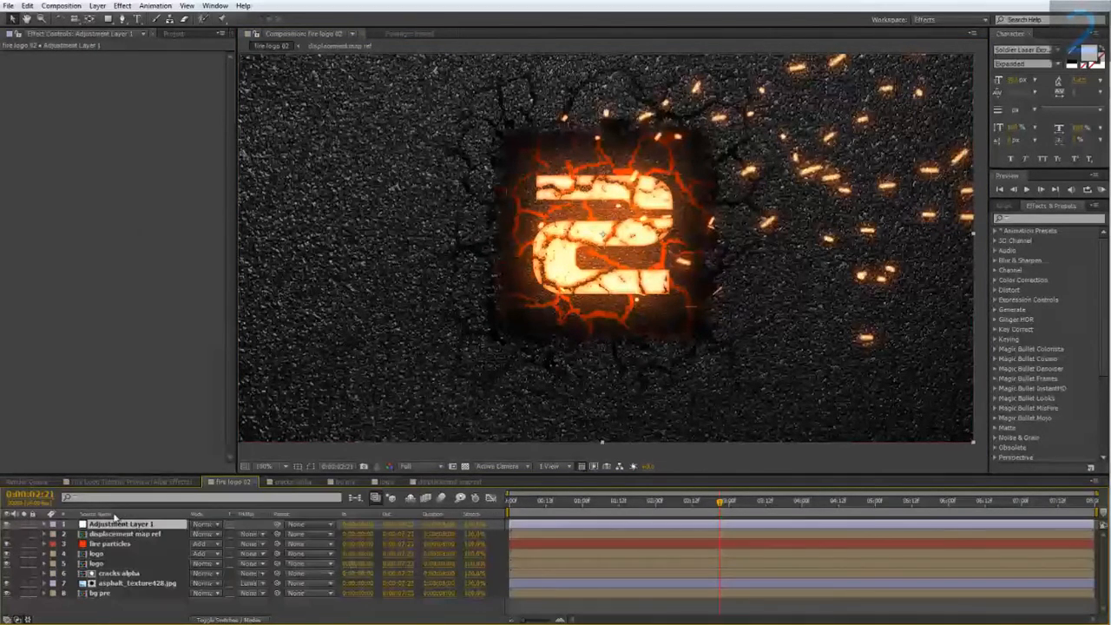
Apply the Displacement Map distortion effect to the new adjustment layer.
{"action": "right_click", "coordinate": [112, 527]}
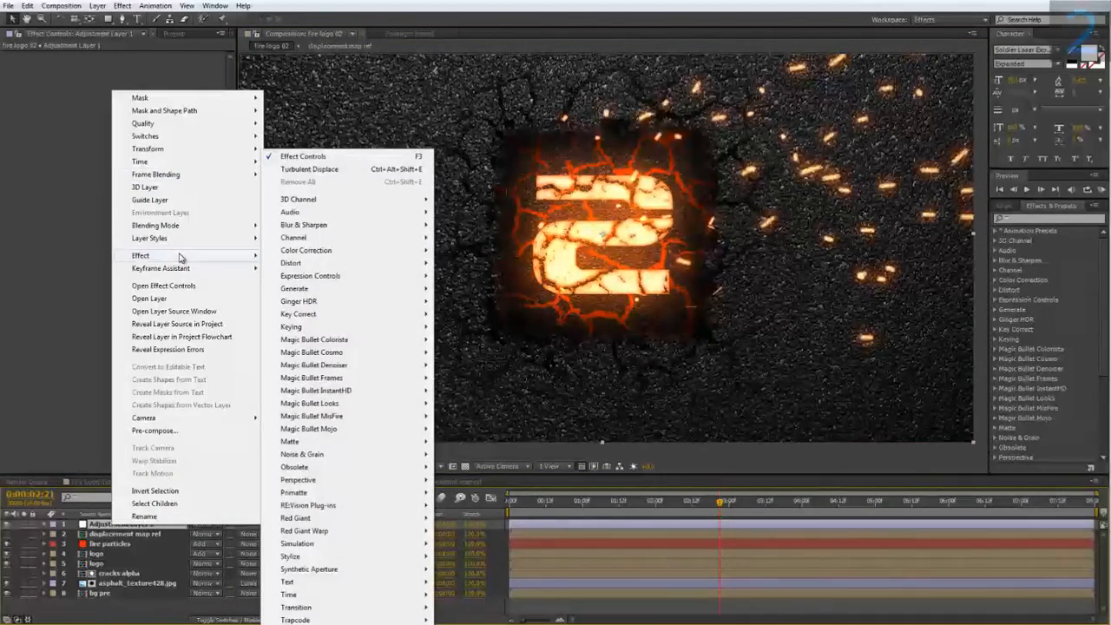
{"action": "mouse_move", "coordinate": [314, 263]}
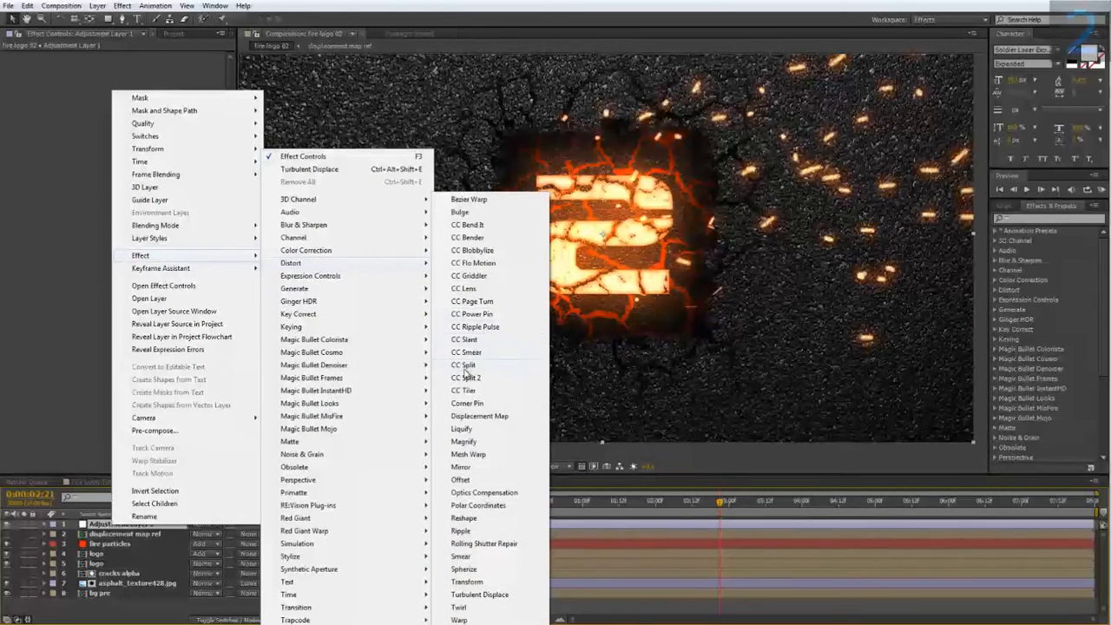
{"action": "left_click", "coordinate": [490, 416]}
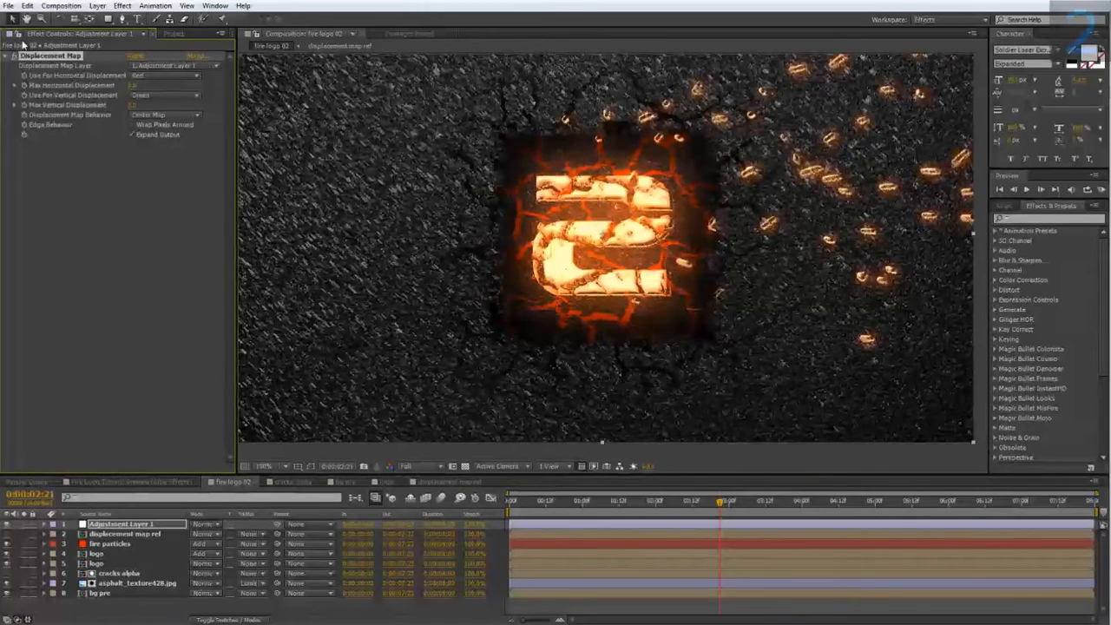
Set the Displacement Map layer to displacement map ref and scrub the timeline to check the particle area.
{"action": "left_click", "coordinate": [165, 66]}
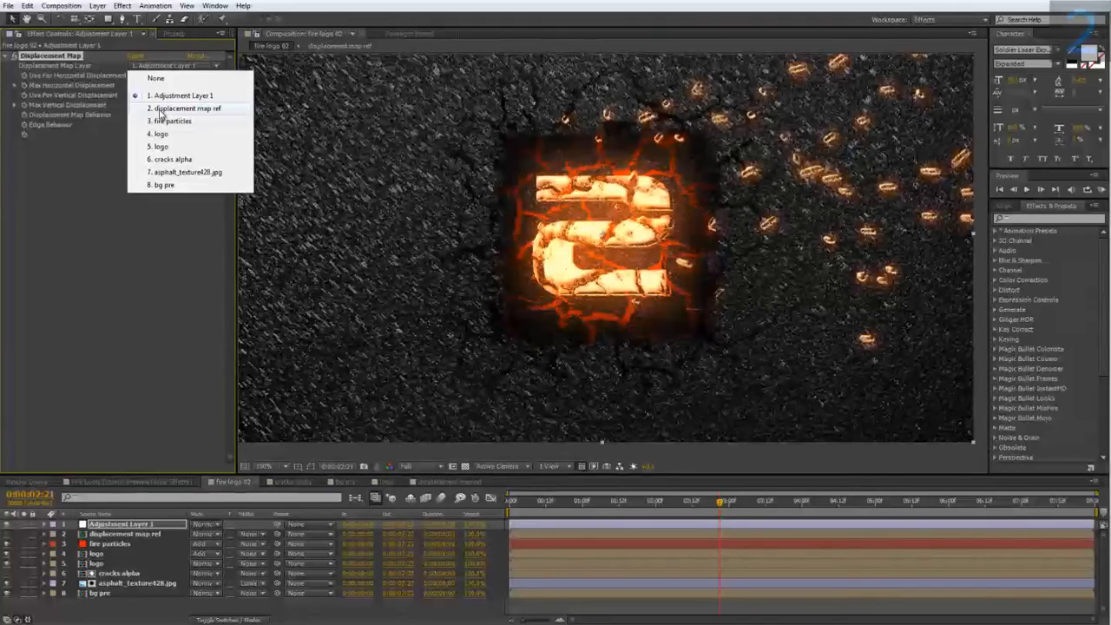
{"action": "left_click", "coordinate": [159, 109]}
{"action": "left_click_drag", "start_coordinate": [723, 503], "coordinate": [798, 511]}
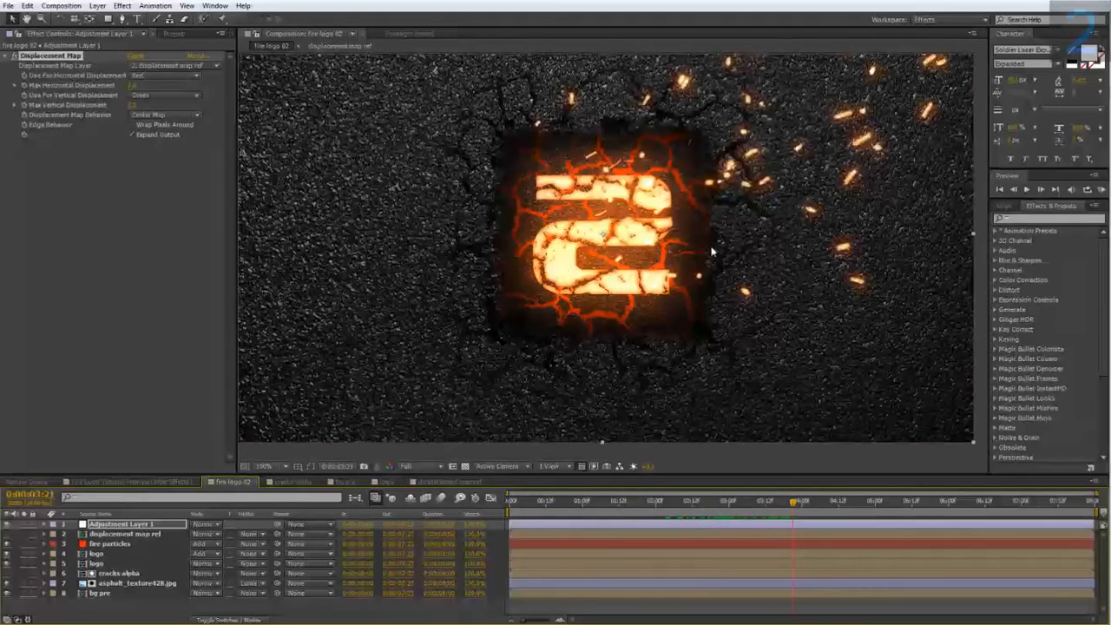
{"action": "left_click_drag", "start_coordinate": [790, 192], "coordinate": [696, 234]}
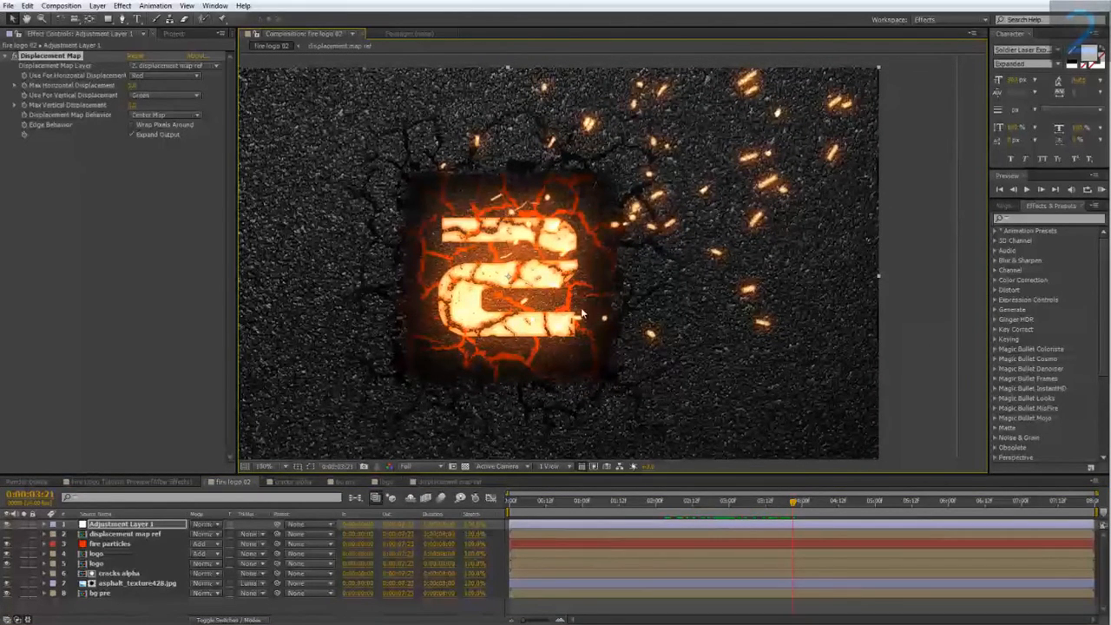
{"action": "mouse_move", "coordinate": [738, 514]}
{"action": "left_mouse_down"}
{"action": "mouse_move", "coordinate": [696, 516]}
{"action": "mouse_move", "coordinate": [732, 516]}
{"action": "left_mouse_up"}
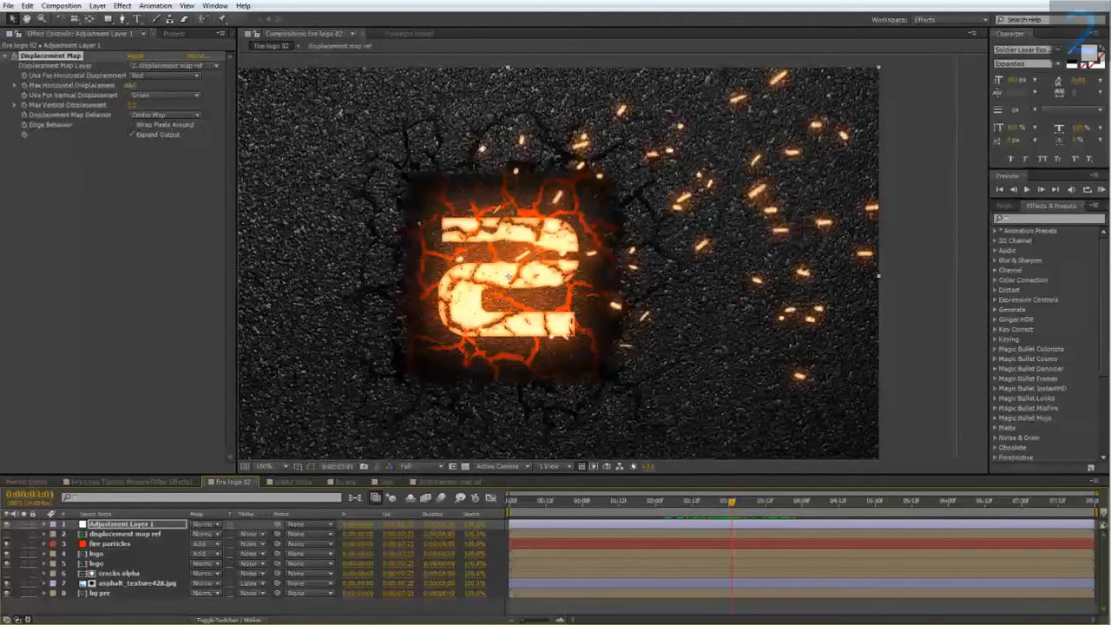
Raise the maximum horizontal and vertical displacement and scrub the timeline to check the strength of the distortion.
{"action": "left_click", "coordinate": [130, 85]}
{"action": "type", "text": "15"}
{"action": "left_click", "coordinate": [136, 151]}
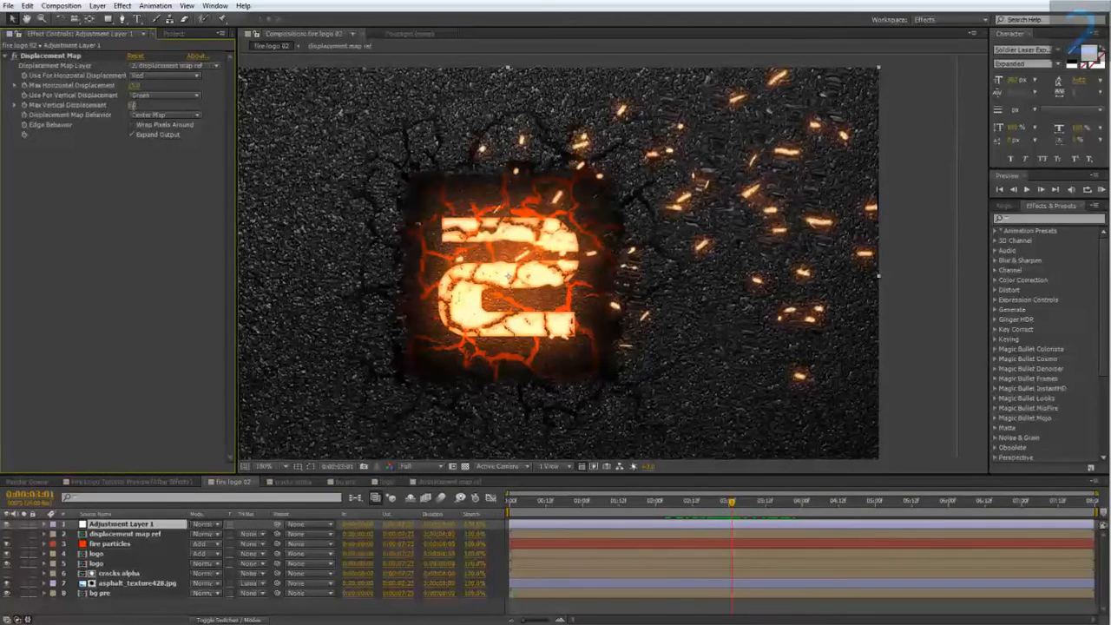
{"action": "left_click_drag", "start_coordinate": [699, 501], "coordinate": [805, 523]}
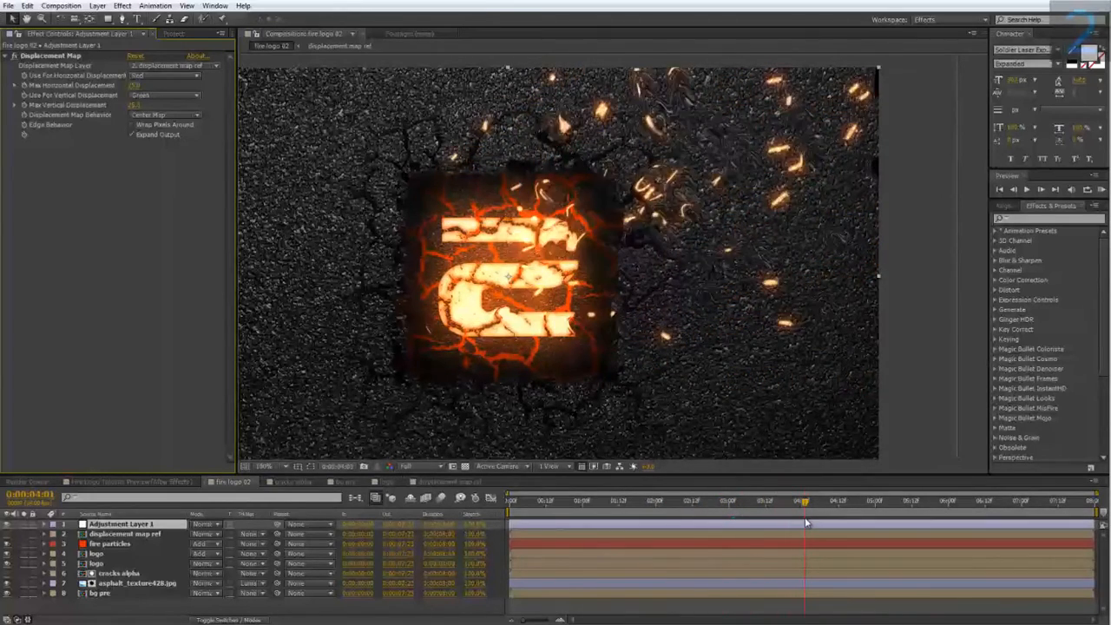
Set both the maximum horizontal and maximum vertical displacement to 10.
{"action": "left_click", "coordinate": [135, 85]}
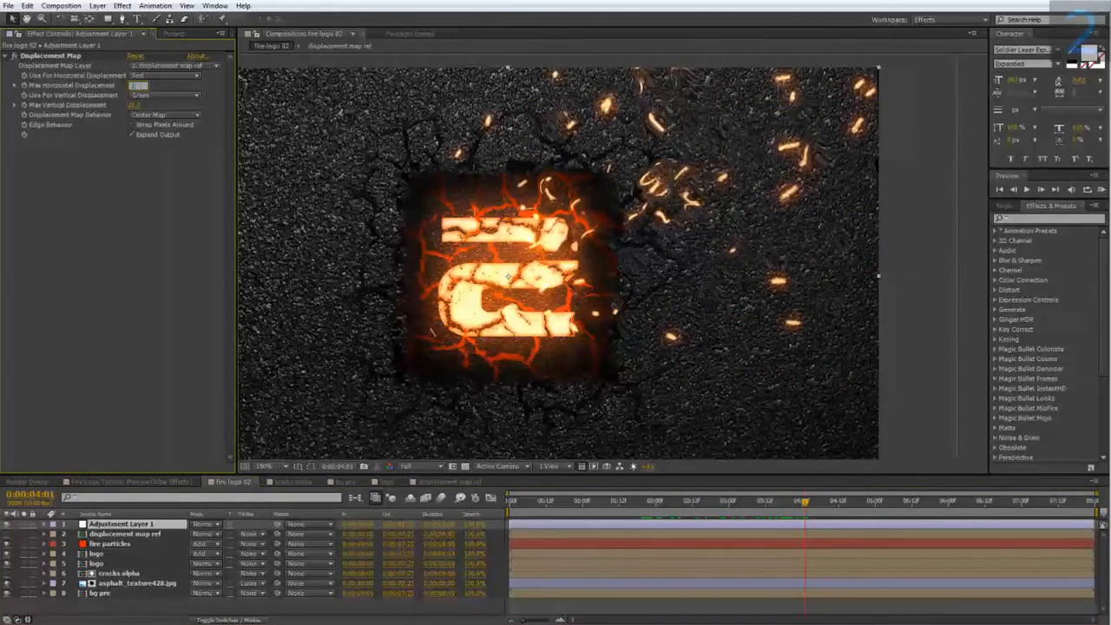
{"action": "type", "text": "10"}
{"action": "left_click", "coordinate": [117, 149]}
{"action": "left_click", "coordinate": [134, 105]}
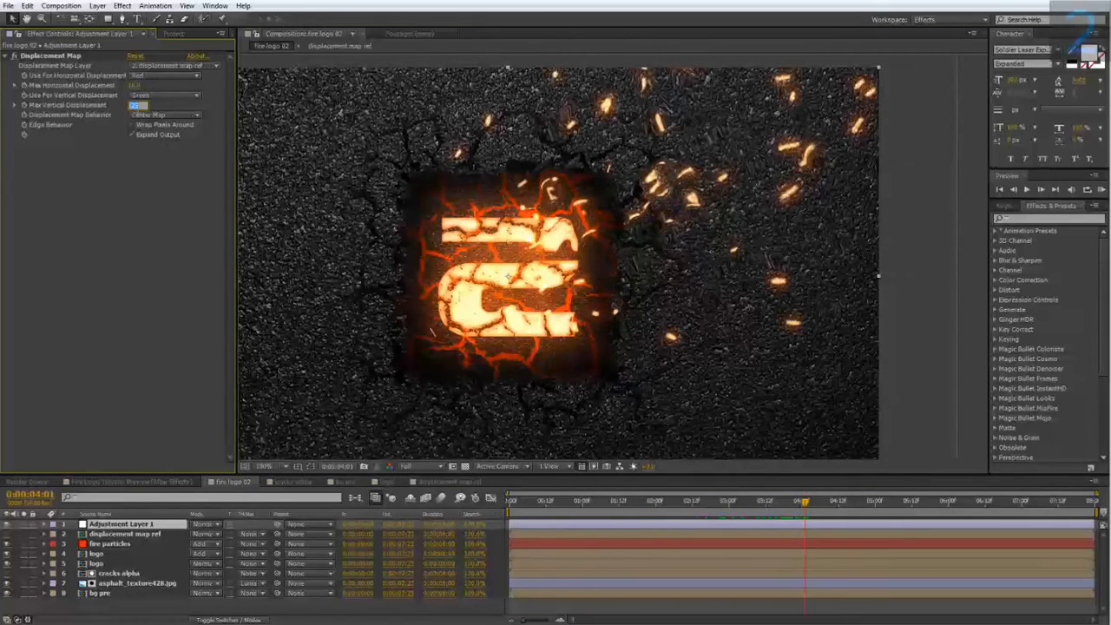
{"action": "type", "text": "10"}
{"action": "key", "text": "Return"}
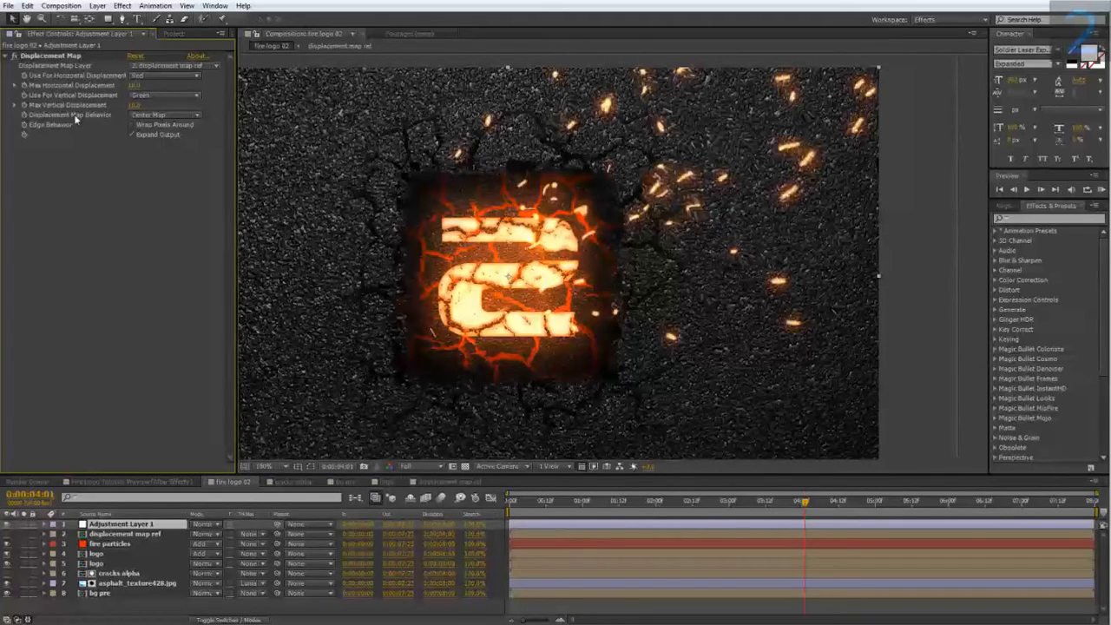
Use Luminance for both the horizontal and vertical displacement and scrub the timeline to review the distortion around the logo.
{"action": "left_click", "coordinate": [160, 78]}
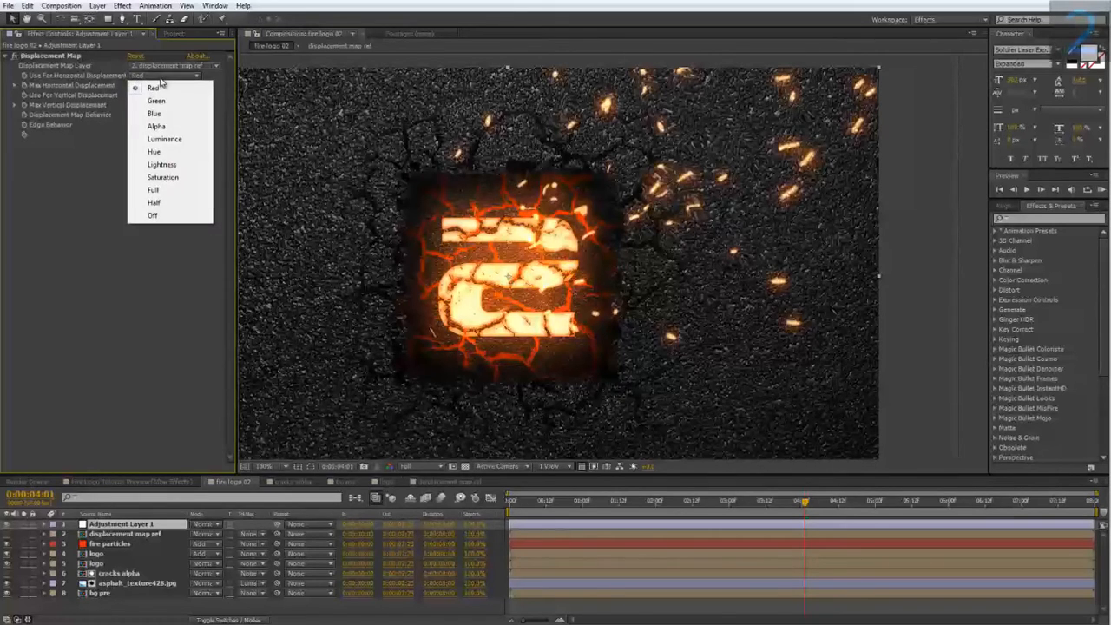
{"action": "left_click", "coordinate": [175, 140]}
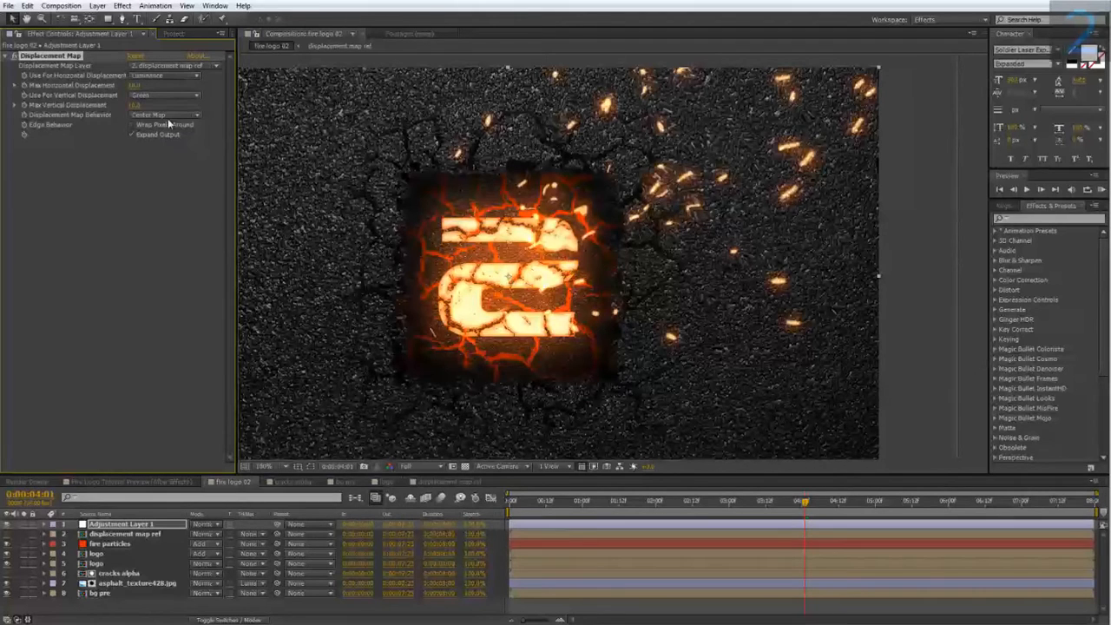
{"action": "left_click", "coordinate": [162, 97]}
{"action": "left_click", "coordinate": [169, 156]}
{"action": "left_click", "coordinate": [830, 502]}
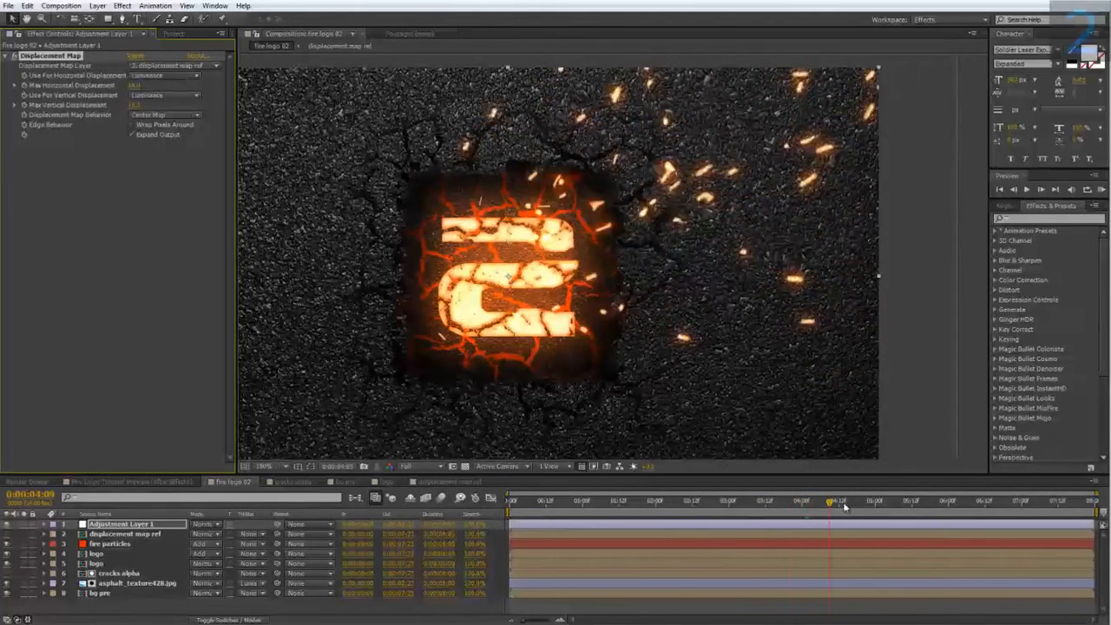
{"action": "left_click_drag", "start_coordinate": [843, 507], "coordinate": [762, 516]}
{"action": "left_click_drag", "start_coordinate": [538, 396], "coordinate": [565, 400]}
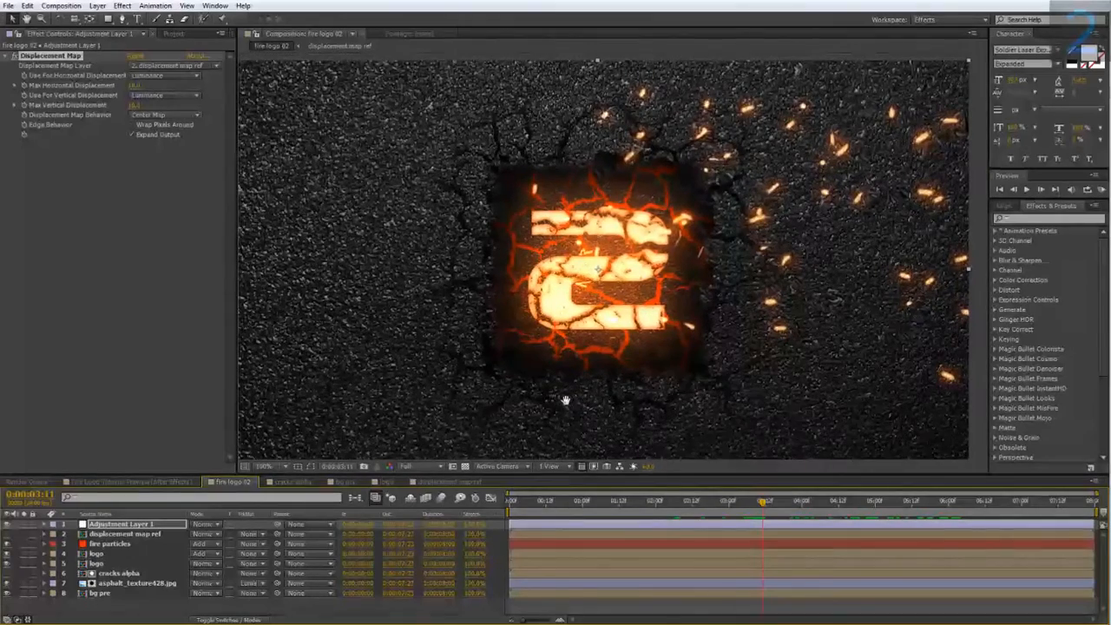
Check the Fire Logo Tutorial Preview composition for reference and add smoke.mp4 as the topmost layer of fire logo 02.
{"action": "left_click", "coordinate": [139, 481]}
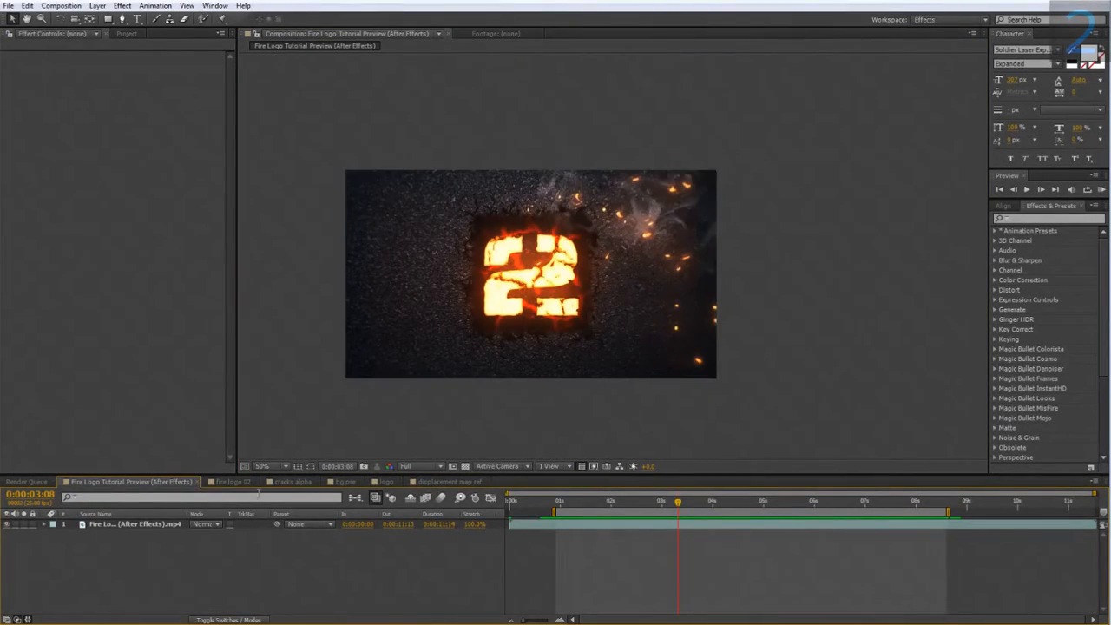
{"action": "left_click", "coordinate": [232, 481]}
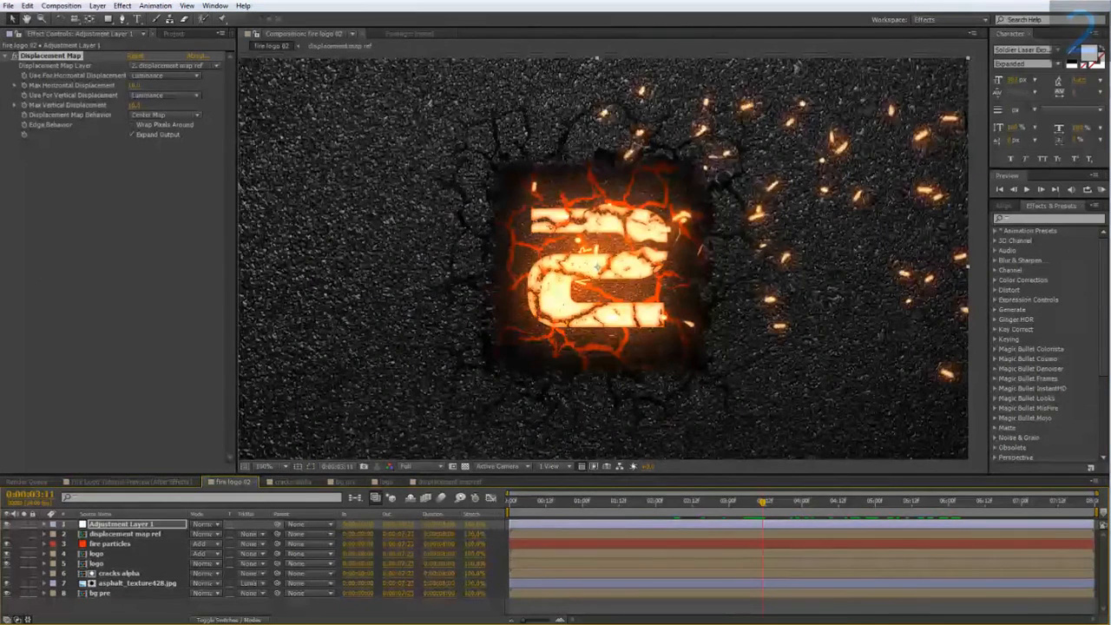
{"action": "left_click", "coordinate": [173, 33]}
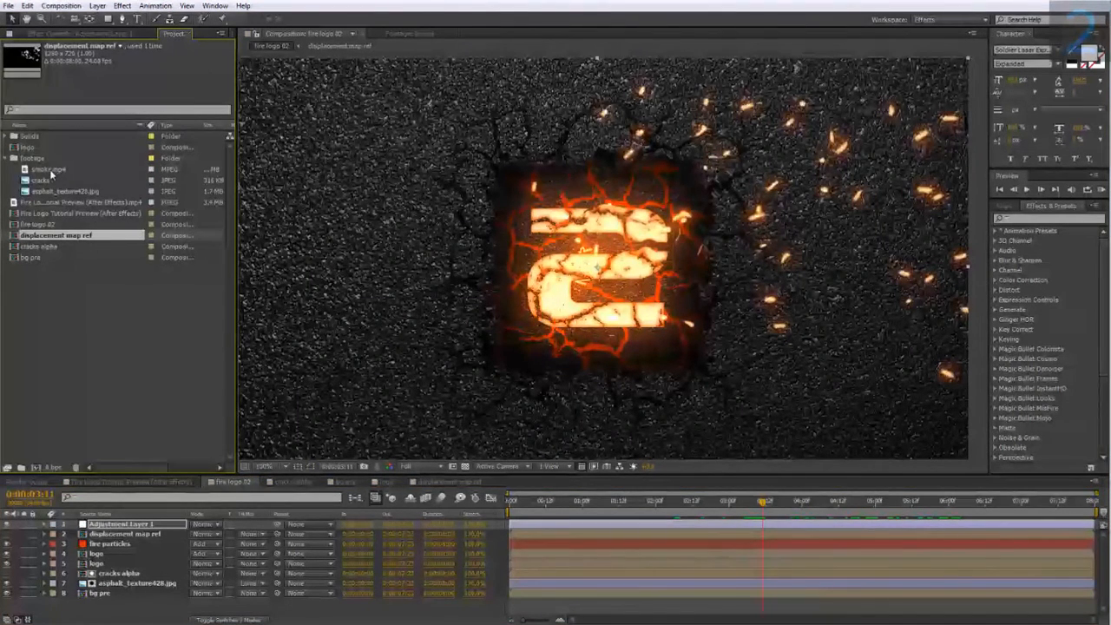
{"action": "left_click", "coordinate": [45, 169]}
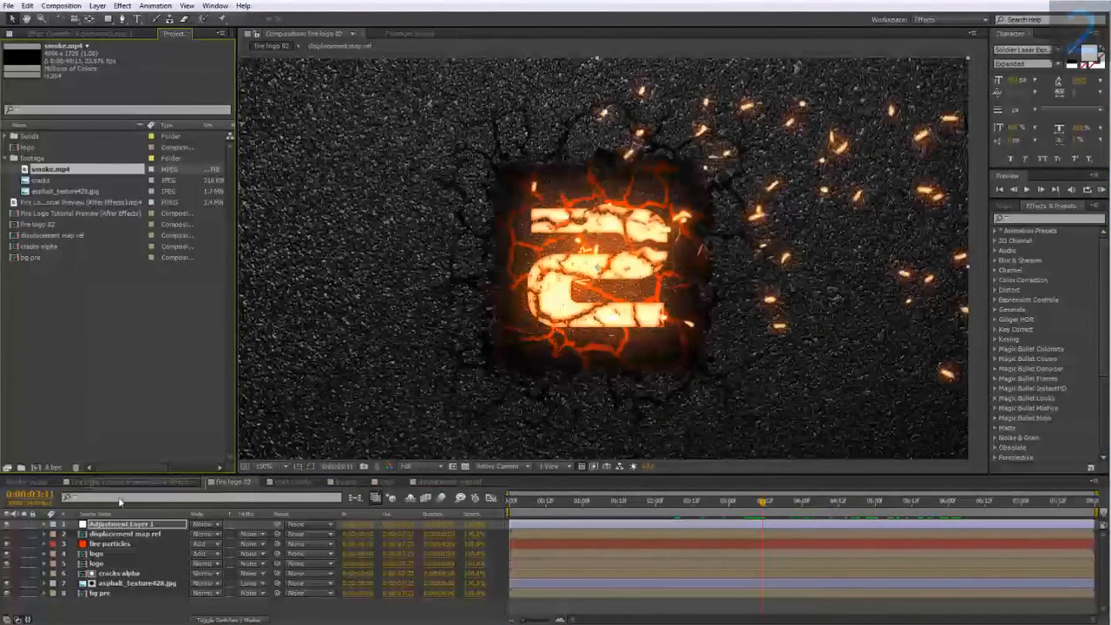
{"action": "left_click_drag", "start_coordinate": [126, 525], "coordinate": [126, 526]}
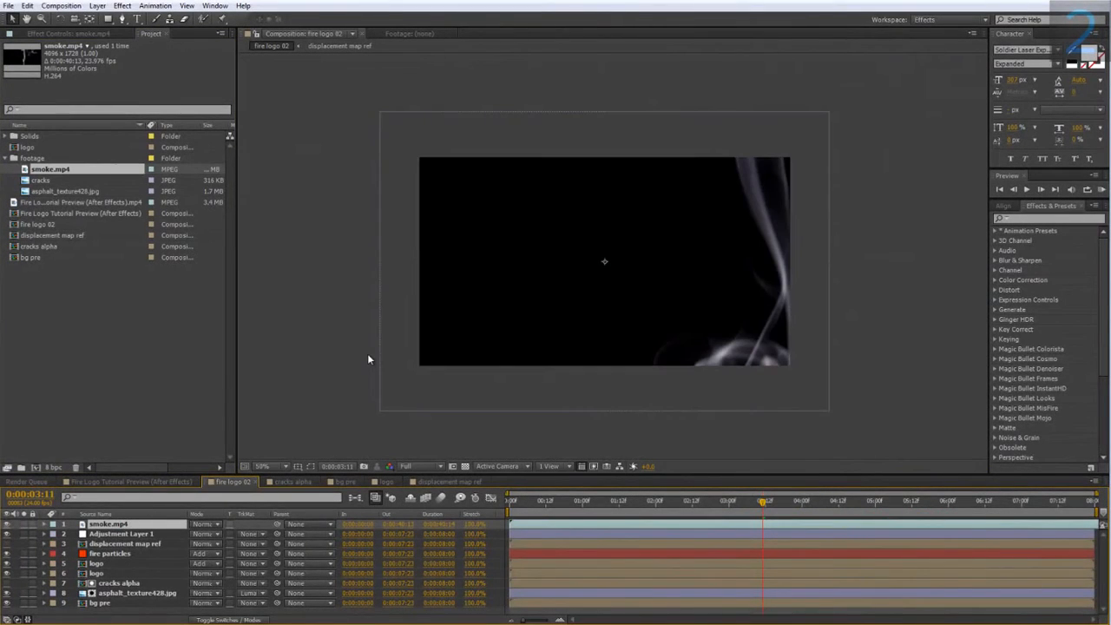
Scale the smoke.mp4 layer down to 42%.
{"action": "left_click_drag", "start_coordinate": [367, 353], "coordinate": [336, 348]}
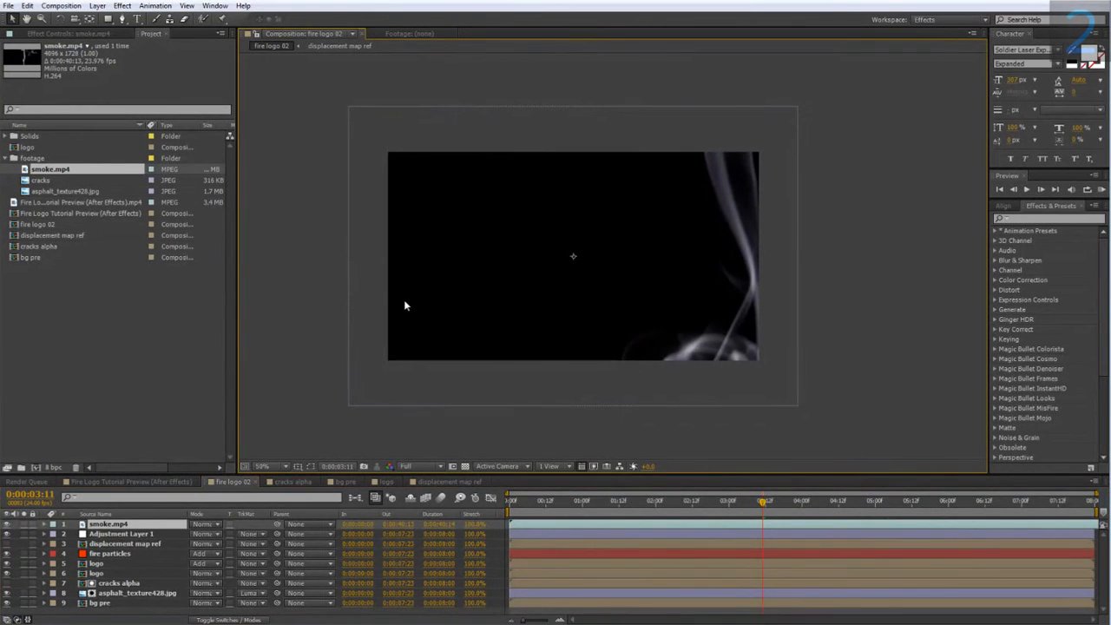
{"action": "key", "text": "comma"}
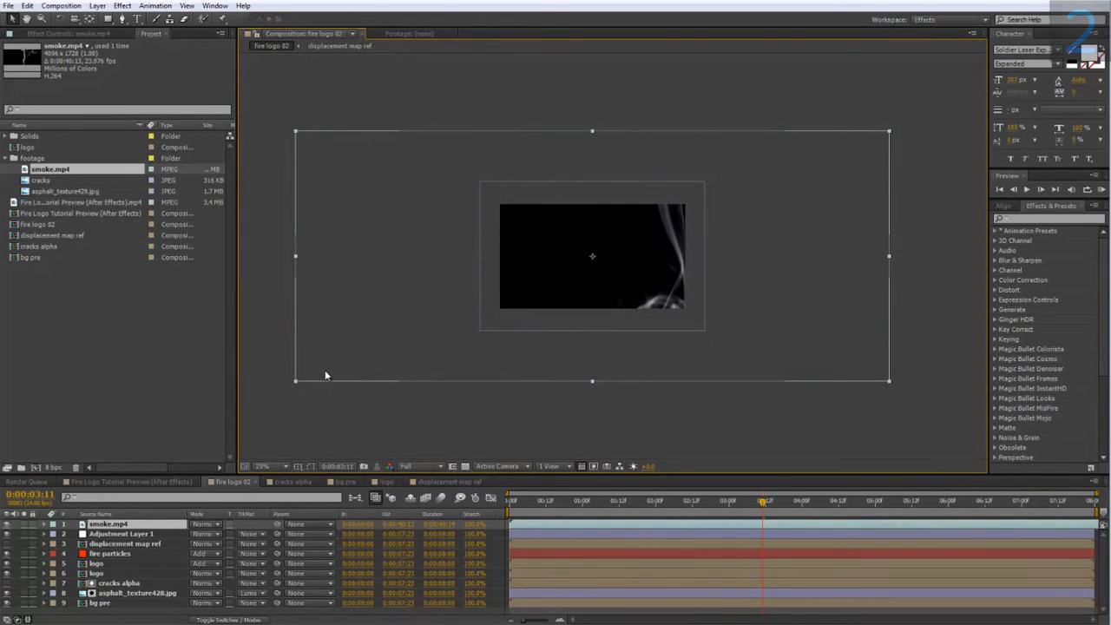
{"action": "key", "text": "s"}
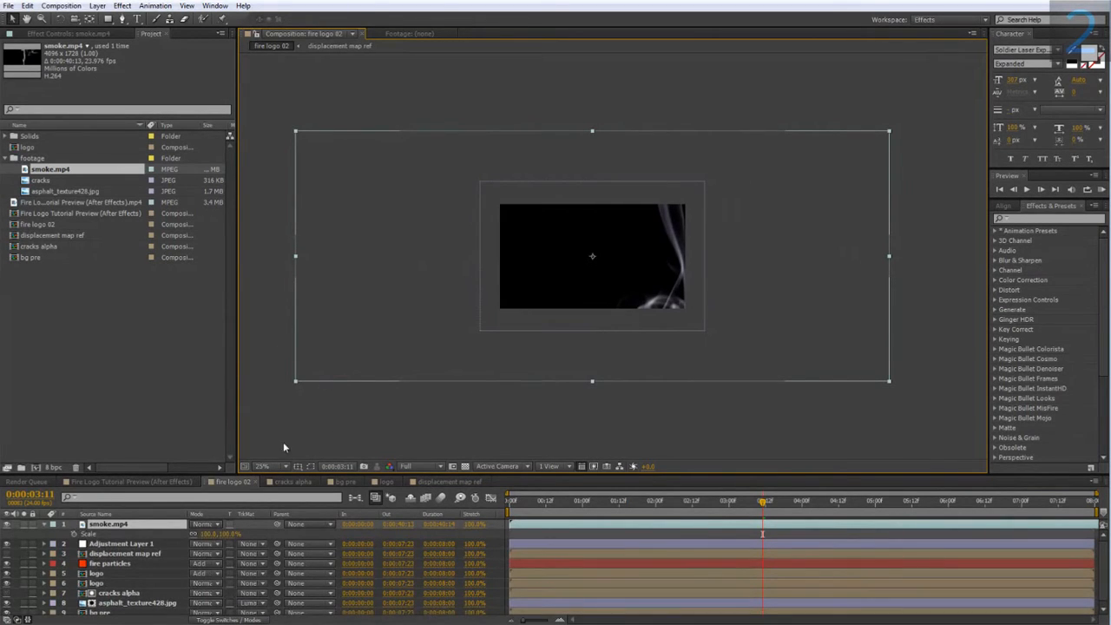
{"action": "left_click_drag", "start_coordinate": [234, 531], "coordinate": [185, 531]}
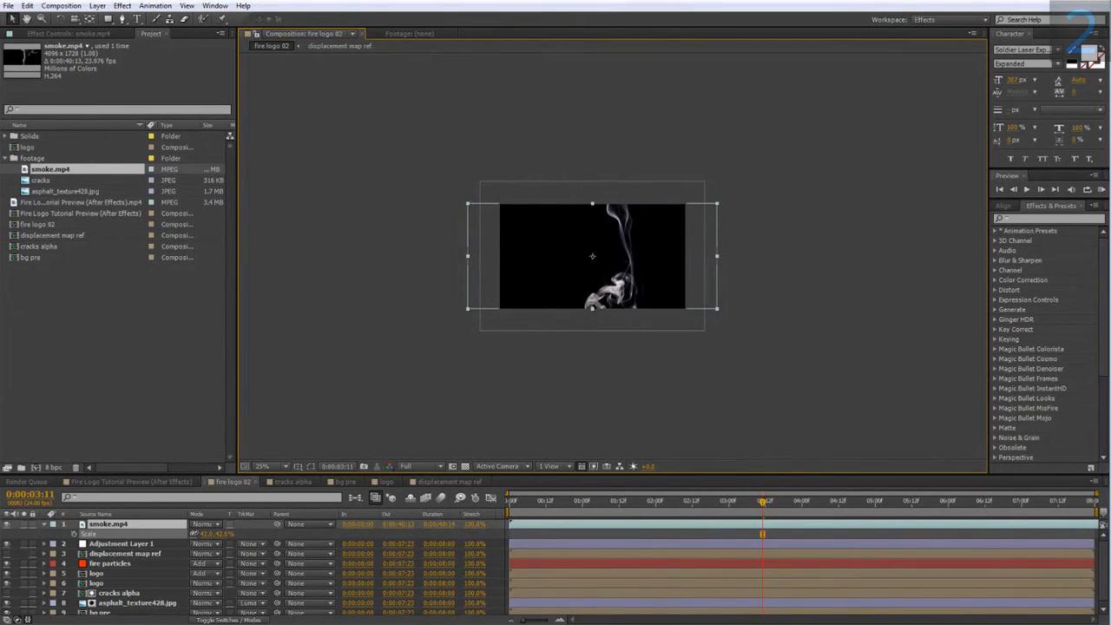
Open the smoke.mp4 layer on its own and scrub through the footage to examine the smoke's shapes.
{"action": "double_click", "coordinate": [151, 523]}
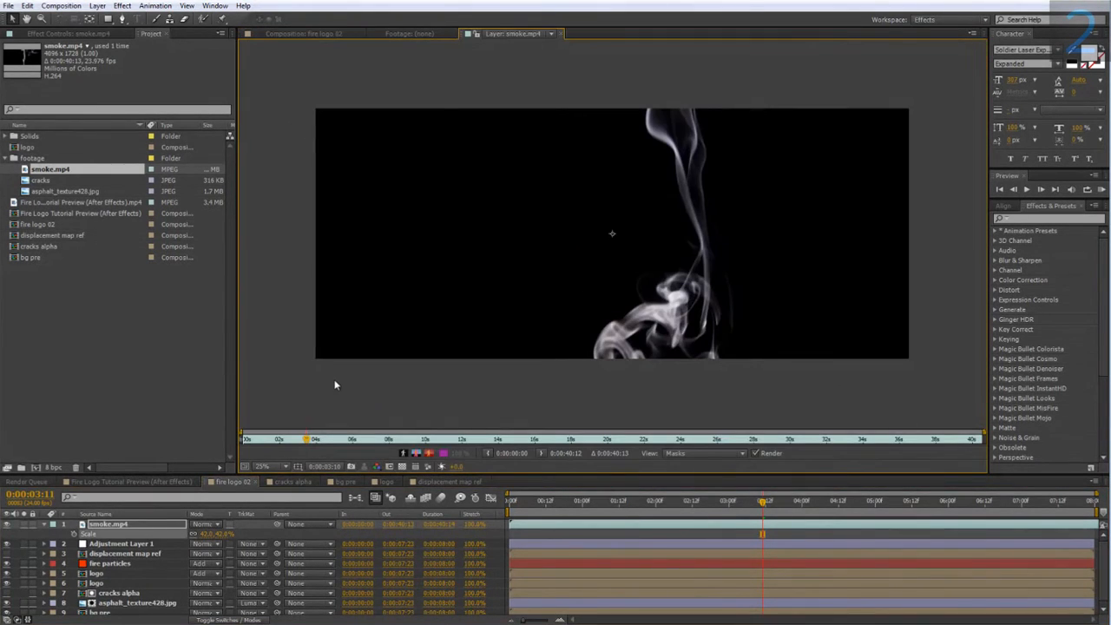
{"action": "left_click_drag", "start_coordinate": [308, 438], "coordinate": [333, 462]}
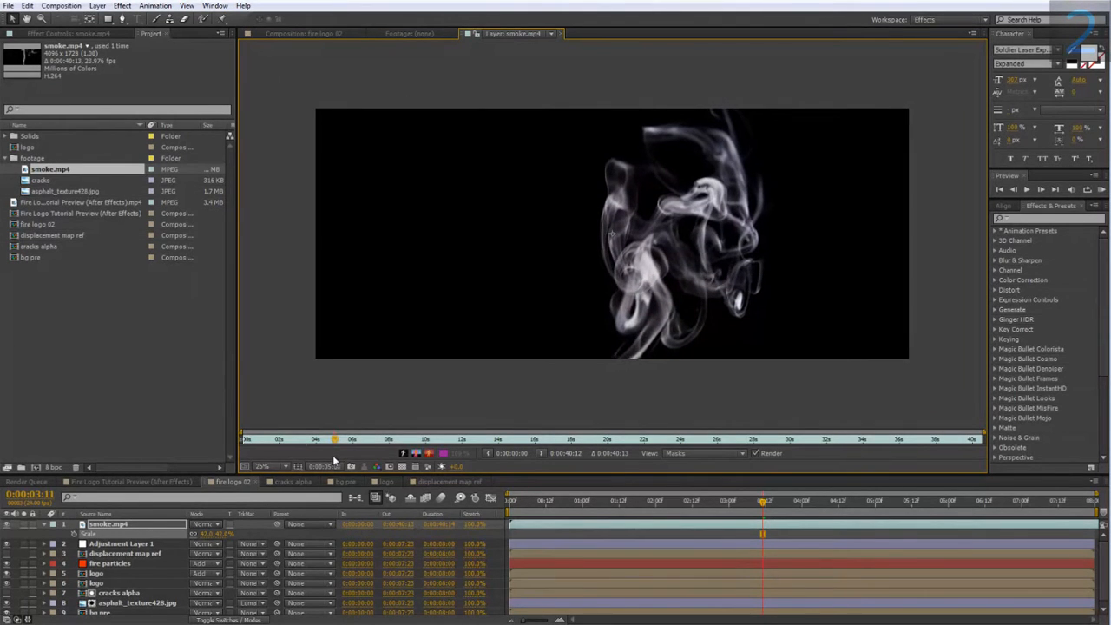
{"action": "left_click_drag", "start_coordinate": [331, 456], "coordinate": [331, 457]}
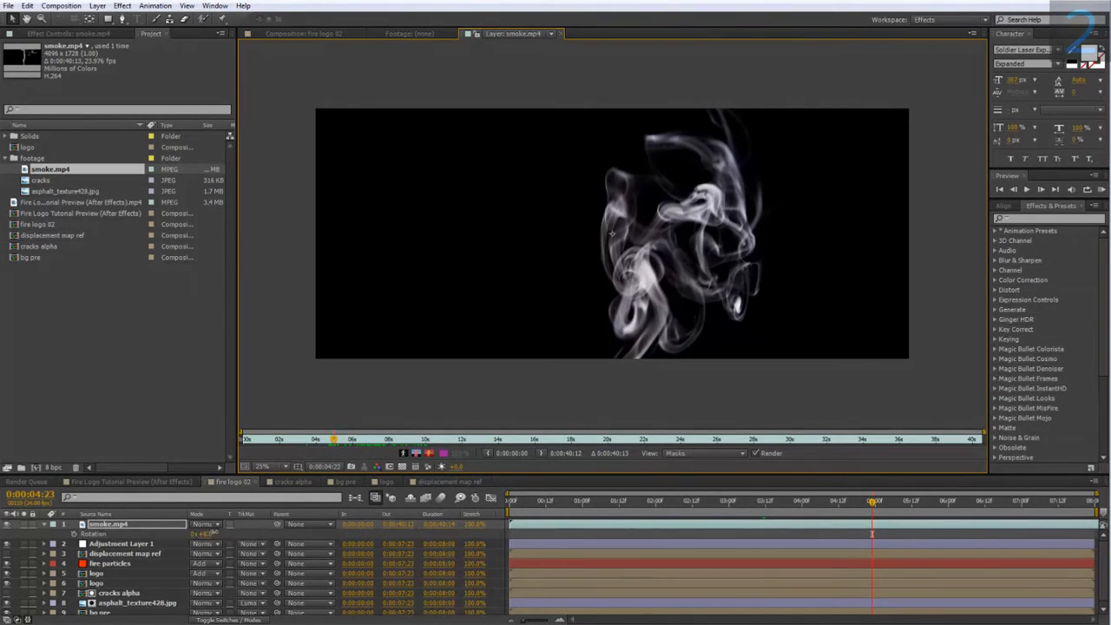
In the fire logo 02 composition, rotate the smoke.mp4 layer to 71° and place it so the smoke drifts from the logo's upper-right side.
{"action": "key", "text": "r"}
{"action": "left_click", "coordinate": [319, 32]}
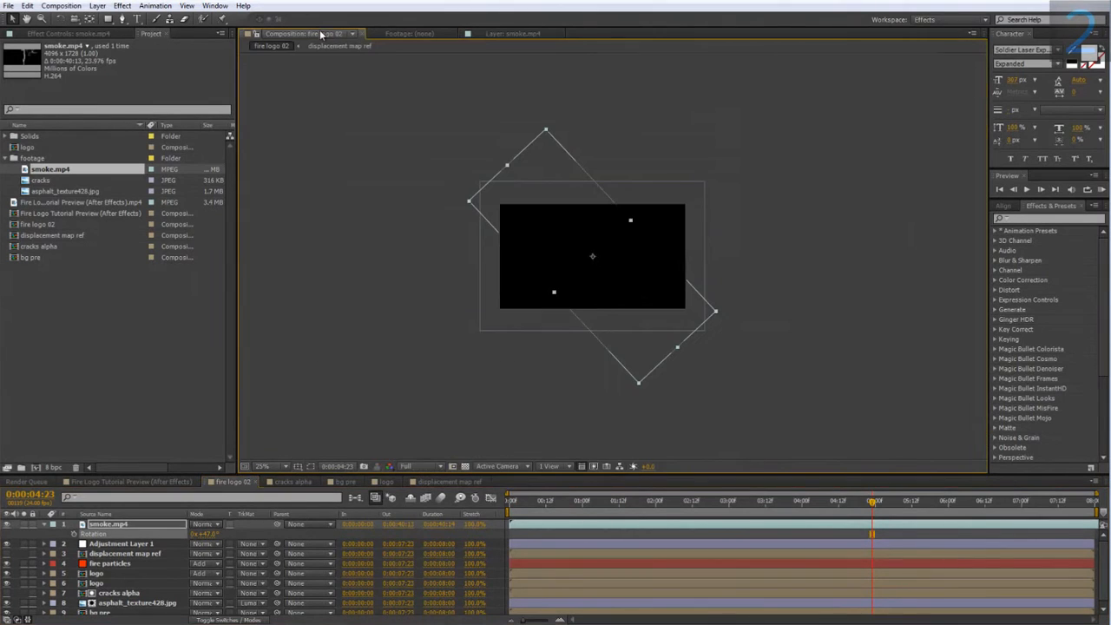
{"action": "scroll", "coordinate": [573, 195], "scroll_direction": "up", "scroll_amount": 2}
{"action": "left_click_drag", "start_coordinate": [526, 196], "coordinate": [451, 167]}
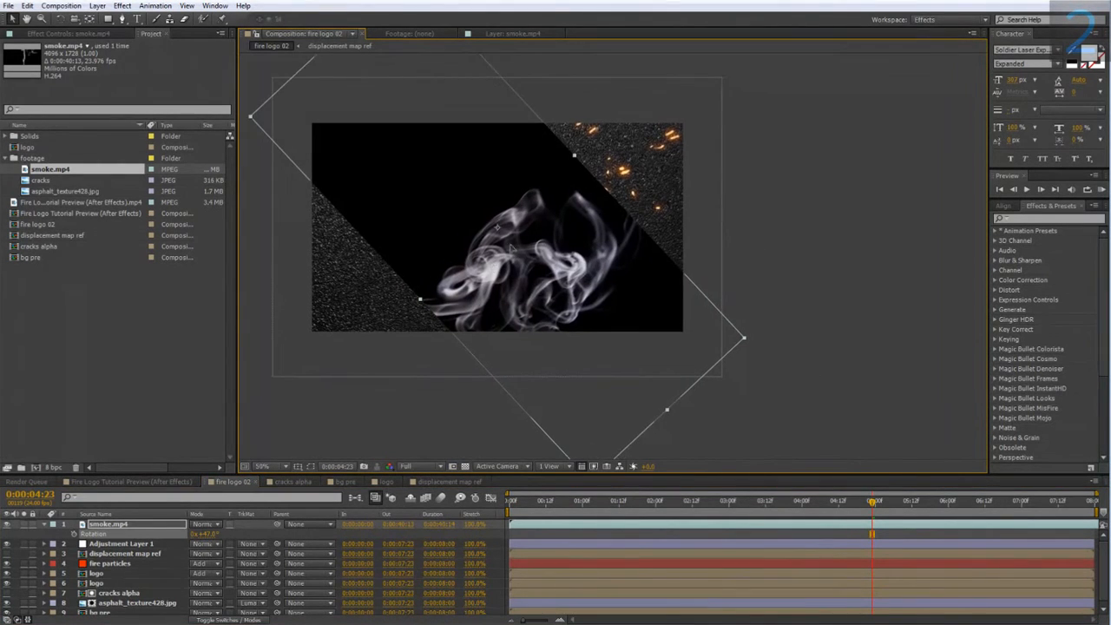
{"action": "left_click_drag", "start_coordinate": [500, 244], "coordinate": [582, 156]}
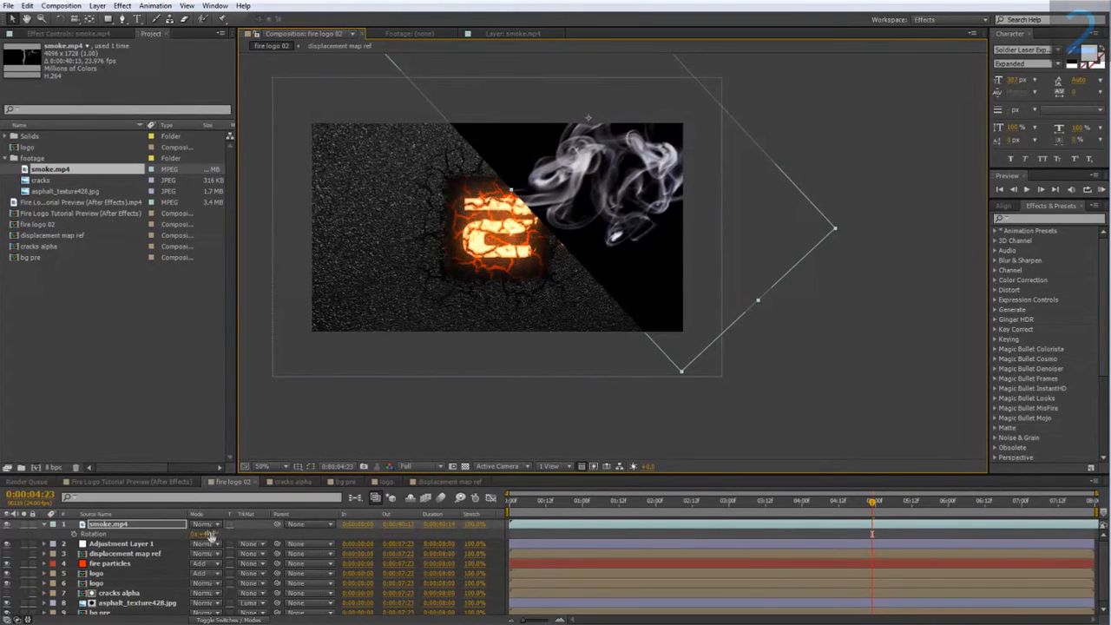
{"action": "left_click_drag", "start_coordinate": [209, 535], "coordinate": [224, 535]}
{"action": "left_click_drag", "start_coordinate": [563, 168], "coordinate": [581, 187]}
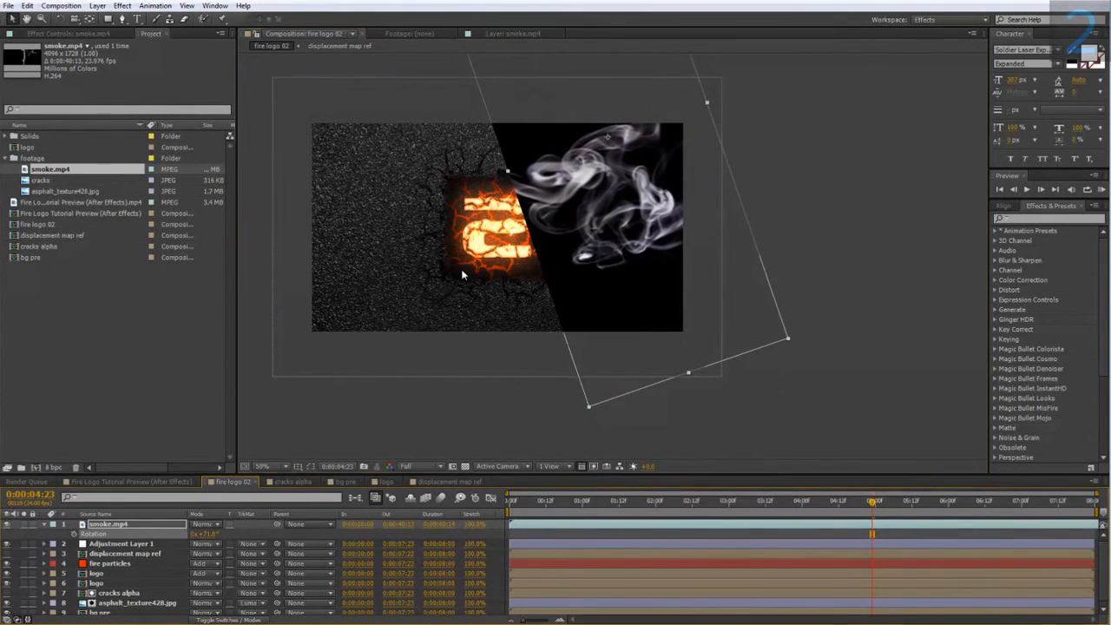
Set the smoke.mp4 layer's blending mode to Screen.
{"action": "left_click", "coordinate": [203, 524]}
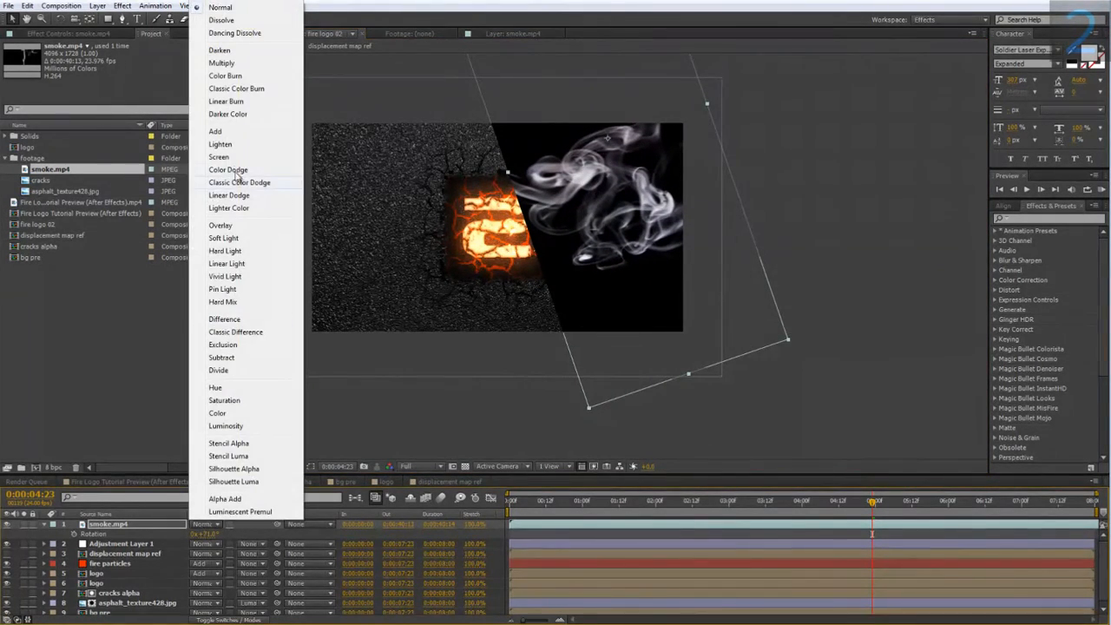
{"action": "left_click", "coordinate": [233, 158]}
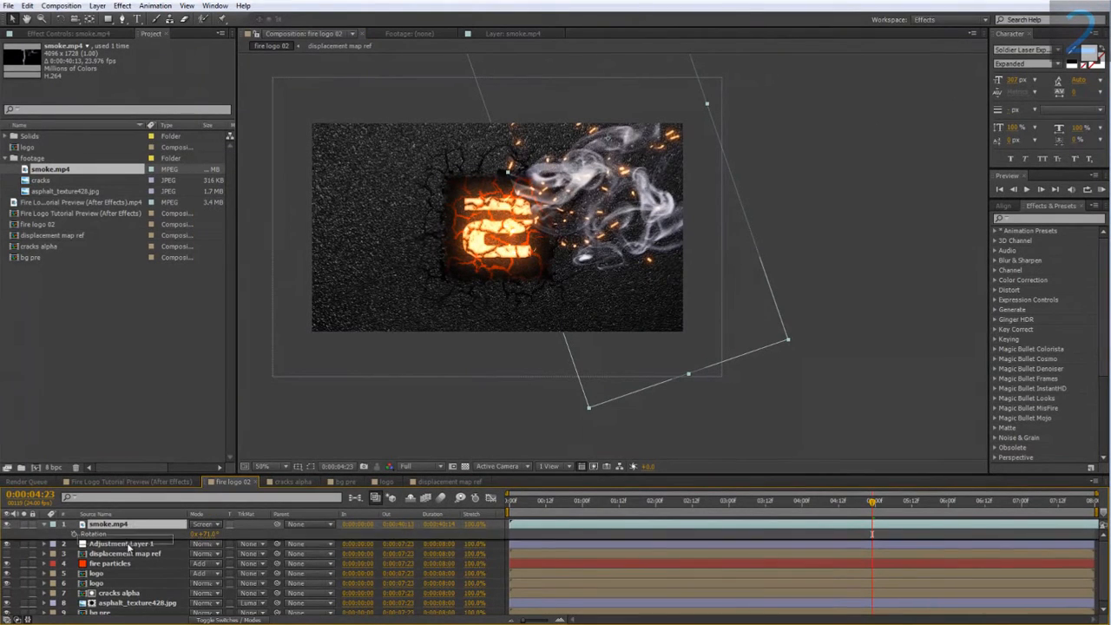
Try the smoke.mp4 layer beneath Adjustment Layer 1, inspect the smoke up close, and restore the layer to the top.
{"action": "key", "text": "ctrl+["}
{"action": "scroll", "coordinate": [262, 364], "scroll_direction": "up", "scroll_amount": 1}
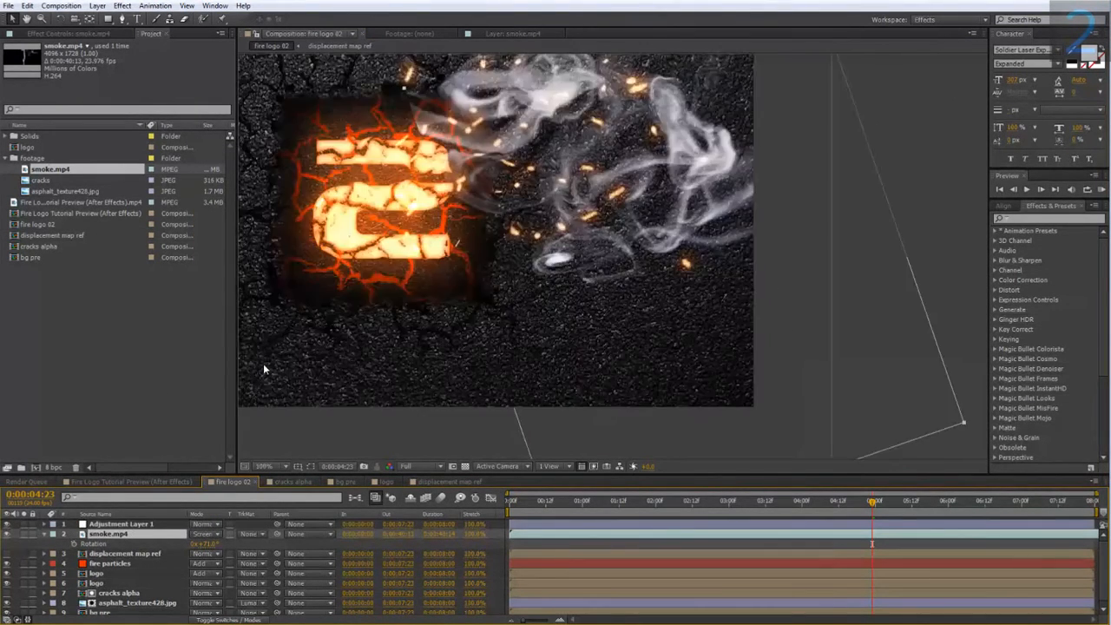
{"action": "left_click_drag", "start_coordinate": [262, 367], "coordinate": [264, 439]}
{"action": "left_click_drag", "start_coordinate": [128, 535], "coordinate": [135, 525]}
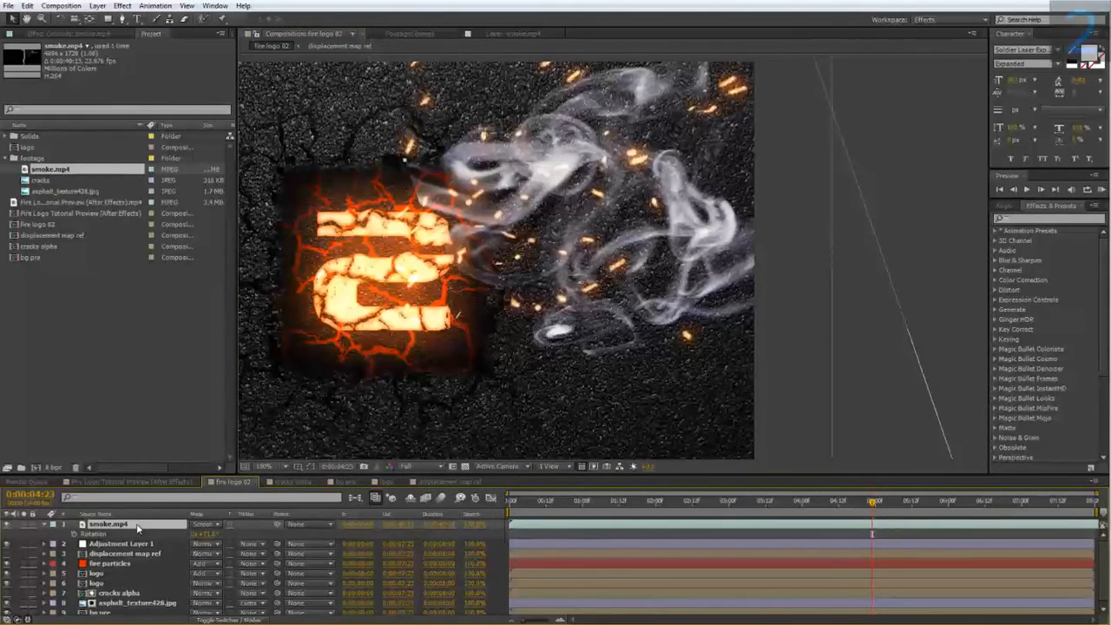
Scrub the timeline around the four-second mark to check the smoke against the whole composition.
{"action": "scroll", "coordinate": [694, 447], "scroll_direction": "down", "scroll_amount": 1}
{"action": "left_click", "coordinate": [799, 501]}
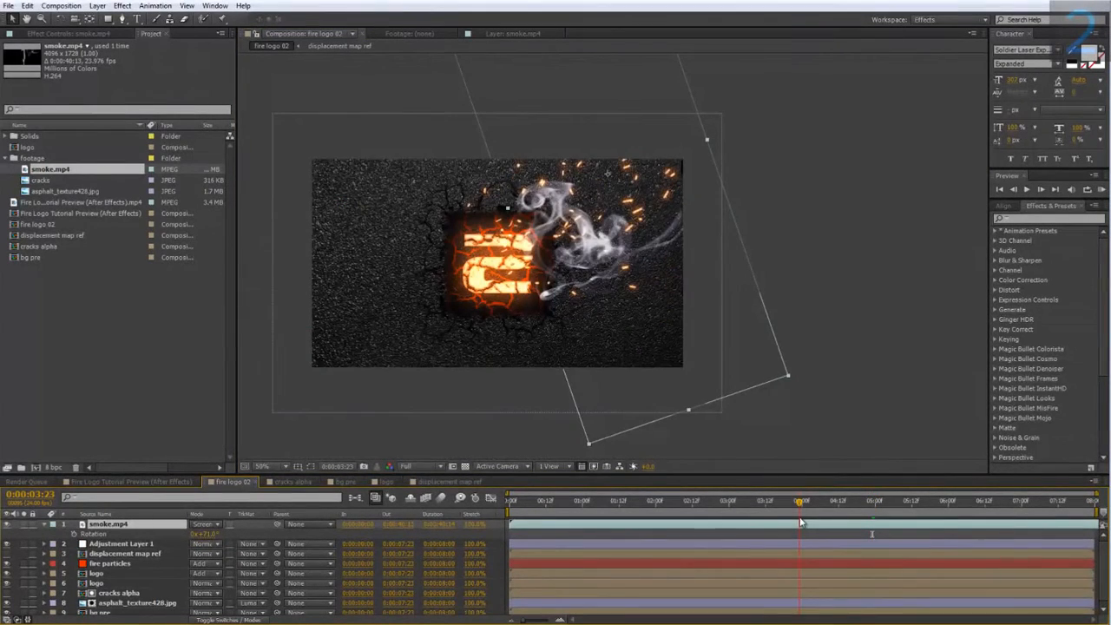
{"action": "left_click_drag", "start_coordinate": [800, 521], "coordinate": [806, 520]}
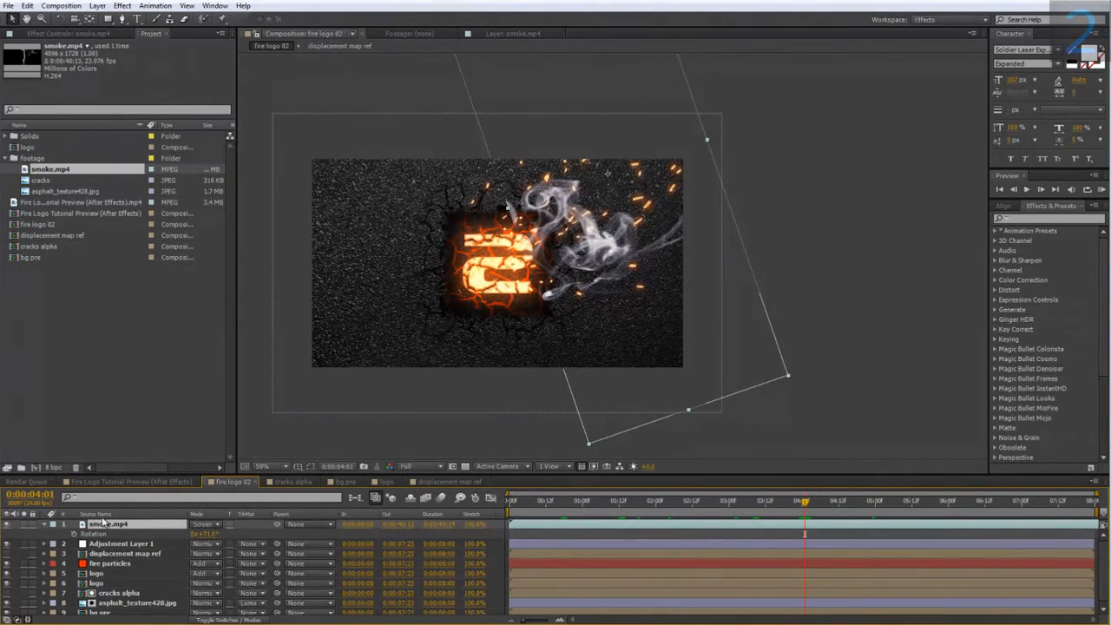
Shift the smoke.mp4 layer about five seconds earlier in time and set its rotation to 65°.
{"action": "left_click_drag", "start_coordinate": [651, 524], "coordinate": [473, 525]}
{"action": "left_click_drag", "start_coordinate": [658, 503], "coordinate": [729, 512]}
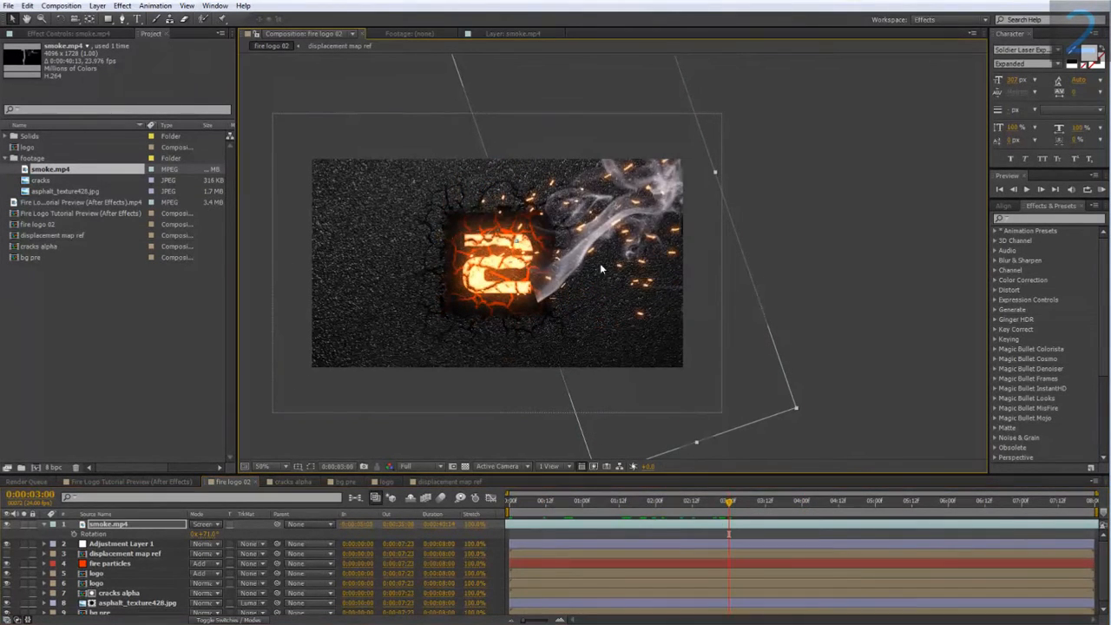
{"action": "left_click", "coordinate": [207, 534]}
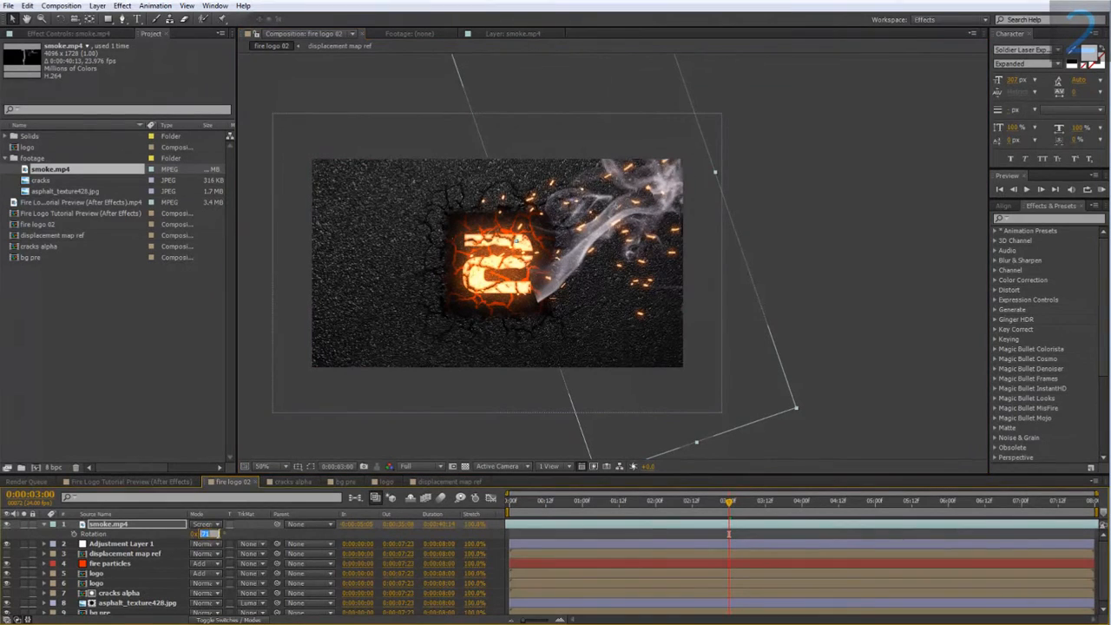
{"action": "type", "text": "65"}
{"action": "key", "text": "Return"}
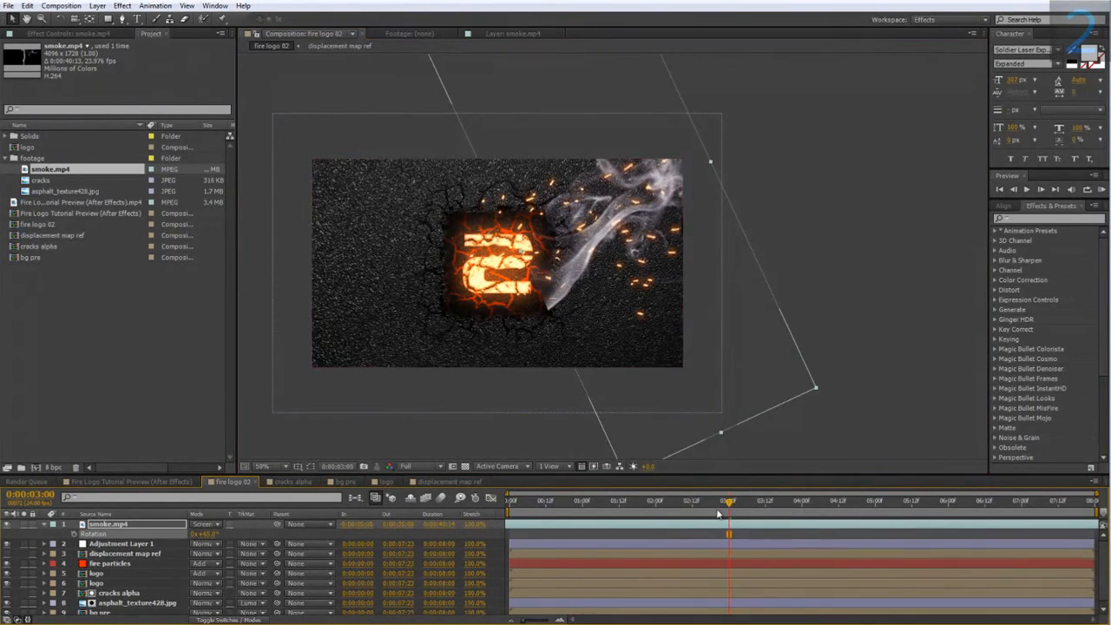
Pre-compose the smoke.mp4 layer as smoke.mp4 Comp 1, leaving all attributes in fire logo 02.
{"action": "left_click_drag", "start_coordinate": [717, 513], "coordinate": [675, 512]}
{"action": "key", "text": "period"}
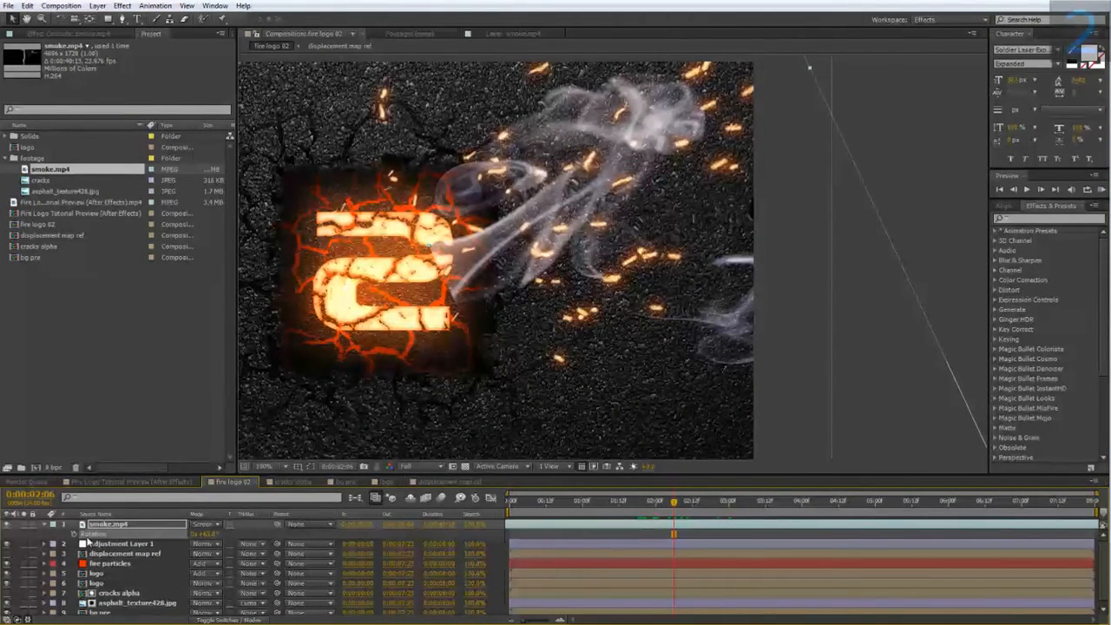
{"action": "right_click", "coordinate": [111, 526]}
{"action": "left_click", "coordinate": [176, 430]}
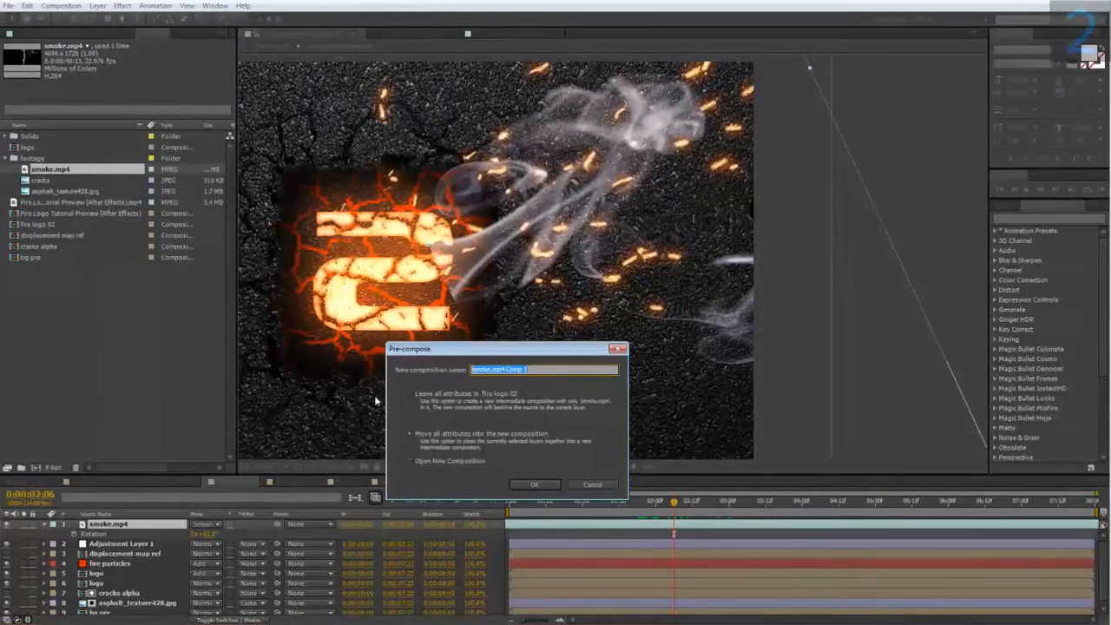
{"action": "left_click", "coordinate": [415, 395]}
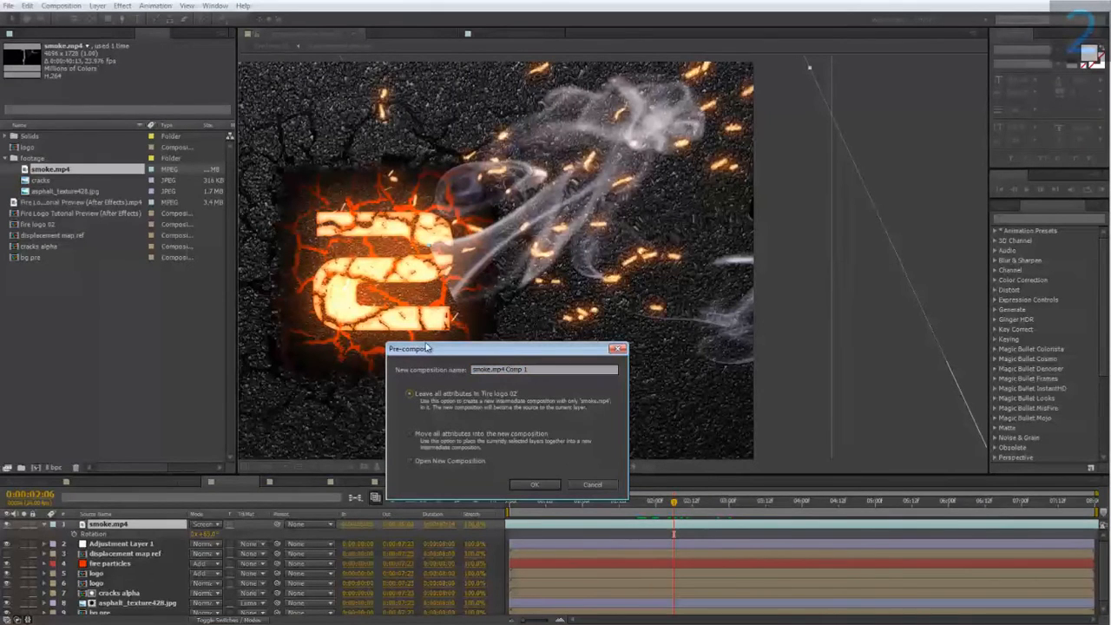
{"action": "left_click", "coordinate": [530, 488]}
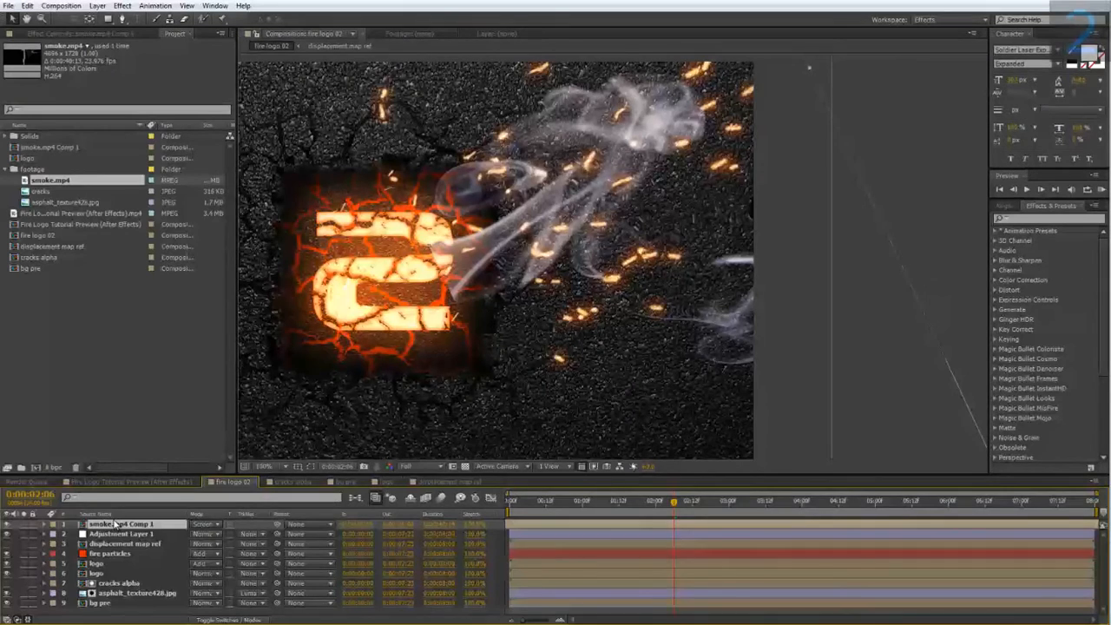
Open smoke.mp4 Comp 1 and add an elliptical mask filling the whole smoke.mp4 layer.
{"action": "double_click", "coordinate": [116, 523]}
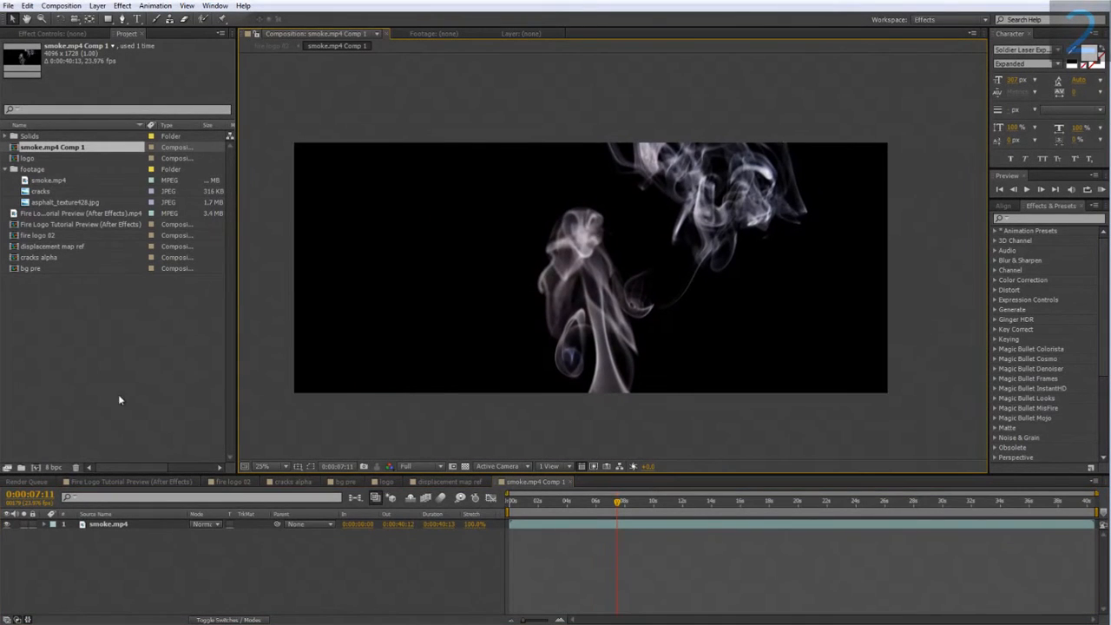
{"action": "left_click", "coordinate": [112, 525]}
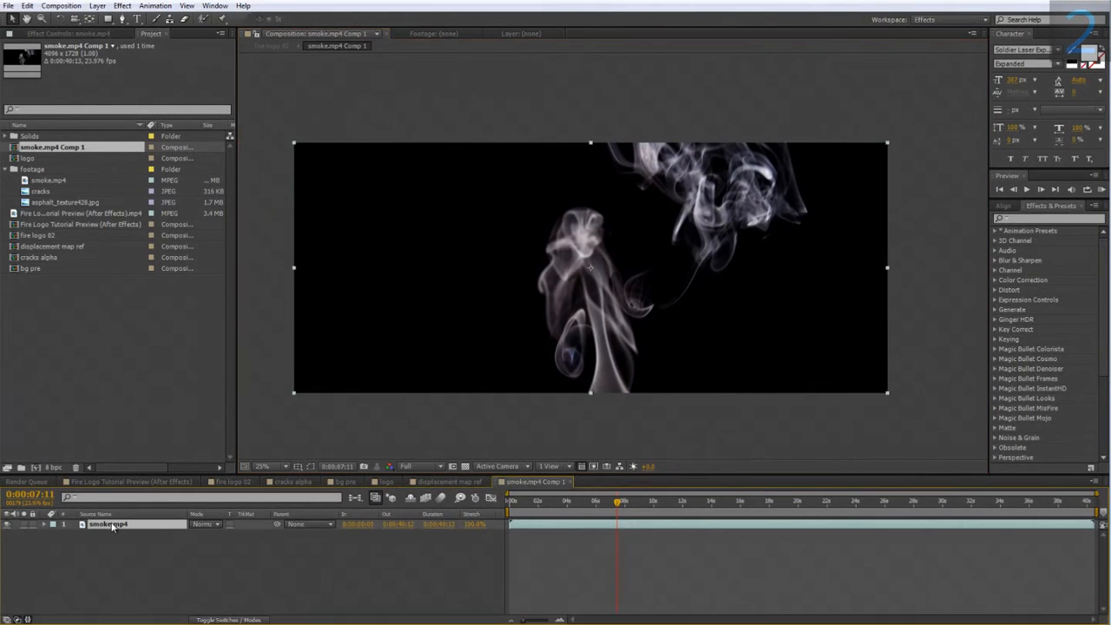
{"action": "left_click_drag", "start_coordinate": [108, 18], "coordinate": [137, 48]}
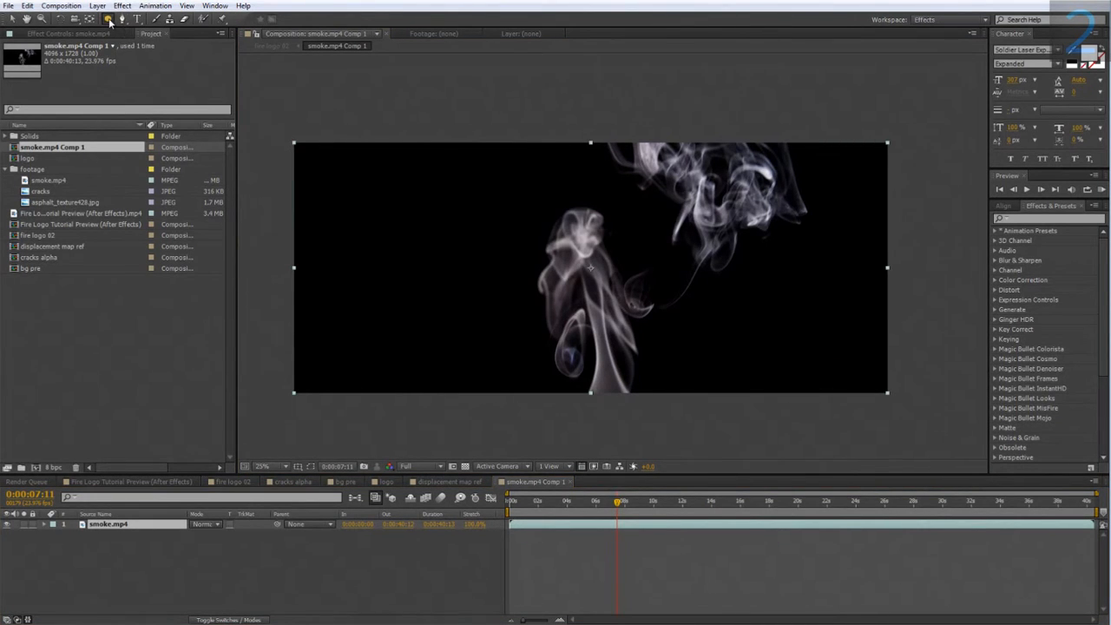
{"action": "double_click", "coordinate": [107, 18]}
{"action": "left_click", "coordinate": [311, 466]}
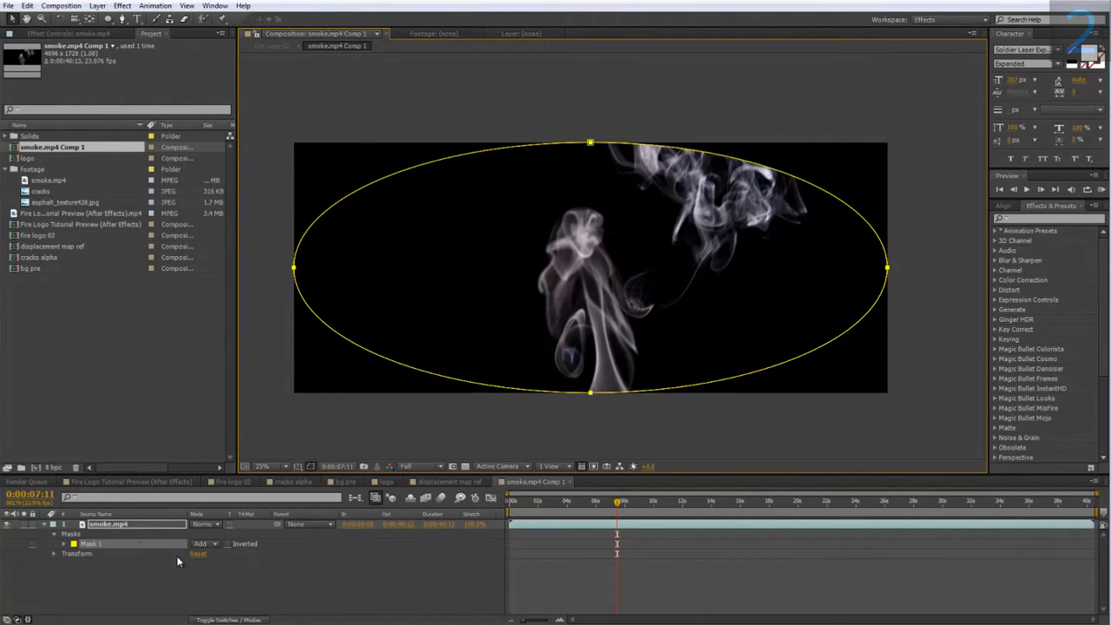
Set the feather of the smoke.mp4 layer's elliptical mask to 100 pixels.
{"action": "key", "text": "f"}
{"action": "left_click", "coordinate": [218, 544]}
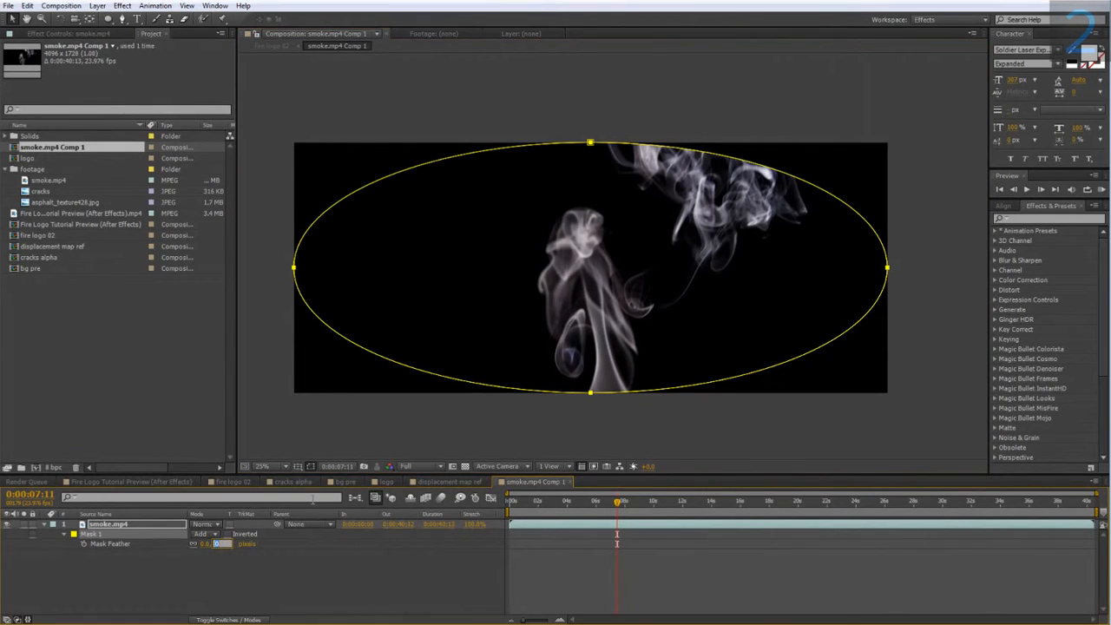
{"action": "type", "text": "100"}
{"action": "key", "text": "Return"}
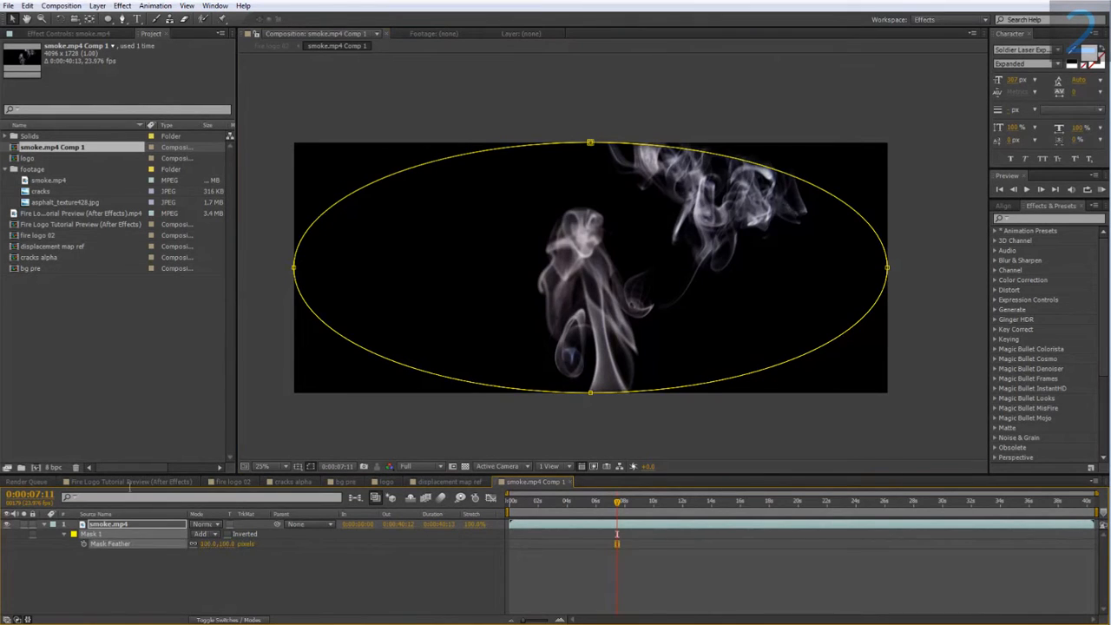
Set the elliptical mask's expansion to -100 pixels and its feather to 200 pixels.
{"action": "left_click", "coordinate": [63, 534]}
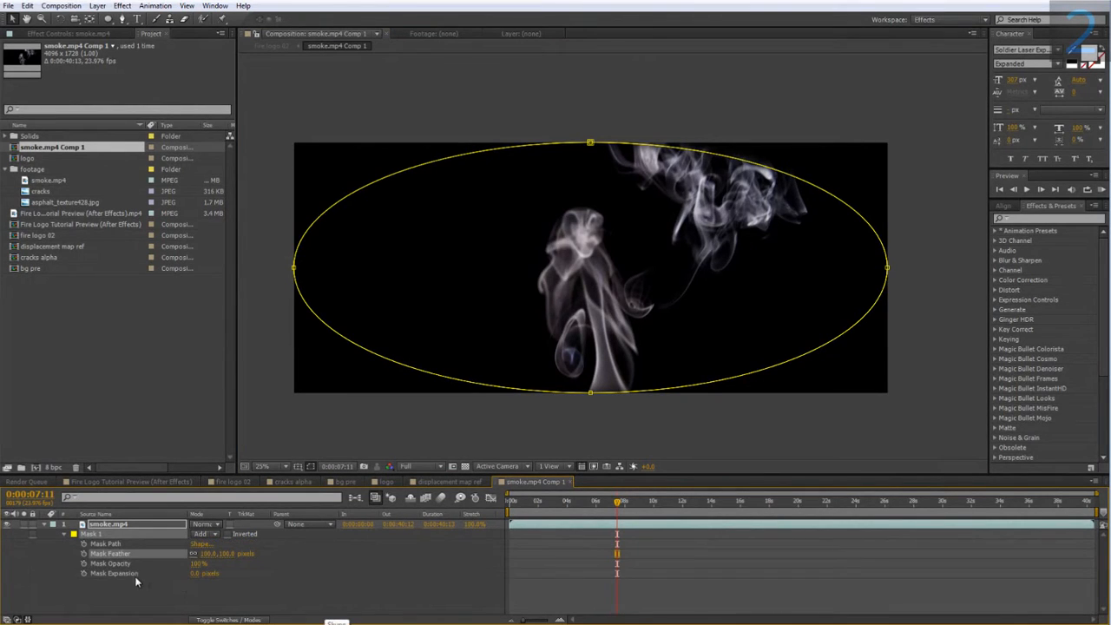
{"action": "left_click", "coordinate": [192, 573]}
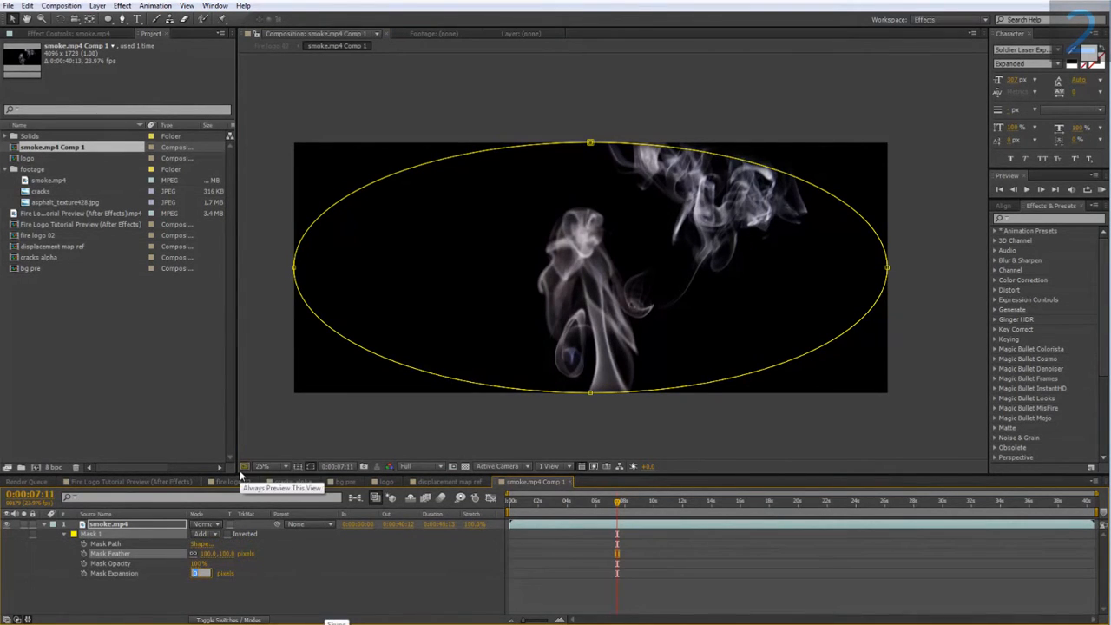
{"action": "type", "text": "-100"}
{"action": "key", "text": "Return"}
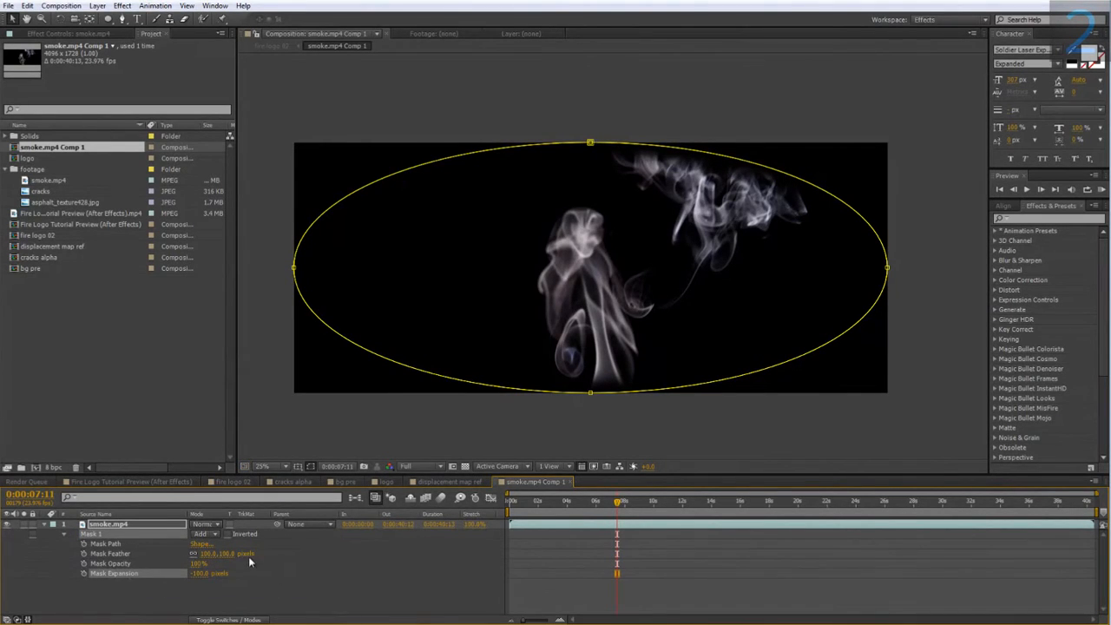
{"action": "type", "text": "200"}
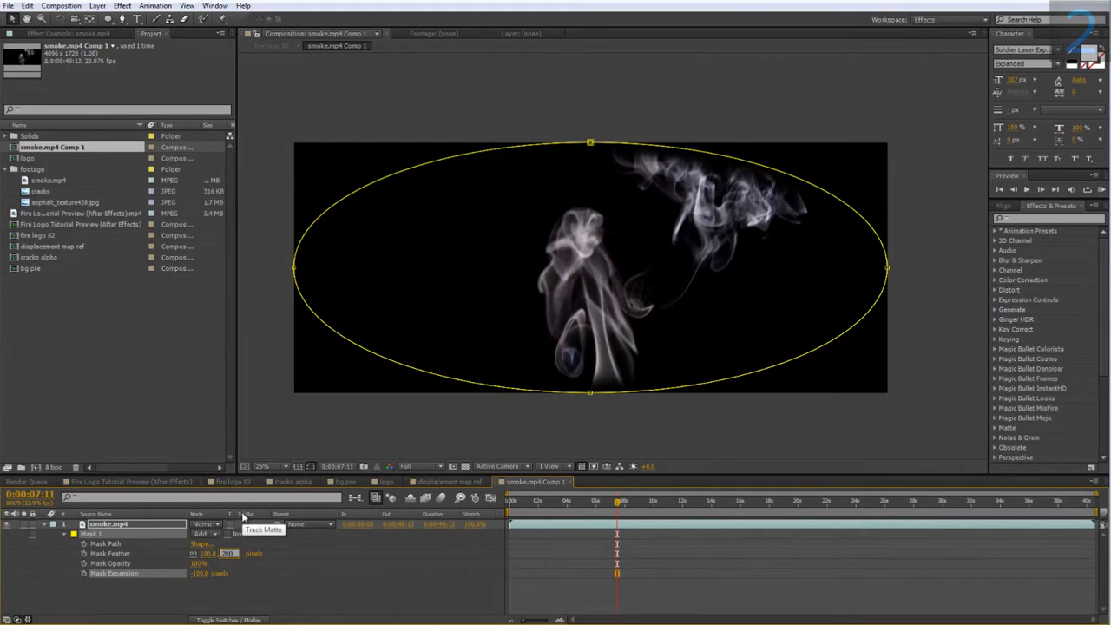
{"action": "key", "text": "Return"}
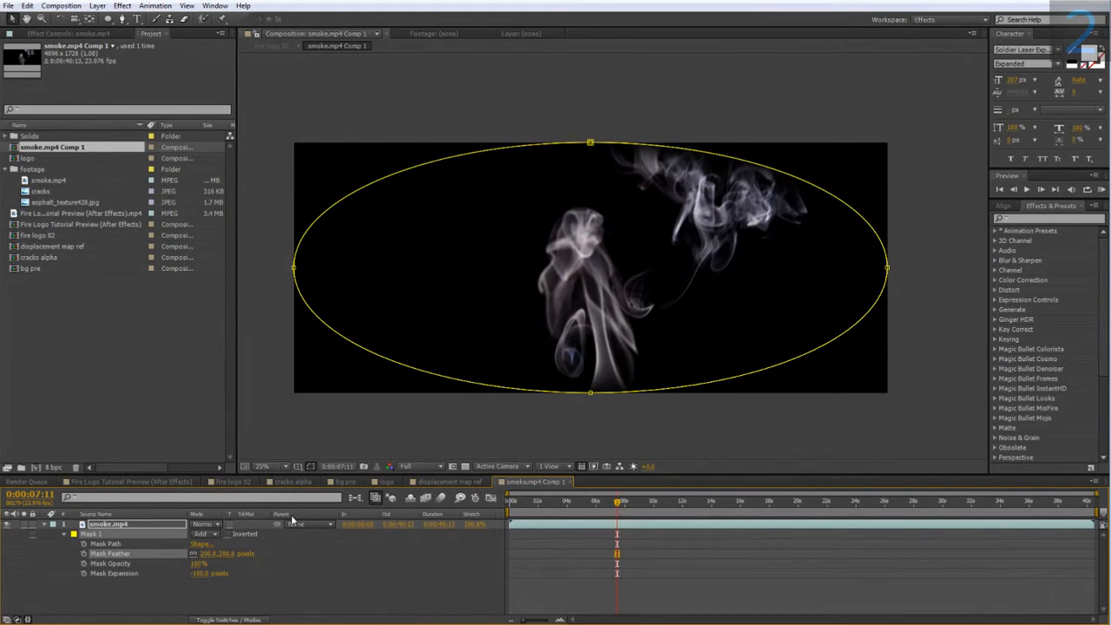
Return to the fire logo 02 composition, inspect the softened smoke edge, and set the smoke.mp4 Comp 1 layer's opacity to 40%.
{"action": "left_click", "coordinate": [233, 481]}
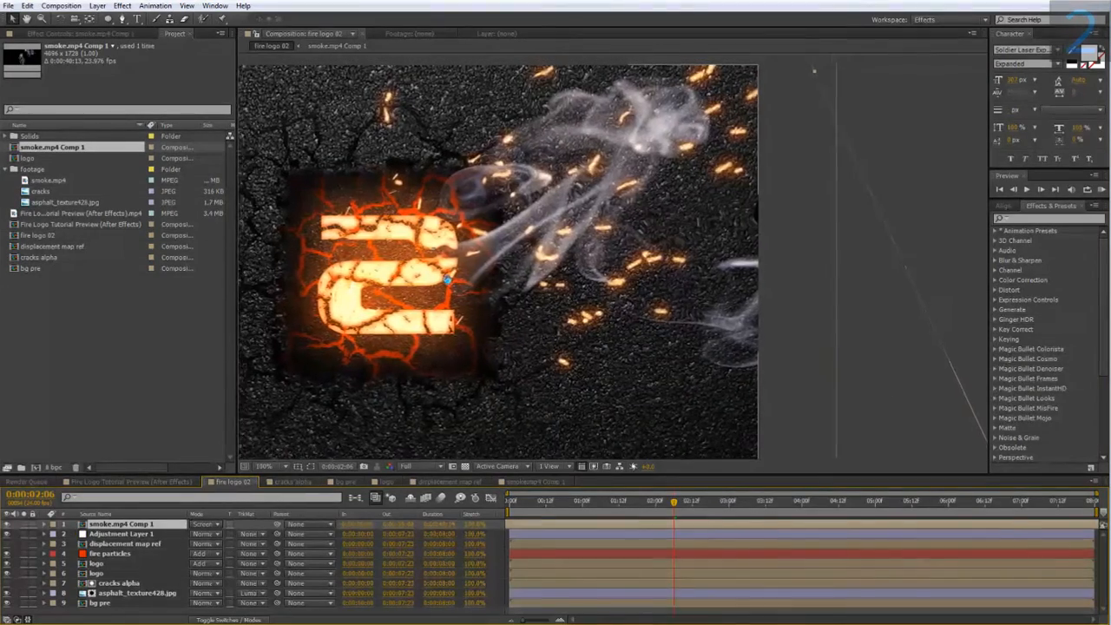
{"action": "left_click_drag", "start_coordinate": [388, 294], "coordinate": [394, 287]}
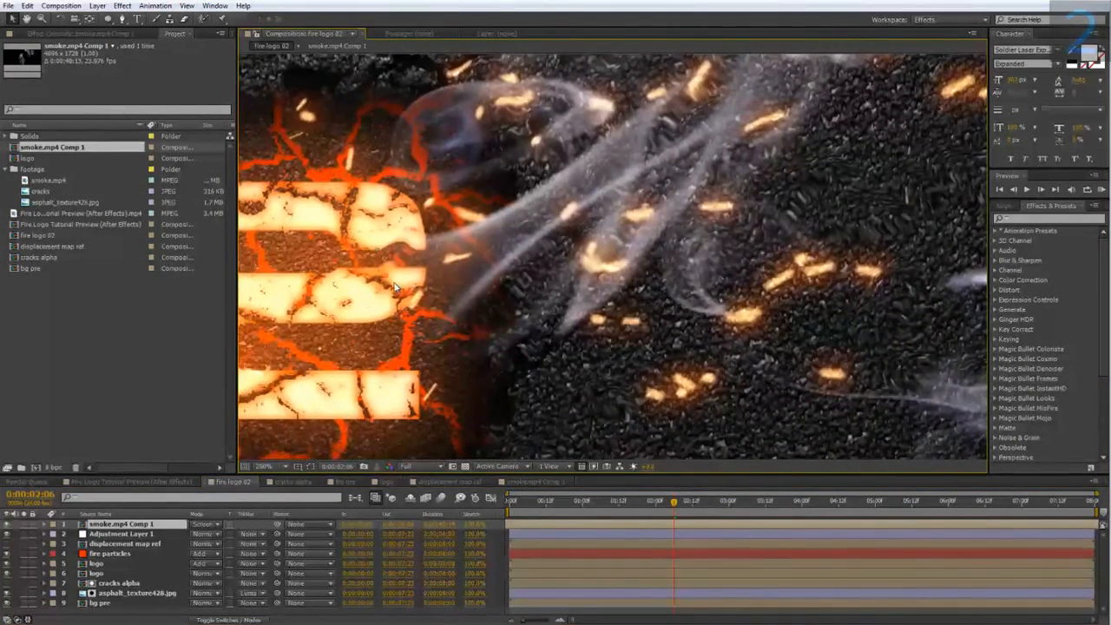
{"action": "key", "text": "comma"}
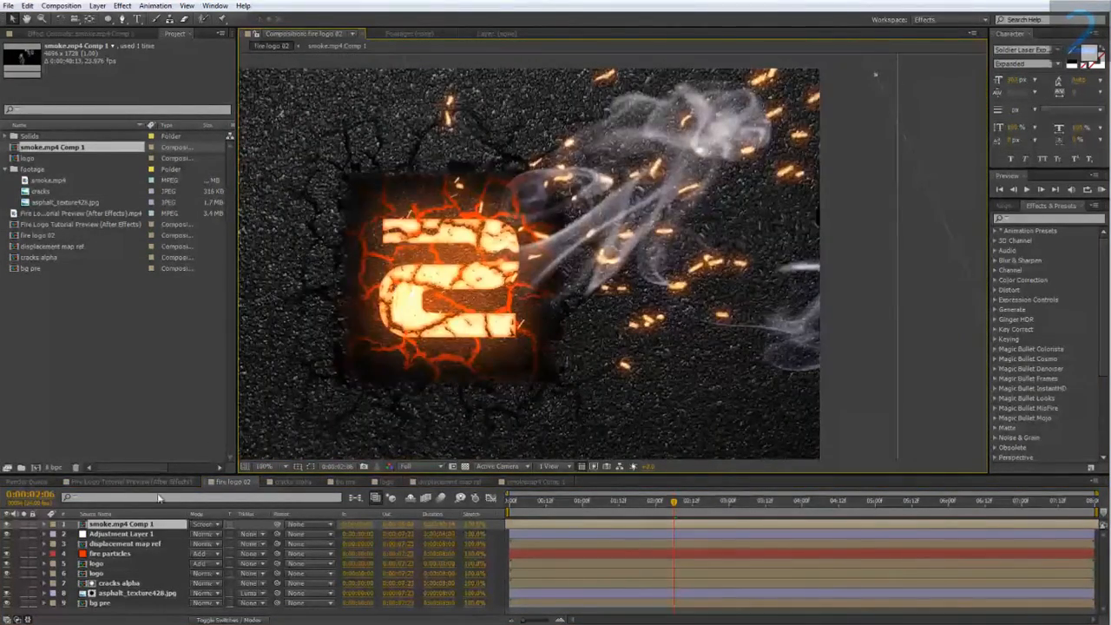
{"action": "key", "text": "t"}
{"action": "left_click", "coordinate": [202, 534]}
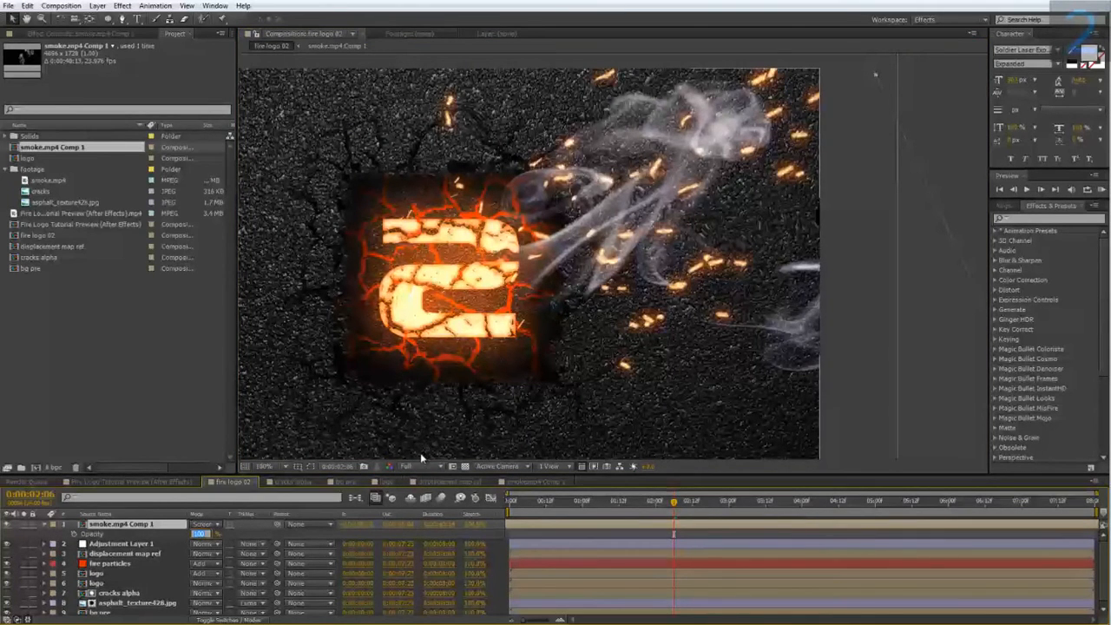
{"action": "type", "text": "10"}
{"action": "key", "text": "Return"}
{"action": "left_click_drag", "start_coordinate": [675, 501], "coordinate": [777, 517]}
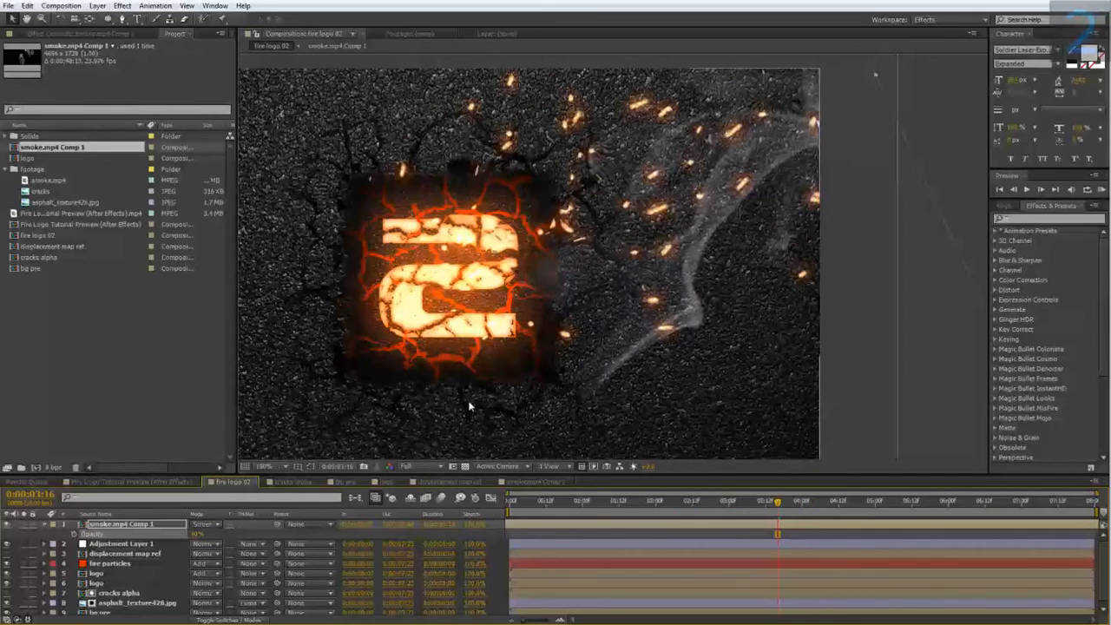
Scale the smoke.mp4 Comp 1 layer to 41% and nudge it slightly upward beside the logo.
{"action": "key", "text": "comma"}
{"action": "key", "text": "comma"}
{"action": "key", "text": "s"}
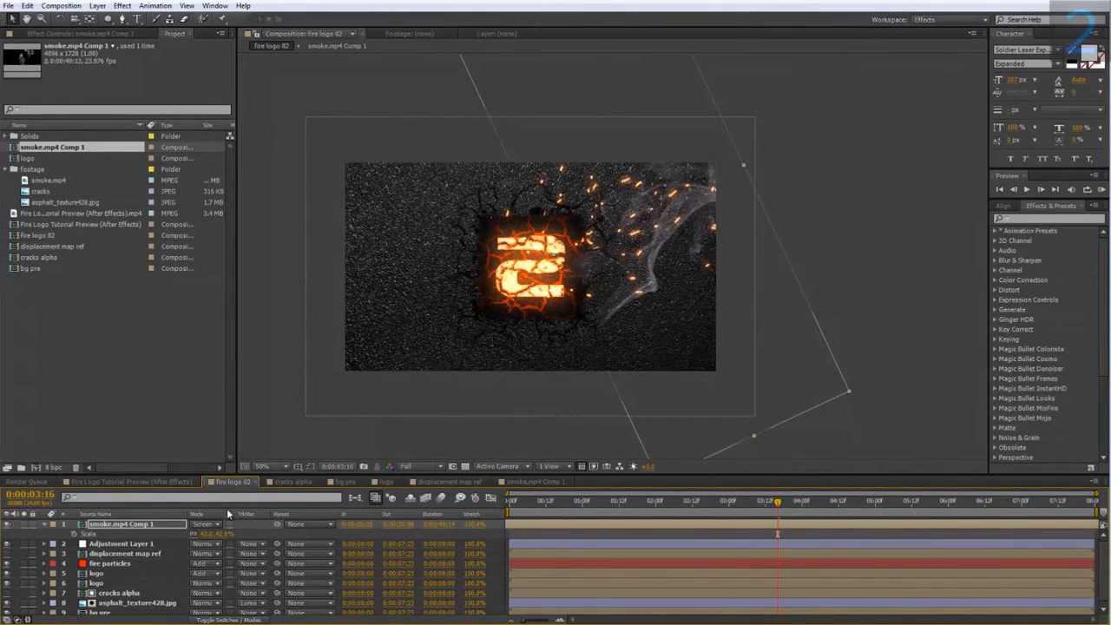
{"action": "left_click_drag", "start_coordinate": [224, 535], "coordinate": [225, 533]}
{"action": "left_click_drag", "start_coordinate": [600, 273], "coordinate": [595, 259]}
{"action": "left_click_drag", "start_coordinate": [783, 520], "coordinate": [922, 520]}
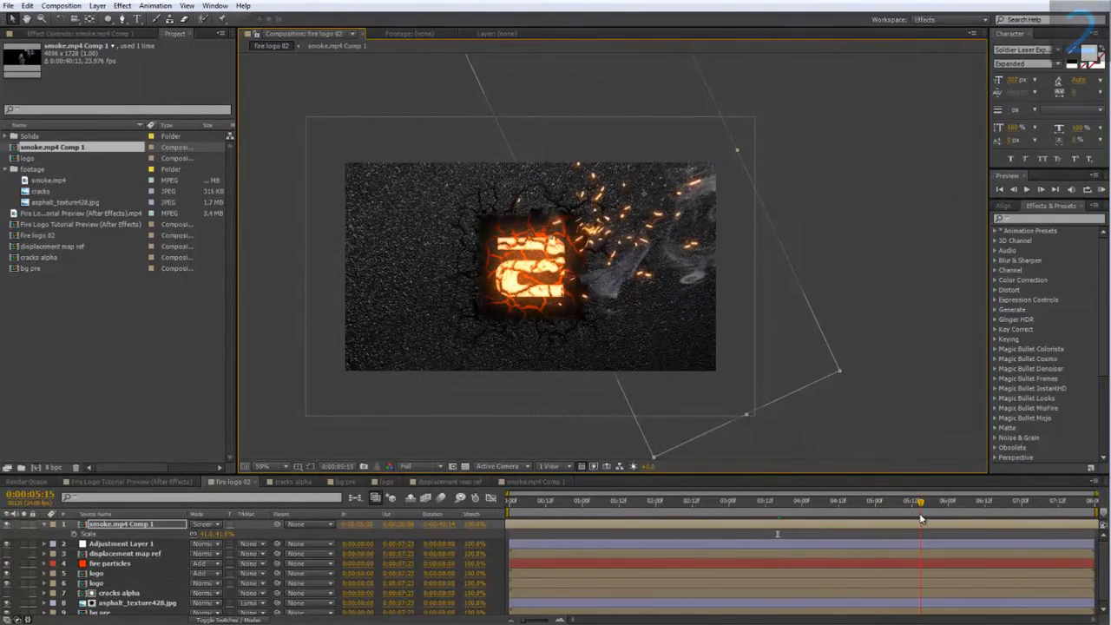
Set the smoke.mp4 Comp 1 layer's opacity to 50%.
{"action": "left_click", "coordinate": [210, 533]}
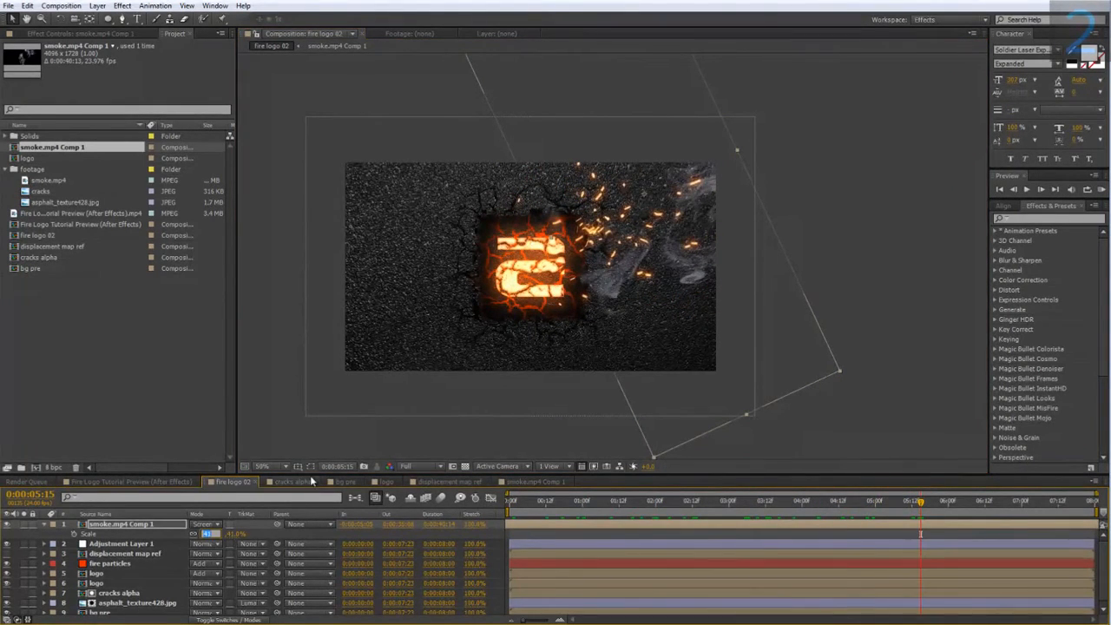
{"action": "left_click", "coordinate": [111, 544]}
{"action": "left_click", "coordinate": [114, 524]}
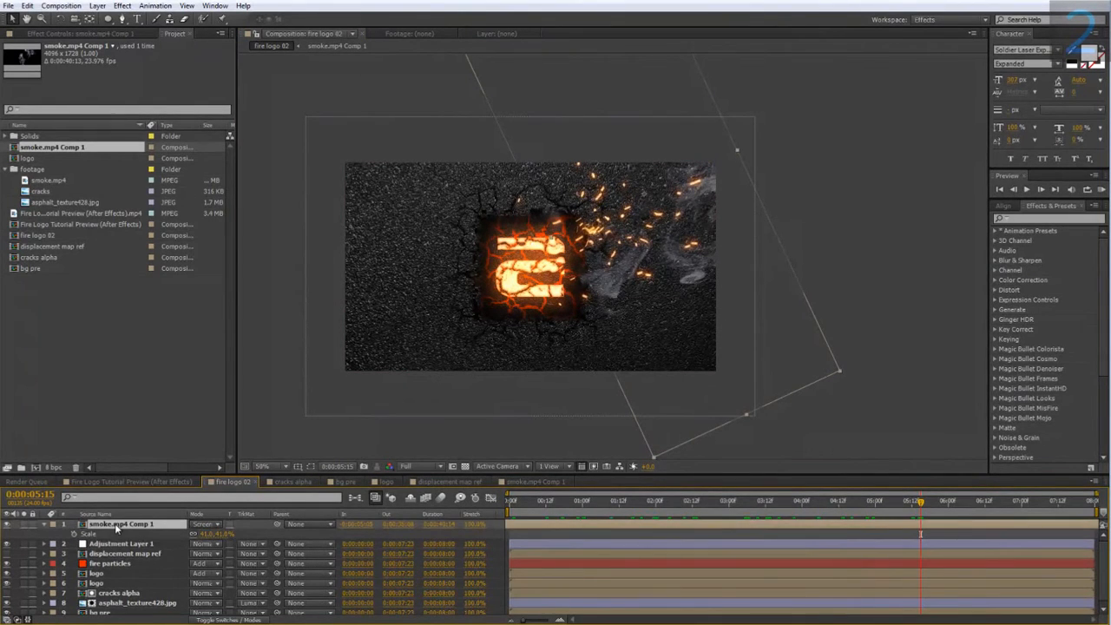
{"action": "key", "text": "t"}
{"action": "left_click", "coordinate": [201, 532]}
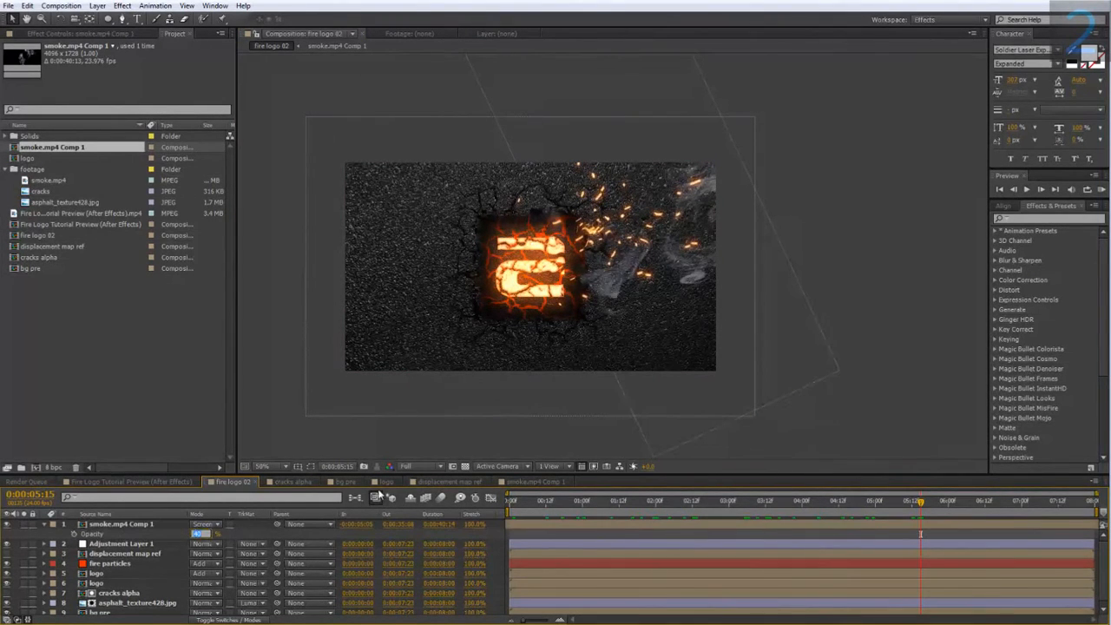
{"action": "type", "text": "50"}
{"action": "key", "text": "Return"}
Move the smoke.mp4 Comp 1 layer closer to the logo's right edge and check the smoke at several times.
{"action": "left_click_drag", "start_coordinate": [683, 502], "coordinate": [796, 522]}
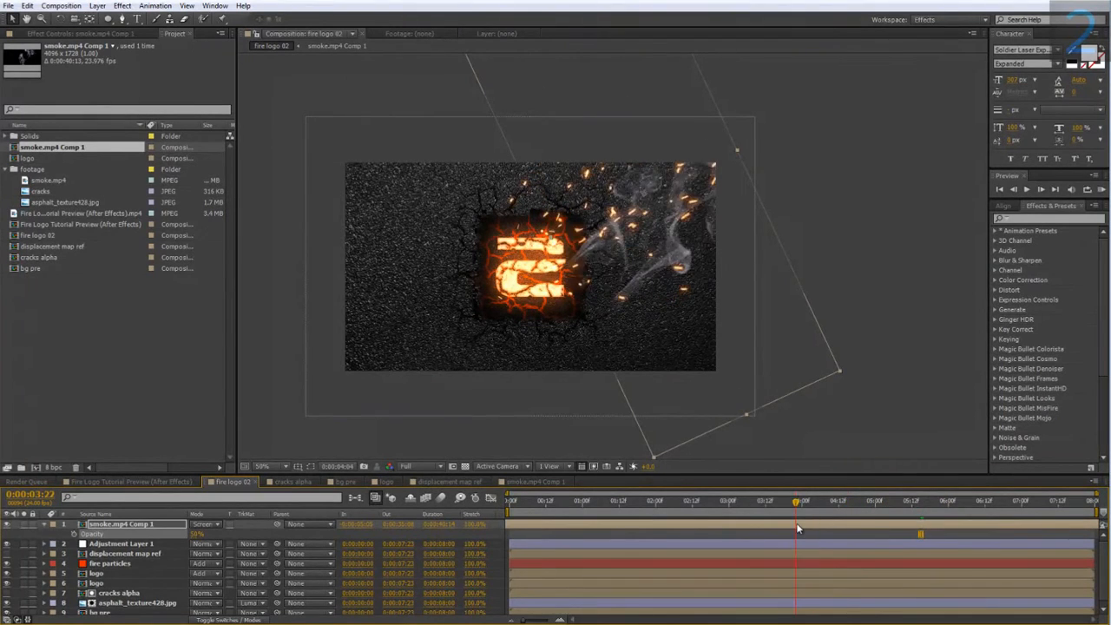
{"action": "left_click_drag", "start_coordinate": [596, 234], "coordinate": [574, 225]}
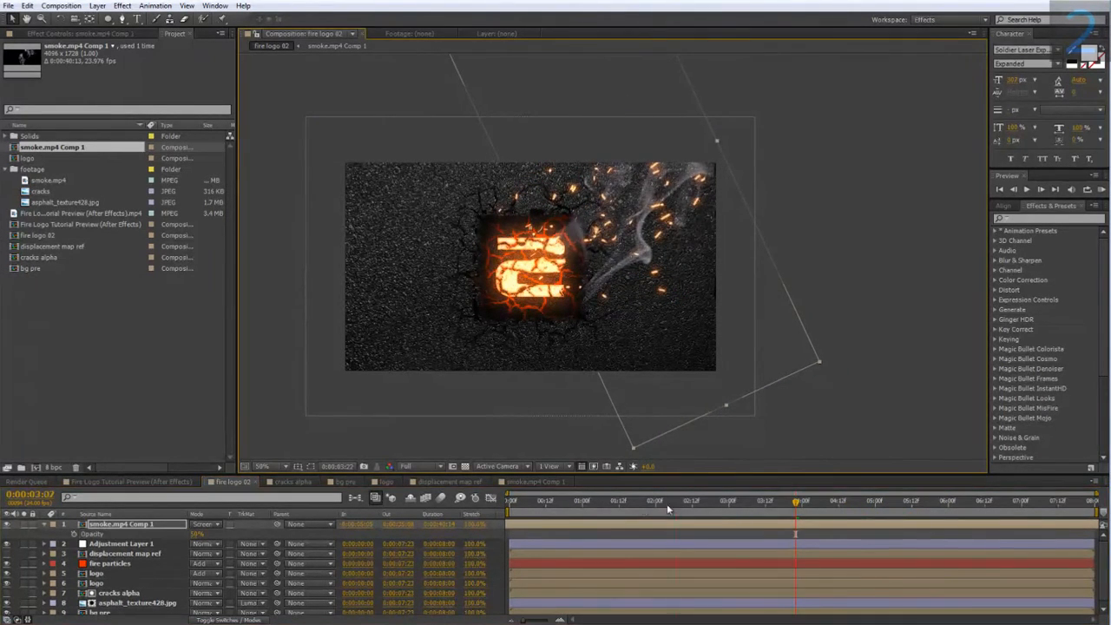
{"action": "left_click_drag", "start_coordinate": [667, 510], "coordinate": [865, 517]}
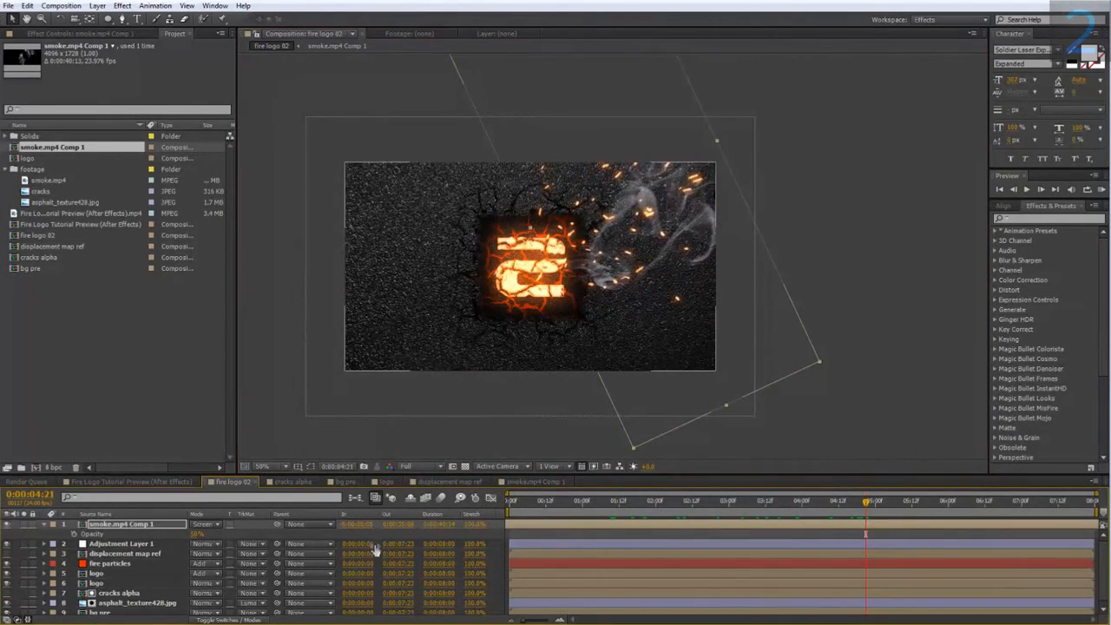
{"action": "left_click", "coordinate": [44, 525]}
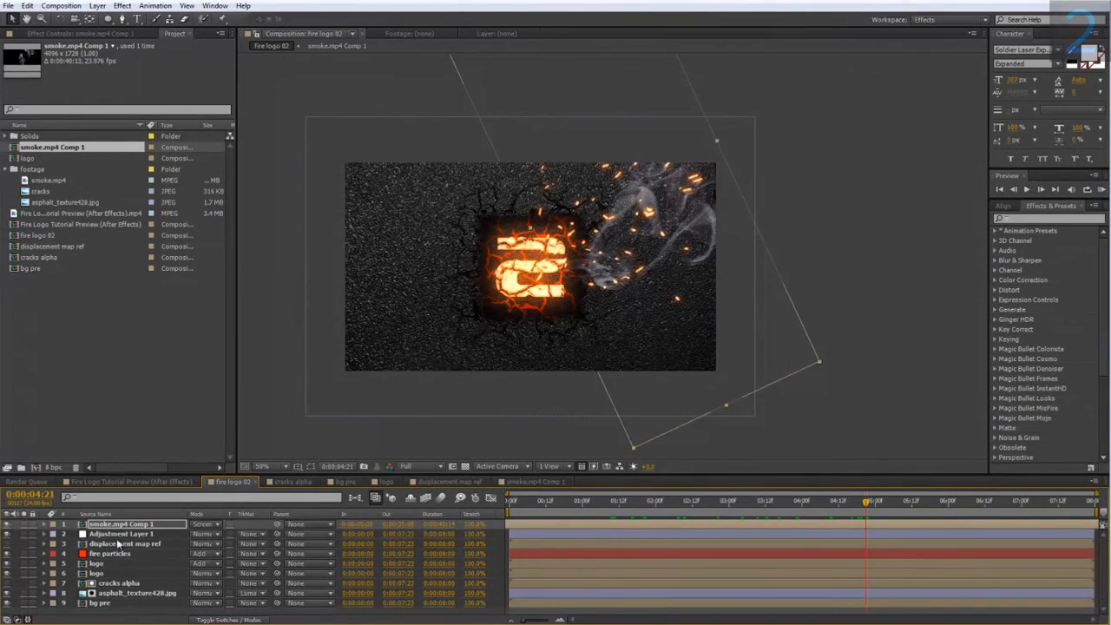
Enlarge the timeline area and add a null object to the fire logo 02 composition.
{"action": "left_click_drag", "start_coordinate": [374, 475], "coordinate": [369, 428]}
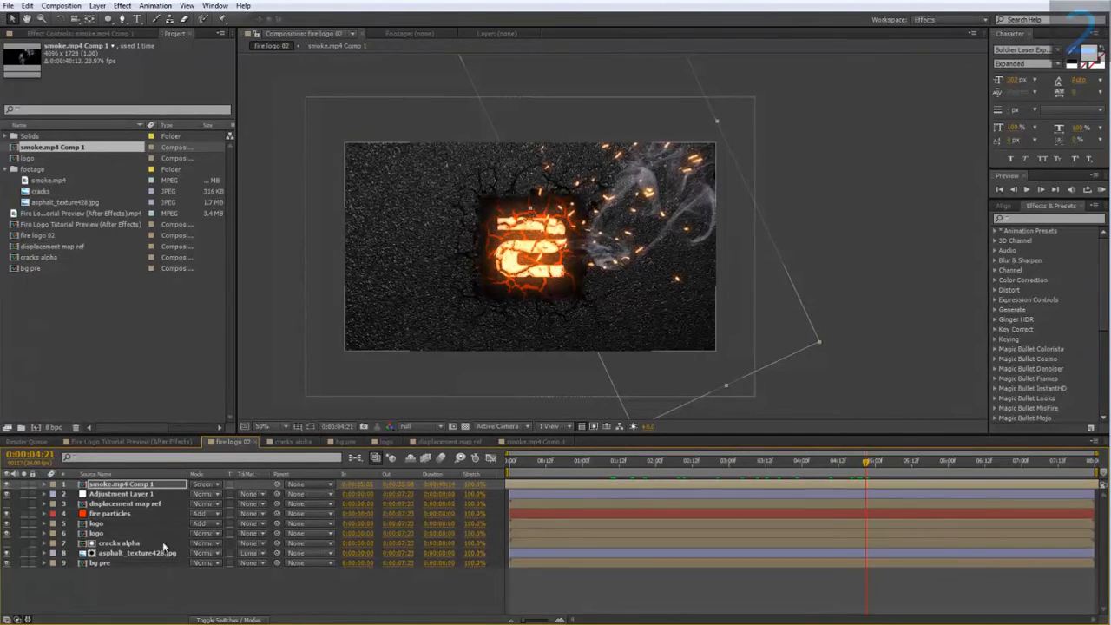
{"action": "right_click", "coordinate": [99, 583]}
{"action": "mouse_move", "coordinate": [167, 466]}
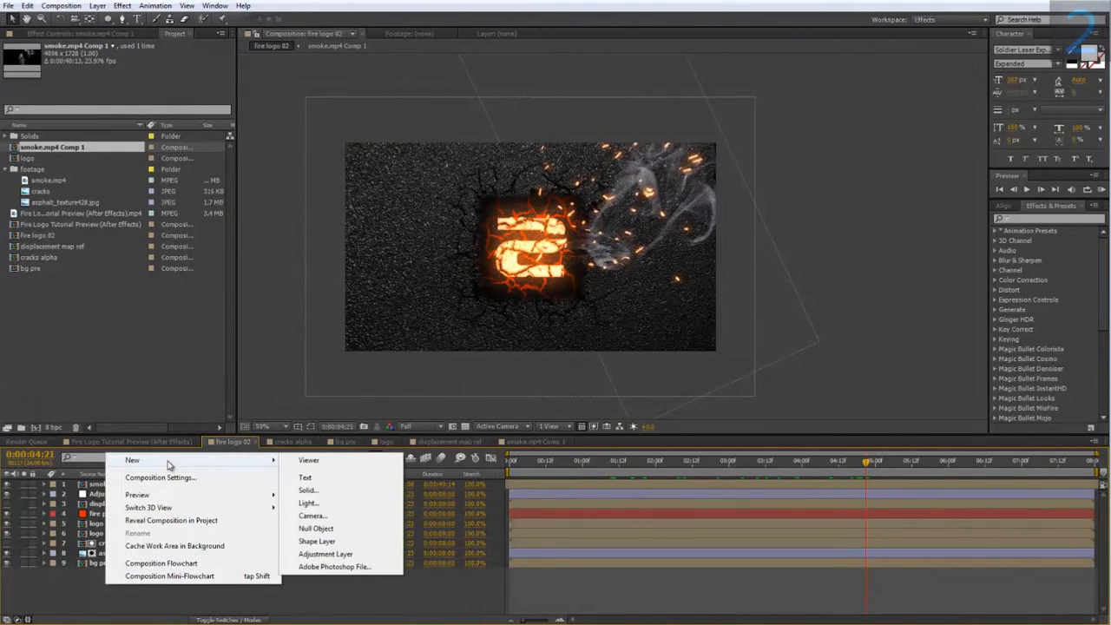
{"action": "left_click", "coordinate": [350, 530]}
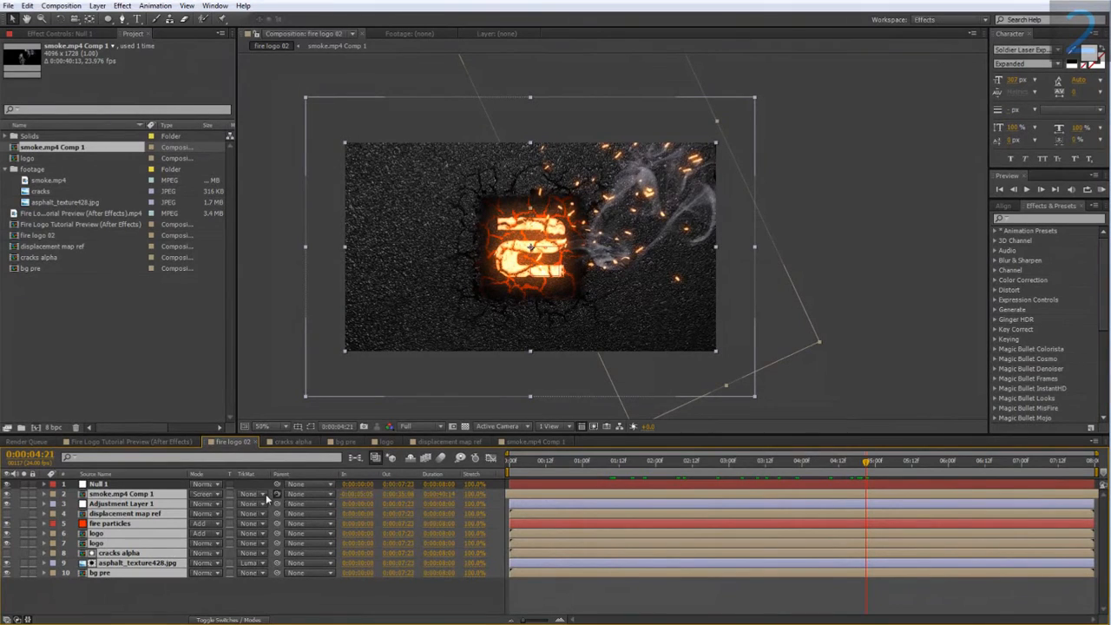
Parent all other layers to Null 1 and set a 100% scale keyframe on the null at the first frame.
{"action": "left_click_drag", "start_coordinate": [265, 494], "coordinate": [149, 484]}
{"action": "left_click", "coordinate": [149, 484]}
{"action": "key", "text": "s"}
{"action": "left_click", "coordinate": [531, 461]}
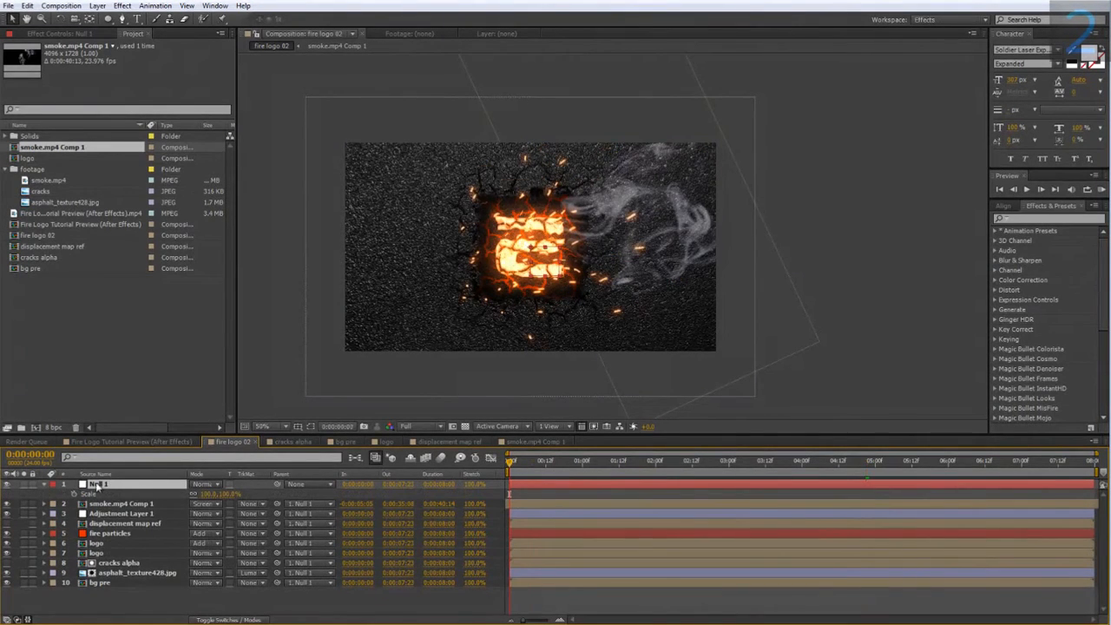
{"action": "left_click", "coordinate": [73, 494]}
Keyframe Null 1's scale at 107% on the last frame, 0:00:07:23, scrubbing through the animation to judge the zoom amount.
{"action": "left_click", "coordinate": [903, 460]}
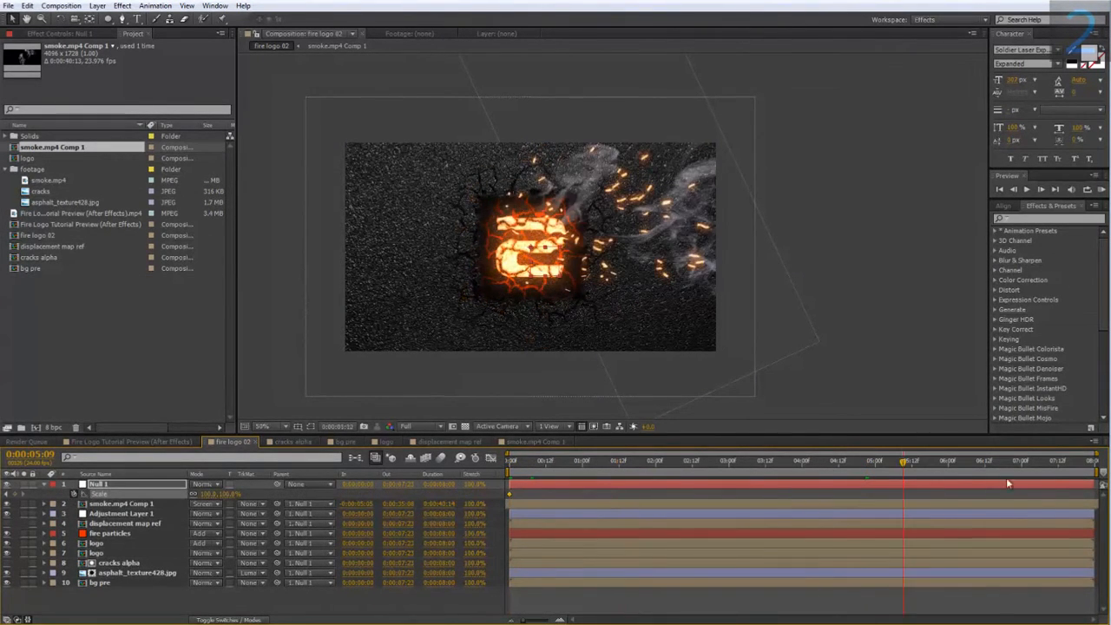
{"action": "left_click_drag", "start_coordinate": [1007, 480], "coordinate": [1105, 482]}
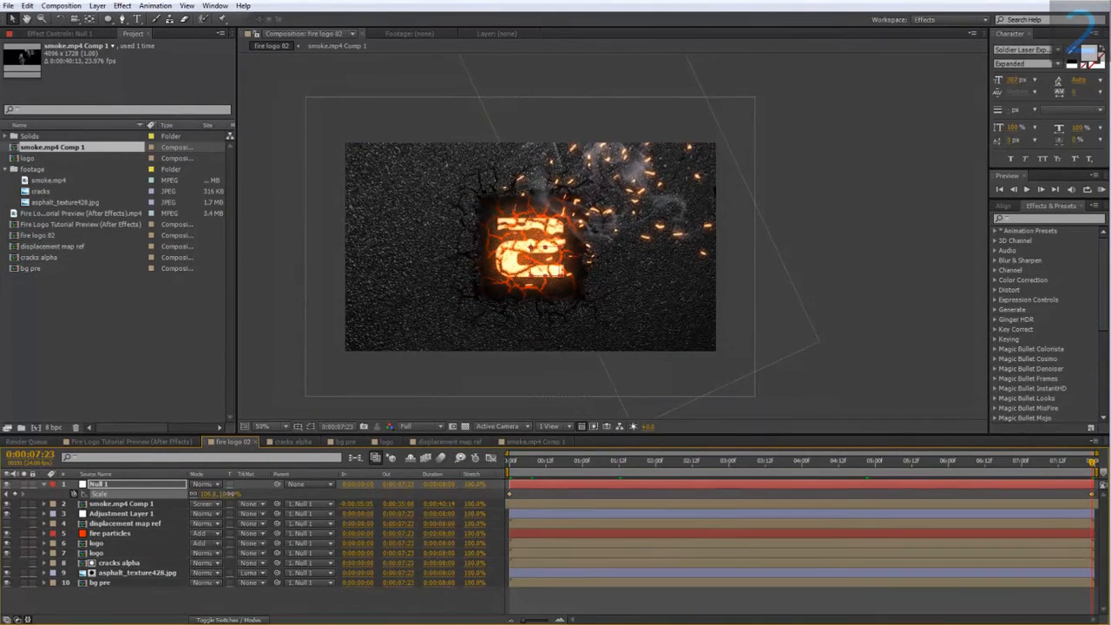
{"action": "left_click_drag", "start_coordinate": [227, 493], "coordinate": [236, 492]}
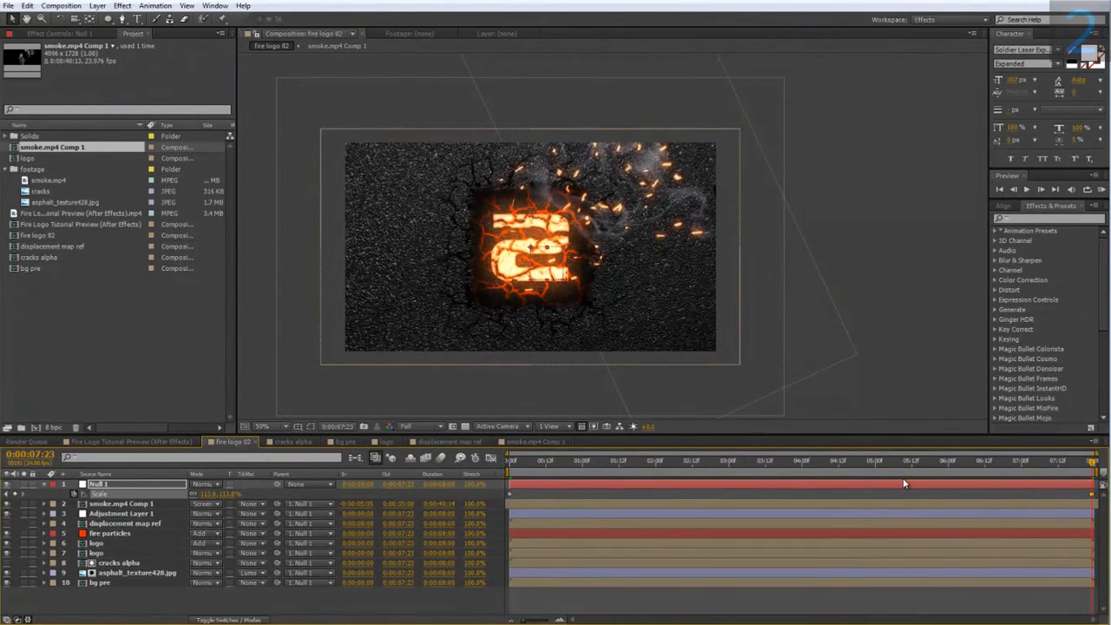
{"action": "left_click_drag", "start_coordinate": [894, 468], "coordinate": [1073, 482]}
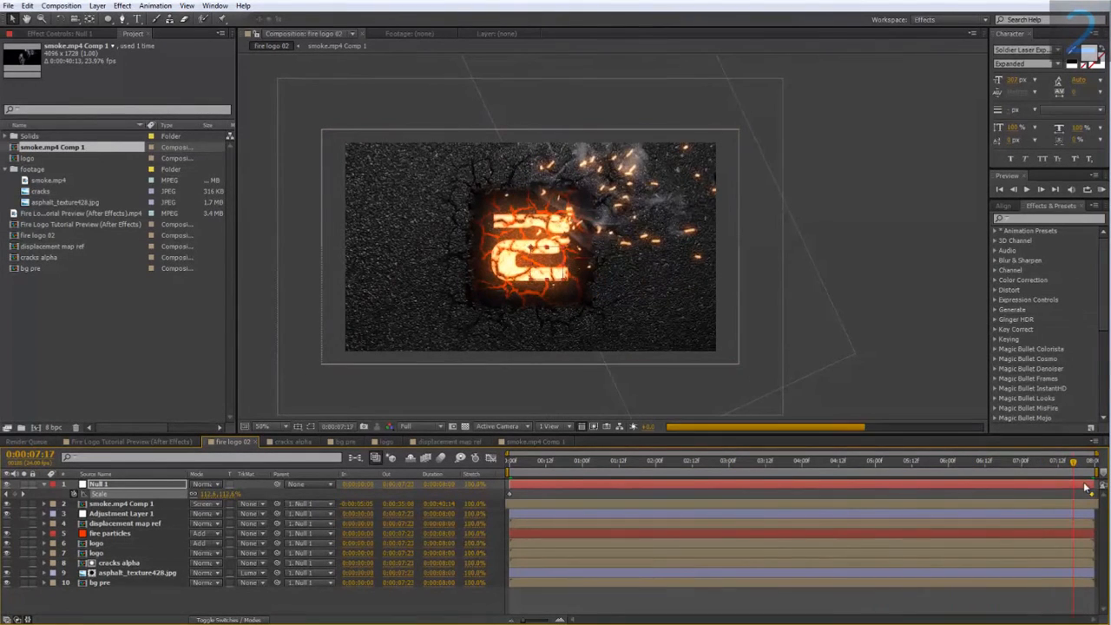
{"action": "left_click", "coordinate": [232, 493]}
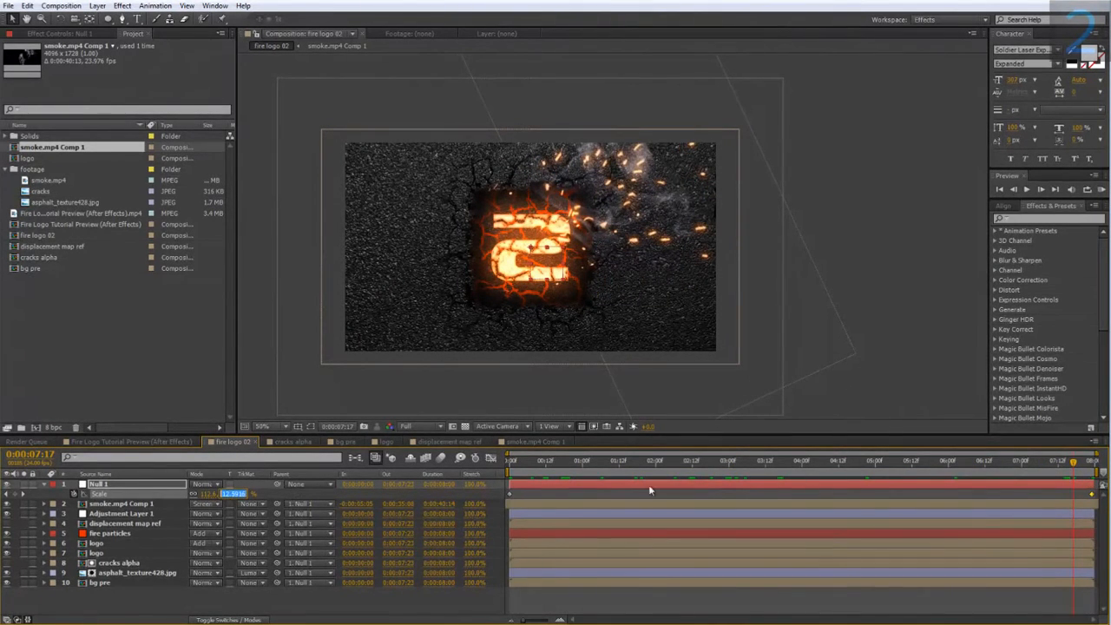
{"action": "left_click", "coordinate": [1075, 485]}
{"action": "left_click_drag", "start_coordinate": [1075, 464], "coordinate": [1092, 464]}
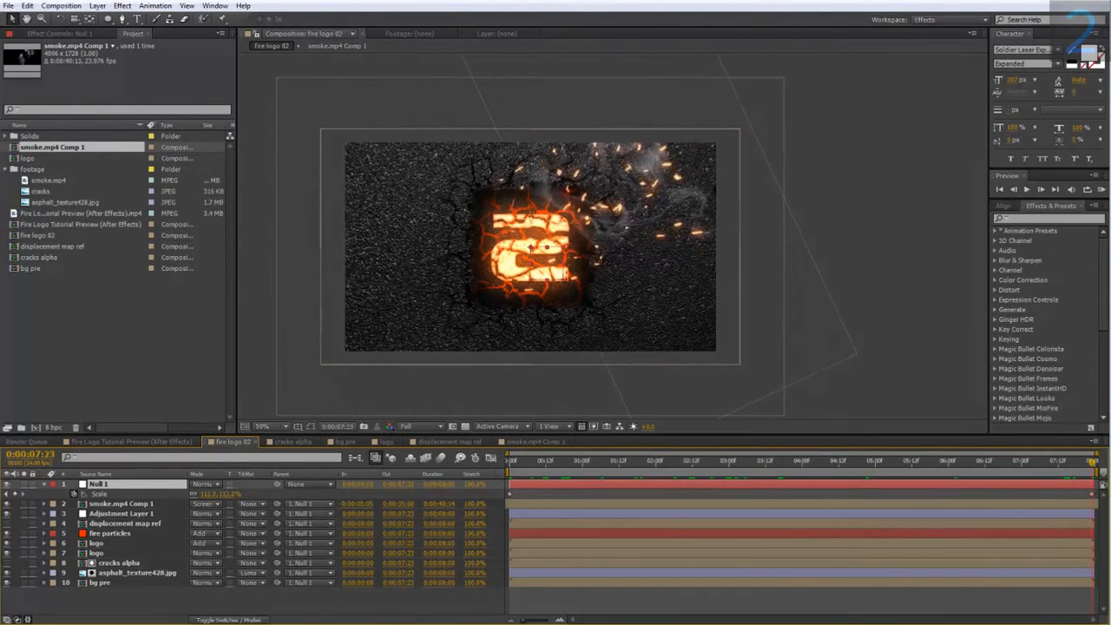
{"action": "left_click_drag", "start_coordinate": [233, 494], "coordinate": [225, 493]}
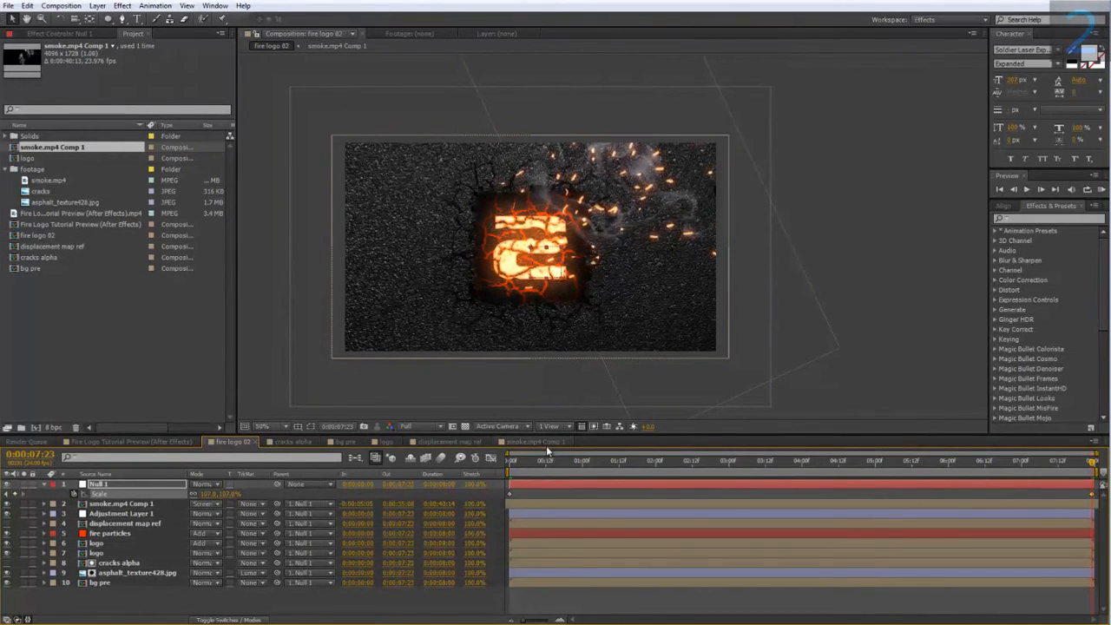
Create a new adjustment layer above all layers and apply the Magic Bullet Looks effect to it.
{"action": "right_click", "coordinate": [131, 595]}
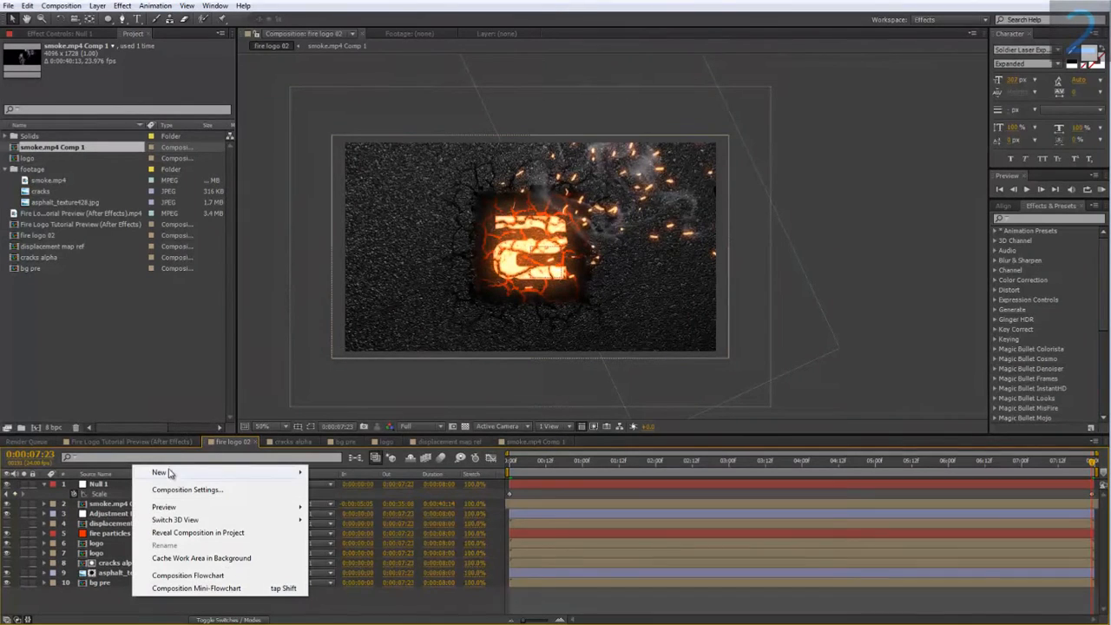
{"action": "mouse_move", "coordinate": [165, 472]}
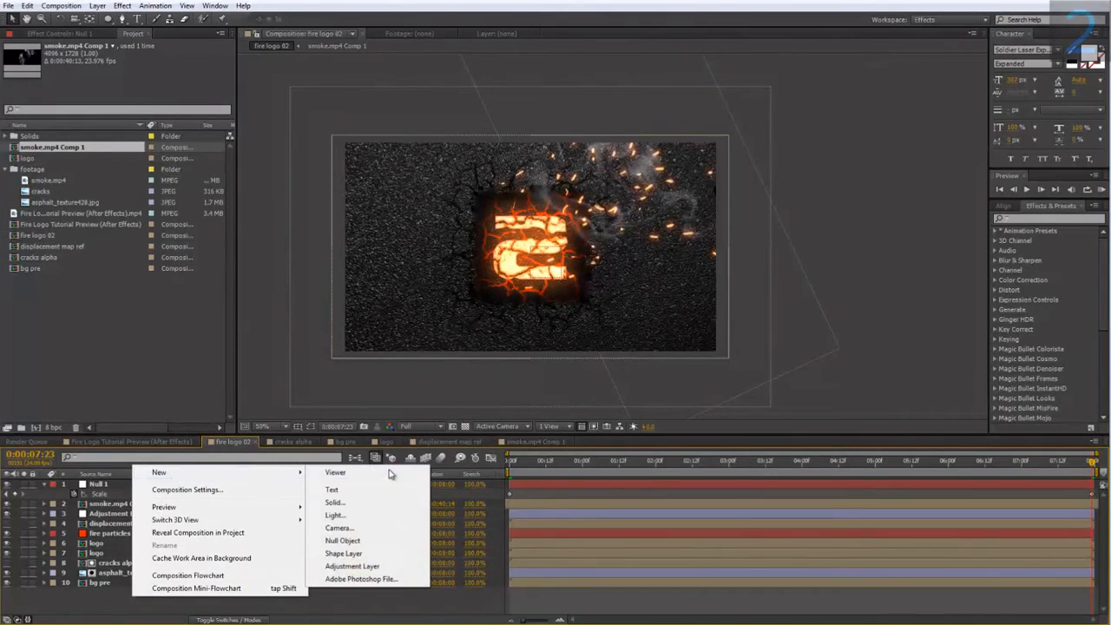
{"action": "left_click", "coordinate": [370, 567]}
{"action": "right_click", "coordinate": [119, 485]}
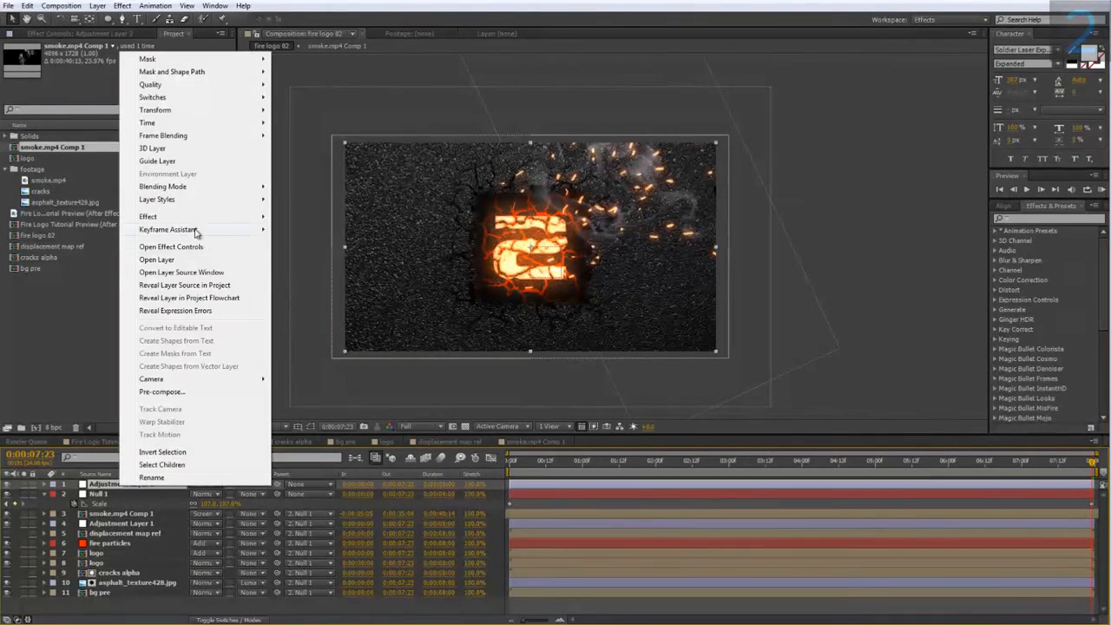
{"action": "mouse_move", "coordinate": [198, 217]}
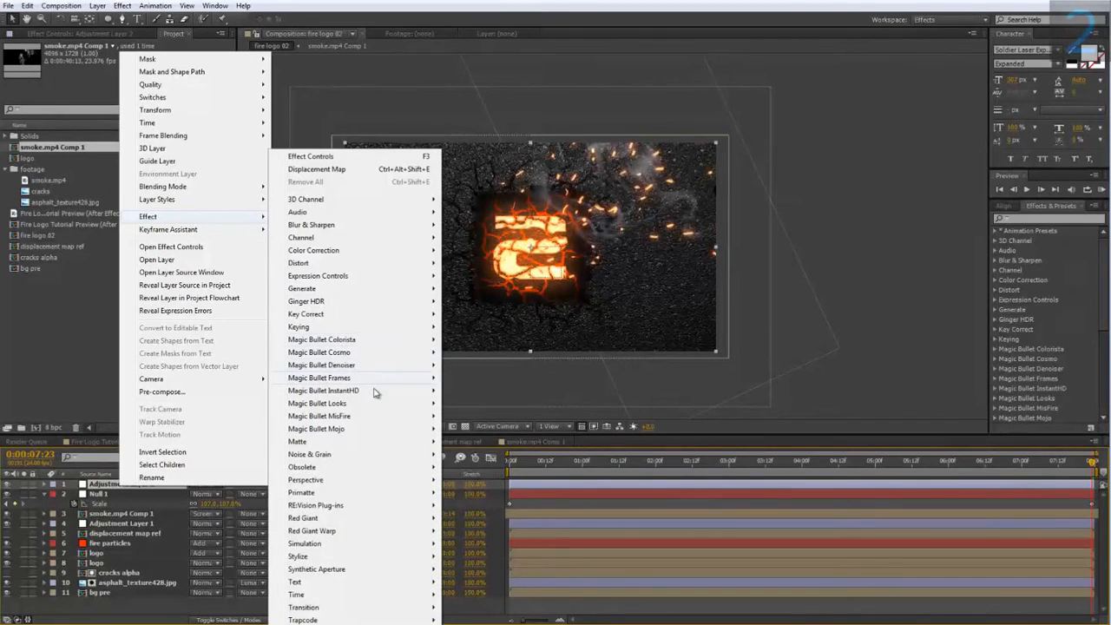
{"action": "mouse_move", "coordinate": [357, 404]}
{"action": "left_click", "coordinate": [468, 403]}
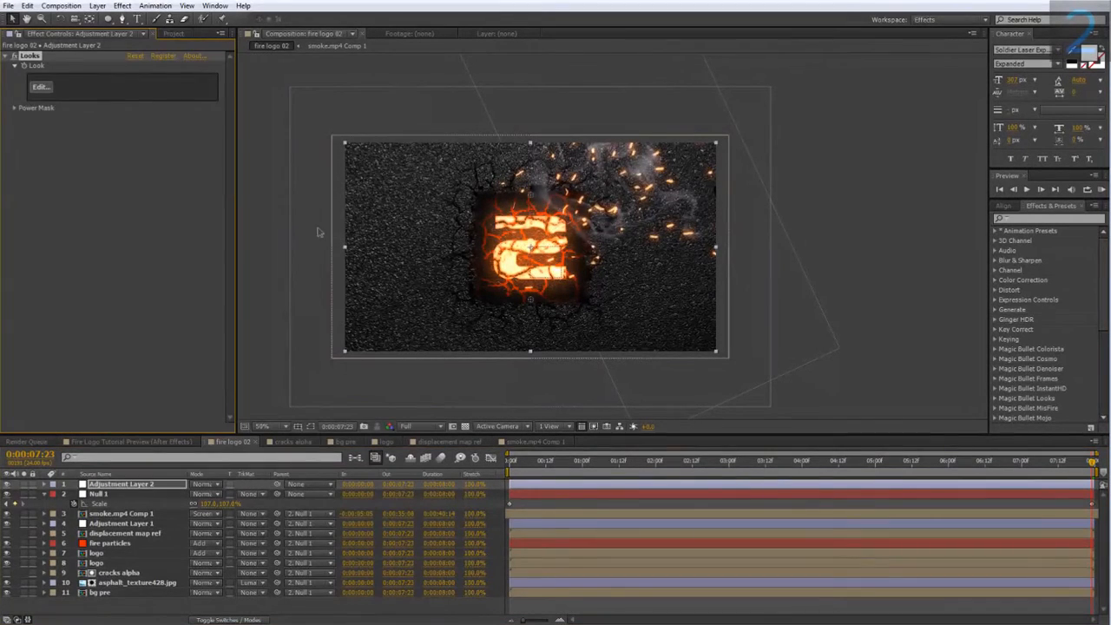
Open the effect's look for editing and add a Vignette from the lens tools.
{"action": "left_click", "coordinate": [38, 87]}
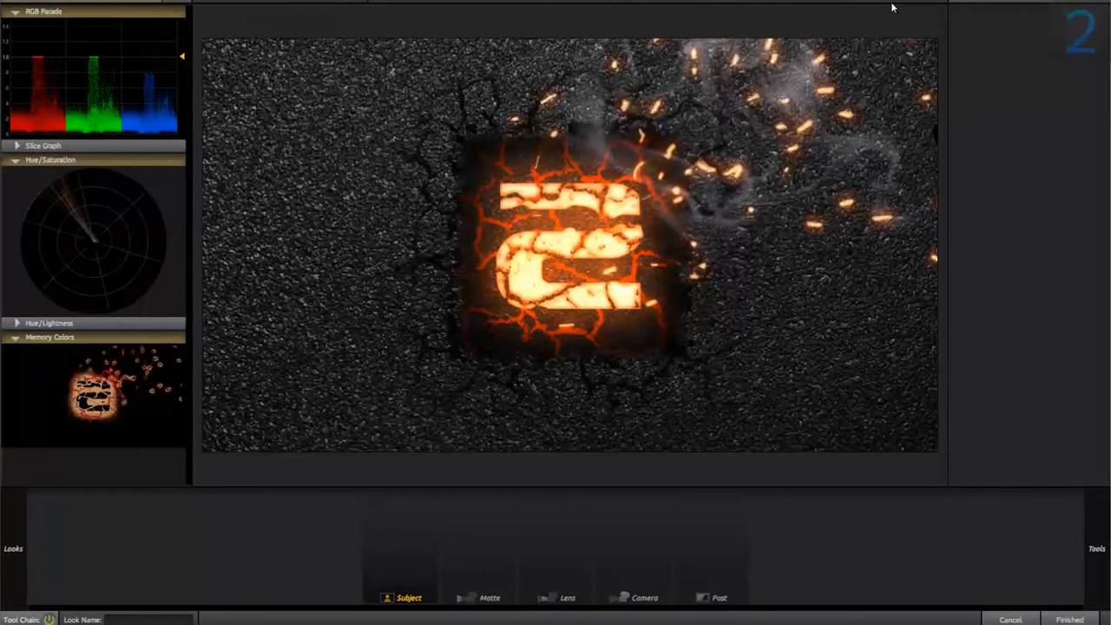
{"action": "scroll", "coordinate": [892, 8], "scroll_direction": "up", "scroll_amount": 5}
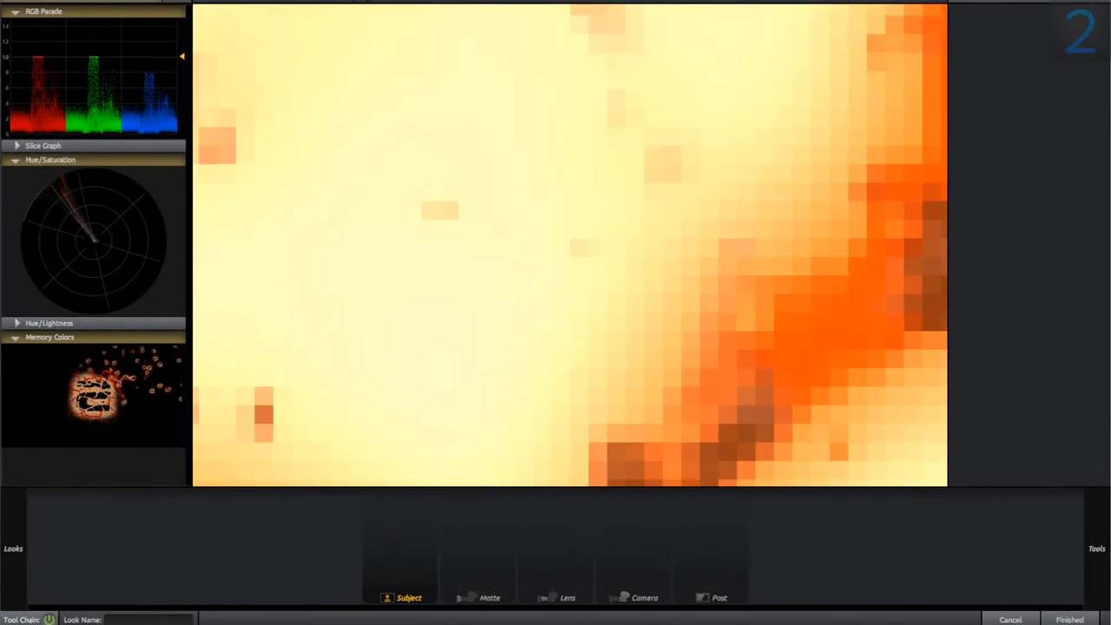
{"action": "scroll", "coordinate": [570, 244], "scroll_direction": "down", "scroll_amount": 5}
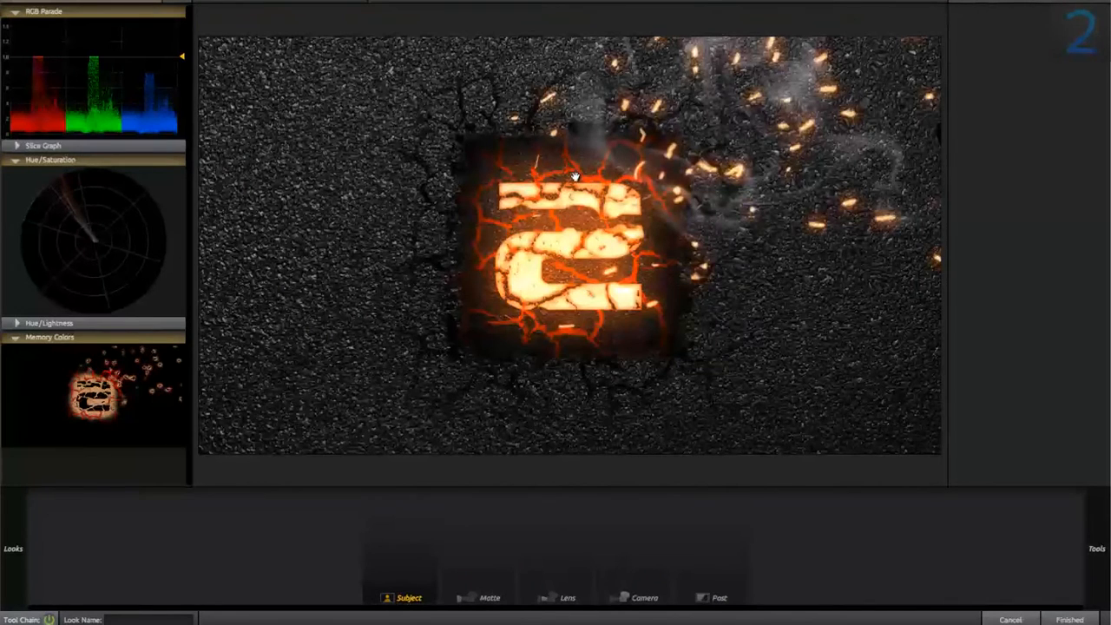
{"action": "mouse_move", "coordinate": [1092, 499]}
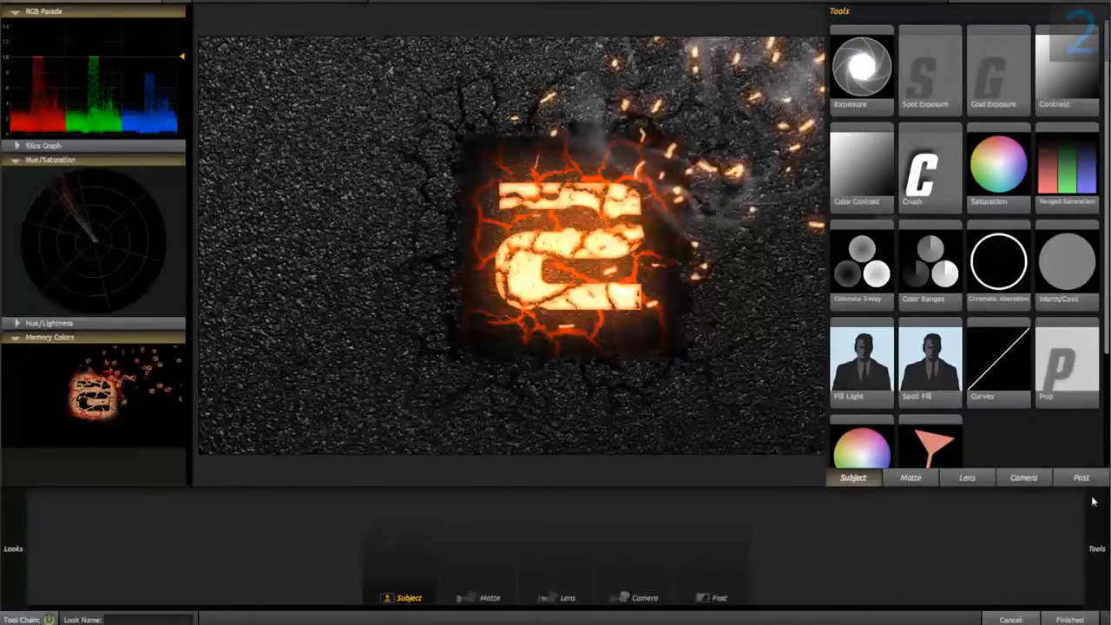
{"action": "left_click", "coordinate": [964, 478]}
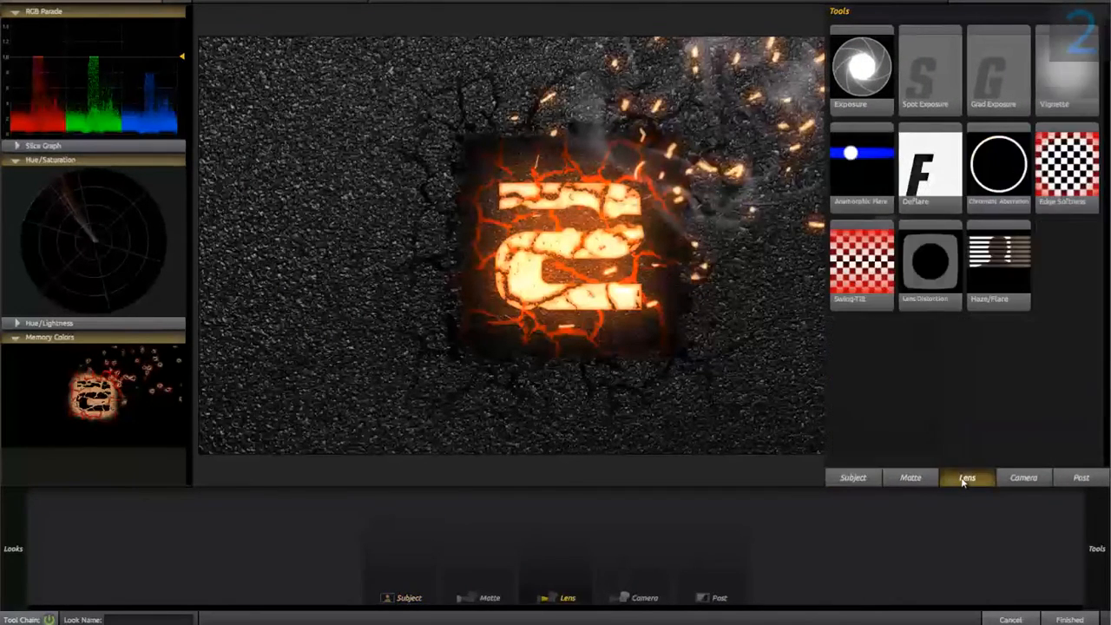
{"action": "double_click", "coordinate": [1067, 83]}
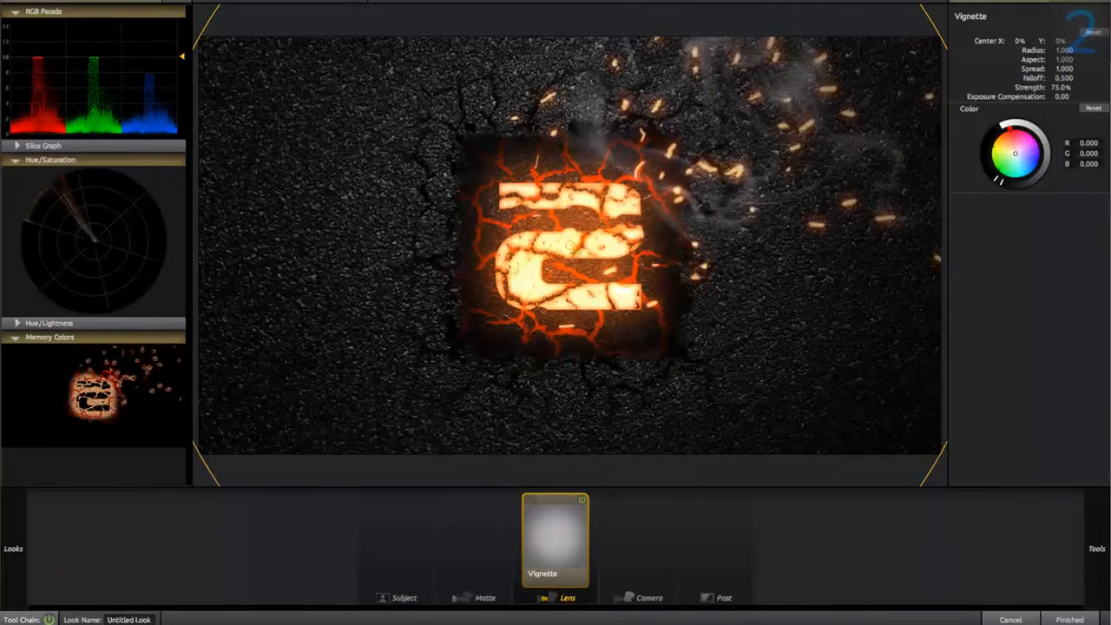
Tighten the vignette's inner circle around the logo to a spread of about 0.751 and set its strength to 80%.
{"action": "left_click_drag", "start_coordinate": [599, 273], "coordinate": [655, 322]}
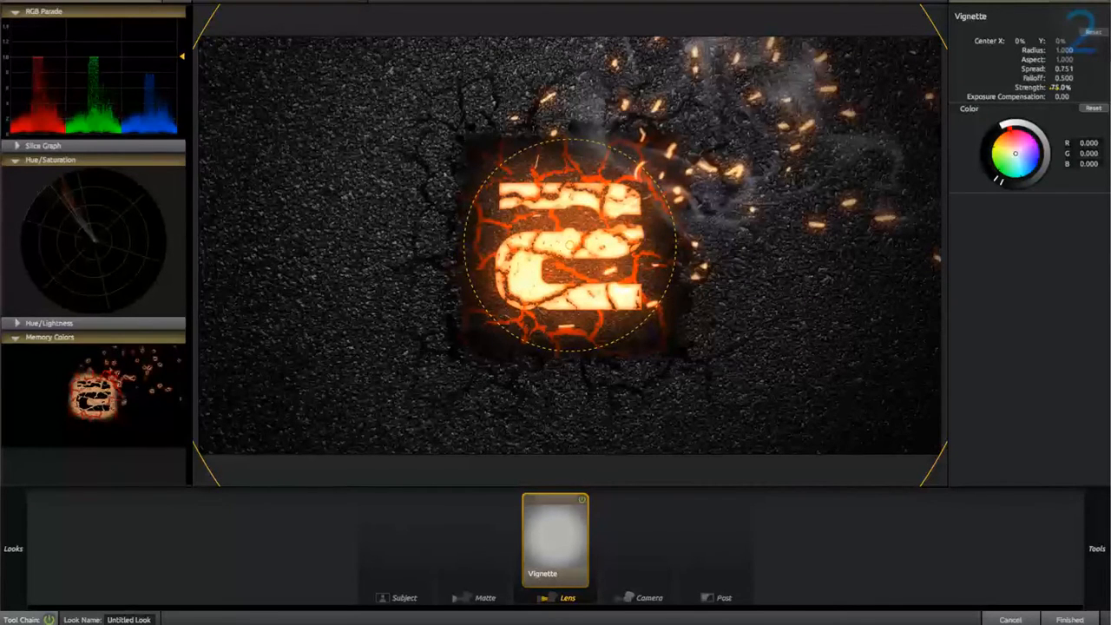
{"action": "left_click_drag", "start_coordinate": [1055, 89], "coordinate": [1064, 88]}
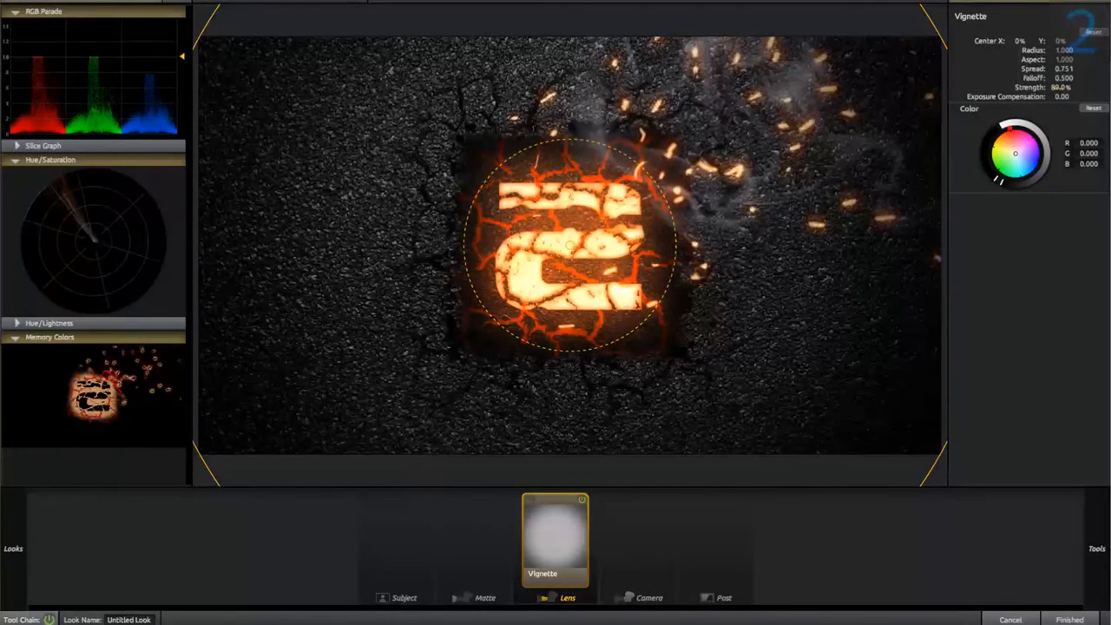
{"action": "left_click", "coordinate": [1062, 88]}
{"action": "type", "text": "80"}
{"action": "key", "text": "Return"}
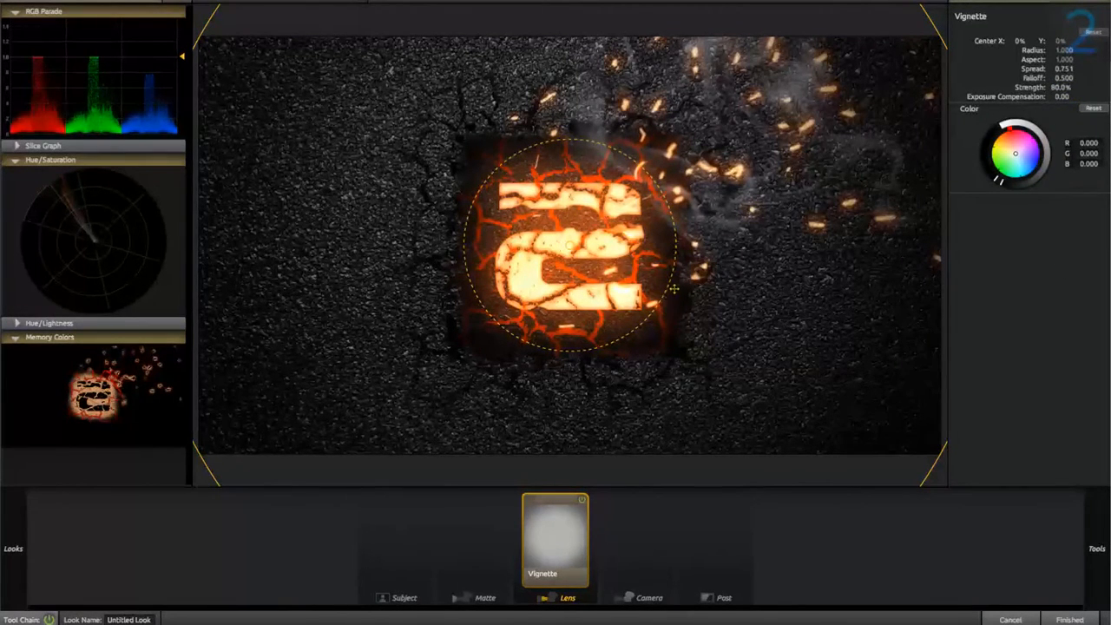
Refine the vignette to a spread of about 0.770 and an aspect of about 0.983, and compare the image without it.
{"action": "left_click_drag", "start_coordinate": [673, 289], "coordinate": [651, 301]}
{"action": "scroll", "coordinate": [721, 300], "scroll_direction": "down", "scroll_amount": 3}
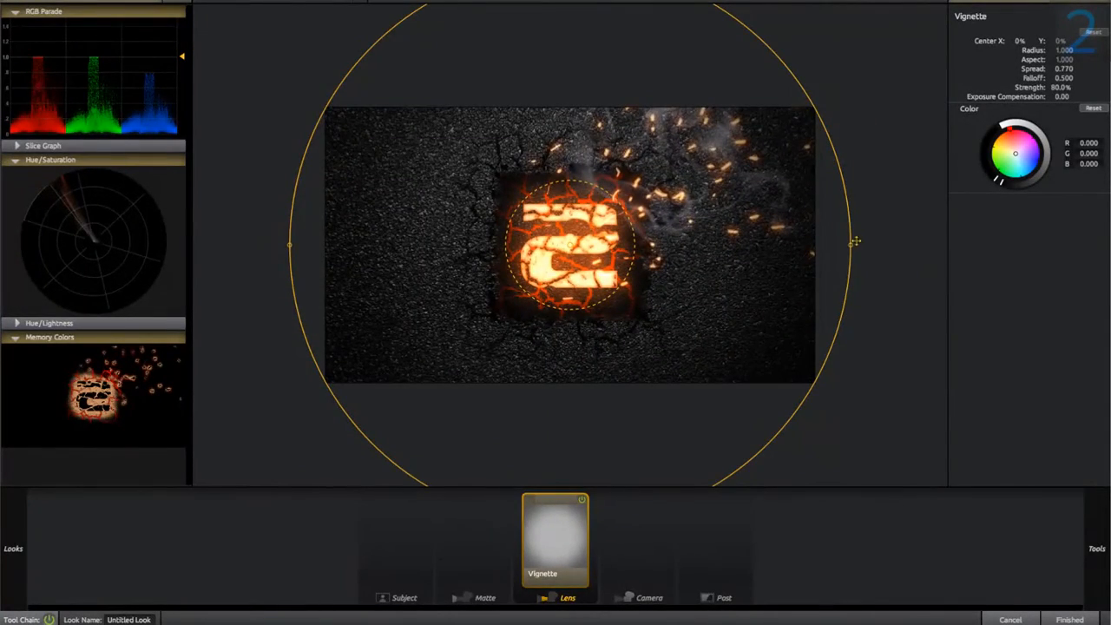
{"action": "left_click_drag", "start_coordinate": [855, 241], "coordinate": [850, 245]}
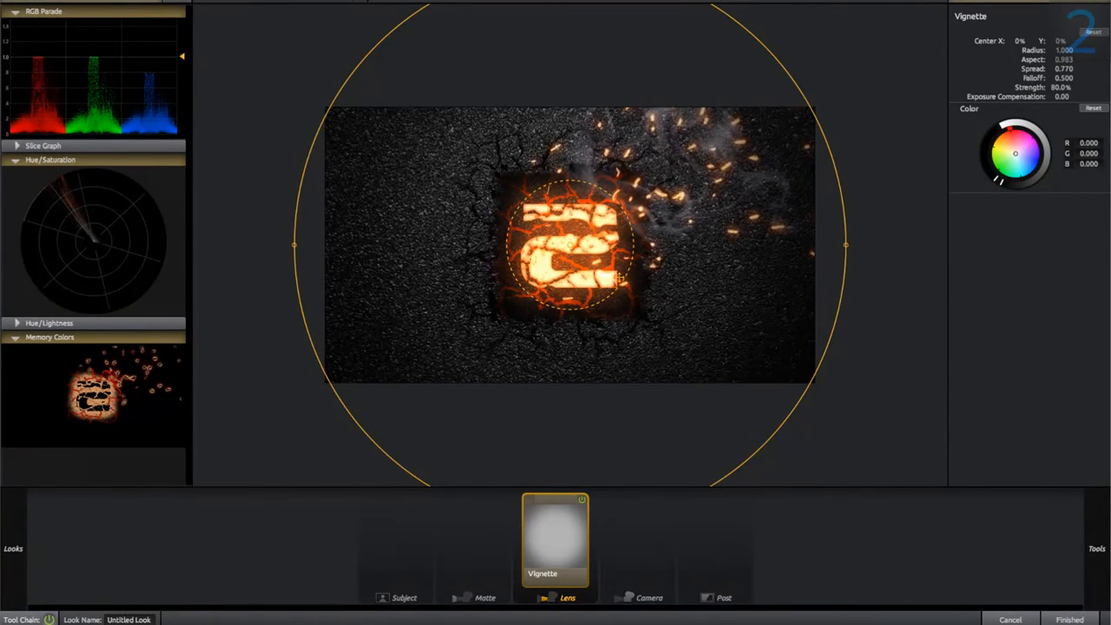
{"action": "left_click", "coordinate": [582, 500]}
{"action": "left_click", "coordinate": [581, 501]}
Add a Spot Exposure lens tool with a spread of about 0.787 around the logo and set its stops to +0.50.
{"action": "mouse_move", "coordinate": [1099, 548]}
{"action": "double_click", "coordinate": [914, 87]}
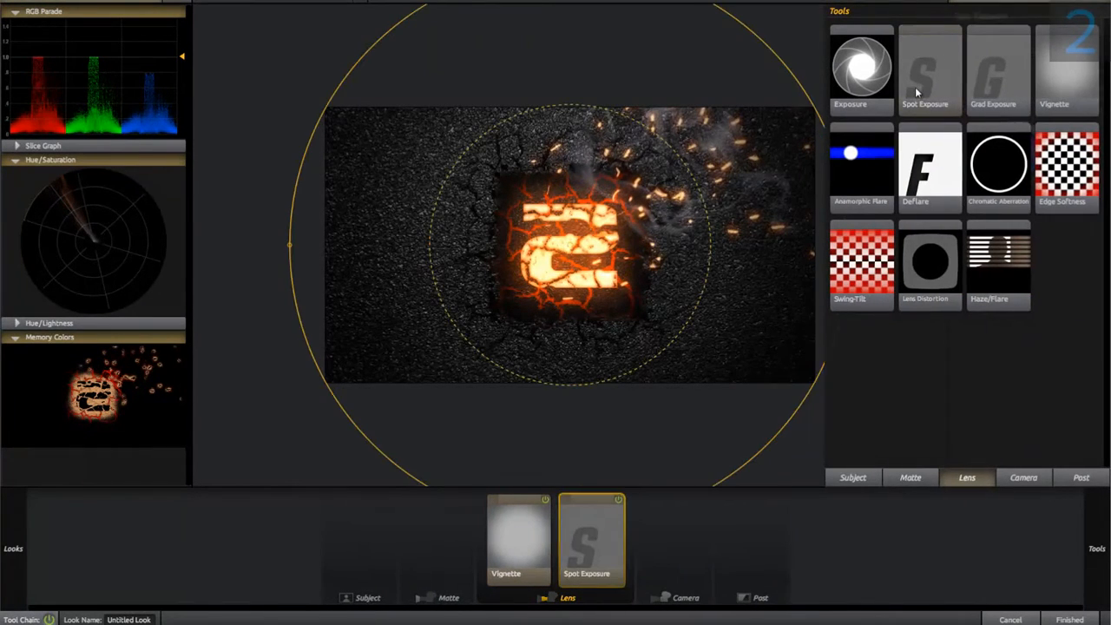
{"action": "left_click_drag", "start_coordinate": [708, 246], "coordinate": [631, 246]}
{"action": "left_click", "coordinate": [1074, 42]}
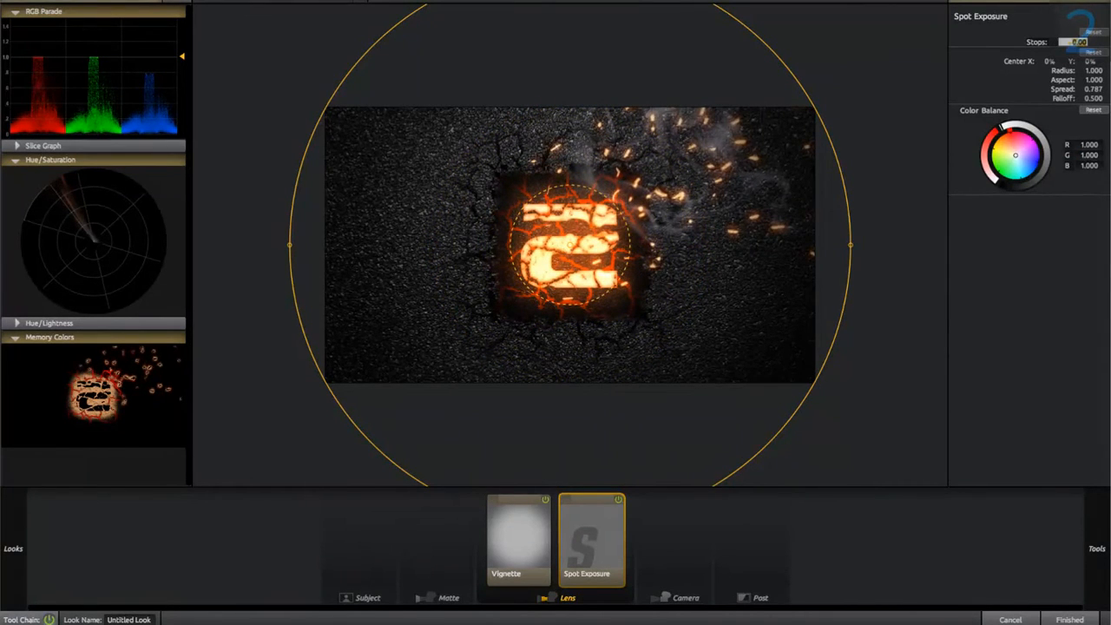
{"action": "left_click", "coordinate": [1045, 251]}
{"action": "left_click", "coordinate": [1074, 42]}
{"action": "key", "text": "Return"}
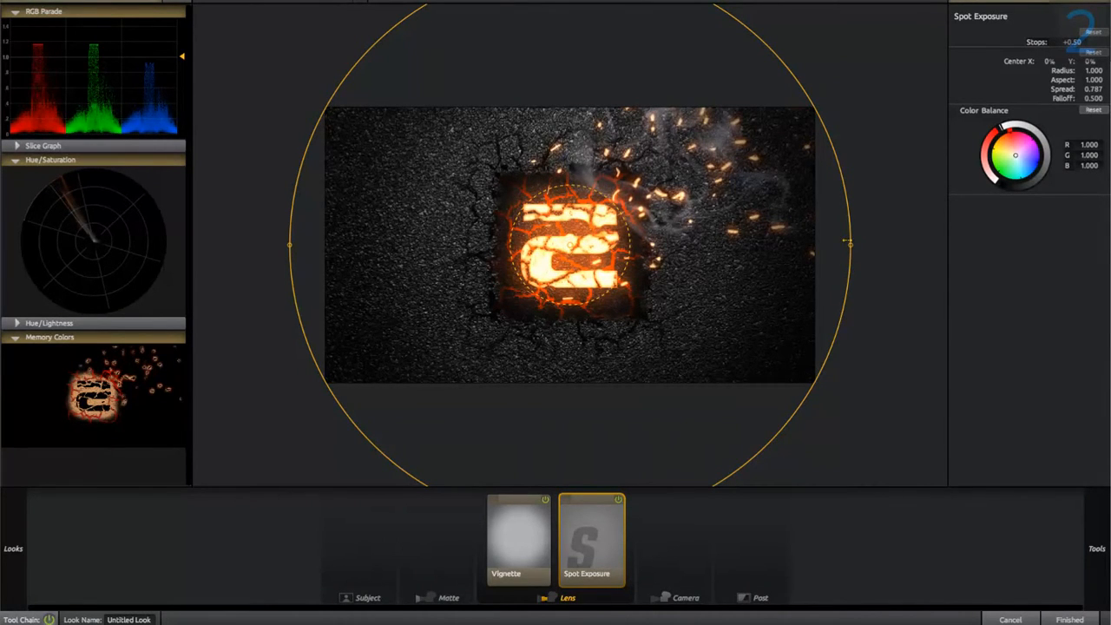
Shrink the spot exposure to a radius of about 0.649, aspect 0.997 and spread 0.832, and compare the image without it.
{"action": "left_click_drag", "start_coordinate": [849, 242], "coordinate": [723, 243]}
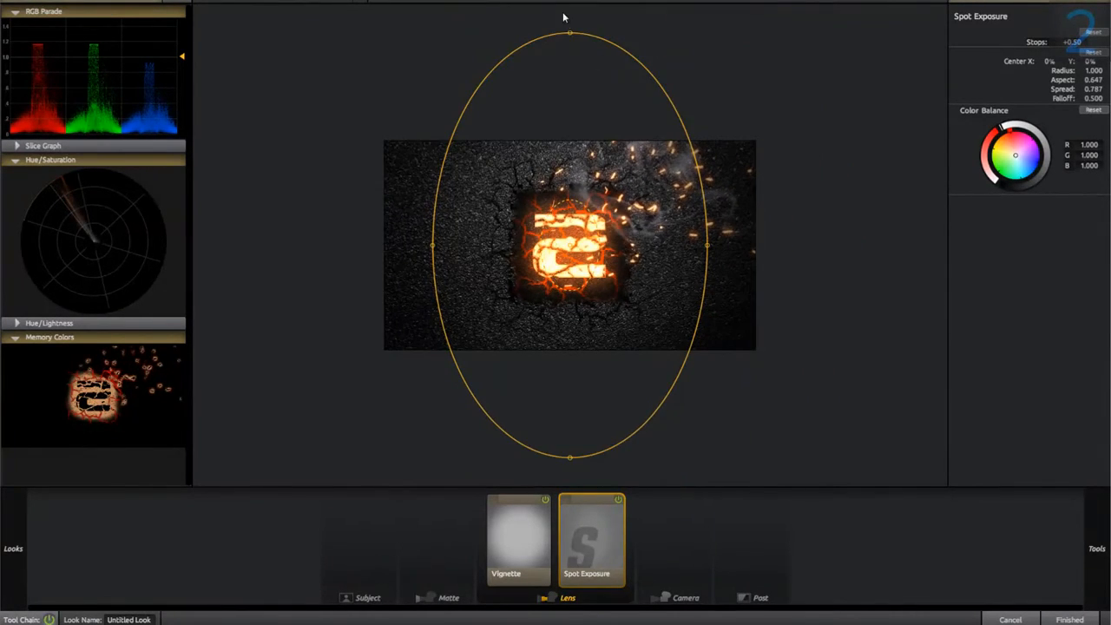
{"action": "left_click_drag", "start_coordinate": [570, 33], "coordinate": [570, 108]}
{"action": "mouse_move", "coordinate": [599, 248]}
{"action": "left_mouse_down"}
{"action": "mouse_move", "coordinate": [609, 254]}
{"action": "mouse_move", "coordinate": [593, 247]}
{"action": "left_mouse_up"}
{"action": "left_click", "coordinate": [619, 499]}
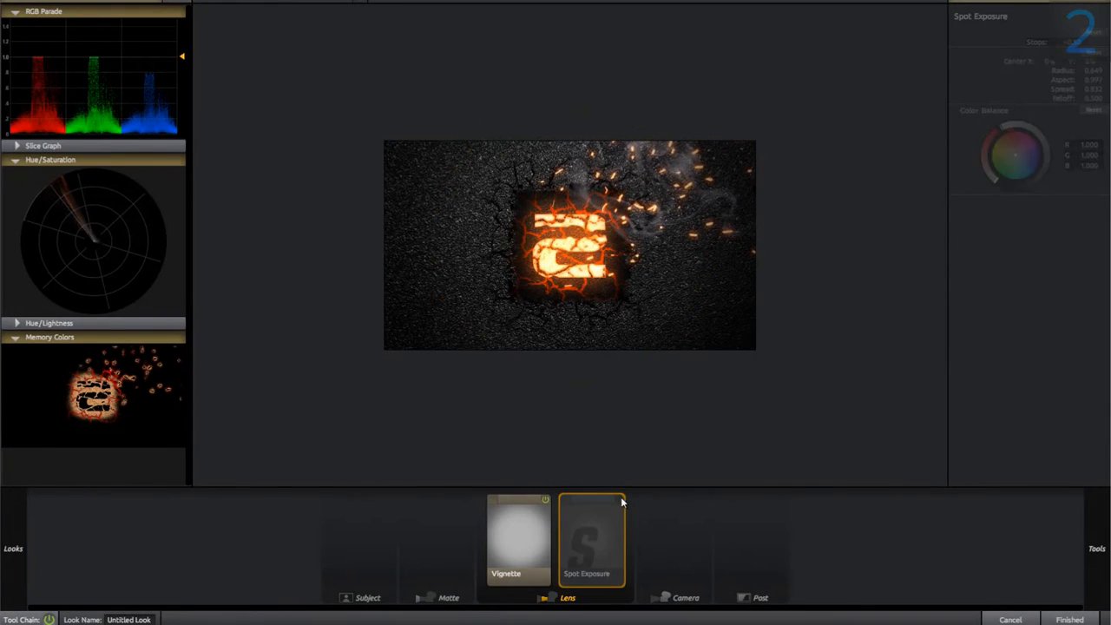
{"action": "left_click", "coordinate": [619, 500]}
{"action": "left_click", "coordinate": [619, 500]}
{"action": "left_click", "coordinate": [618, 500]}
{"action": "left_click", "coordinate": [618, 500]}
{"action": "left_click", "coordinate": [618, 500]}
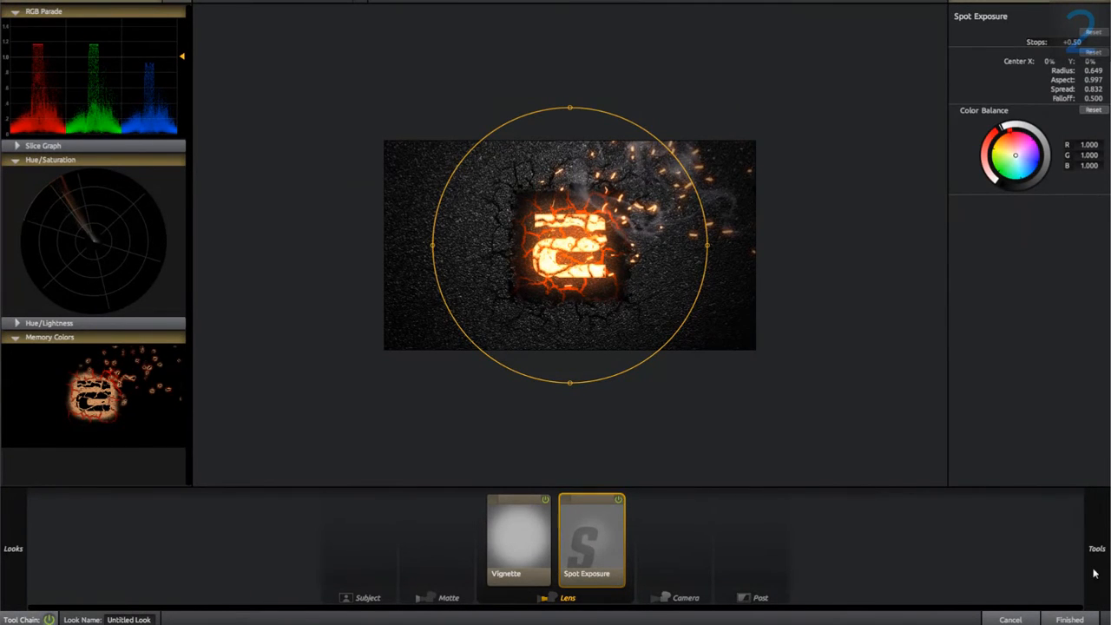
Add an Edge Softness lens tool and set its blur size to 1% and quality to 10.
{"action": "mouse_move", "coordinate": [1092, 573]}
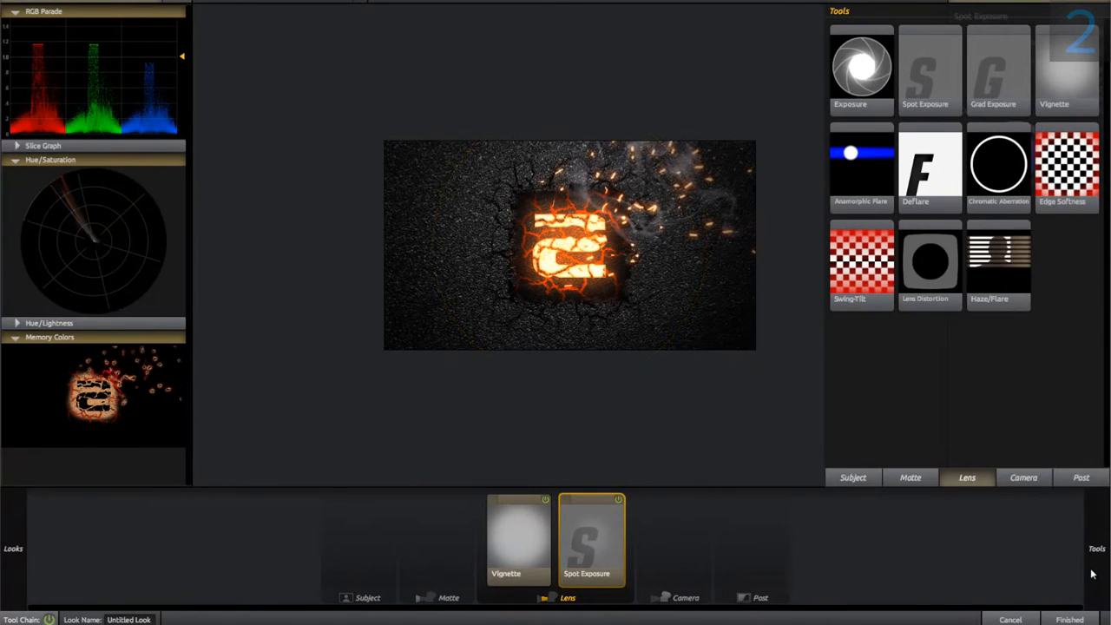
{"action": "double_click", "coordinate": [1077, 186]}
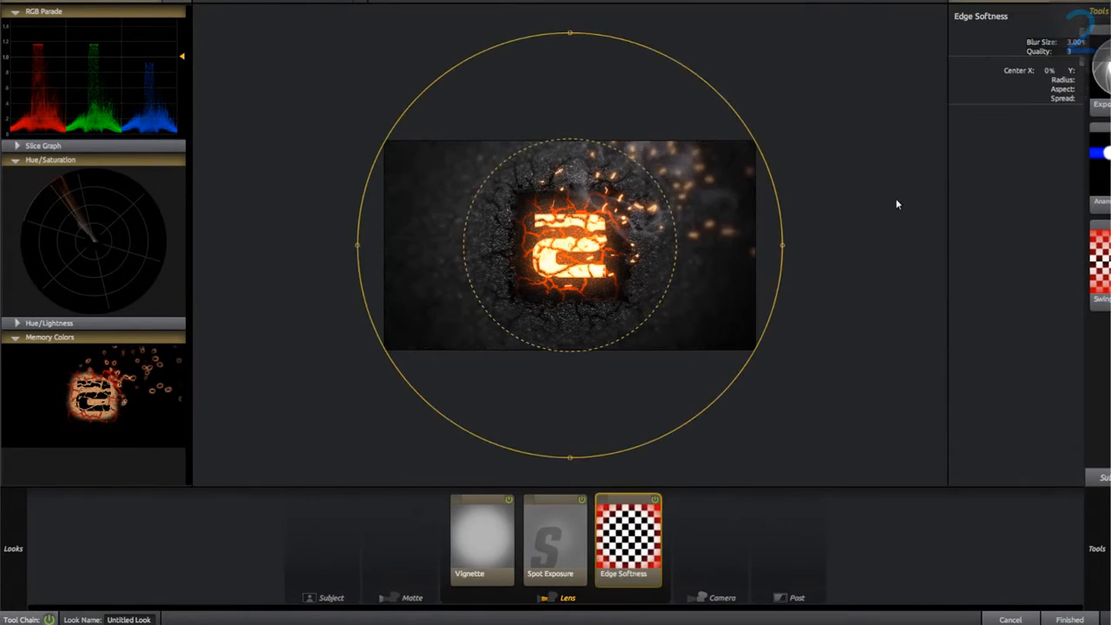
{"action": "left_click", "coordinate": [1077, 41]}
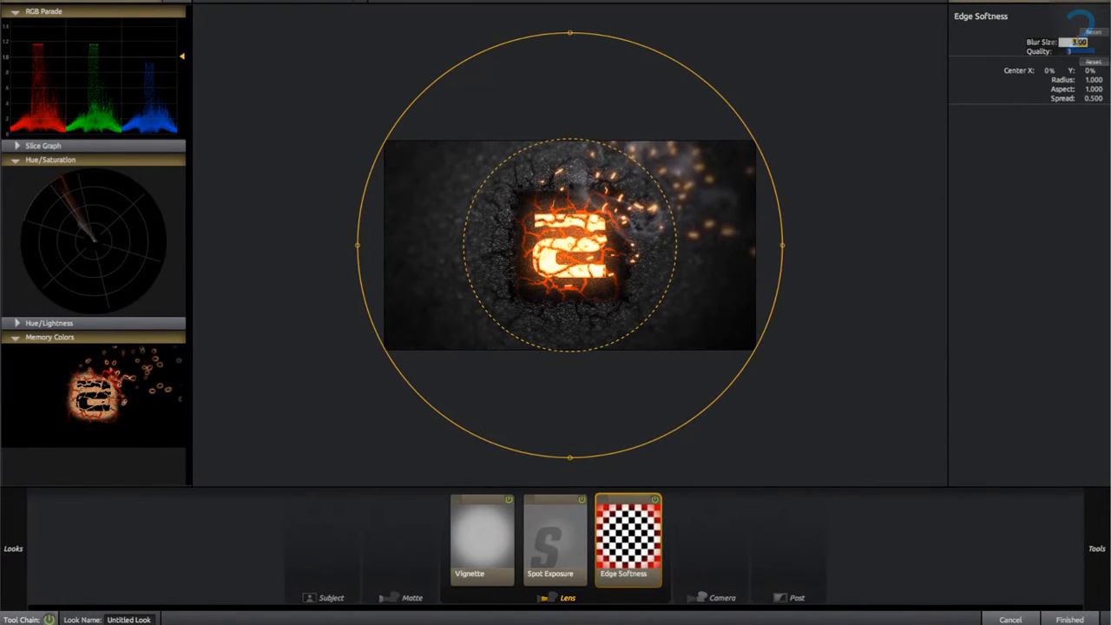
{"action": "type", "text": "1"}
{"action": "key", "text": "Return"}
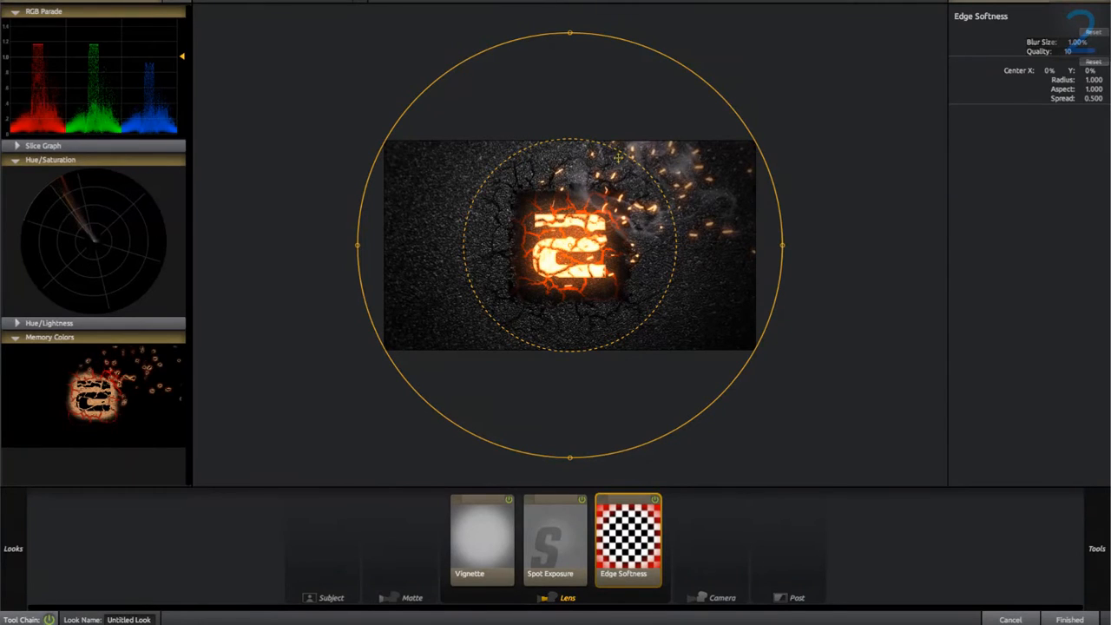
Add a Haze/Flare lens tool to the look after Edge Softness.
{"action": "mouse_move", "coordinate": [1108, 515]}
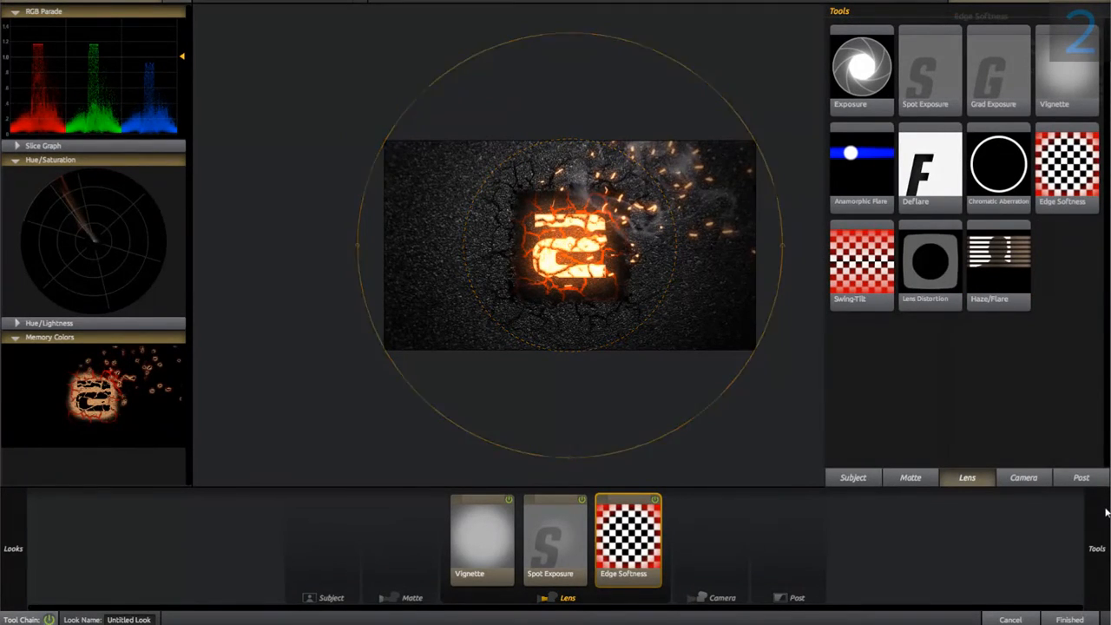
{"action": "left_click", "coordinate": [1001, 266]}
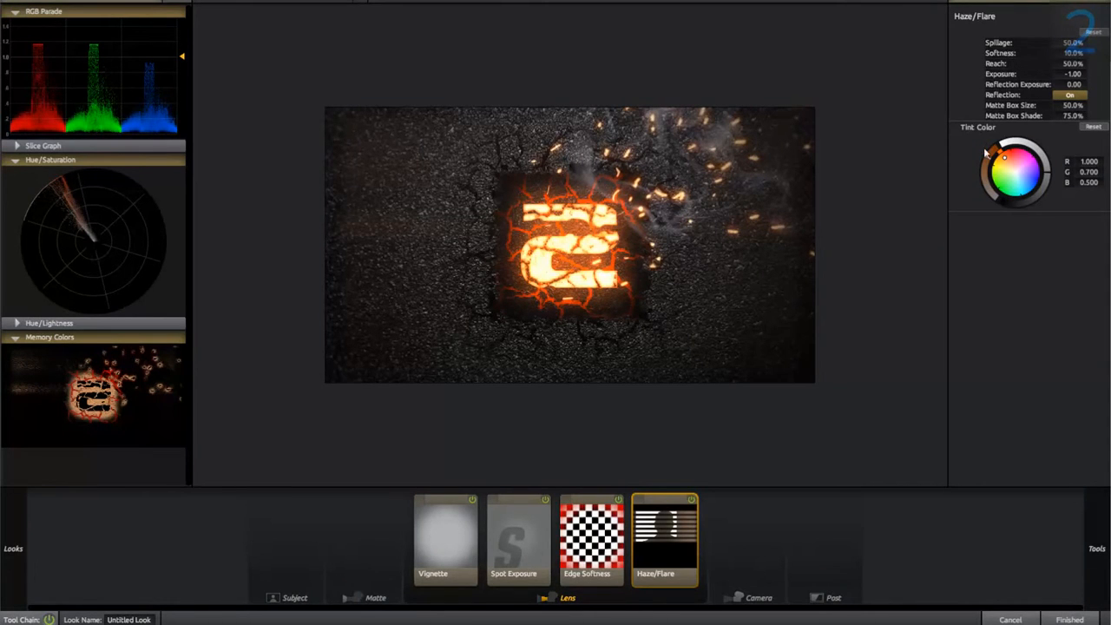
Tint the Haze/Flare deep orange with R 1.218, G 0.426 and B 0.033.
{"action": "left_click_drag", "start_coordinate": [990, 154], "coordinate": [1011, 90]}
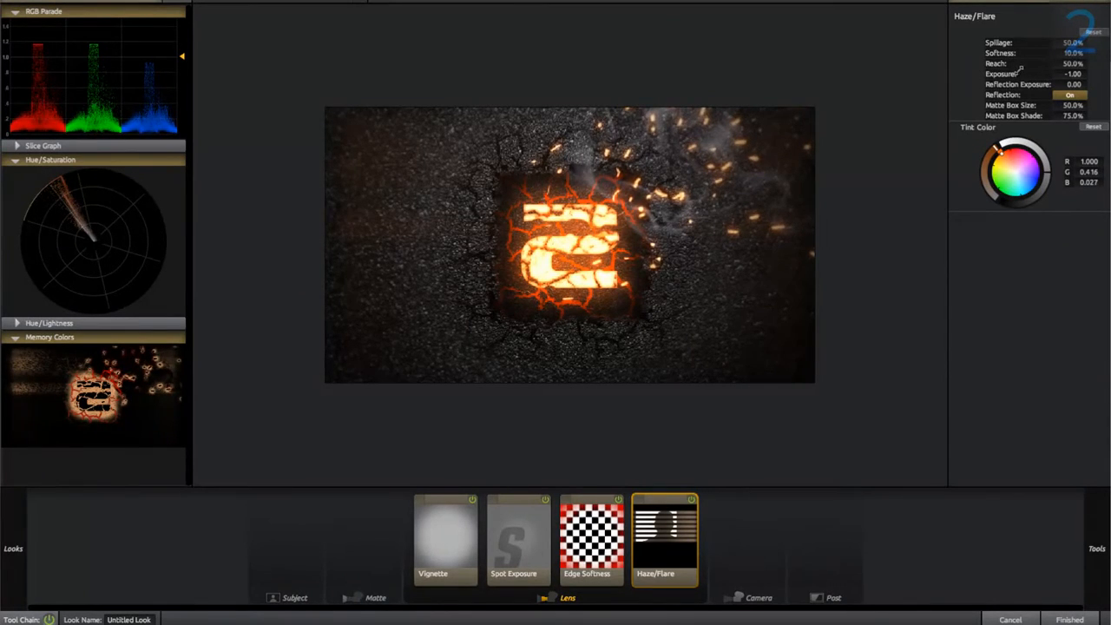
{"action": "left_click_drag", "start_coordinate": [999, 156], "coordinate": [1007, 146]}
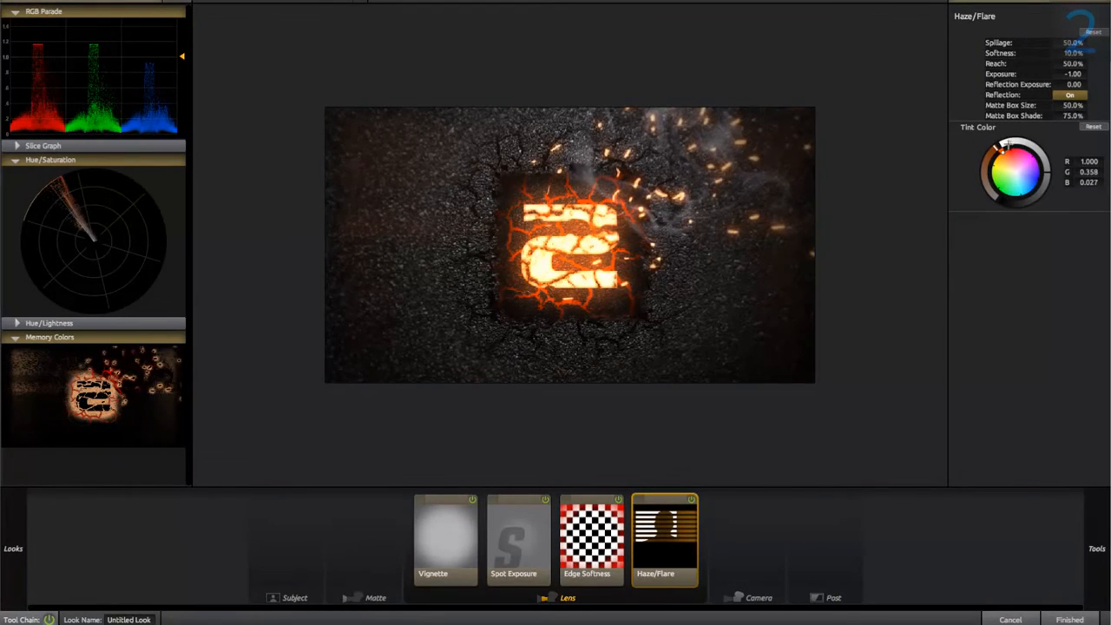
{"action": "left_click_drag", "start_coordinate": [1053, 178], "coordinate": [1046, 154]}
Set the Haze/Flare spillage and softness to 100%, reach to 0%, and turn its reflection off.
{"action": "left_click_drag", "start_coordinate": [1063, 42], "coordinate": [1100, 53]}
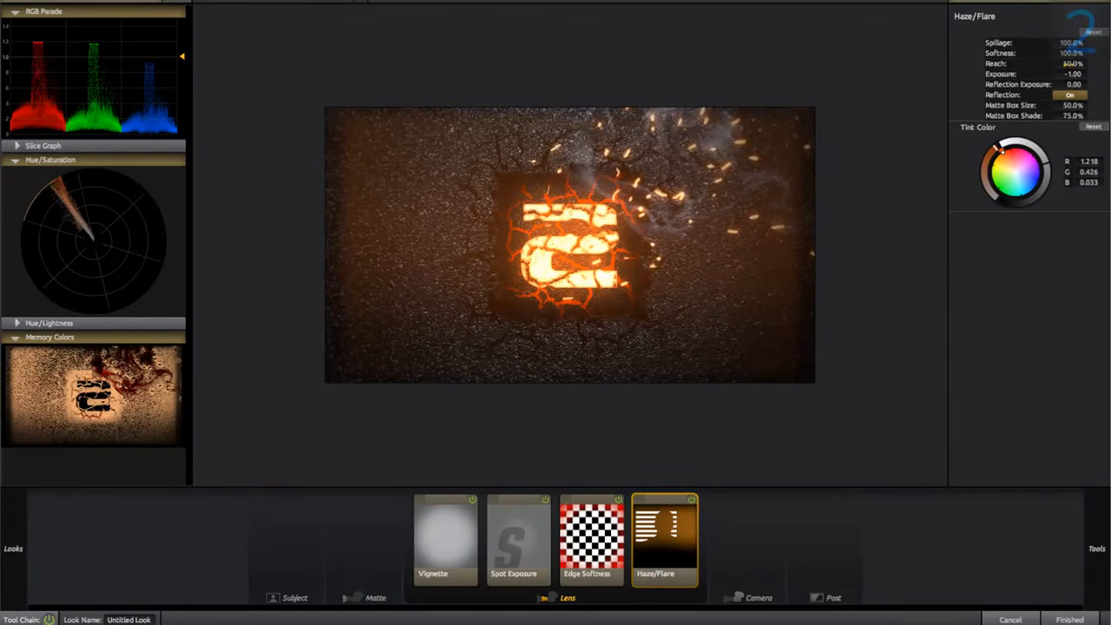
{"action": "left_click_drag", "start_coordinate": [1069, 63], "coordinate": [986, 64]}
{"action": "left_click", "coordinate": [1069, 96]}
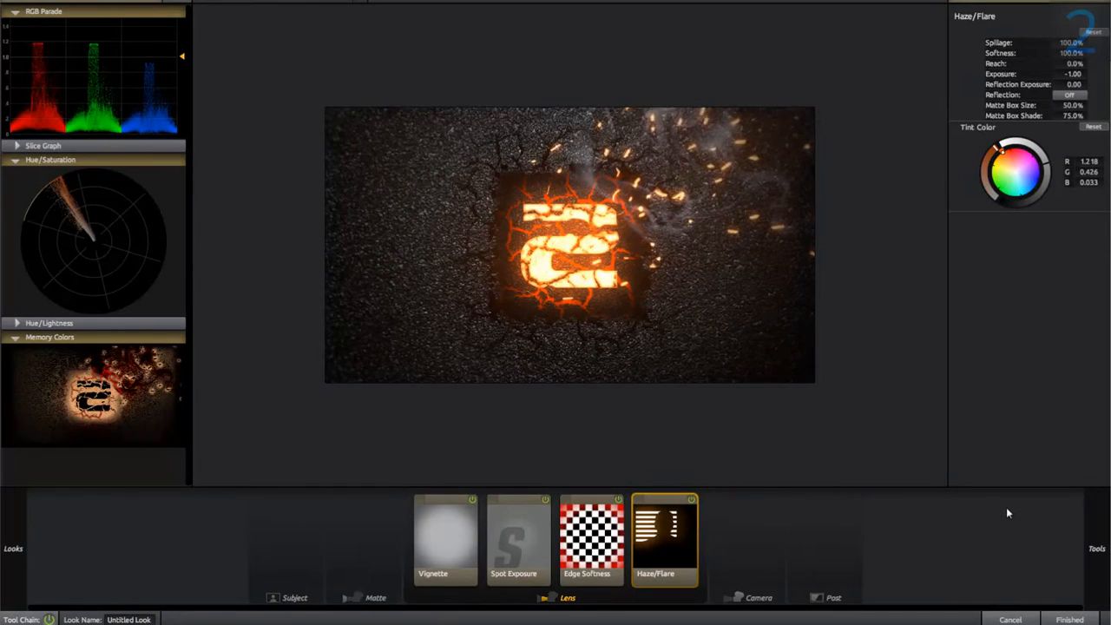
Add a Color Ranges tool to the Post stage of the look.
{"action": "mouse_move", "coordinate": [1087, 527]}
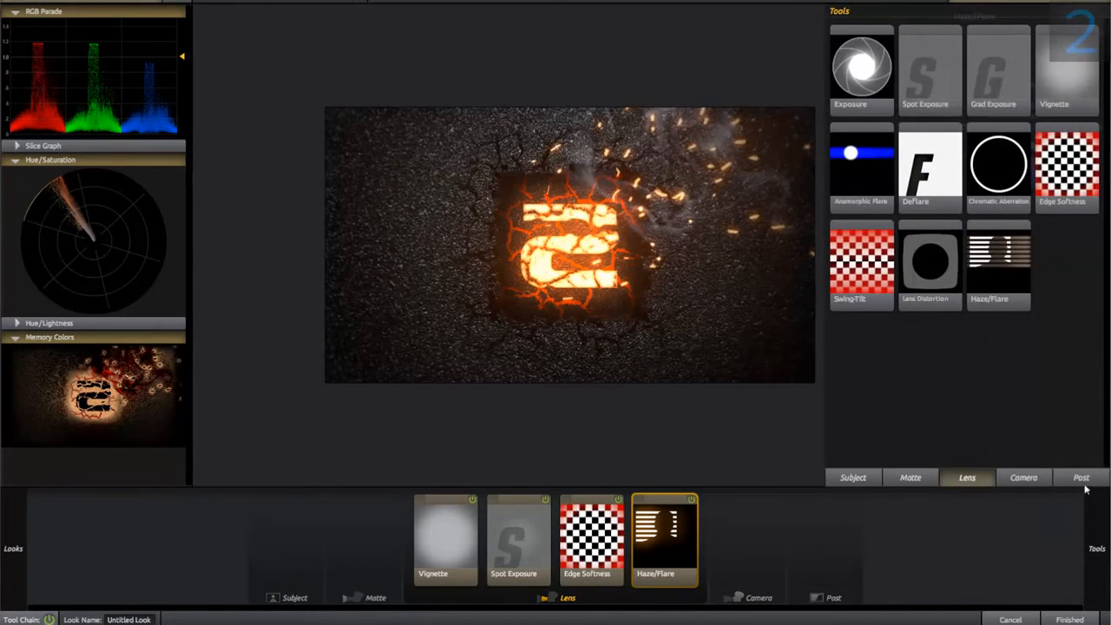
{"action": "left_click", "coordinate": [1082, 478]}
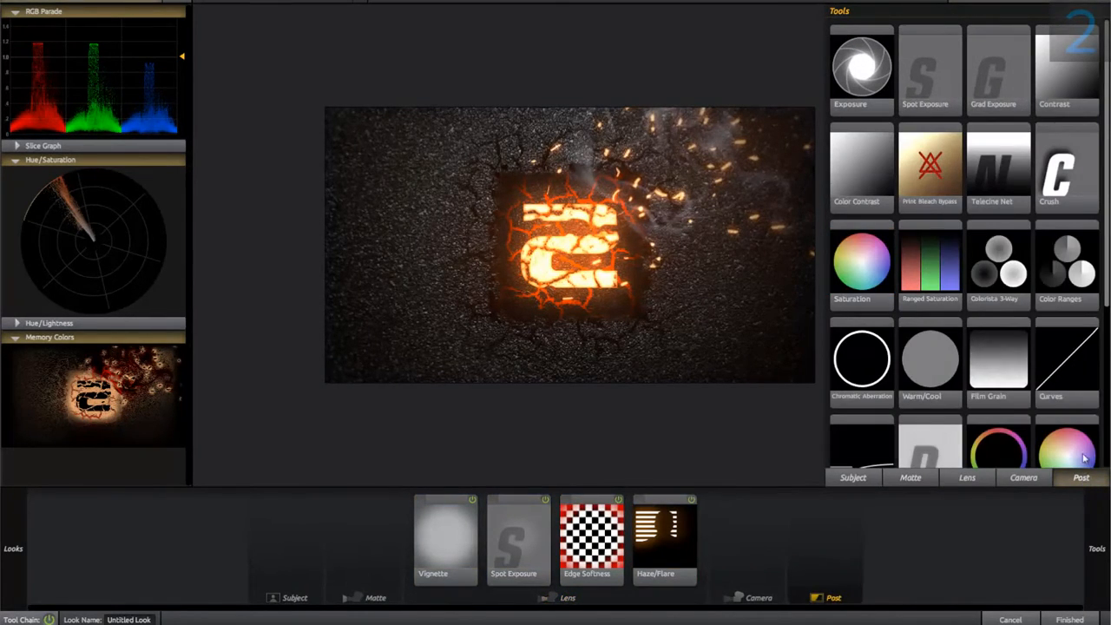
{"action": "scroll", "coordinate": [1007, 273], "scroll_direction": "down", "scroll_amount": 2}
{"action": "scroll", "coordinate": [993, 285], "scroll_direction": "down", "scroll_amount": 1}
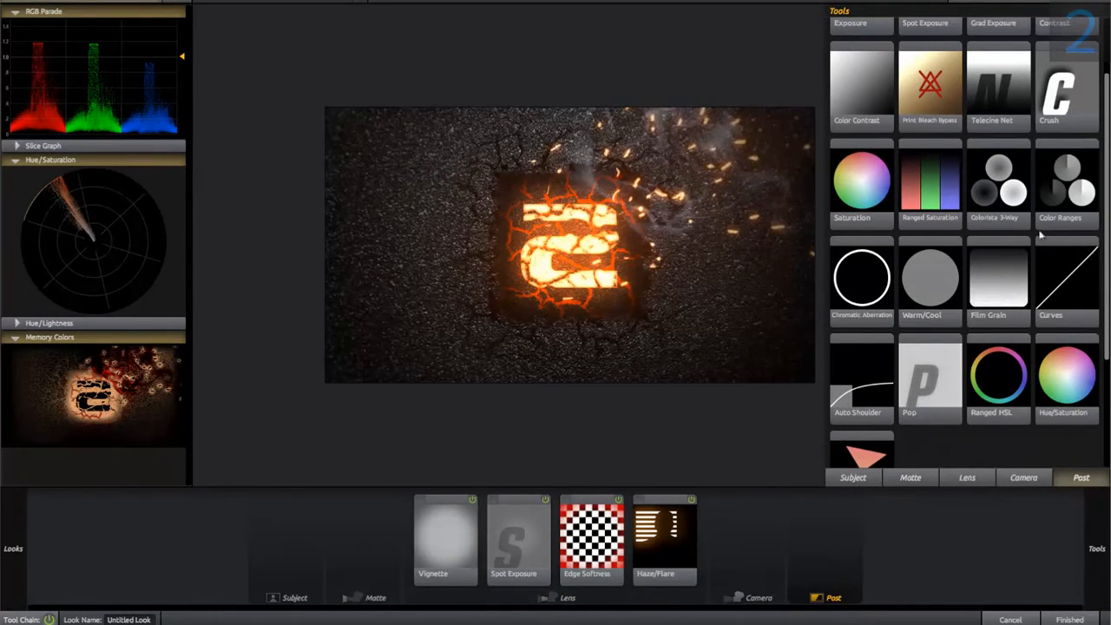
{"action": "double_click", "coordinate": [1064, 194]}
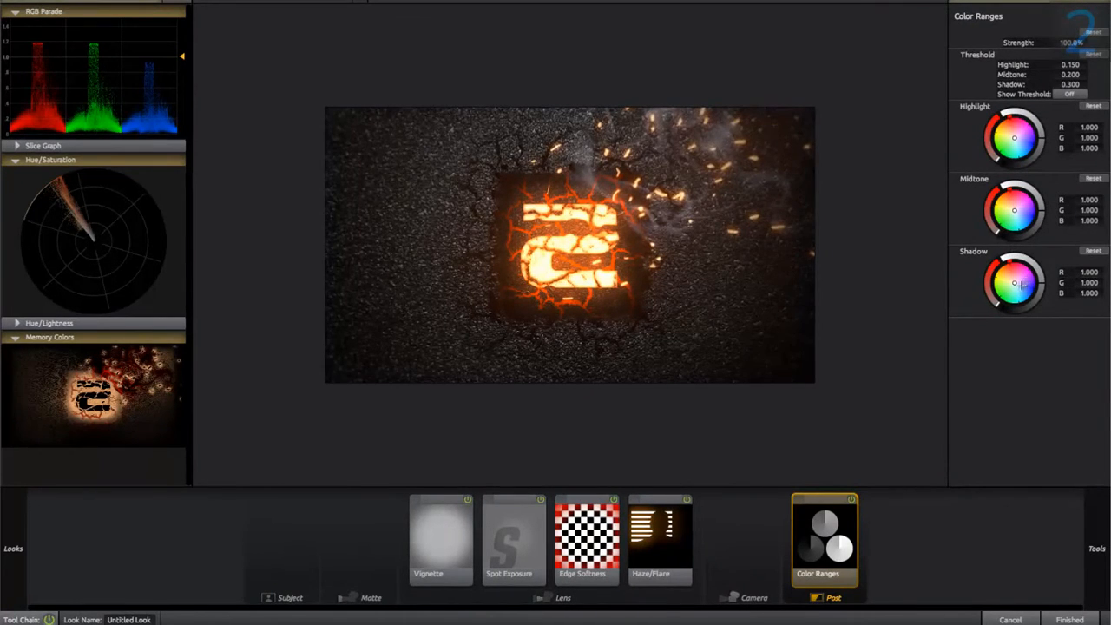
Tint the shadows blue (0.546, 0.885, 1.118), highlights orange (1.764, 1.185, 0.889) and midtones slightly green (1.052, 1.143, 0.946) in Color Ranges.
{"action": "left_click_drag", "start_coordinate": [1021, 284], "coordinate": [1043, 290]}
{"action": "left_click_drag", "start_coordinate": [1009, 129], "coordinate": [1042, 118]}
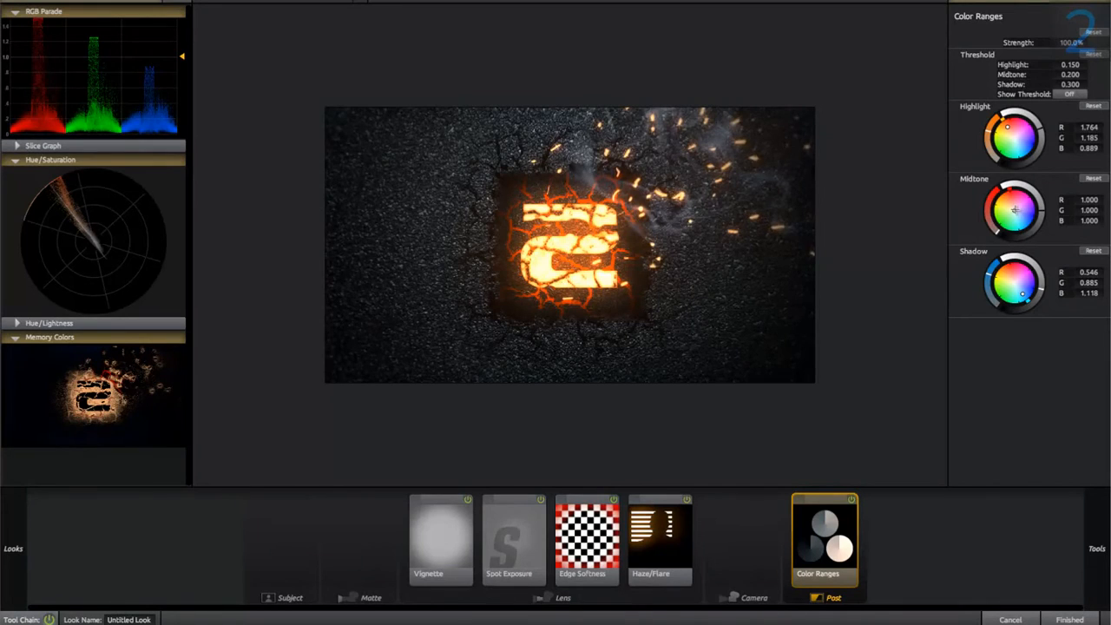
{"action": "left_click_drag", "start_coordinate": [1014, 209], "coordinate": [1045, 203]}
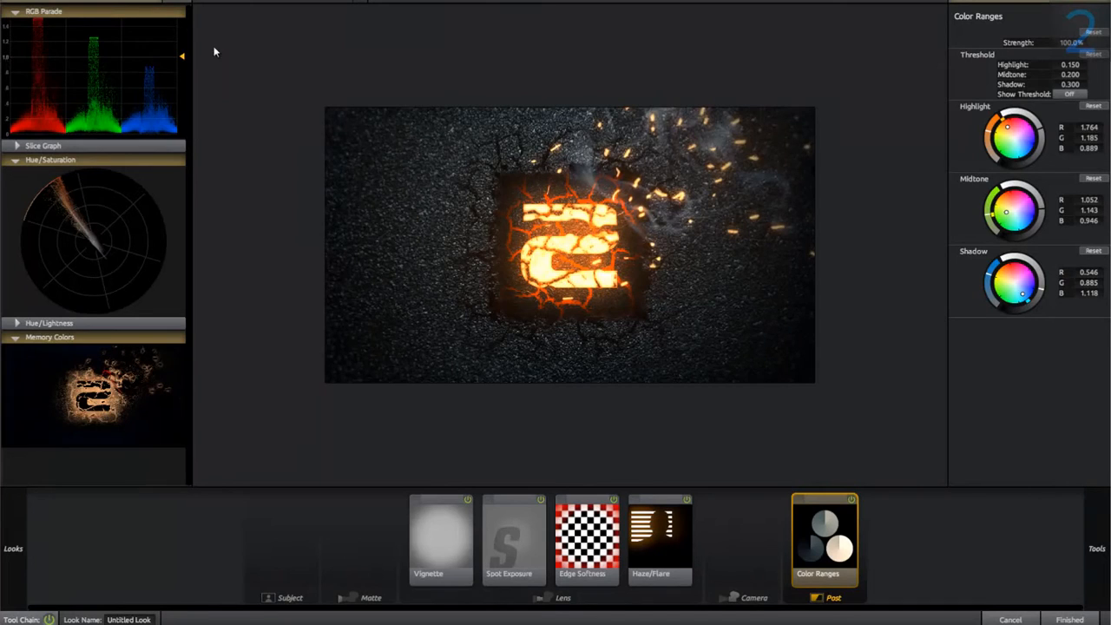
Add an Auto Shoulder post tool but switch it off, and apply the finished look to the adjustment layer.
{"action": "mouse_move", "coordinate": [1099, 527]}
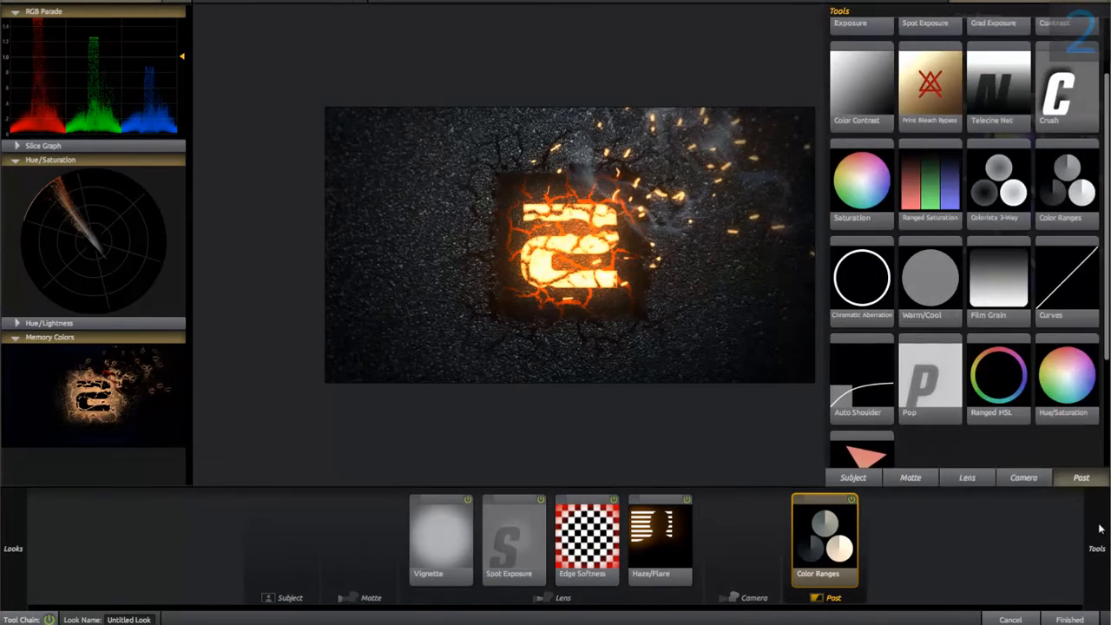
{"action": "double_click", "coordinate": [862, 398]}
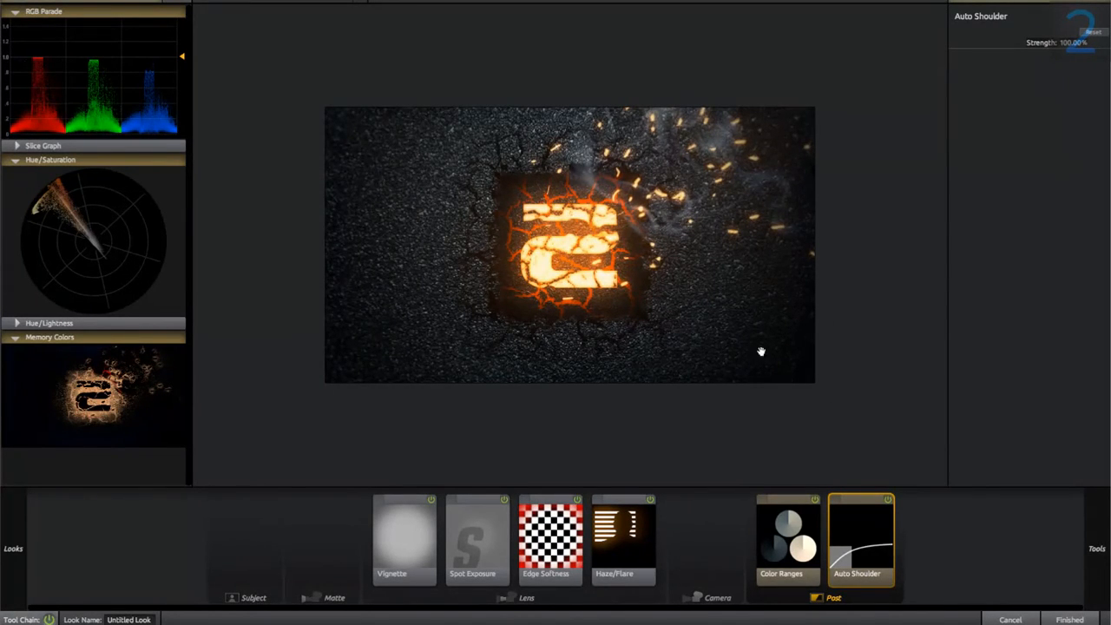
{"action": "left_click", "coordinate": [889, 500]}
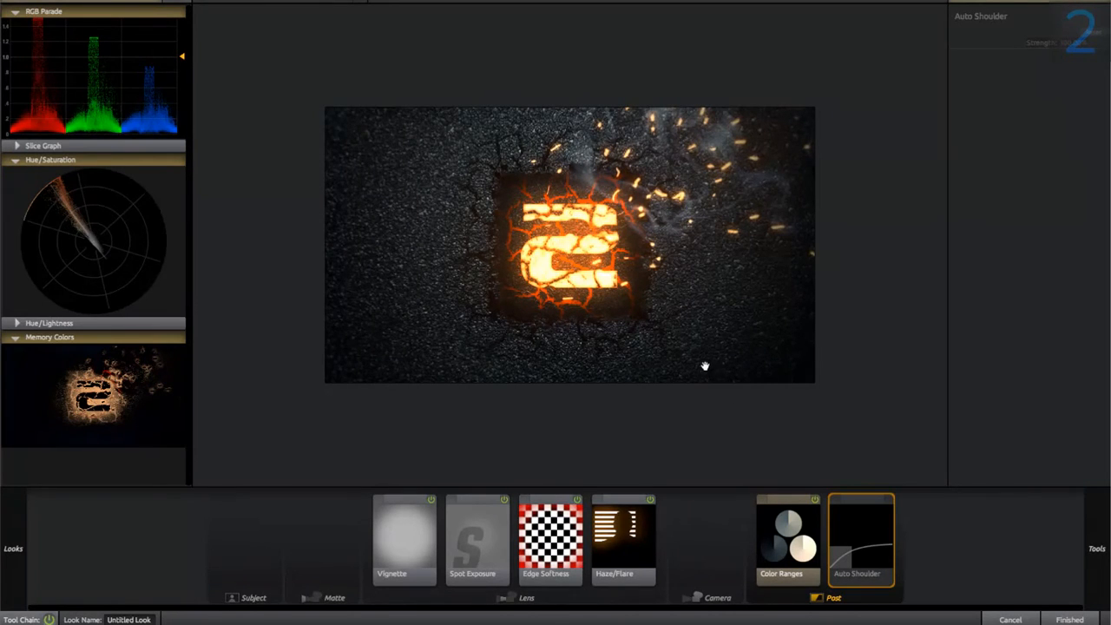
{"action": "left_click", "coordinate": [1057, 619]}
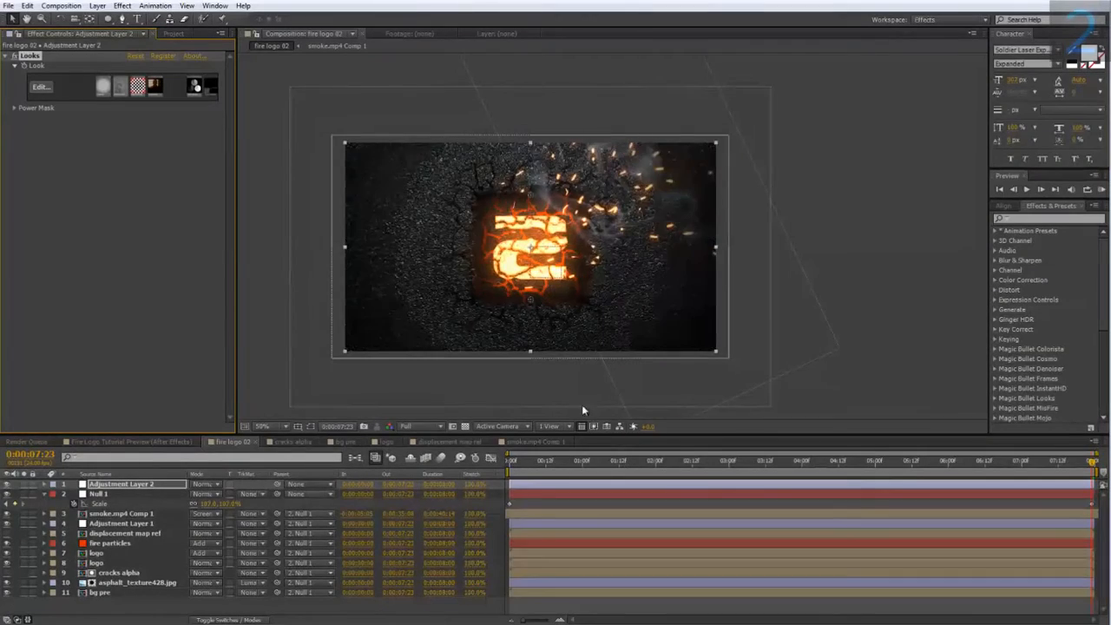
Check the graded composition at several early moments and examine the logo up close at 0:00:01:21.
{"action": "scroll", "coordinate": [434, 309], "scroll_direction": "up", "scroll_amount": 2}
{"action": "scroll", "coordinate": [608, 312], "scroll_direction": "down", "scroll_amount": 2}
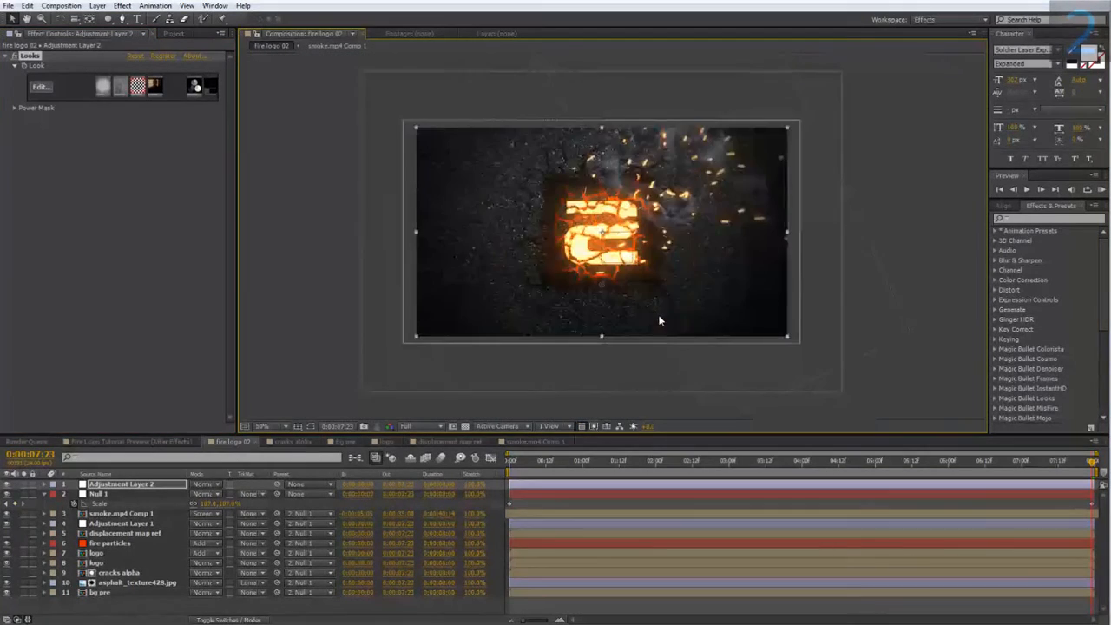
{"action": "left_click", "coordinate": [649, 461]}
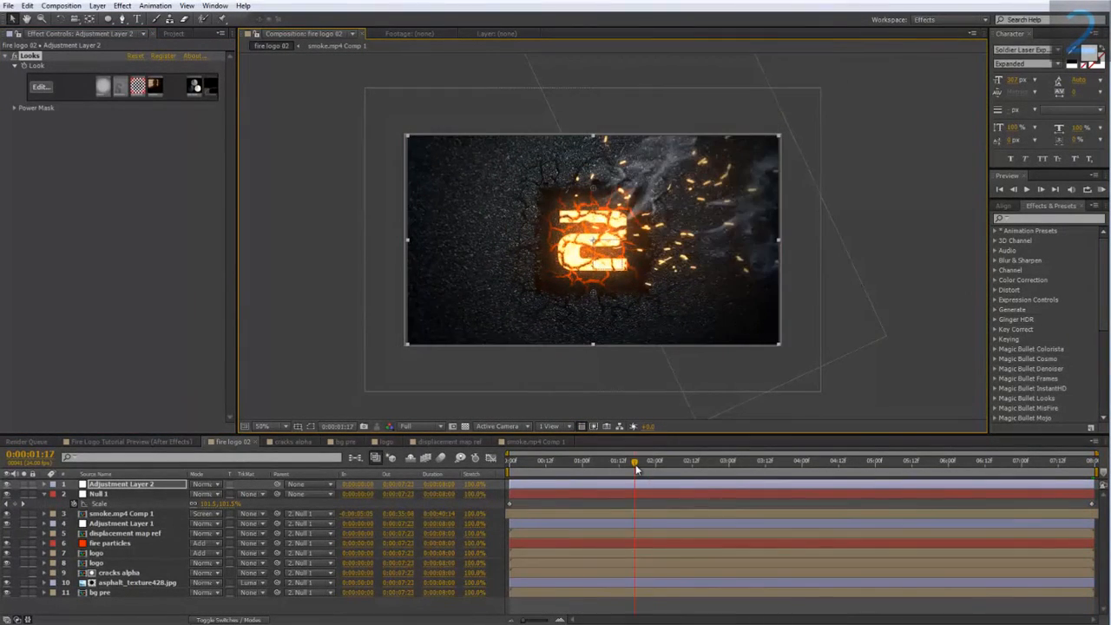
{"action": "left_click", "coordinate": [585, 462]}
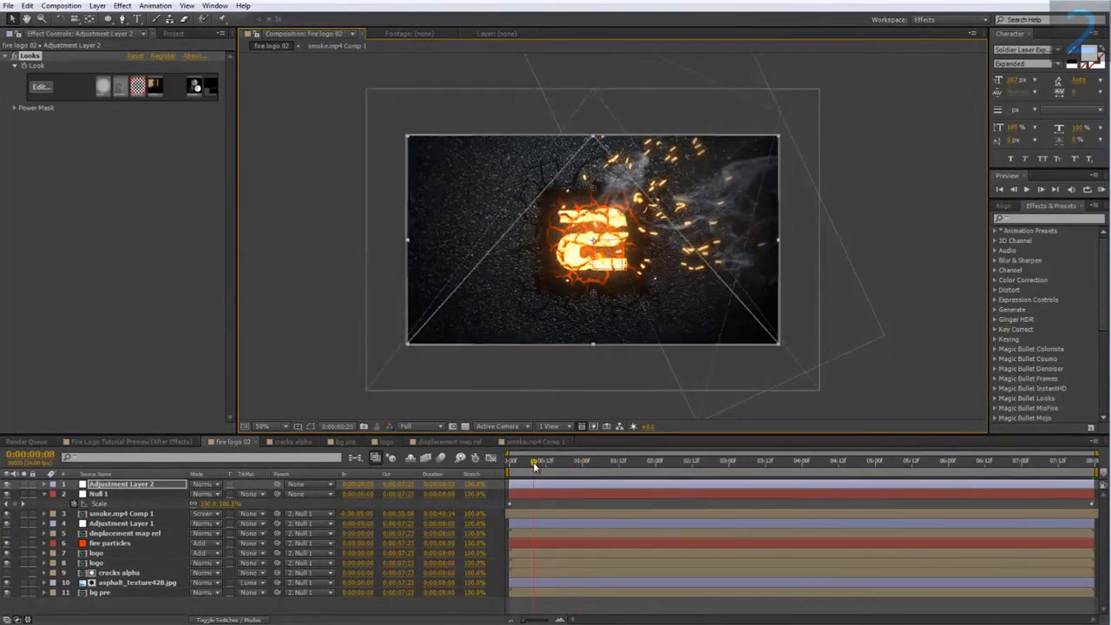
{"action": "left_click", "coordinate": [648, 461]}
{"action": "scroll", "coordinate": [566, 279], "scroll_direction": "up", "scroll_amount": 2}
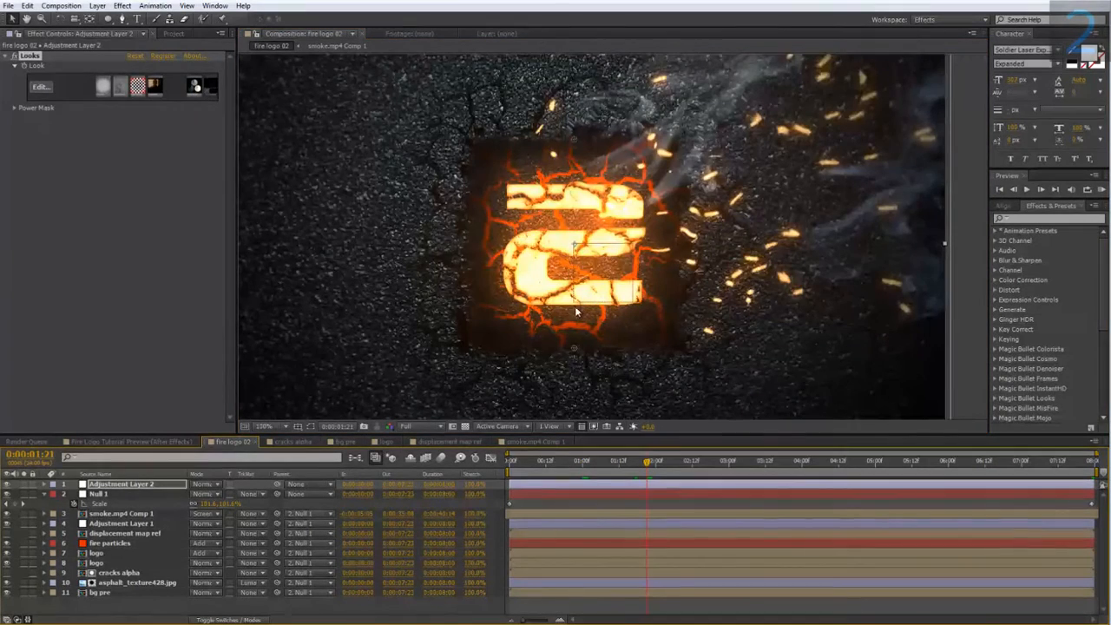
Open the bg pre composition and add a new adjustment layer above its layers.
{"action": "double_click", "coordinate": [104, 593]}
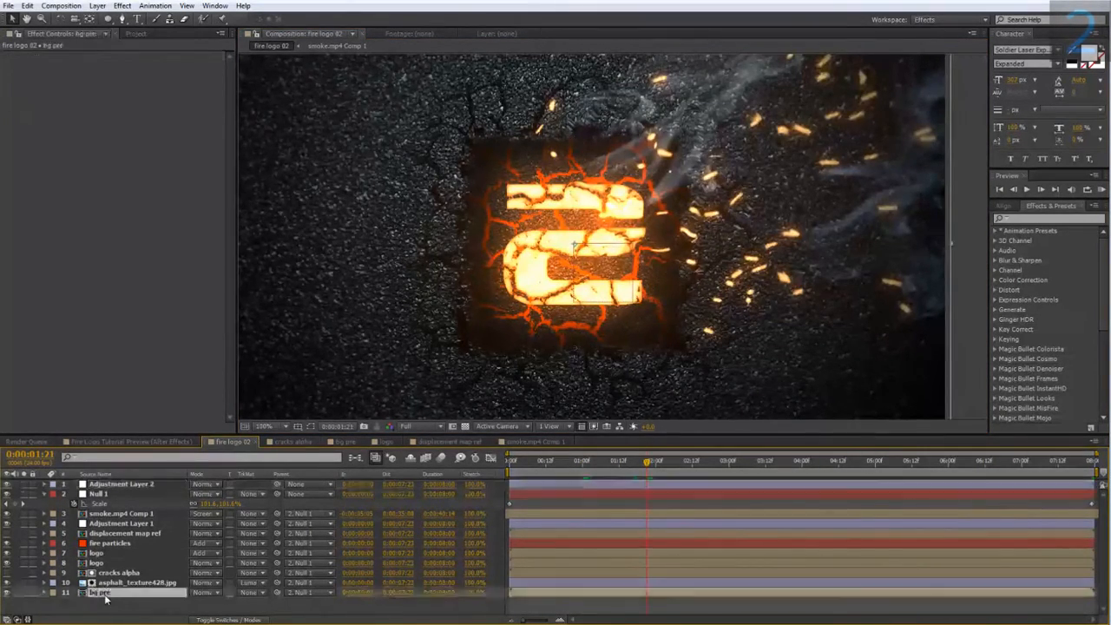
{"action": "scroll", "coordinate": [412, 297], "scroll_direction": "up", "scroll_amount": 1}
{"action": "right_click", "coordinate": [216, 538]}
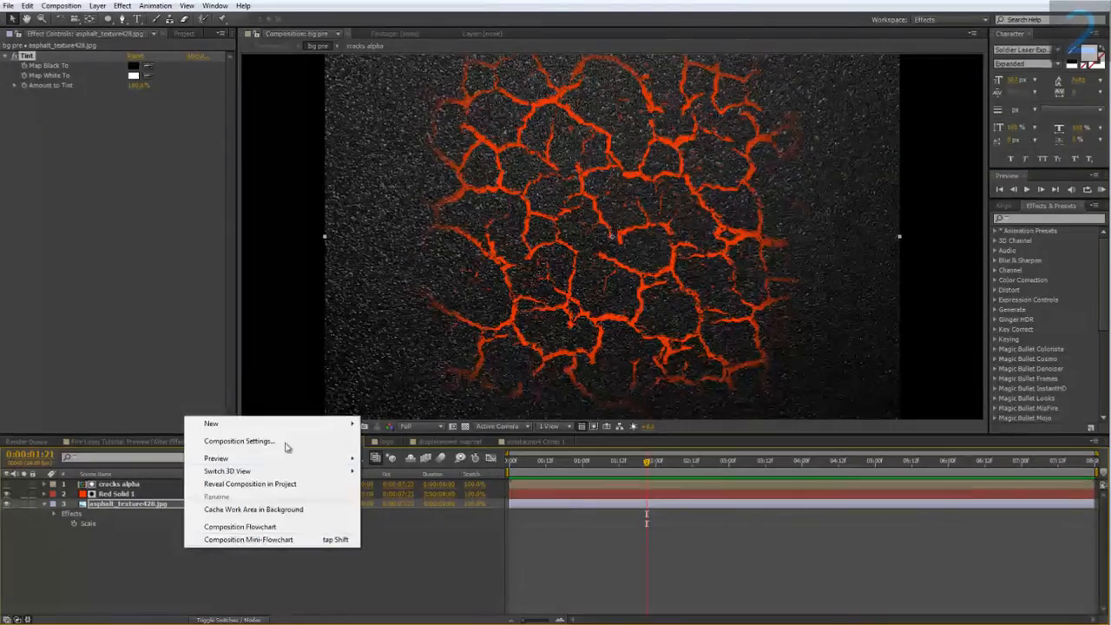
{"action": "mouse_move", "coordinate": [286, 437]}
{"action": "left_click", "coordinate": [418, 521]}
Apply a Glow effect to the adjustment layer, lower its threshold, raise its radius to about 15, and compare the cracks without it.
{"action": "right_click", "coordinate": [116, 490]}
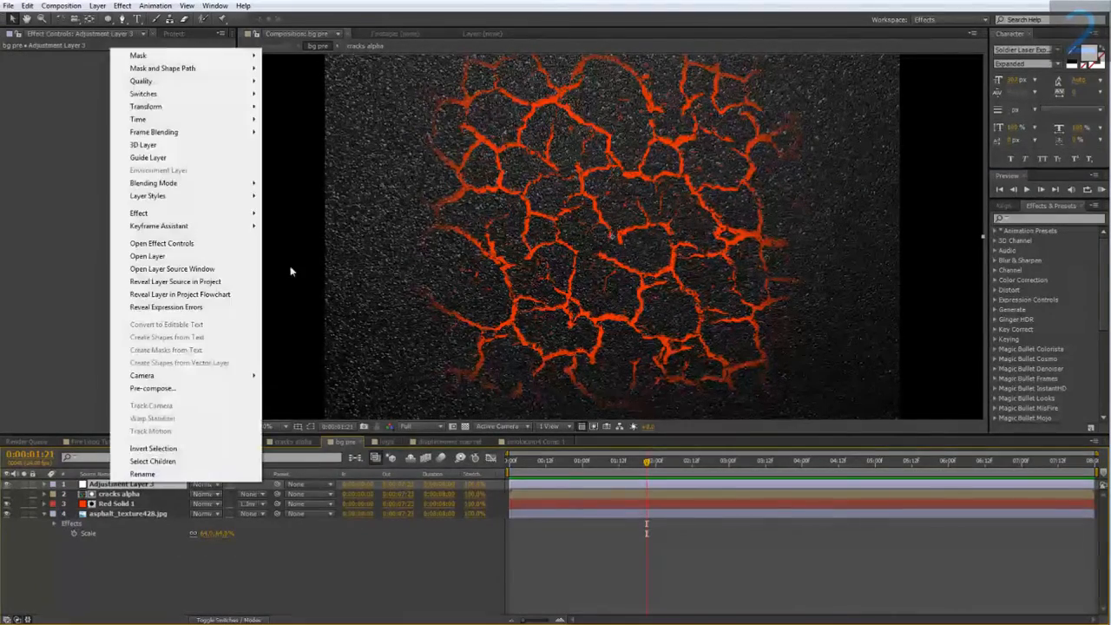
{"action": "mouse_move", "coordinate": [175, 215]}
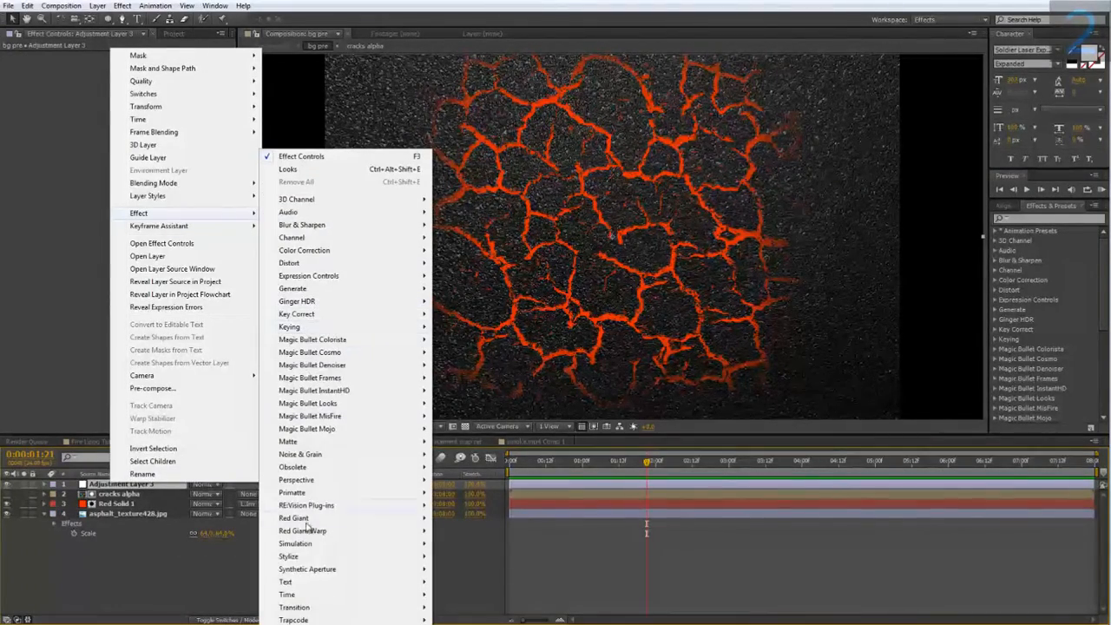
{"action": "mouse_move", "coordinate": [313, 556]}
{"action": "left_click", "coordinate": [486, 455]}
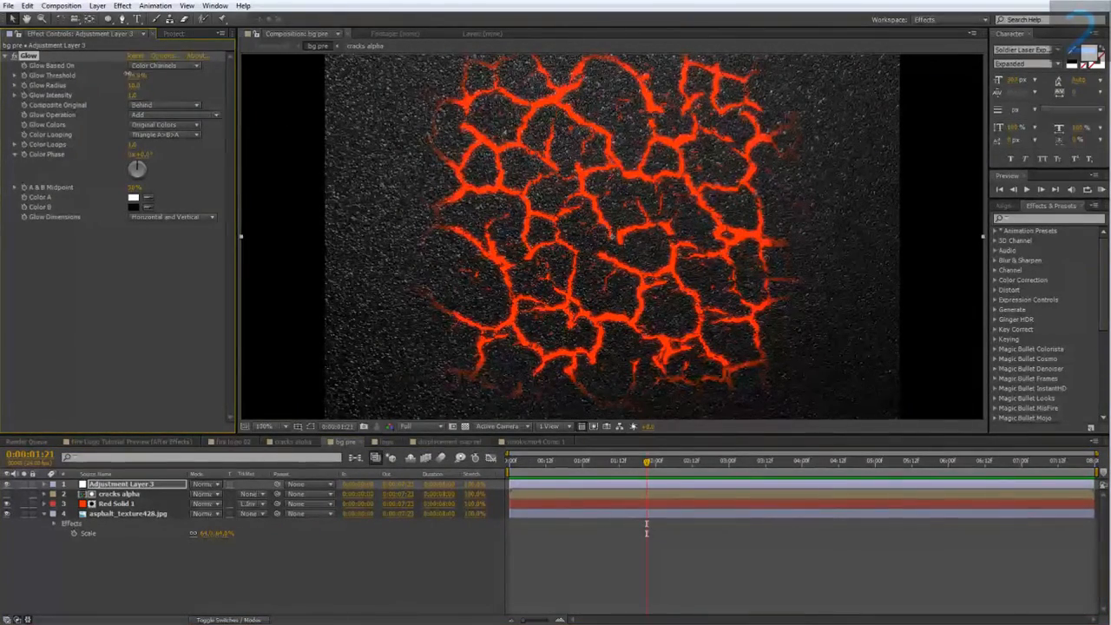
{"action": "left_click_drag", "start_coordinate": [128, 75], "coordinate": [144, 86]}
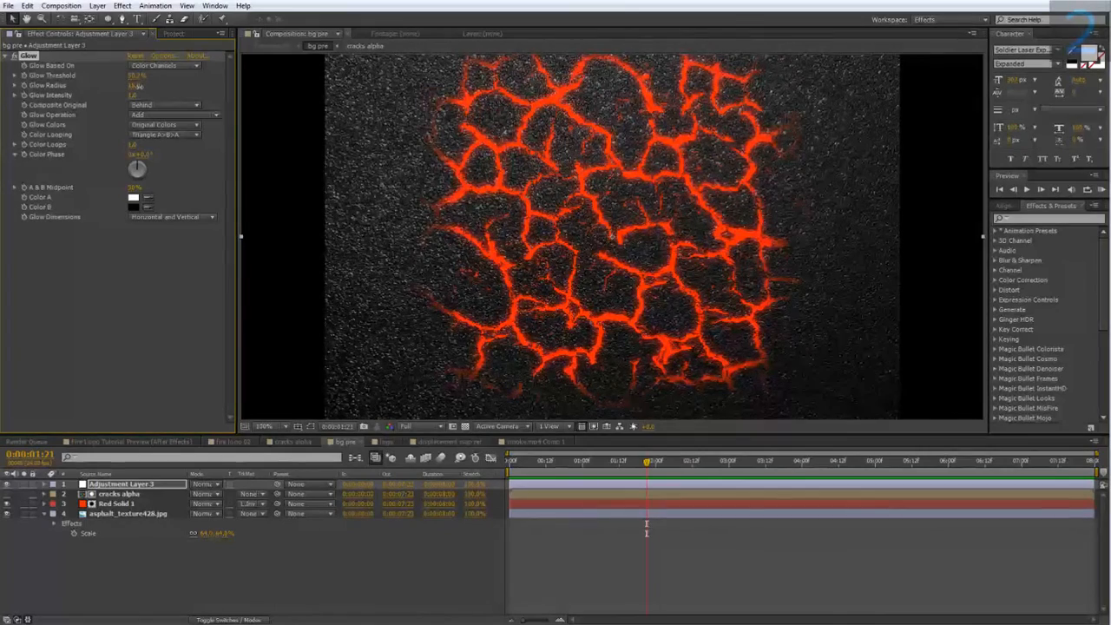
{"action": "left_click", "coordinate": [15, 57]}
{"action": "left_click", "coordinate": [15, 56]}
Return to the fire logo 02 composition, inspect the glowing cracks around the logo and start a RAM preview.
{"action": "left_click", "coordinate": [229, 441]}
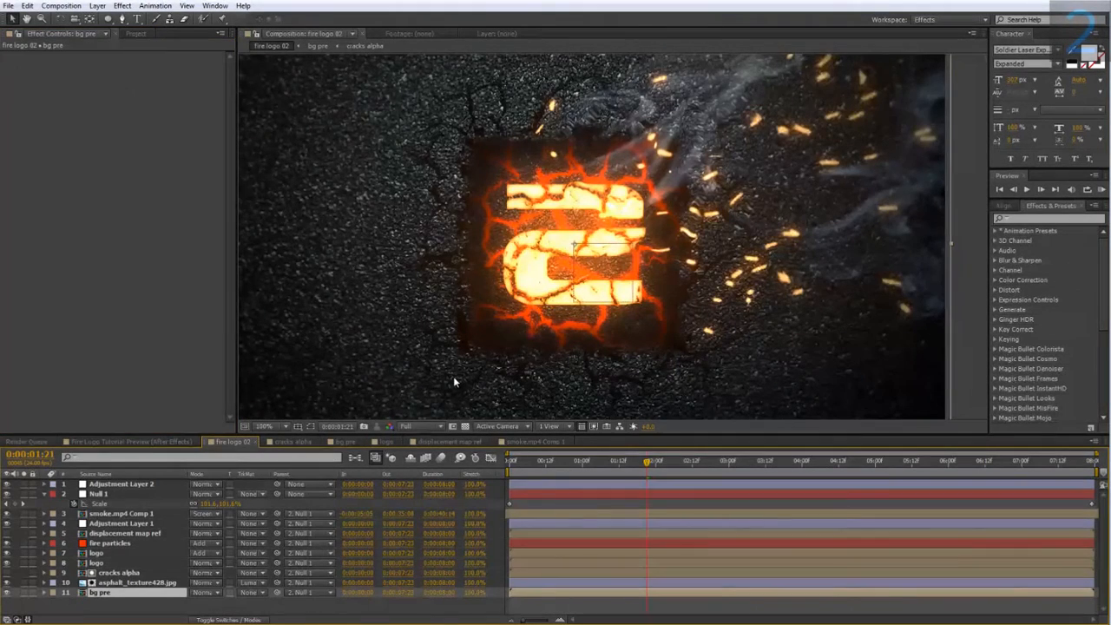
{"action": "scroll", "coordinate": [454, 377], "scroll_direction": "down", "scroll_amount": 1}
{"action": "scroll", "coordinate": [455, 375], "scroll_direction": "up", "scroll_amount": 1}
{"action": "left_click", "coordinate": [1100, 189]}
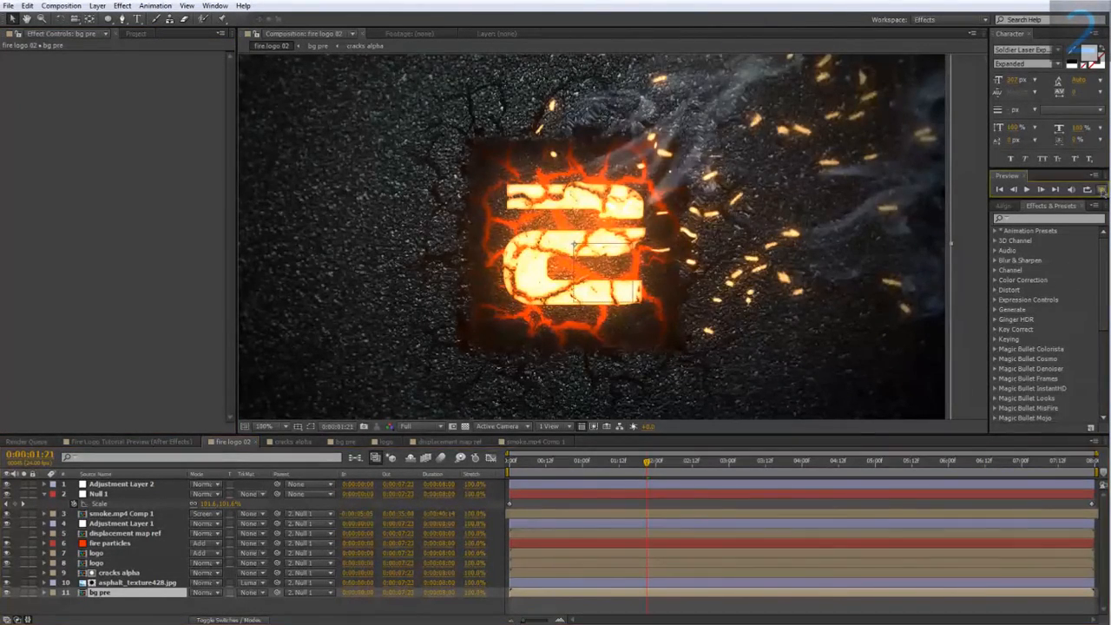